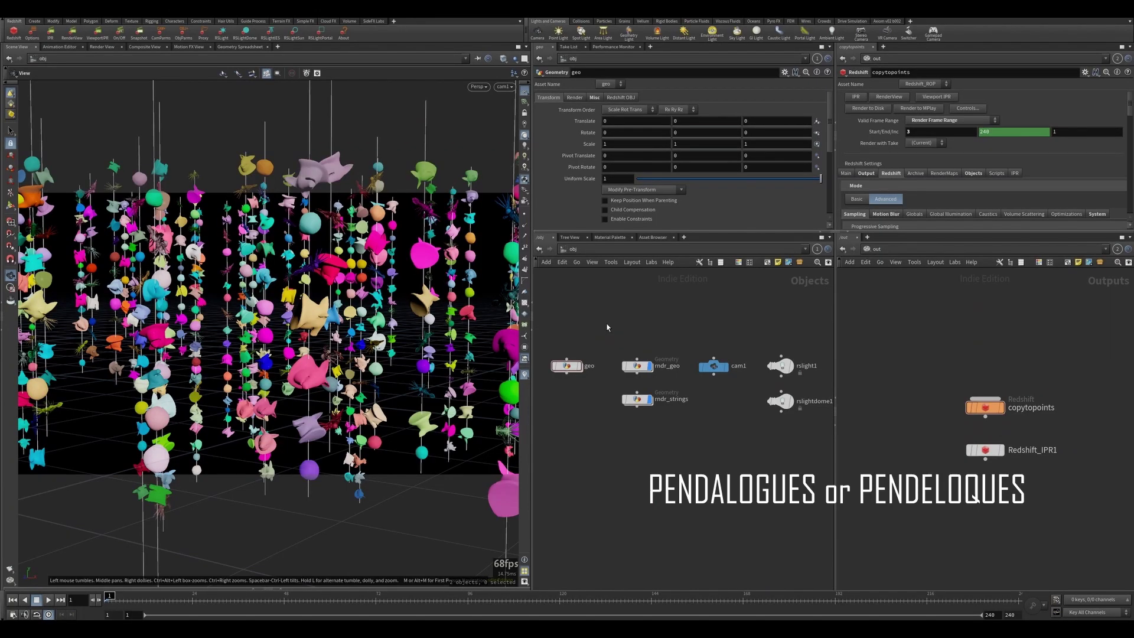
Step: Open the geo object's network and preview the add node at the start of its point chain
{"action": "double_click", "coordinate": [567, 365]}
{"action": "mouse_move", "coordinate": [726, 425]}
{"action": "middle_mouse_down"}
{"action": "mouse_move", "coordinate": [628, 357]}
{"action": "mouse_move", "coordinate": [727, 429]}
{"action": "middle_mouse_up"}
{"action": "left_click", "coordinate": [554, 310]}
{"action": "middle_click_drag", "start_coordinate": [649, 349], "coordinate": [612, 328]}
{"action": "left_click", "coordinate": [689, 289]}
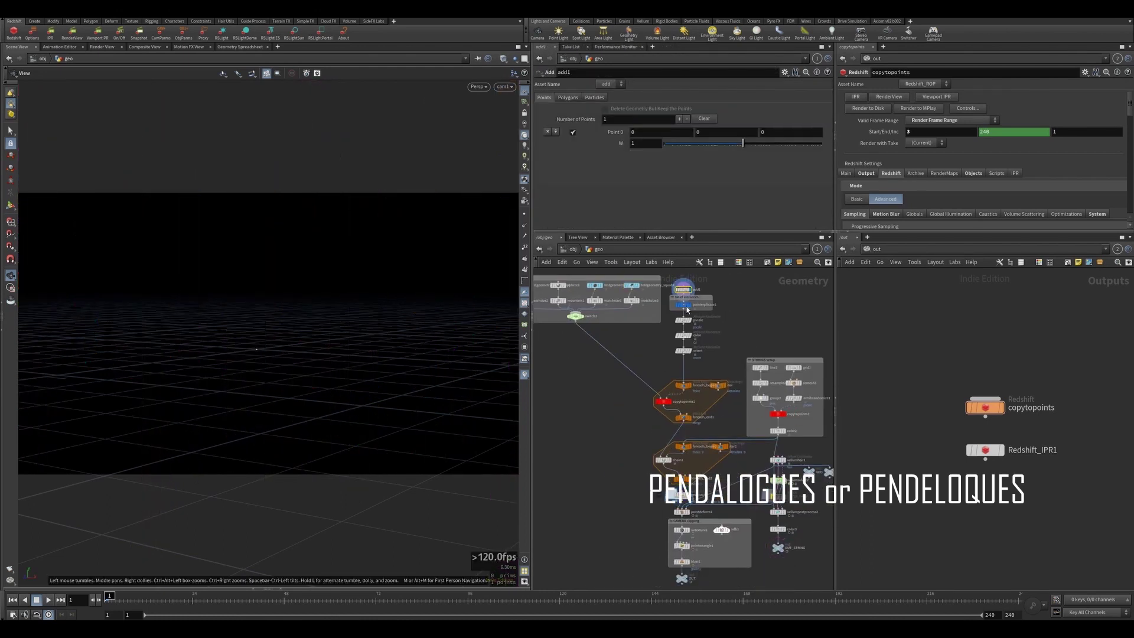
{"action": "left_click", "coordinate": [683, 320]}
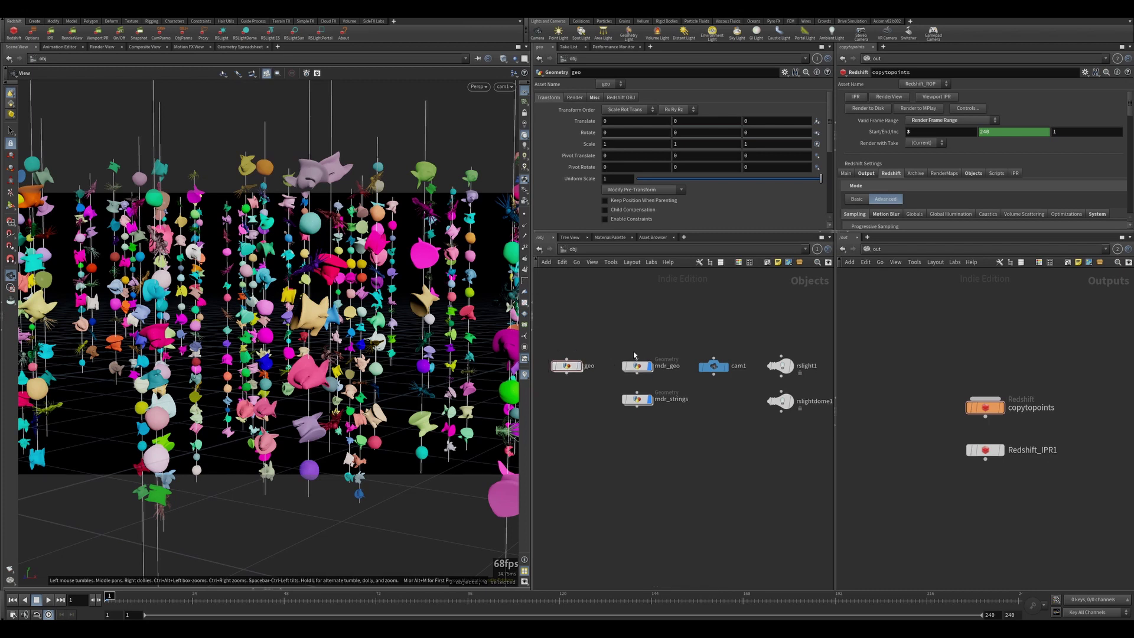
Step: Review the render geometry objects, the camera, both Redshift lights and the Redshift output node at scene level
{"action": "left_click_drag", "start_coordinate": [617, 349], "coordinate": [656, 422]}
{"action": "left_click", "coordinate": [678, 432]}
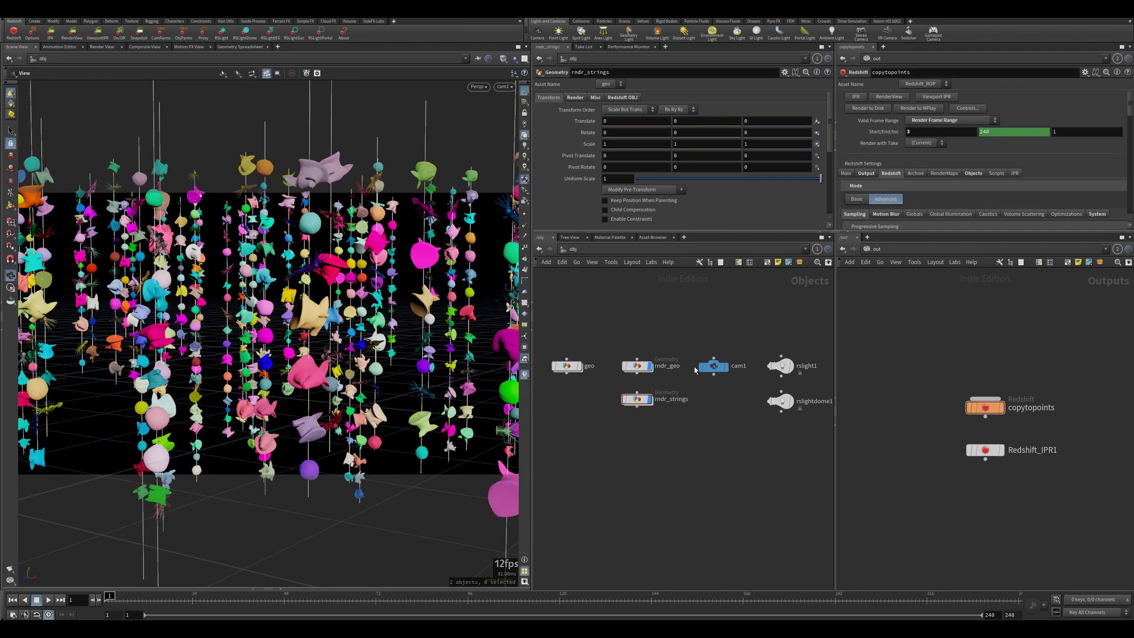
{"action": "left_click_drag", "start_coordinate": [697, 342], "coordinate": [737, 382]}
{"action": "left_click_drag", "start_coordinate": [759, 341], "coordinate": [782, 423]}
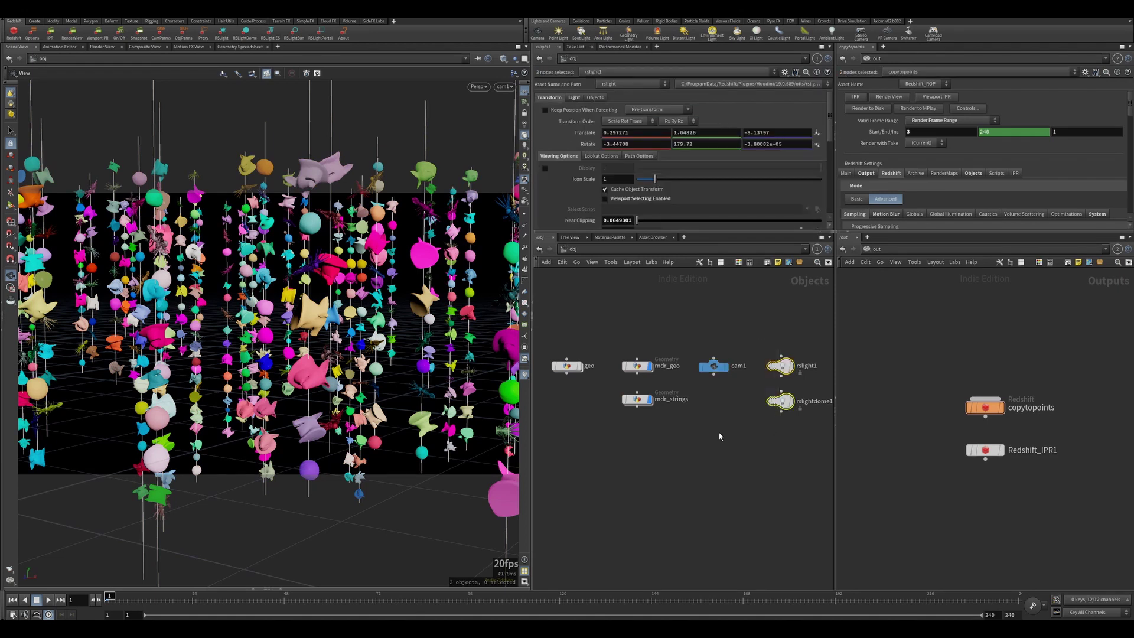
{"action": "left_click_drag", "start_coordinate": [882, 363], "coordinate": [1003, 416]}
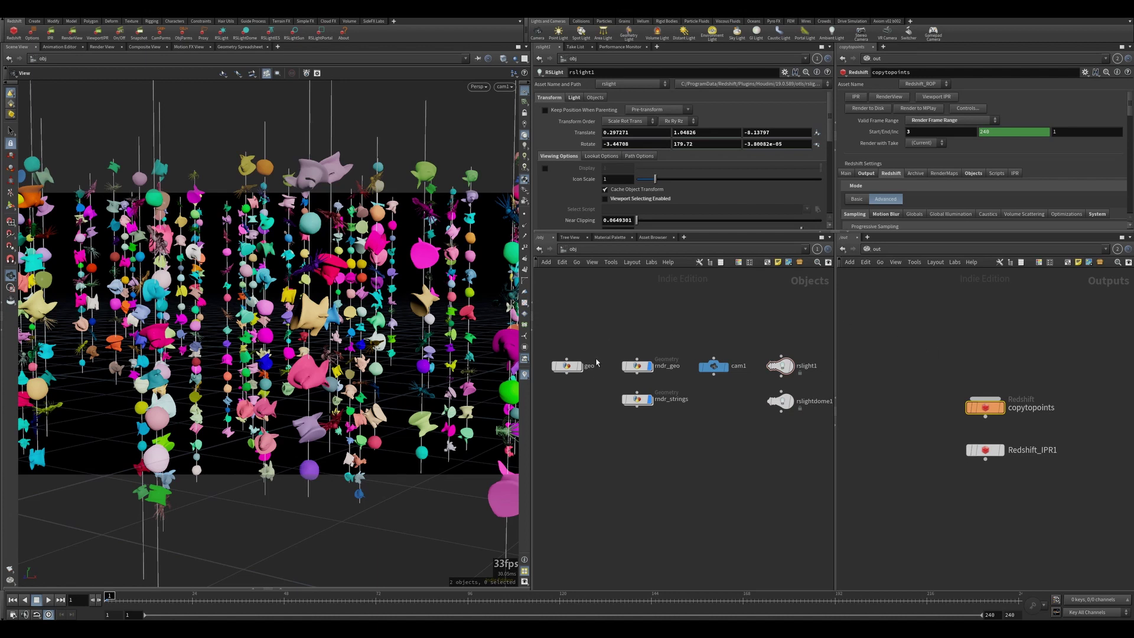
Step: Enter the geo network, survey its layout and select the point chain from the add node through the orient node
{"action": "mouse_move", "coordinate": [571, 371]}
{"action": "double_click", "coordinate": [568, 367]}
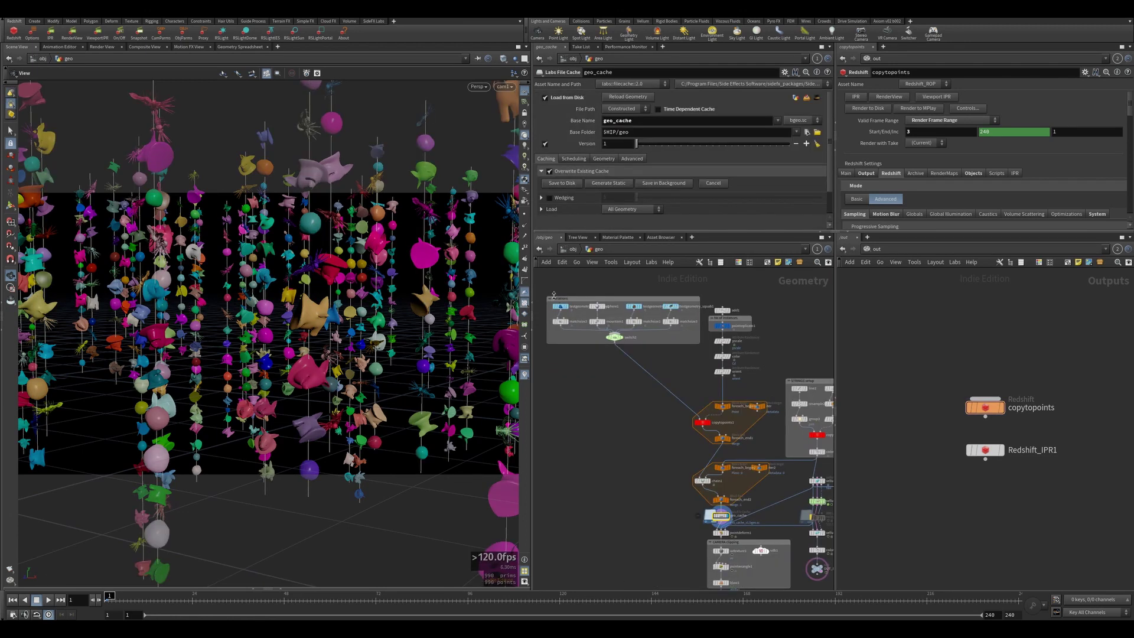
{"action": "scroll", "coordinate": [720, 378], "scroll_direction": "down", "scroll_amount": 3}
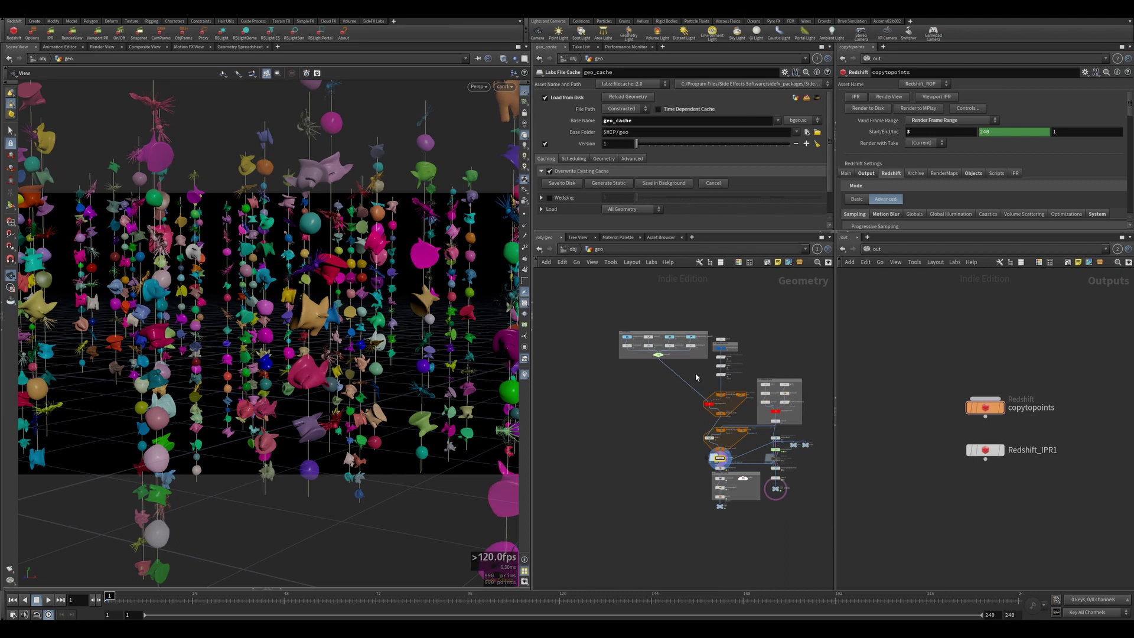
{"action": "scroll", "coordinate": [696, 378], "scroll_direction": "up", "scroll_amount": 3}
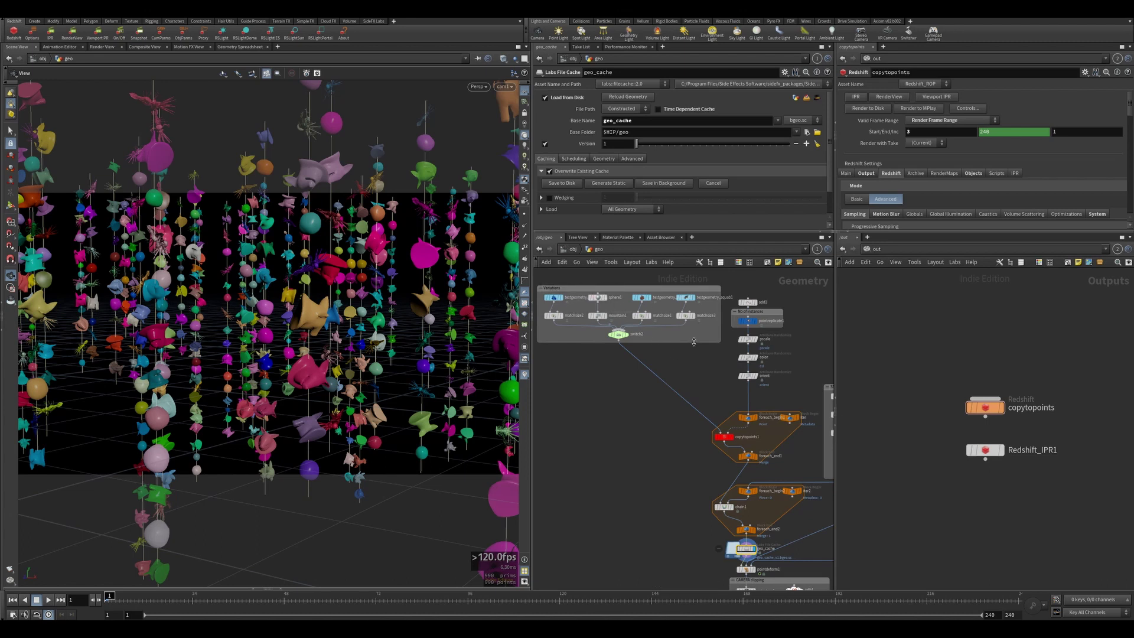
{"action": "left_click_drag", "start_coordinate": [771, 287], "coordinate": [746, 379]}
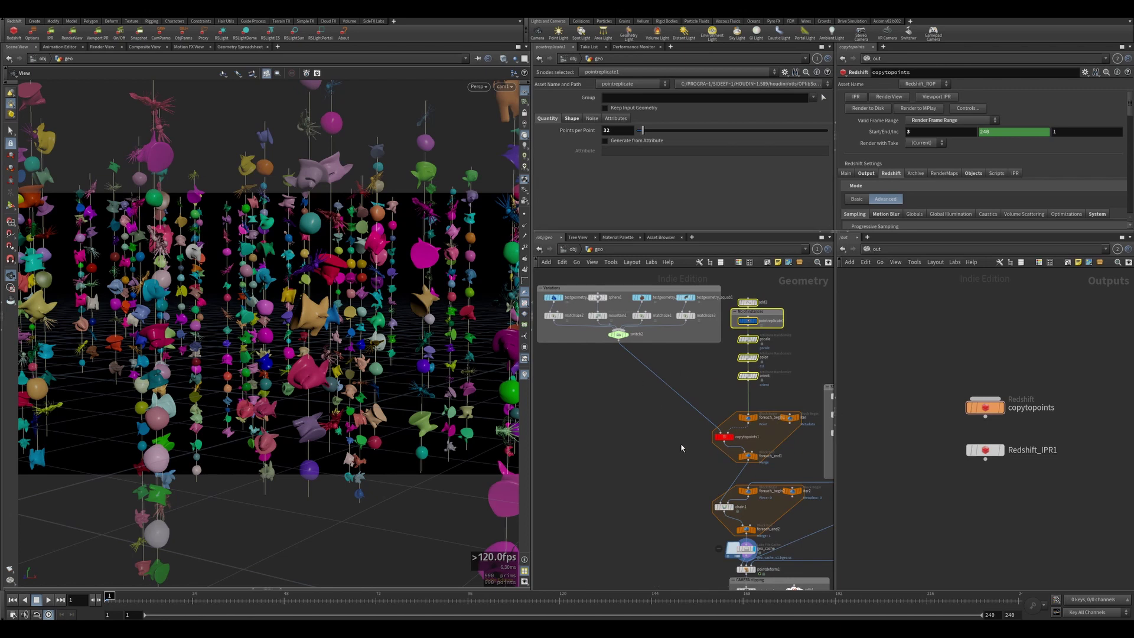
Step: Examine the two for-each loops and the parameters of their Chain and Copy to Points nodes
{"action": "middle_click_drag", "start_coordinate": [669, 426], "coordinate": [627, 339]}
{"action": "middle_click_drag", "start_coordinate": [664, 381], "coordinate": [587, 387]}
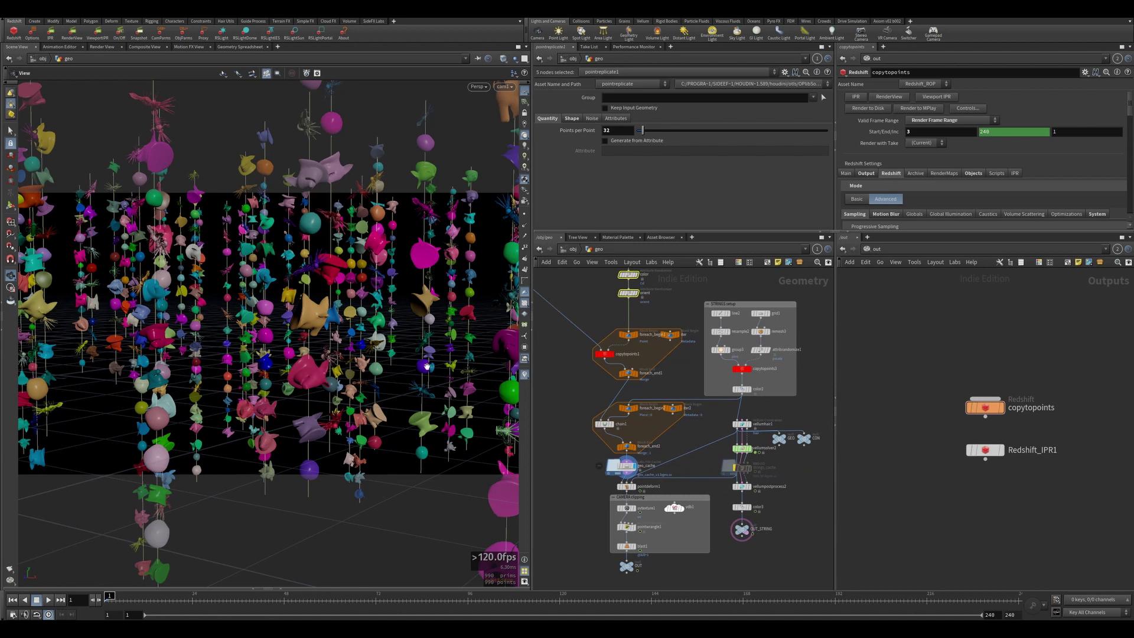
{"action": "scroll", "coordinate": [685, 378], "scroll_direction": "down", "scroll_amount": 2}
{"action": "middle_click_drag", "start_coordinate": [591, 402], "coordinate": [617, 361]}
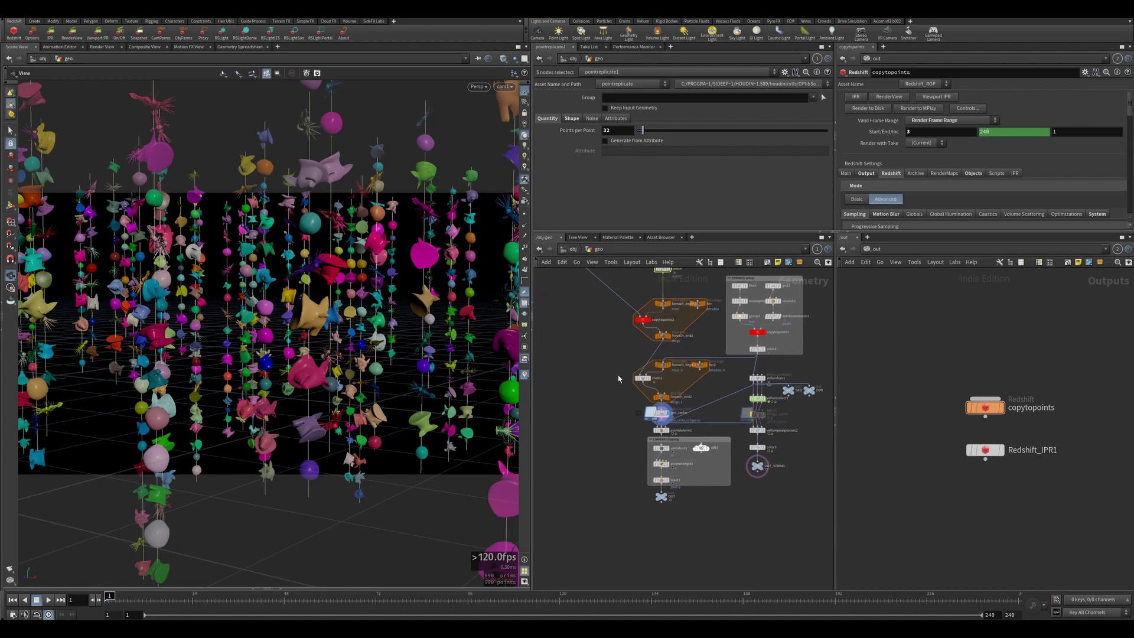
{"action": "left_click_drag", "start_coordinate": [619, 374], "coordinate": [657, 390]}
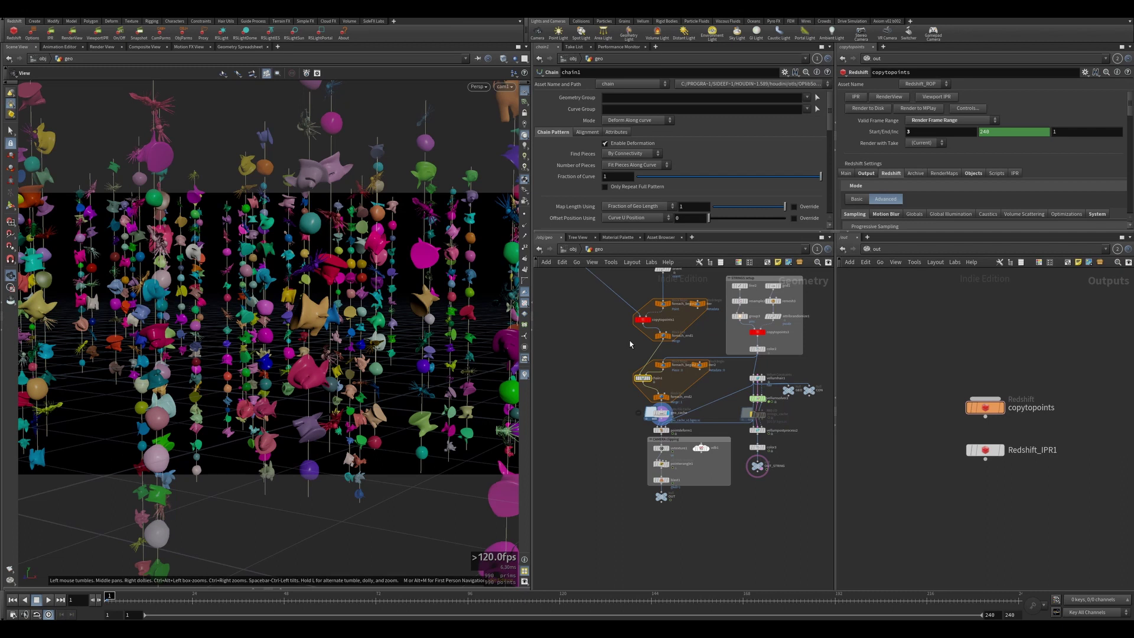
{"action": "left_click", "coordinate": [642, 320]}
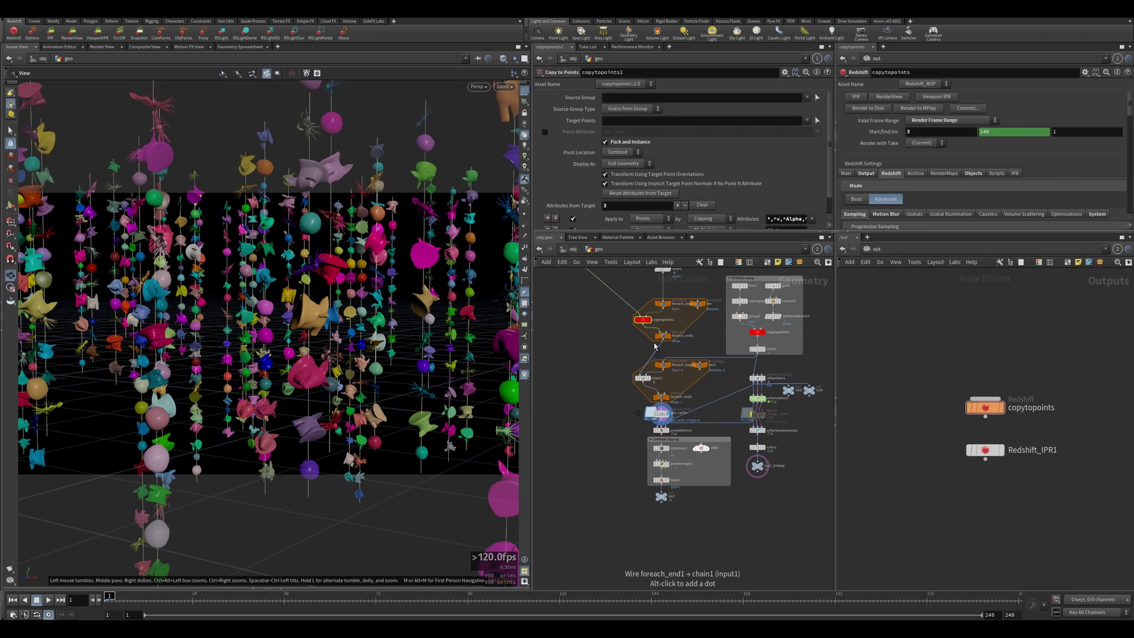
{"action": "key", "text": "h"}
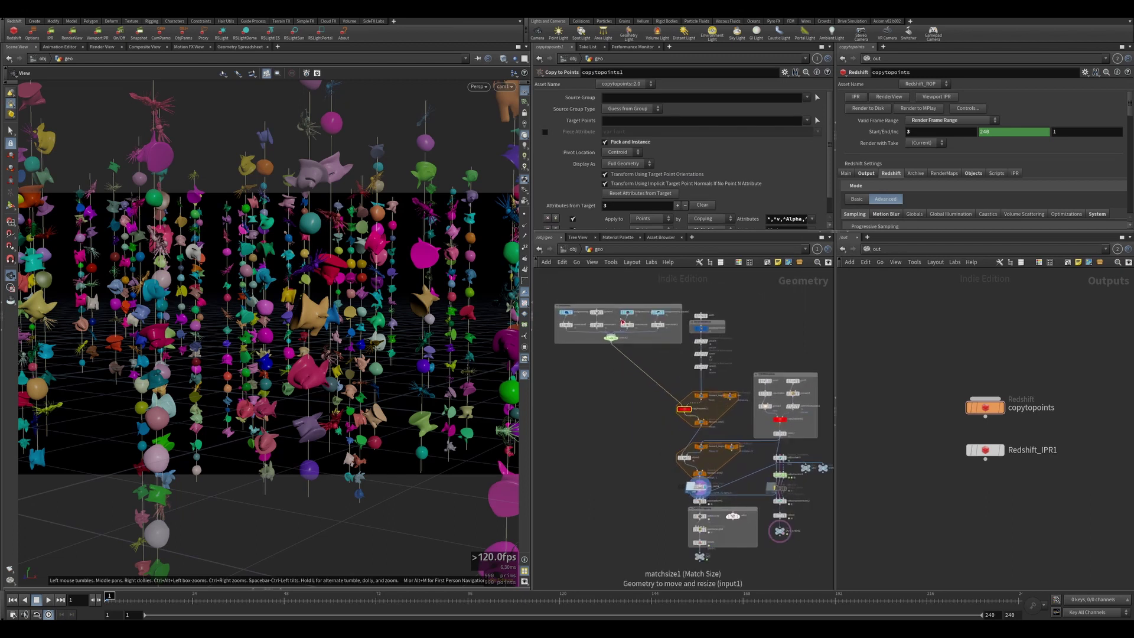
Step: Inspect each source shape feeding the switch, from the rubber toy and sphere through to the squab
{"action": "left_click", "coordinate": [554, 311]}
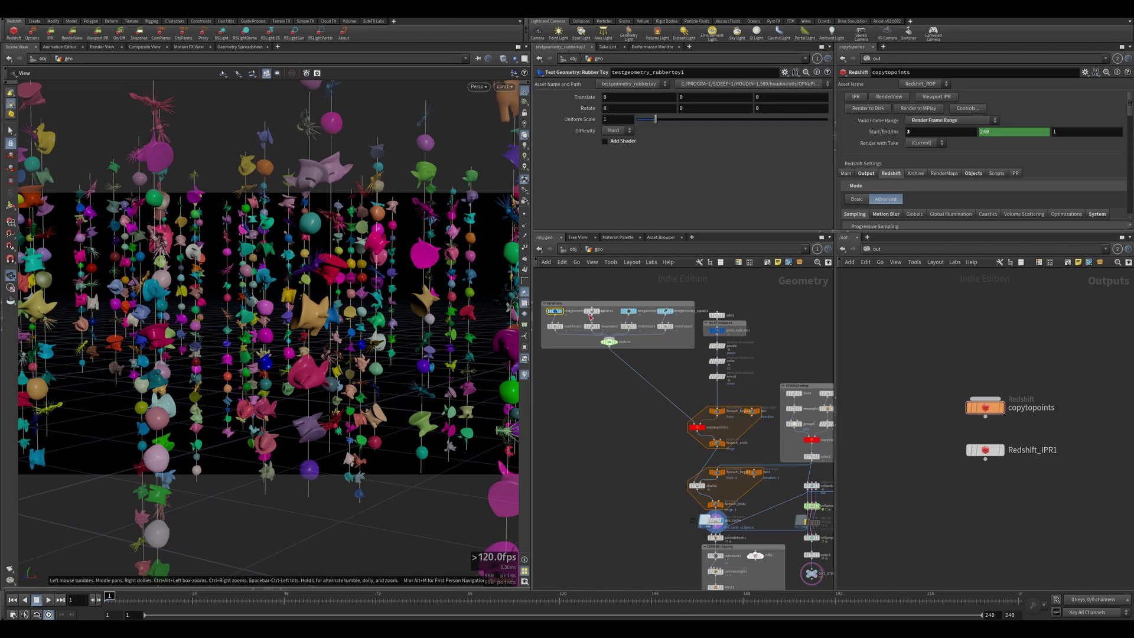
{"action": "left_click", "coordinate": [591, 313]}
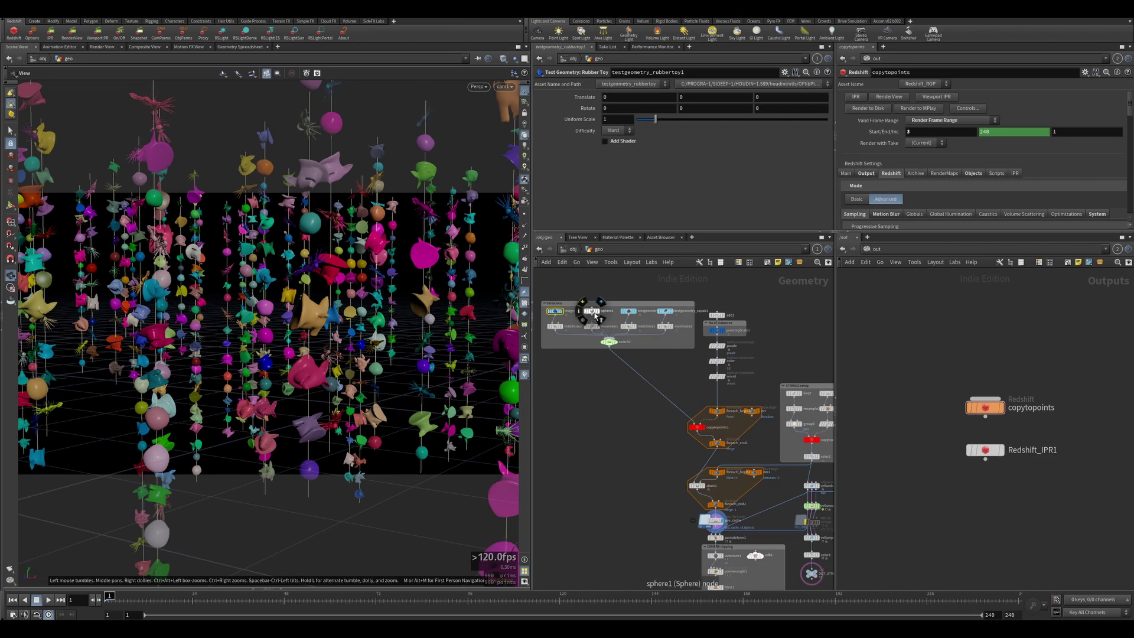
{"action": "left_click", "coordinate": [556, 313]}
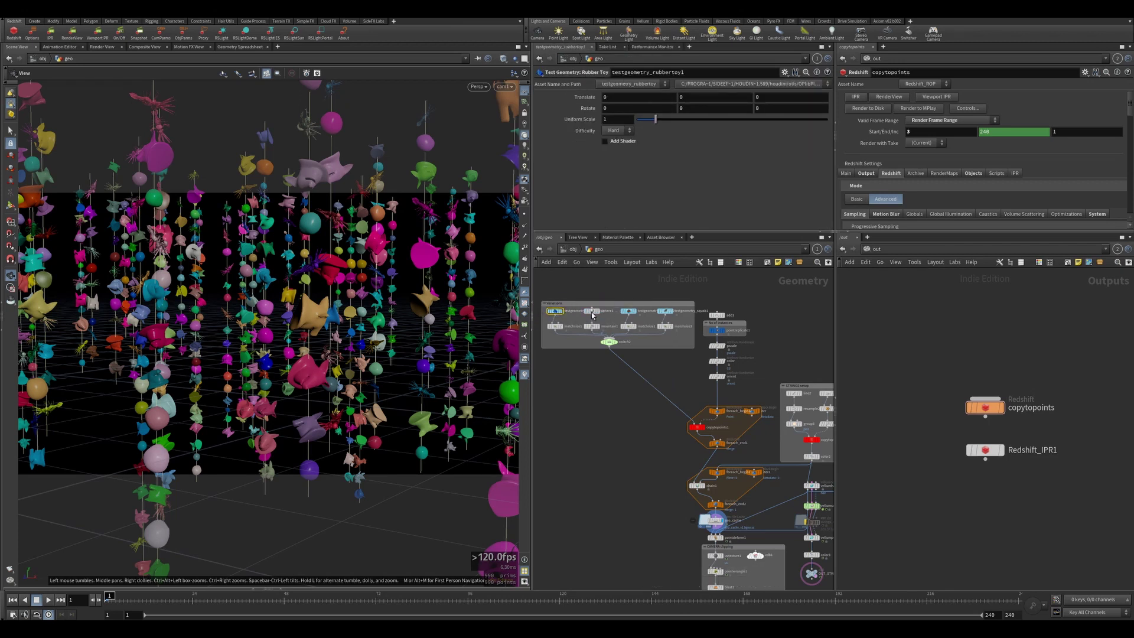
{"action": "left_click", "coordinate": [592, 312]}
{"action": "left_click", "coordinate": [628, 311]}
{"action": "left_click", "coordinate": [664, 313]}
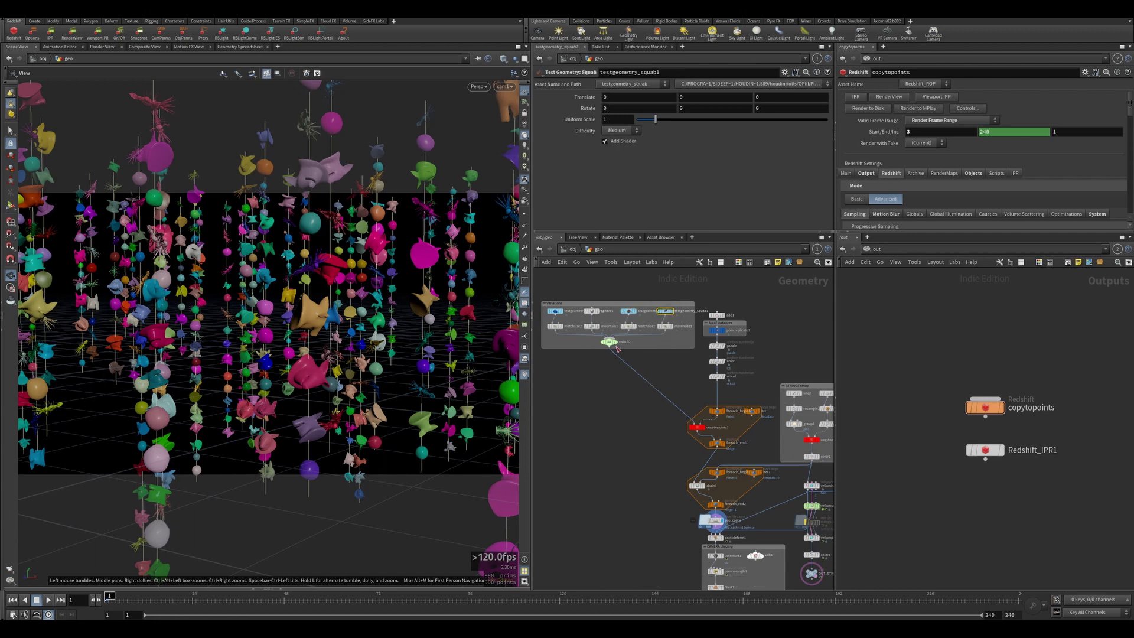
Step: Display the add node and the Point Replicate node in turn, checking the quantity settings outside the camera view
{"action": "middle_click_drag", "start_coordinate": [649, 376], "coordinate": [627, 346]}
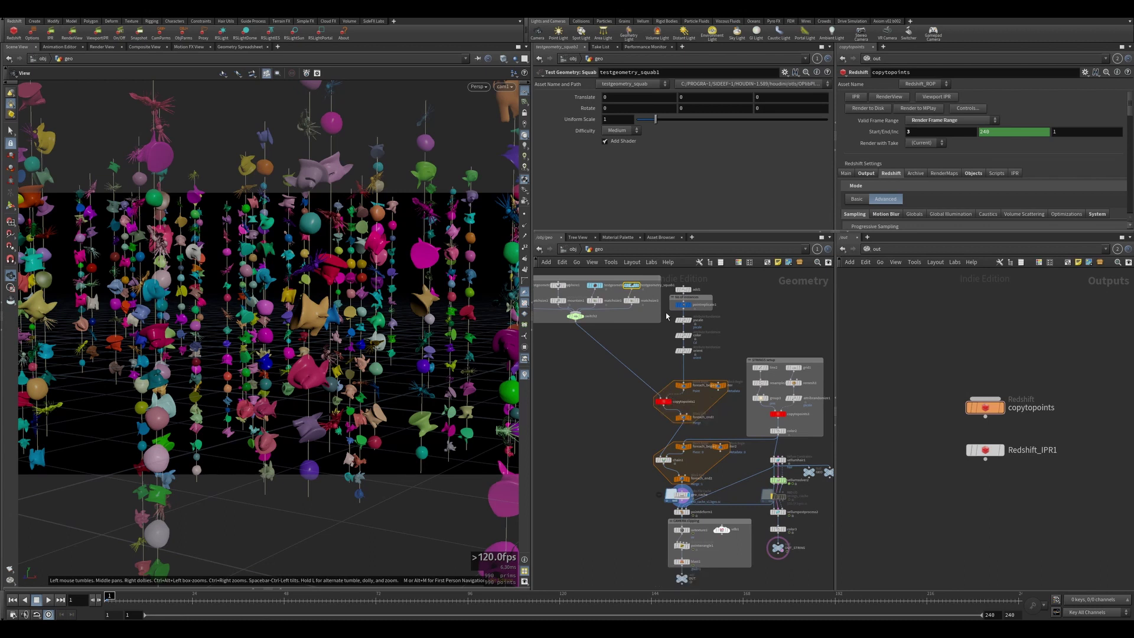
{"action": "left_click", "coordinate": [692, 291]}
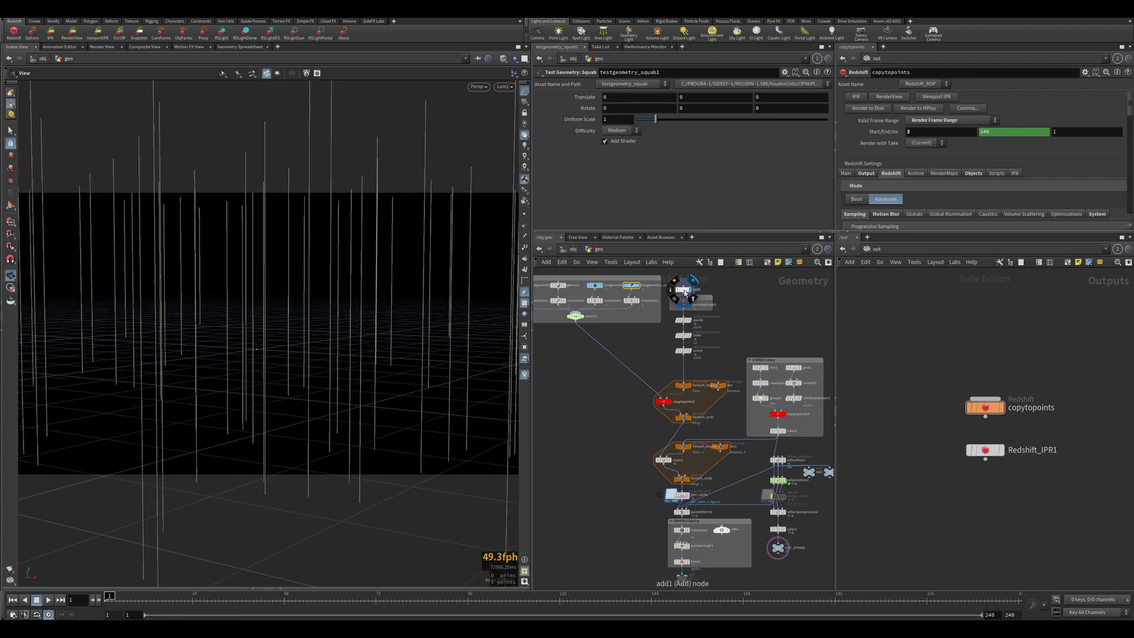
{"action": "left_click", "coordinate": [685, 290]}
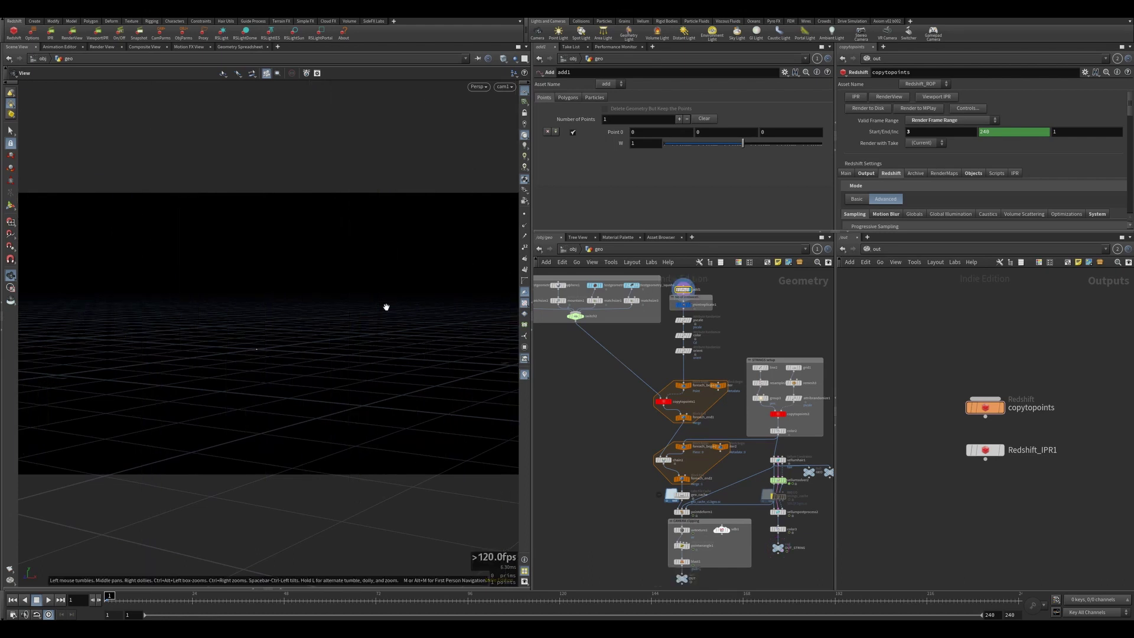
{"action": "left_click", "coordinate": [692, 307]}
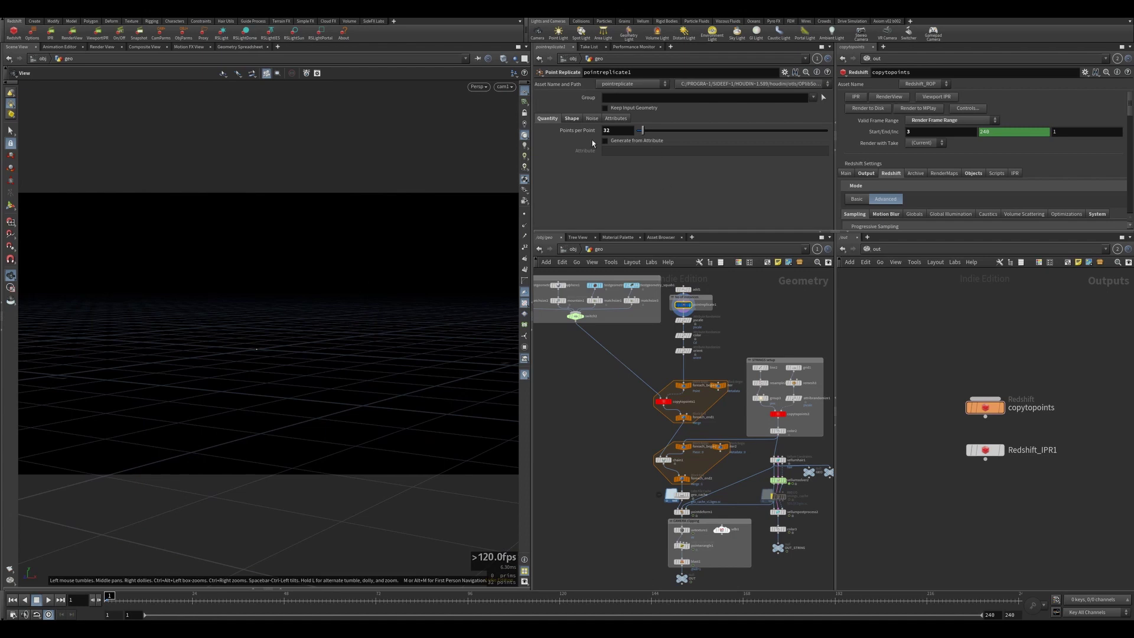
{"action": "scroll", "coordinate": [262, 346], "scroll_direction": "up", "scroll_amount": 4}
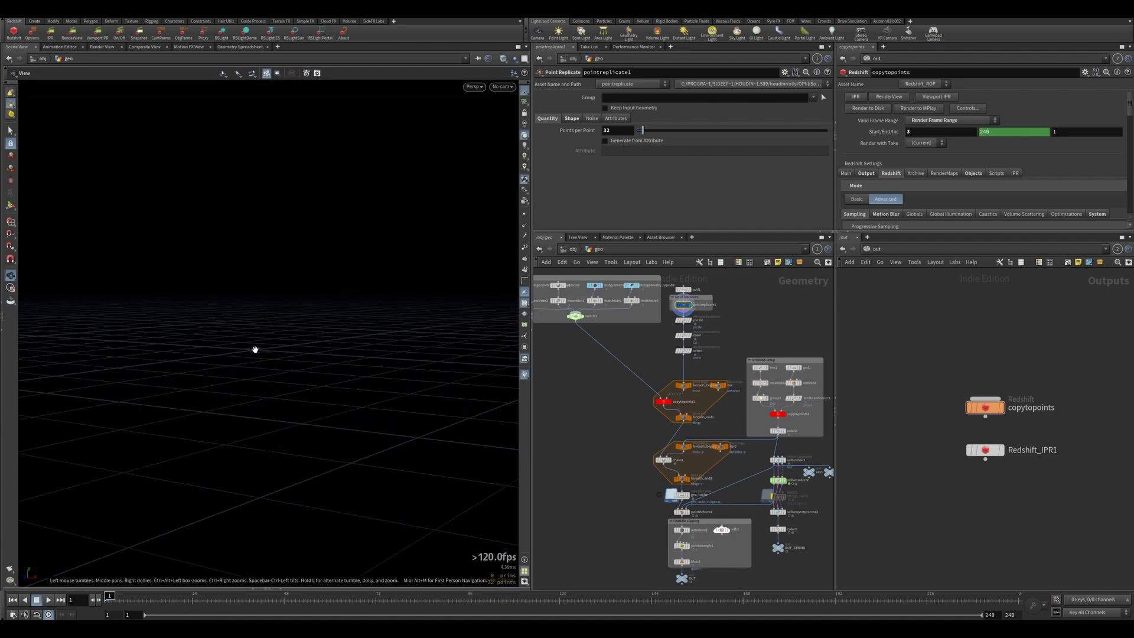
Step: Examine Point Replicate's uniform scale and seed expression, along with the first loop's metadata node
{"action": "left_click", "coordinate": [572, 118]}
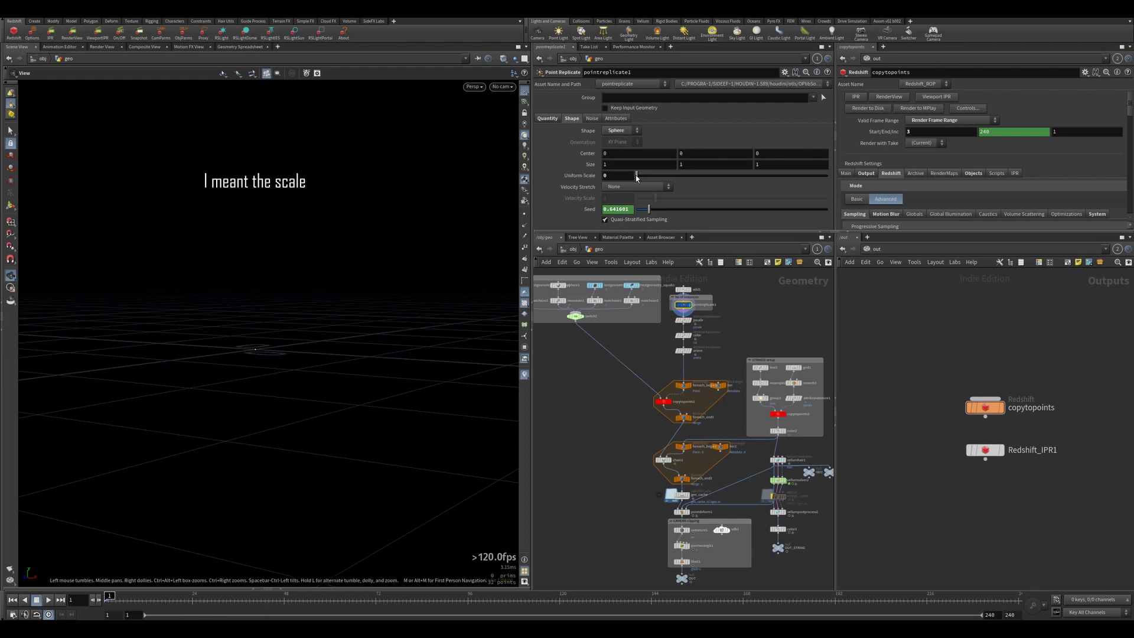
{"action": "mouse_move", "coordinate": [636, 178]}
{"action": "left_mouse_down"}
{"action": "mouse_move", "coordinate": [648, 178]}
{"action": "mouse_move", "coordinate": [637, 180]}
{"action": "left_mouse_up"}
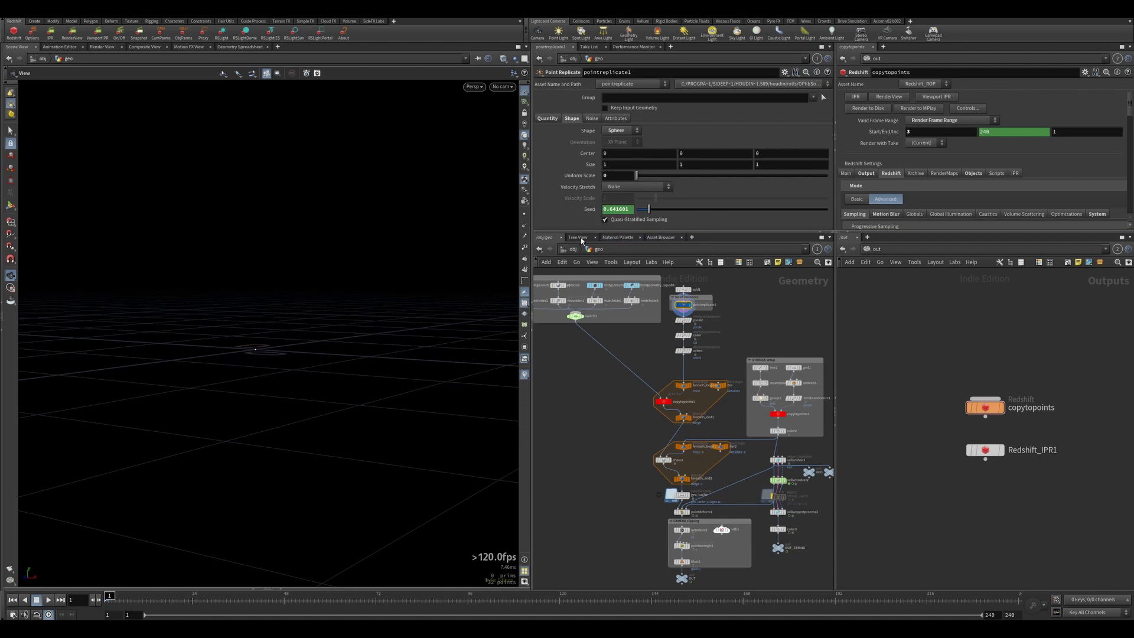
{"action": "left_click", "coordinate": [684, 418]}
{"action": "left_click", "coordinate": [710, 384]}
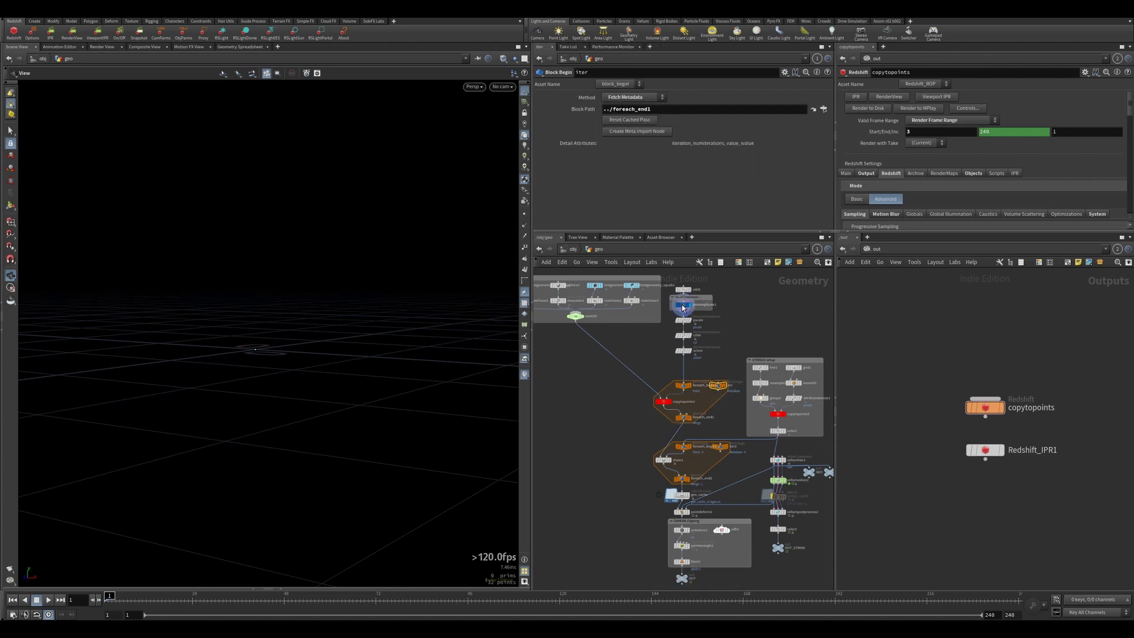
{"action": "left_click", "coordinate": [683, 306]}
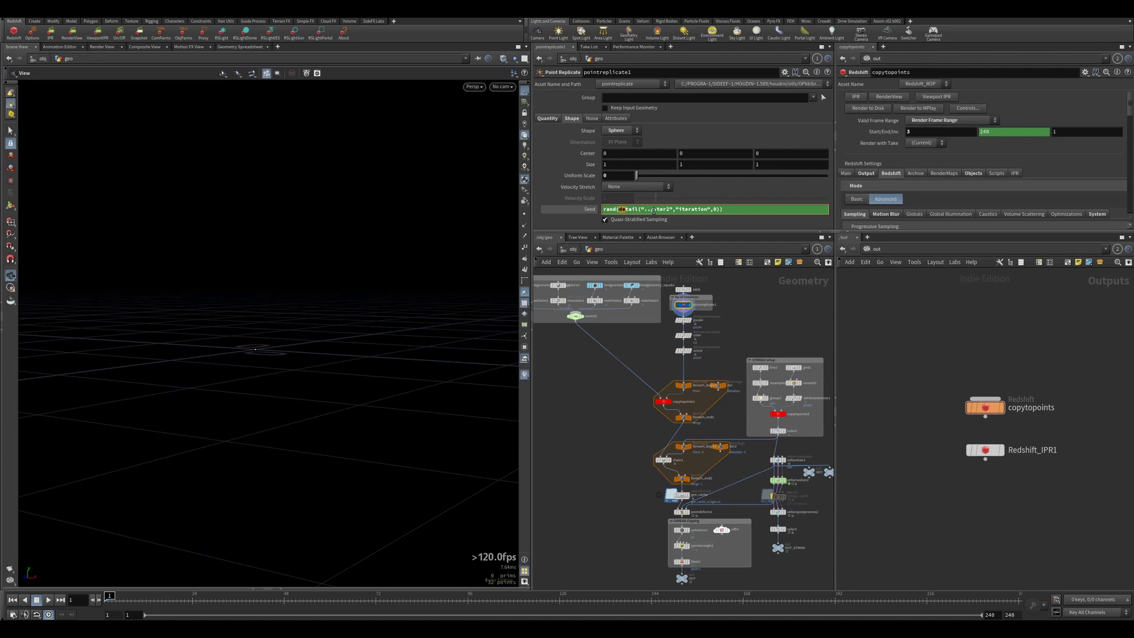
{"action": "left_click_drag", "start_coordinate": [654, 210], "coordinate": [669, 210]}
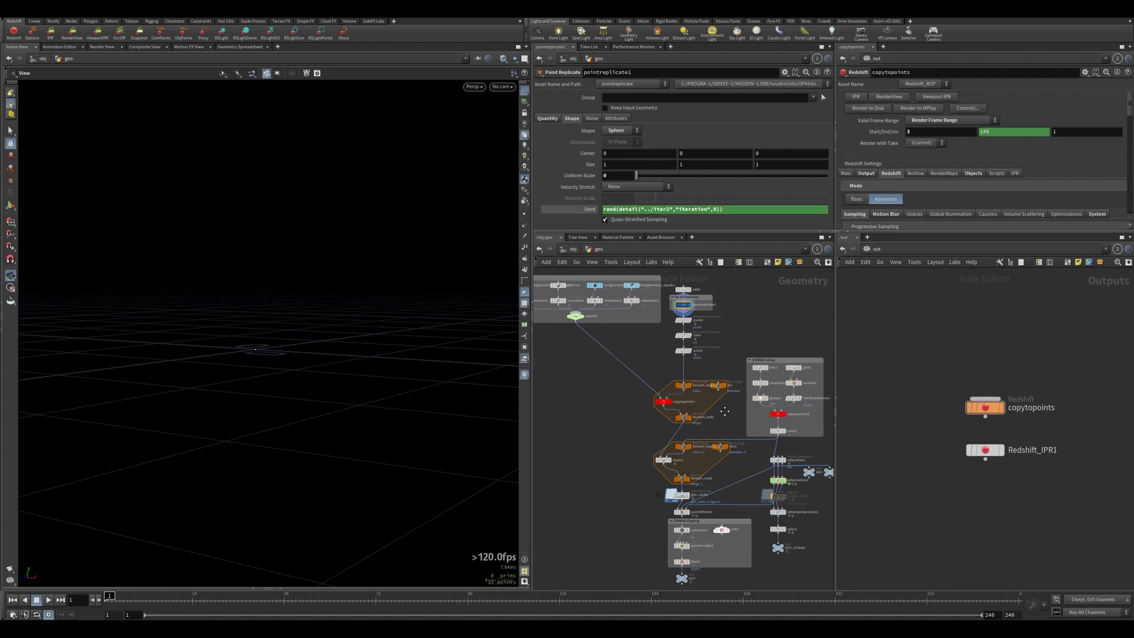
Step: Compare the iter2 and iter metadata nodes of both loops against Point Replicate's seed expression
{"action": "middle_click_drag", "start_coordinate": [720, 448], "coordinate": [698, 384]}
{"action": "left_click", "coordinate": [698, 384]}
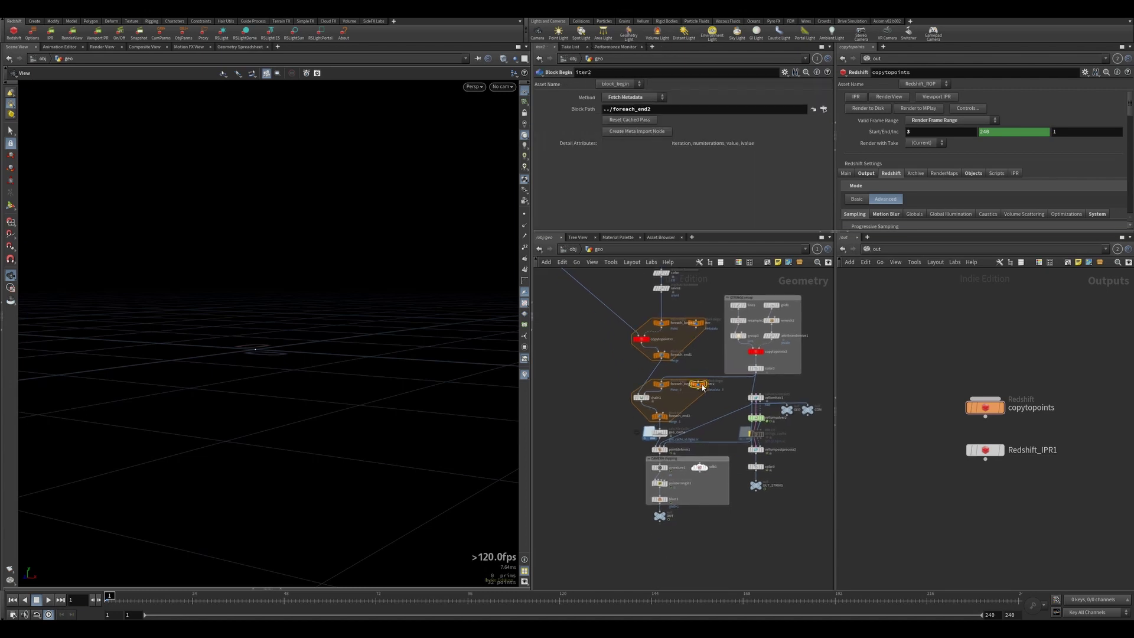
{"action": "left_click", "coordinate": [697, 323]}
{"action": "middle_click_drag", "start_coordinate": [698, 301], "coordinate": [714, 359]}
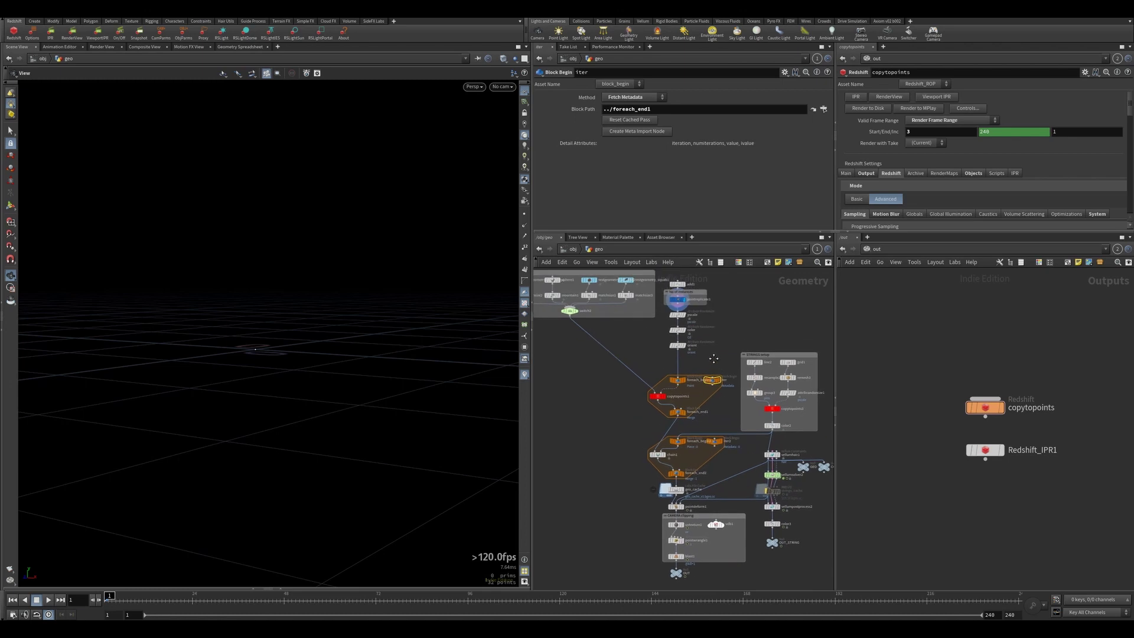
{"action": "left_click", "coordinate": [675, 299]}
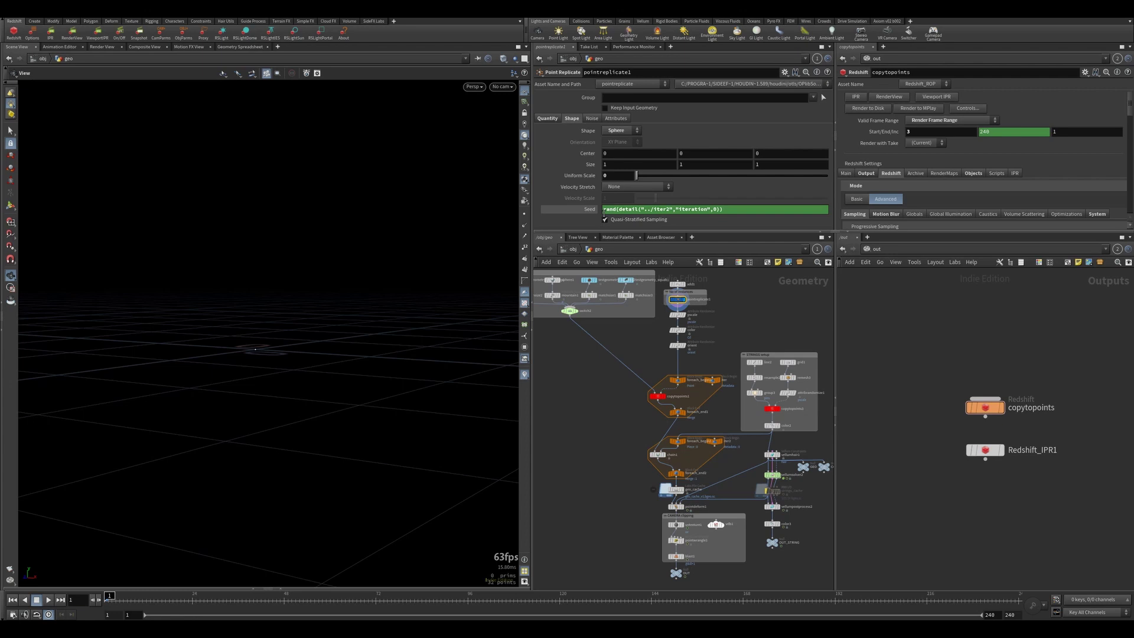
{"action": "left_click", "coordinate": [584, 212]}
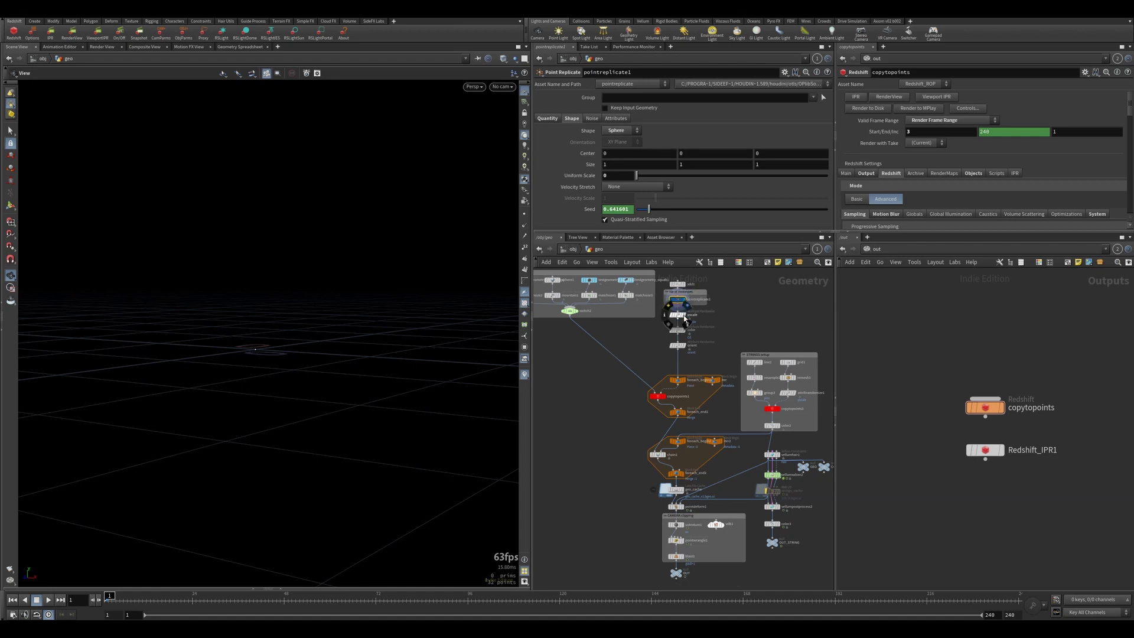
Step: Inspect the pscale and color Attribute Randomize nodes and highlight the color node's global seed expression
{"action": "left_click", "coordinate": [679, 317]}
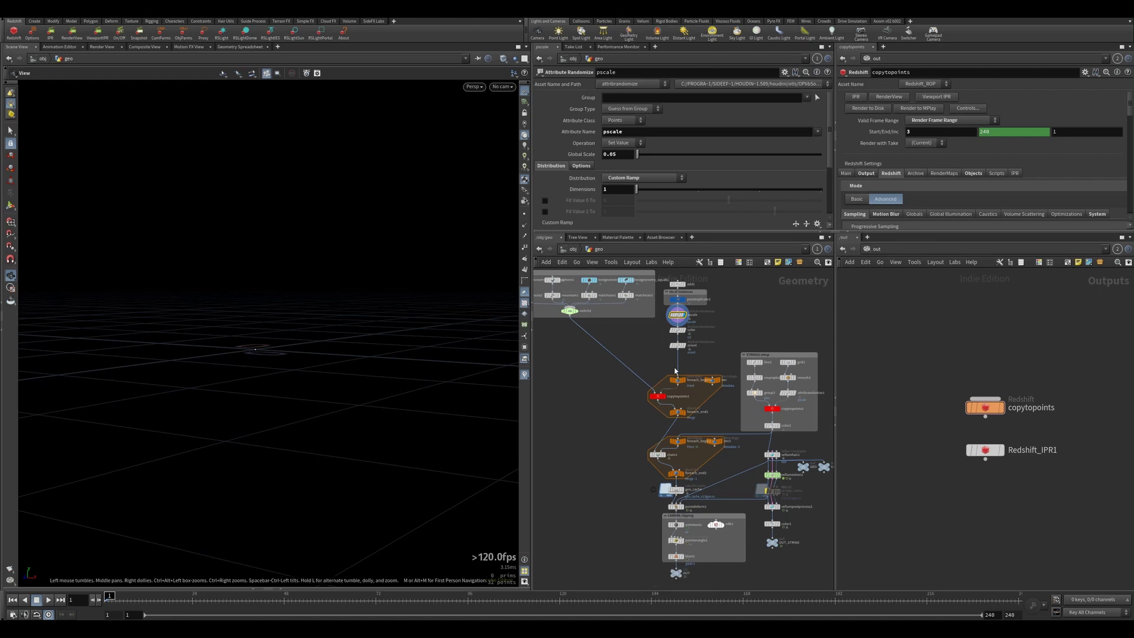
{"action": "left_click", "coordinate": [677, 330]}
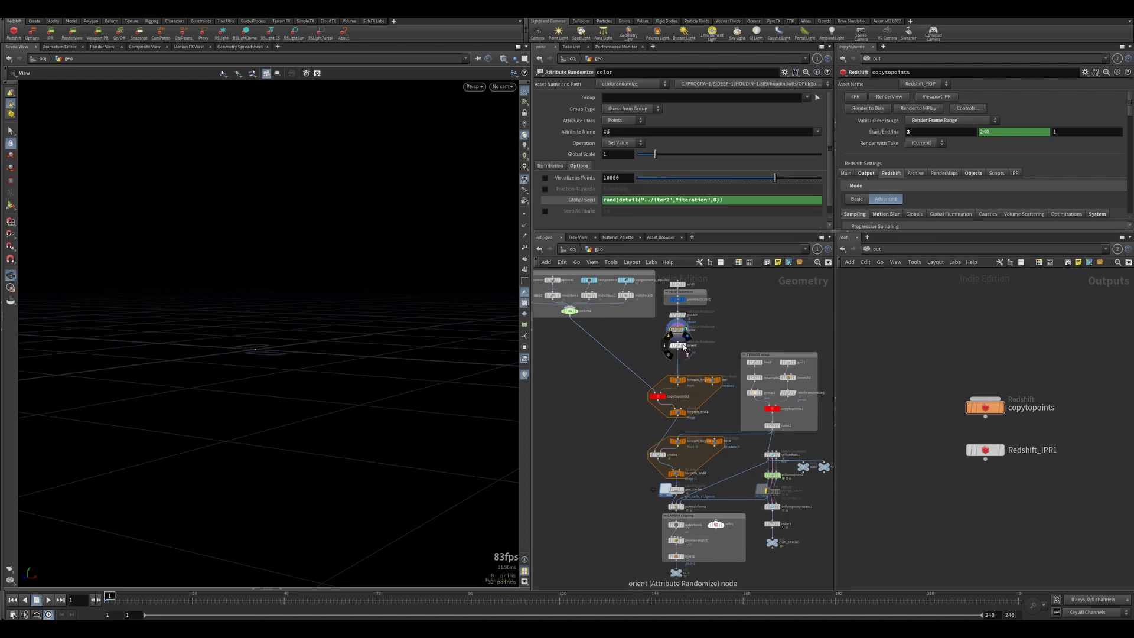
{"action": "left_click_drag", "start_coordinate": [605, 201], "coordinate": [737, 200]}
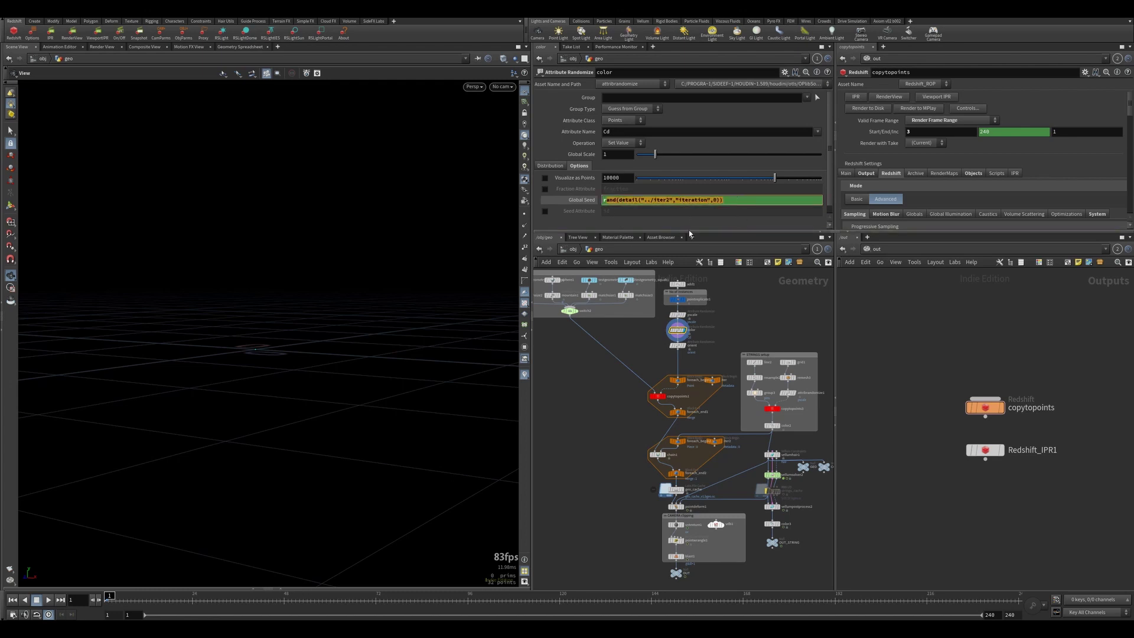
Step: Review the iter2-based seed expressions on the Point Replicate and pscale nodes, and display the orient node to check its seed
{"action": "left_click", "coordinate": [678, 300]}
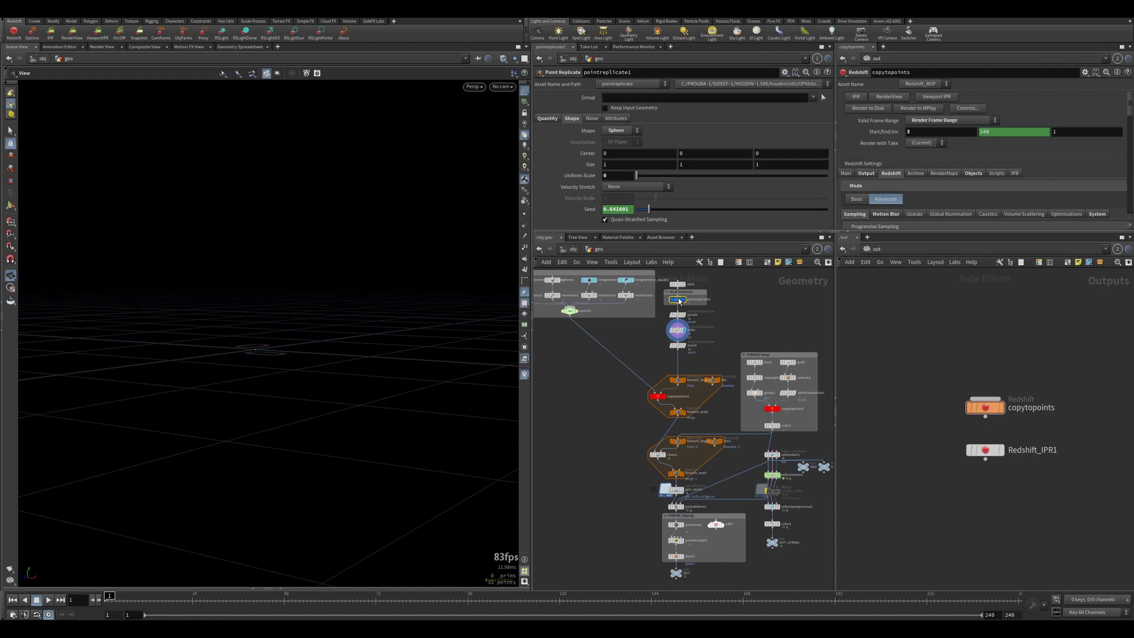
{"action": "left_click", "coordinate": [588, 209]}
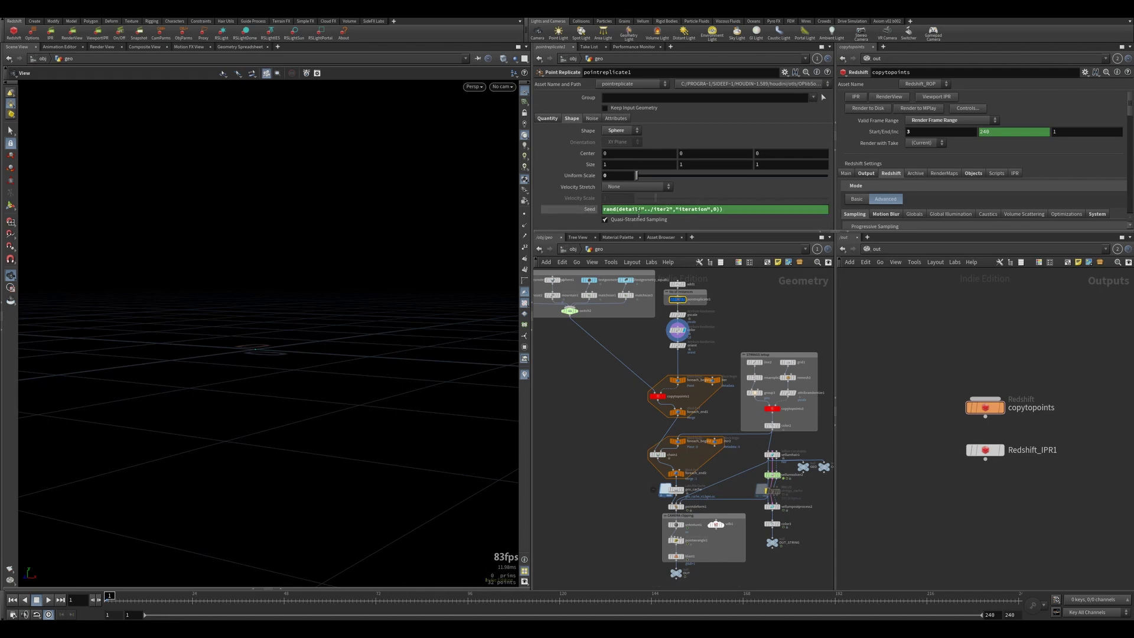
{"action": "left_click", "coordinate": [678, 314]}
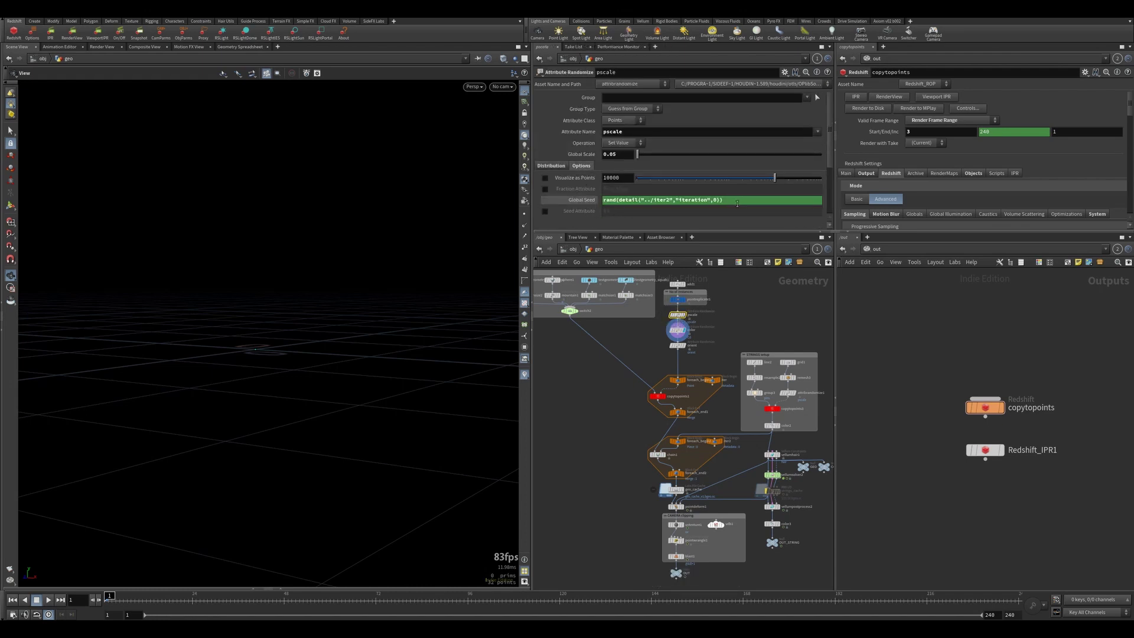
{"action": "left_click", "coordinate": [677, 346]}
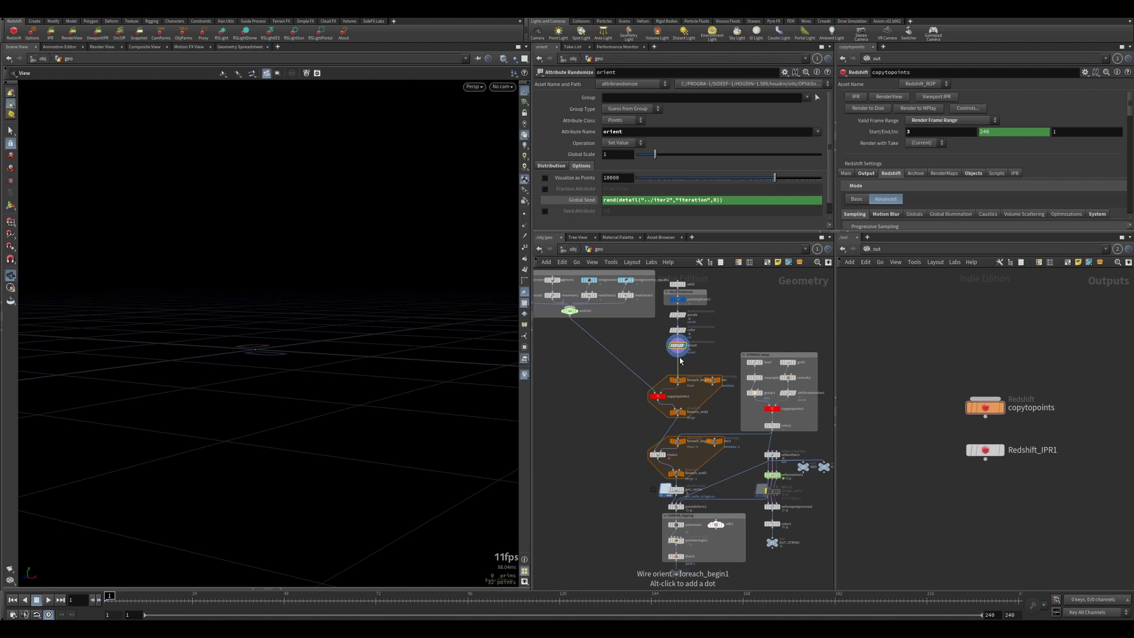
Step: Reveal the pendant Switch node's select input expression and compare it with the first loop's iter metadata node
{"action": "left_click", "coordinate": [570, 311]}
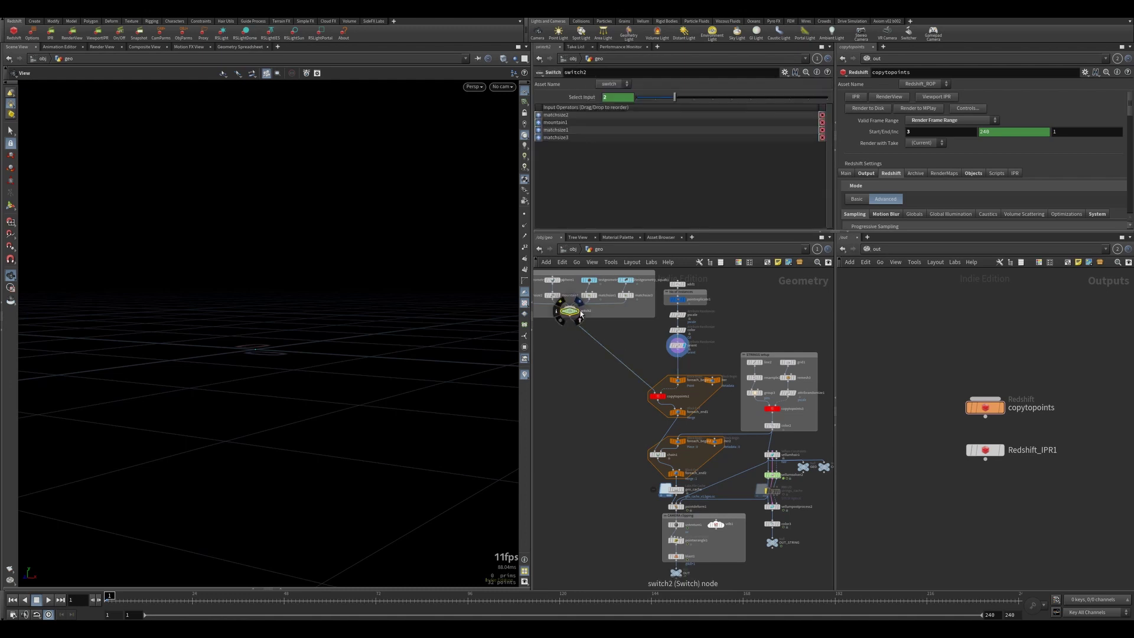
{"action": "left_click", "coordinate": [636, 97]}
{"action": "type", "text": "fit01(rand(detail(\"../iter\",\"iteration\",0)),0,3)"}
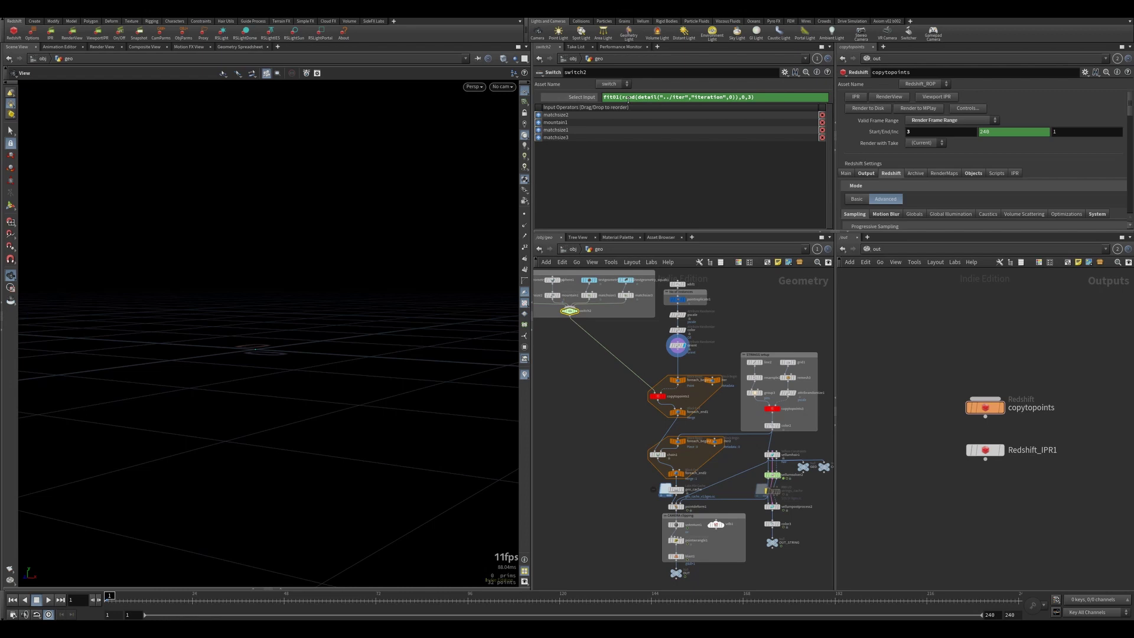
{"action": "left_click", "coordinate": [685, 100]}
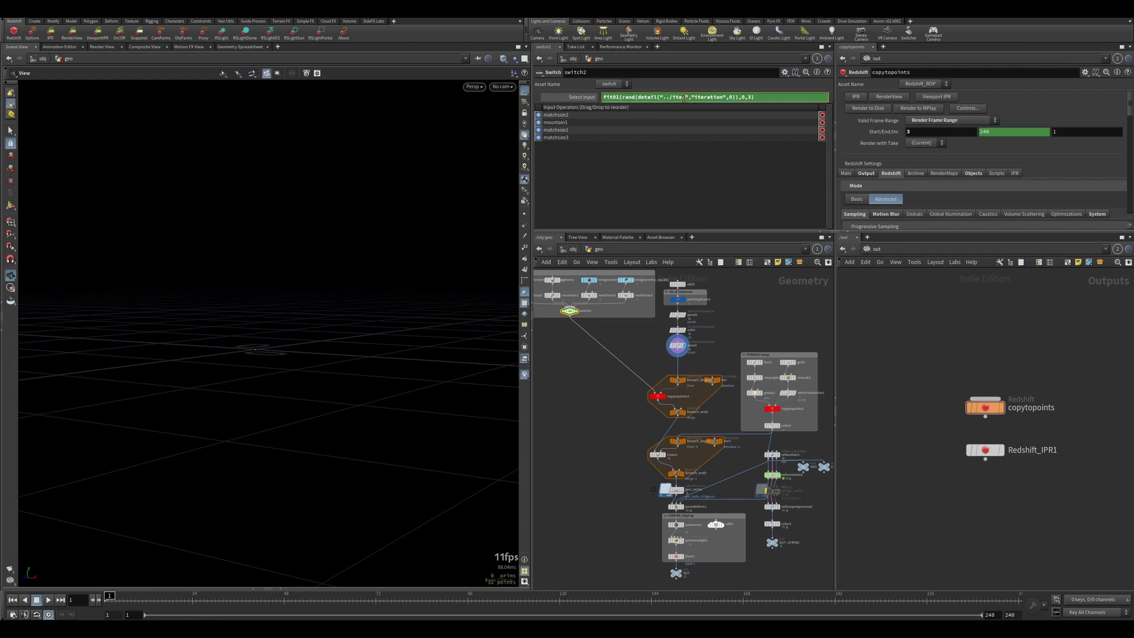
{"action": "left_click", "coordinate": [716, 379]}
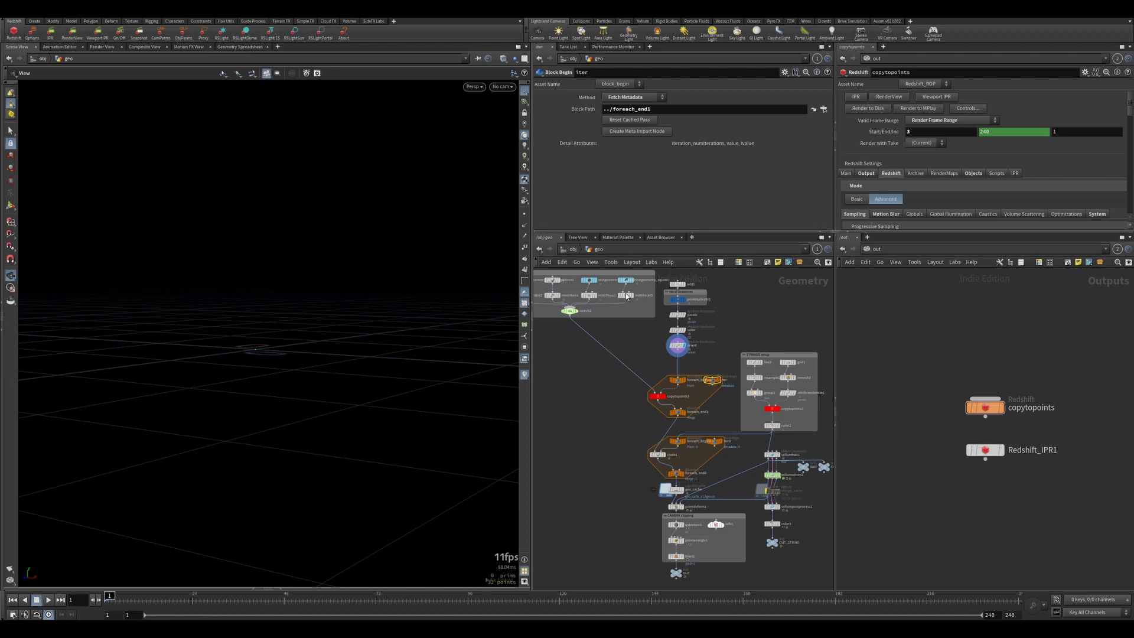
{"action": "left_click", "coordinate": [570, 310]}
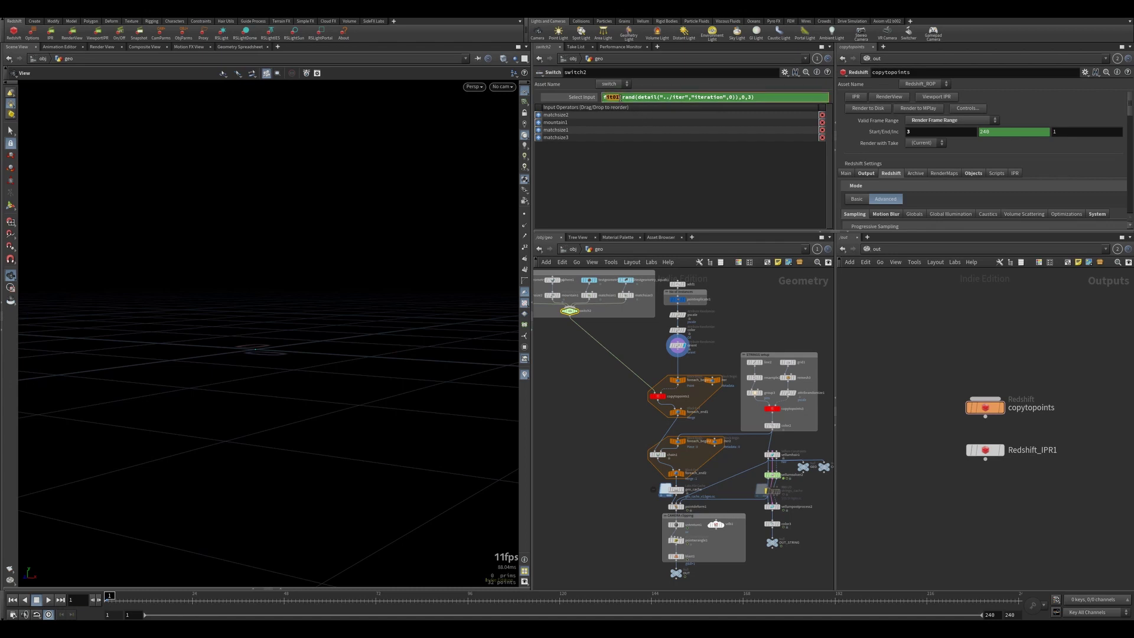
{"action": "left_click", "coordinate": [741, 97]}
Step: Display the first for-each loop's end node, view the shape cluster up close, and inspect the loop's Copy to Points settings
{"action": "middle_click_drag", "start_coordinate": [584, 348], "coordinate": [626, 352]}
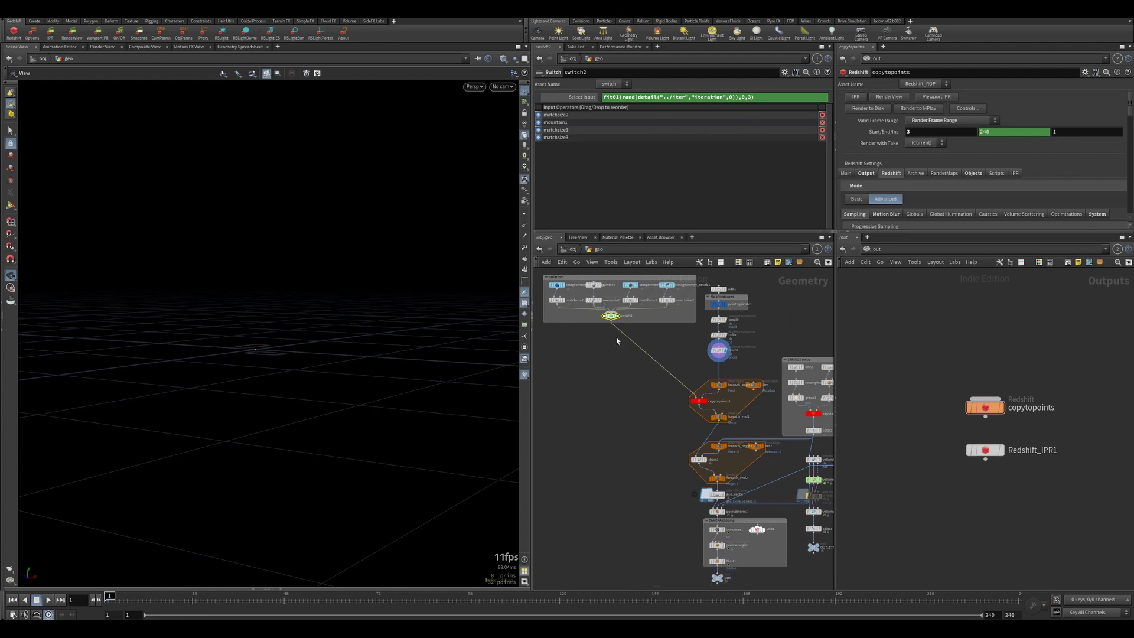
{"action": "scroll", "coordinate": [611, 344], "scroll_direction": "down", "scroll_amount": 2}
{"action": "middle_click_drag", "start_coordinate": [637, 376], "coordinate": [620, 327]}
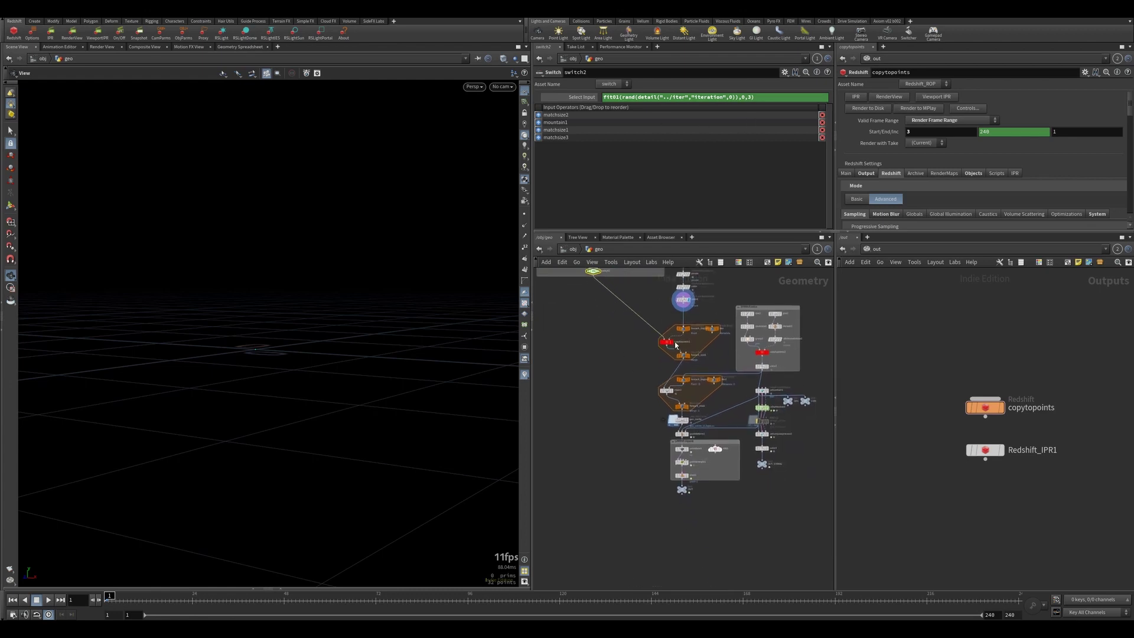
{"action": "left_click", "coordinate": [691, 354]}
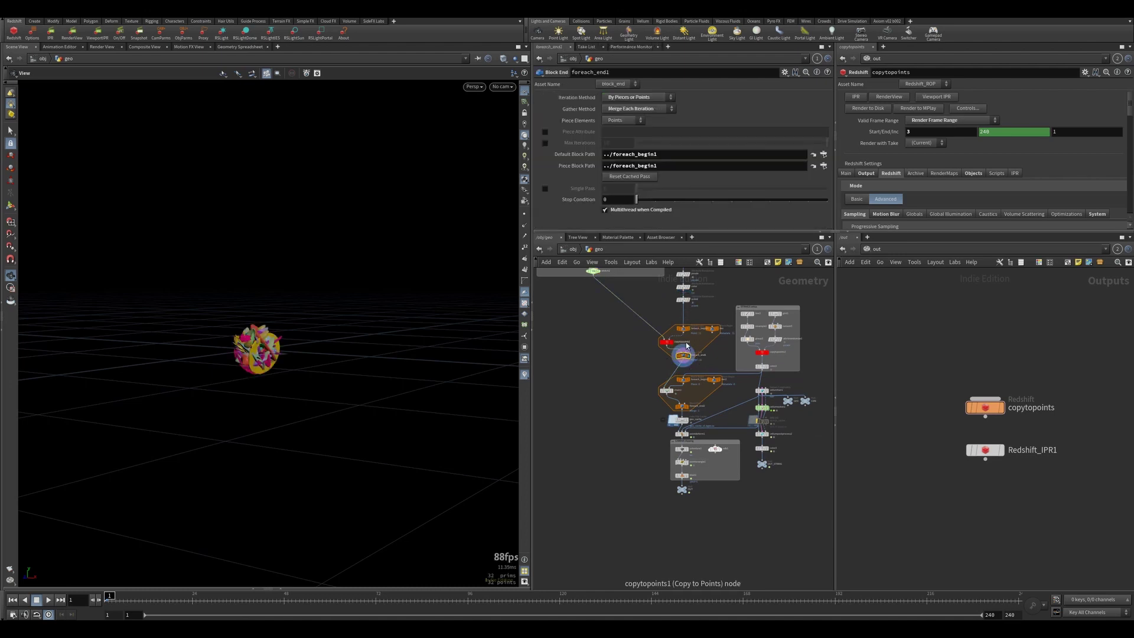
{"action": "scroll", "coordinate": [688, 324], "scroll_direction": "up", "scroll_amount": 2}
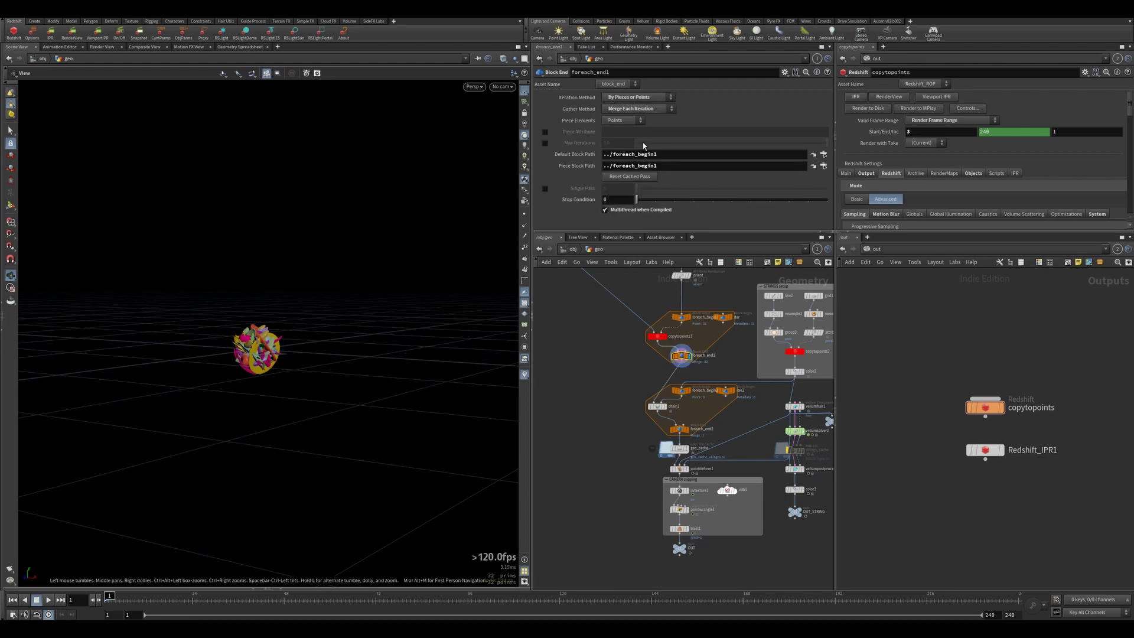
{"action": "scroll", "coordinate": [249, 351], "scroll_direction": "up", "scroll_amount": 6}
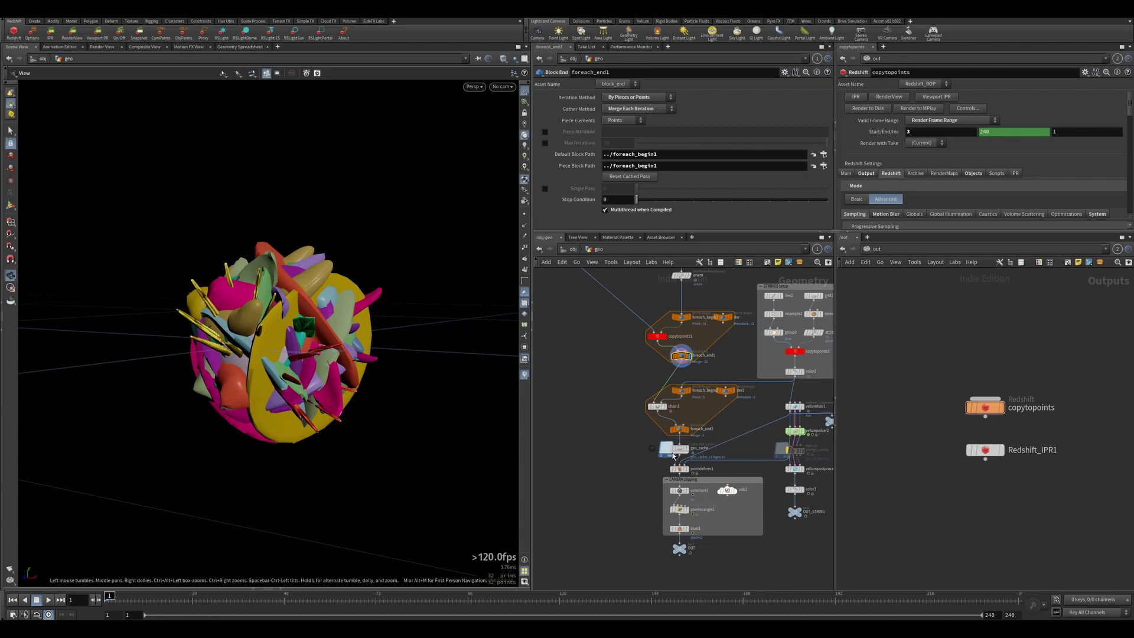
{"action": "left_click", "coordinate": [657, 337]}
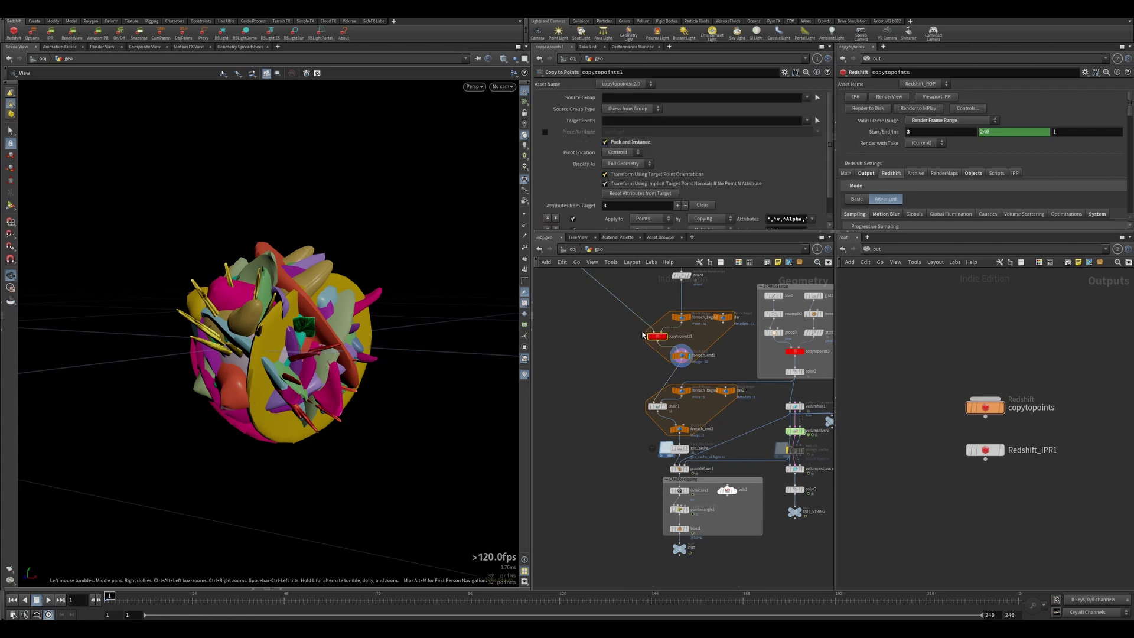
Step: Try 14 points per point on the Point Replicate node, and restore the value to 32
{"action": "scroll", "coordinate": [641, 337], "scroll_direction": "down", "scroll_amount": 2}
{"action": "middle_click_drag", "start_coordinate": [650, 284], "coordinate": [659, 340]}
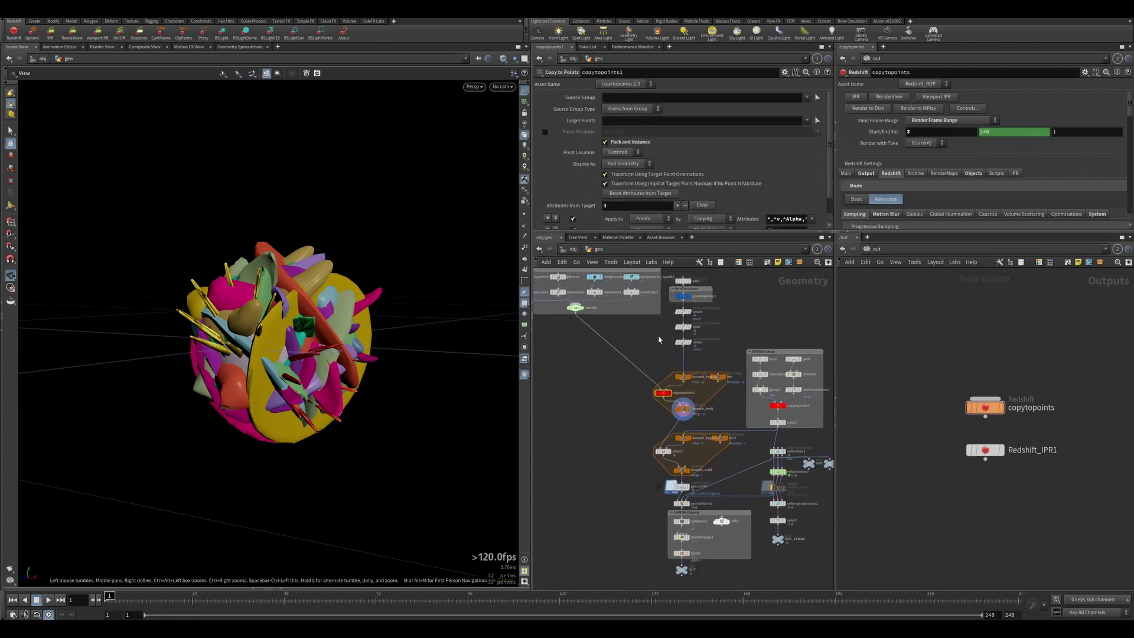
{"action": "left_click", "coordinate": [682, 297]}
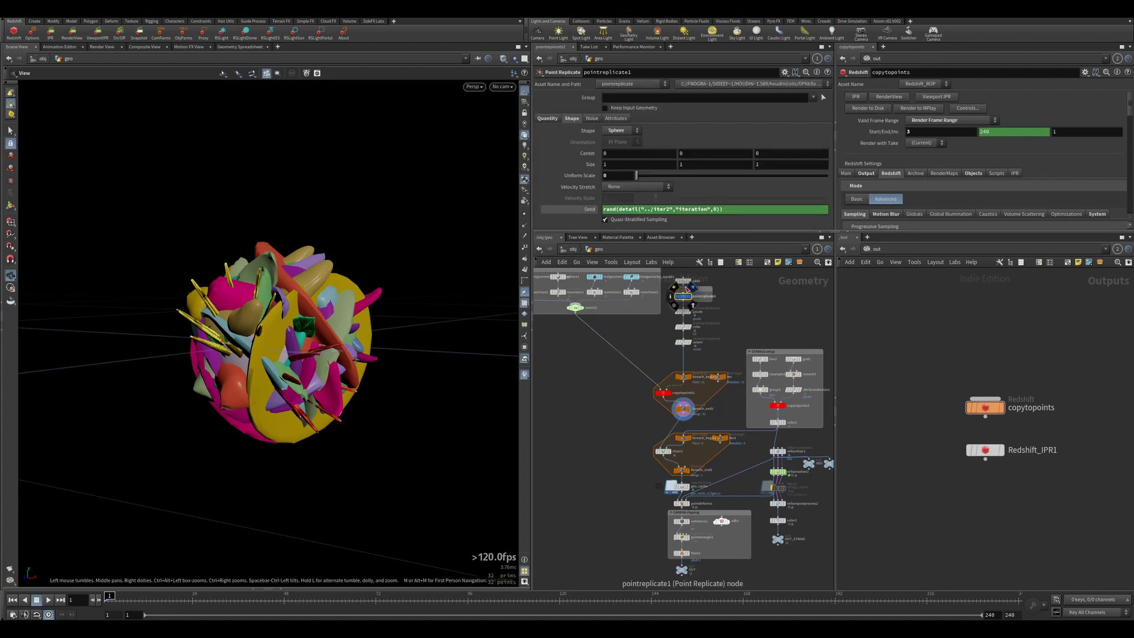
{"action": "left_click", "coordinate": [548, 118]}
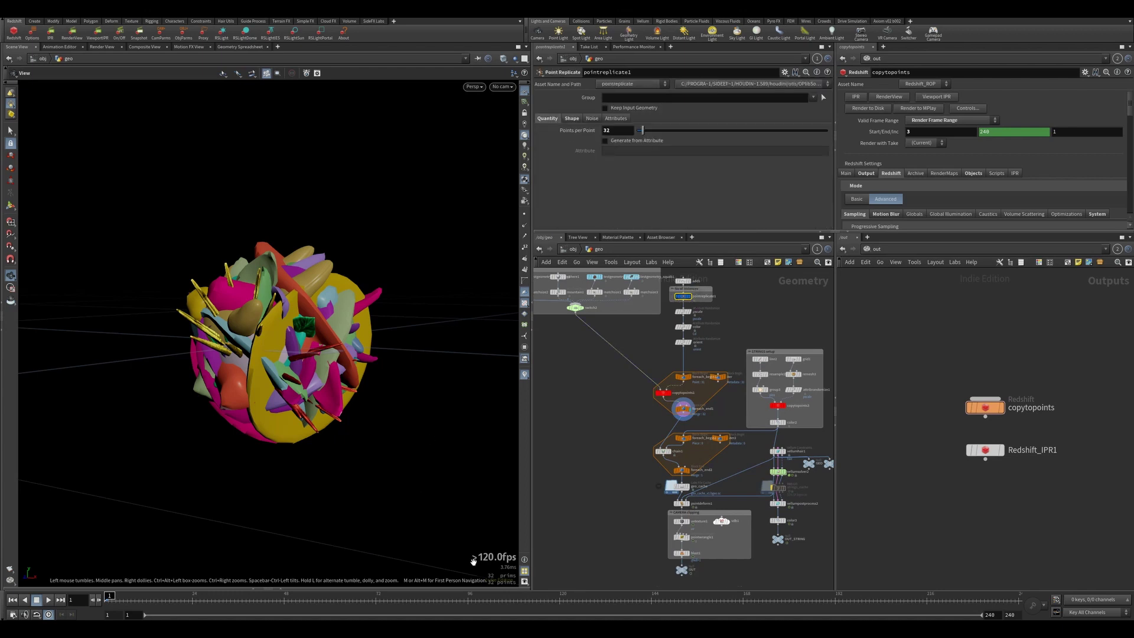
{"action": "mouse_move", "coordinate": [643, 131]}
{"action": "left_mouse_down"}
{"action": "mouse_move", "coordinate": [626, 137]}
{"action": "mouse_move", "coordinate": [640, 136]}
{"action": "left_mouse_up"}
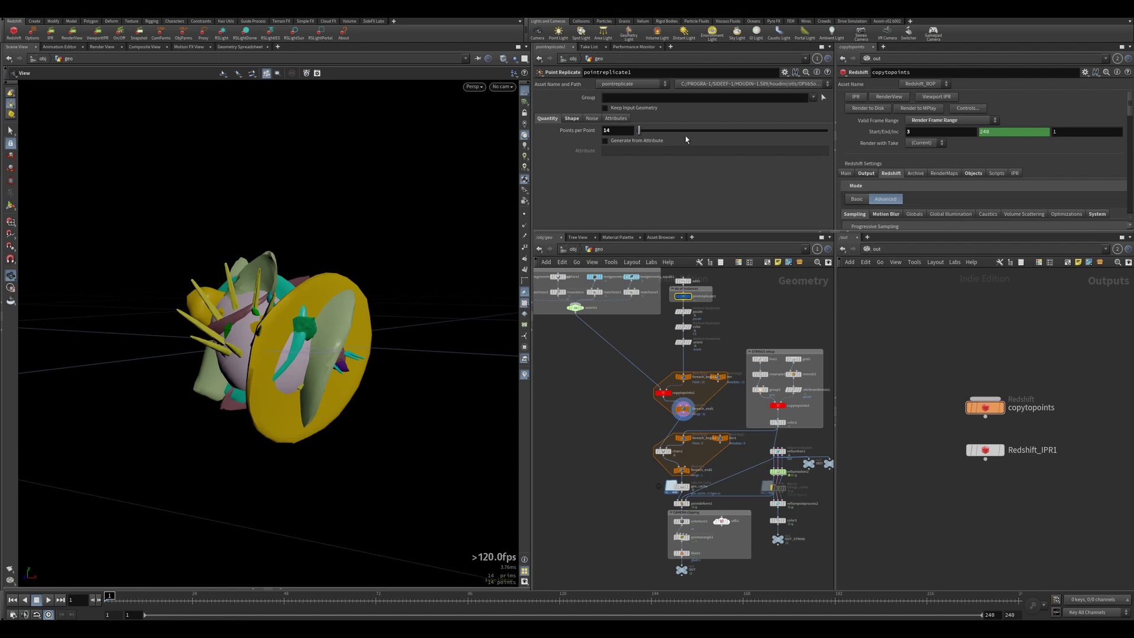
{"action": "left_click", "coordinate": [618, 131]}
{"action": "key", "text": "Return"}
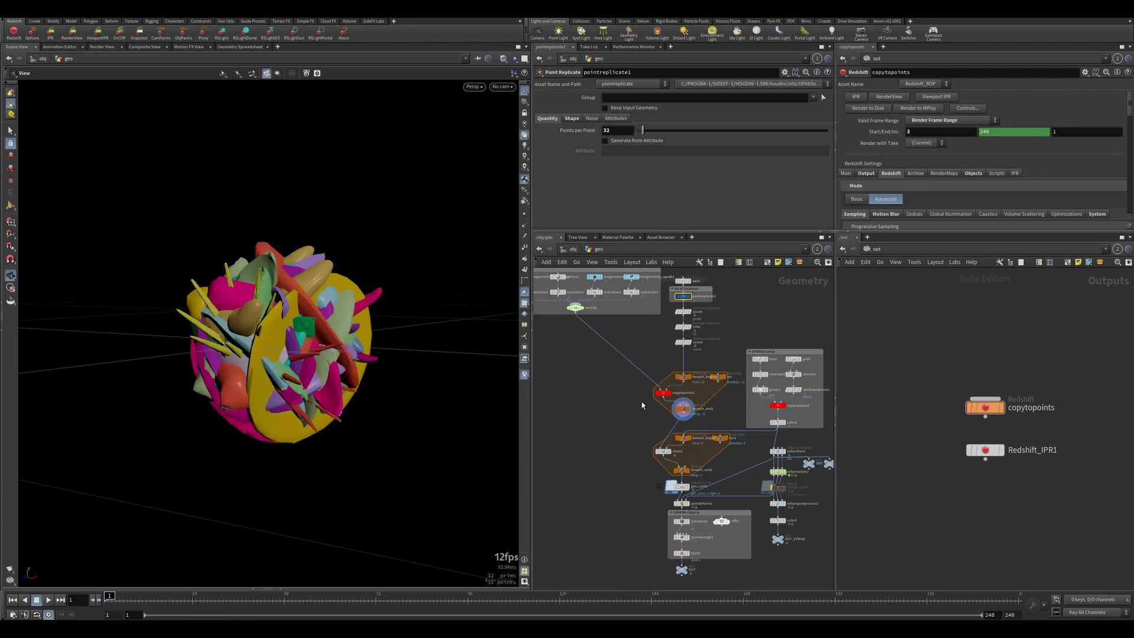
Step: Show the STRING setup's color node as a template alongside the shape cluster and view both from several distances and angles
{"action": "scroll", "coordinate": [634, 433], "scroll_direction": "down", "scroll_amount": 2}
{"action": "middle_click_drag", "start_coordinate": [634, 432], "coordinate": [640, 375]}
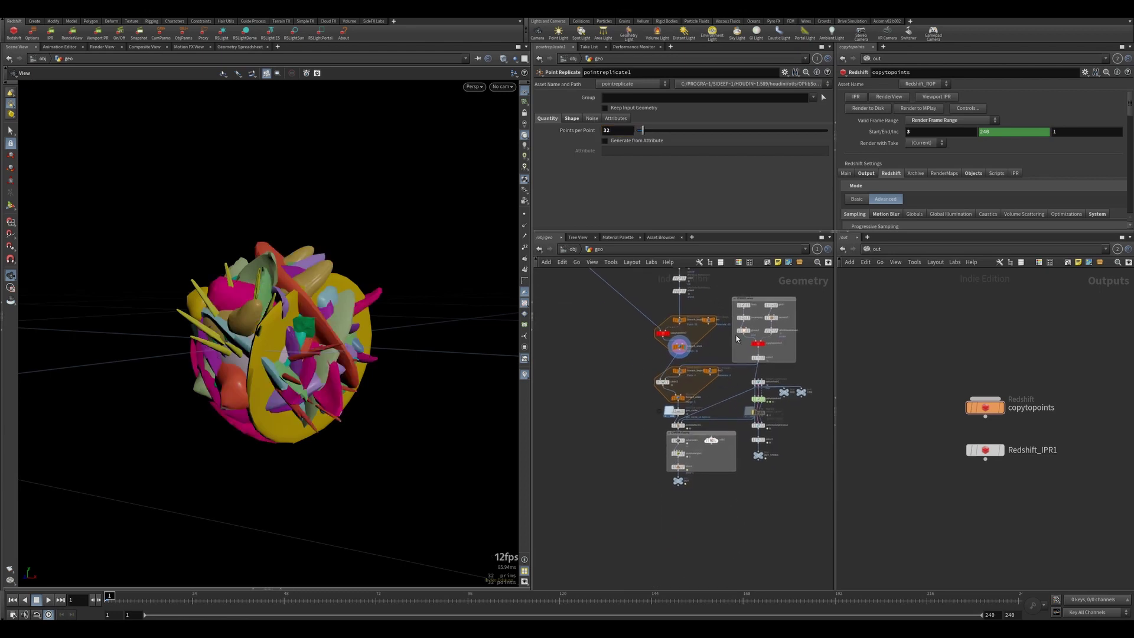
{"action": "scroll", "coordinate": [778, 313], "scroll_direction": "up", "scroll_amount": 2}
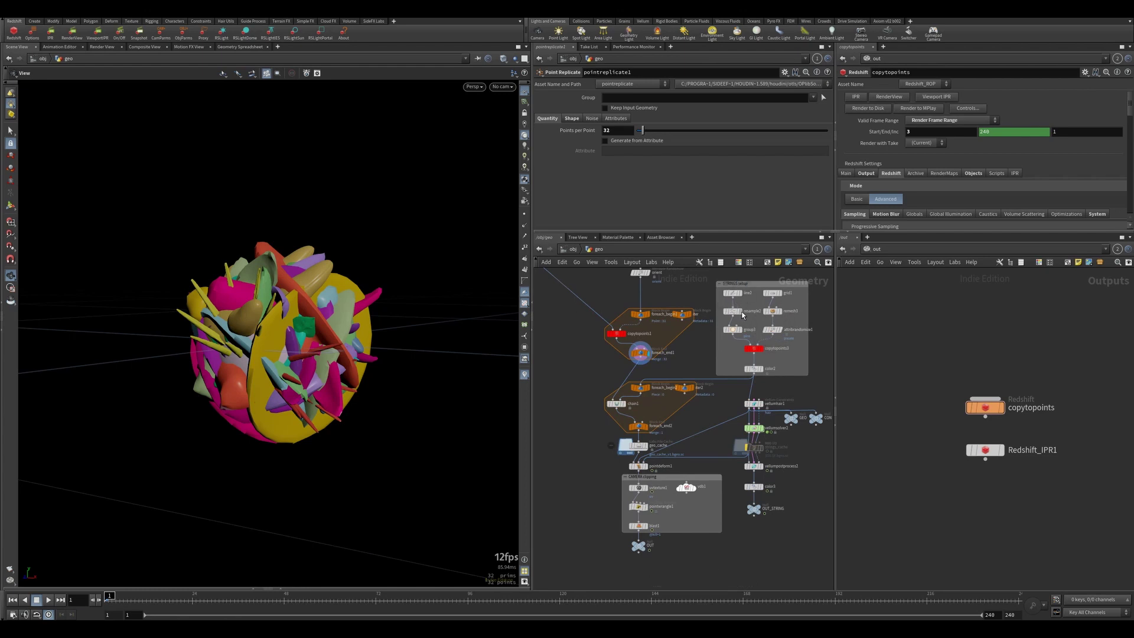
{"action": "left_click", "coordinate": [765, 380]}
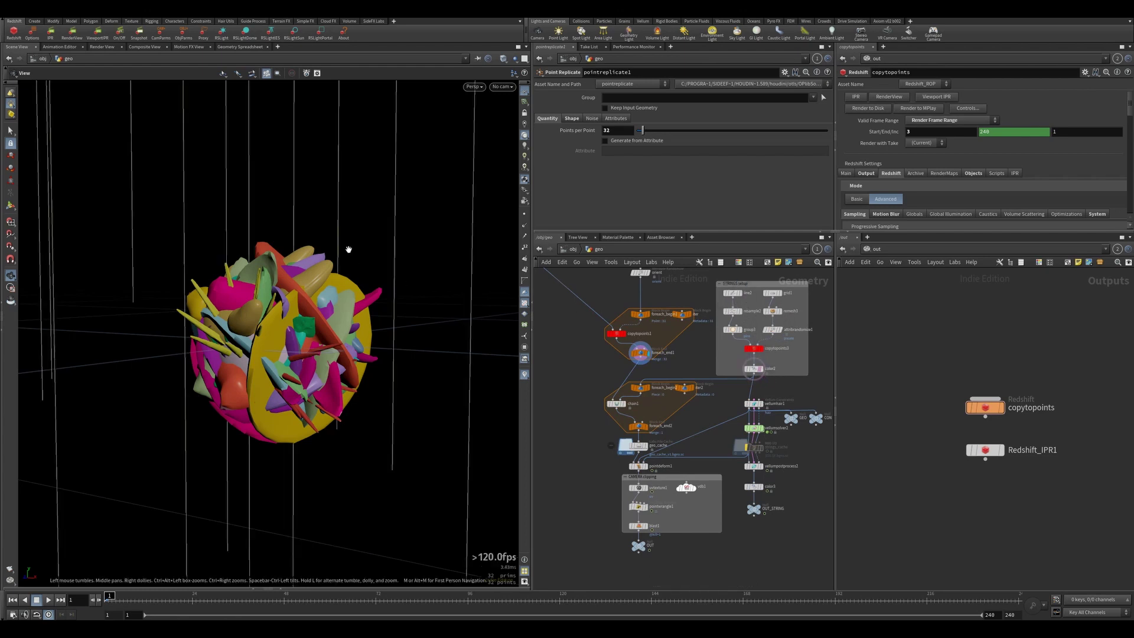
{"action": "scroll", "coordinate": [346, 246], "scroll_direction": "down", "scroll_amount": 2}
{"action": "scroll", "coordinate": [346, 246], "scroll_direction": "down", "scroll_amount": 5}
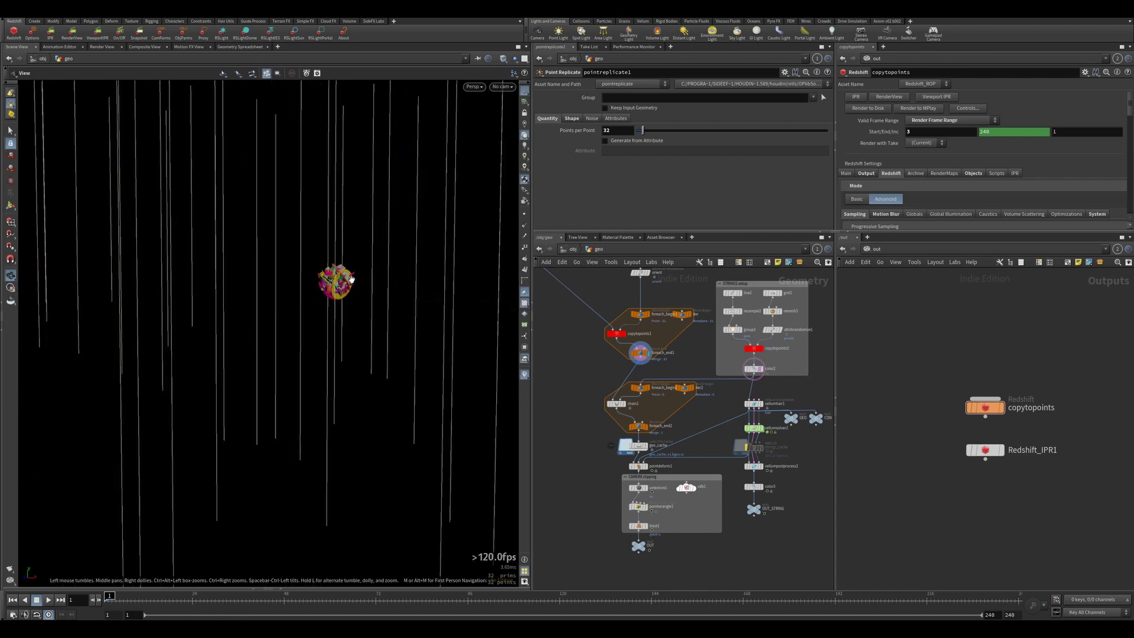
{"action": "scroll", "coordinate": [352, 277], "scroll_direction": "up", "scroll_amount": 5}
{"action": "left_click_drag", "start_coordinate": [358, 250], "coordinate": [350, 273]}
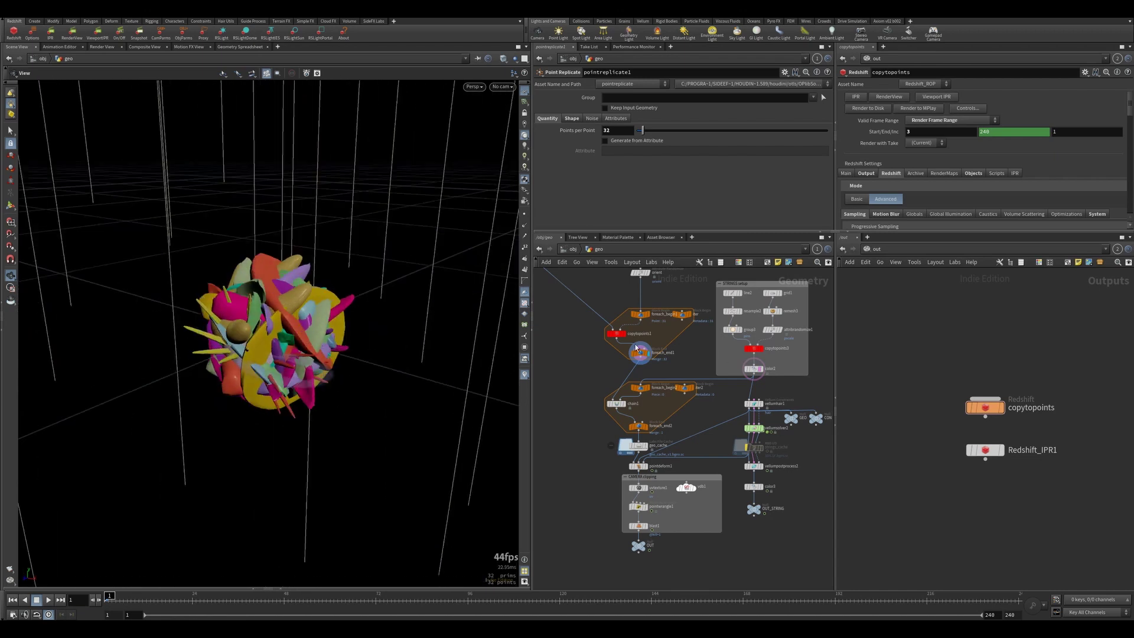
Step: Inspect the STRING setup's color node, and display its line node to examine the source line
{"action": "left_click", "coordinate": [754, 368]}
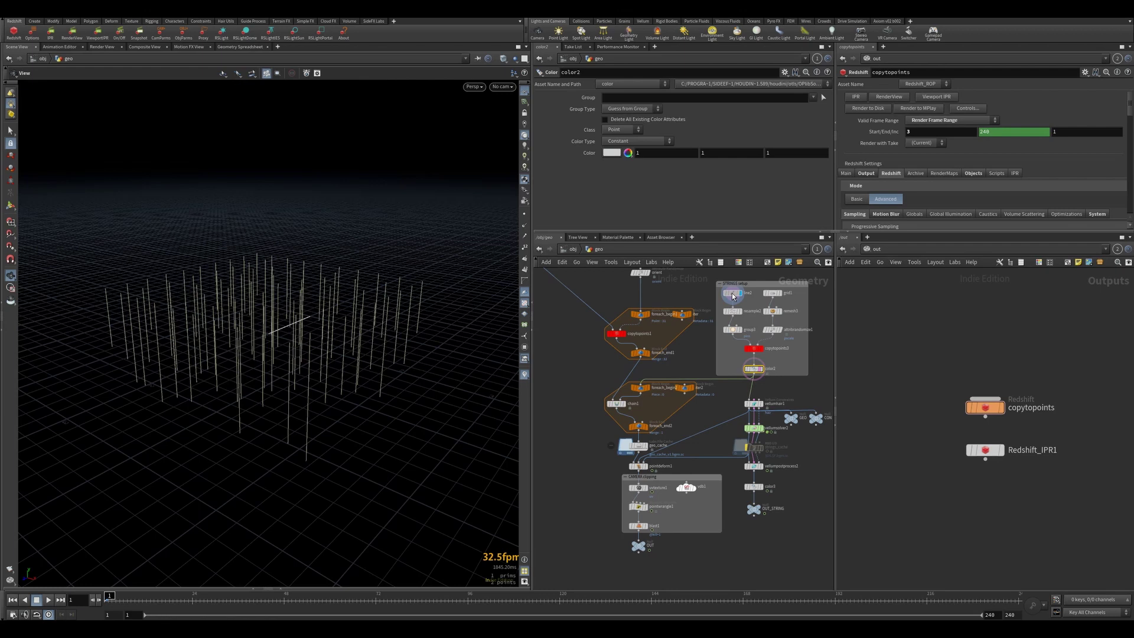
{"action": "left_click", "coordinate": [732, 294]}
{"action": "left_click", "coordinate": [741, 294]}
{"action": "left_click_drag", "start_coordinate": [263, 332], "coordinate": [203, 334]}
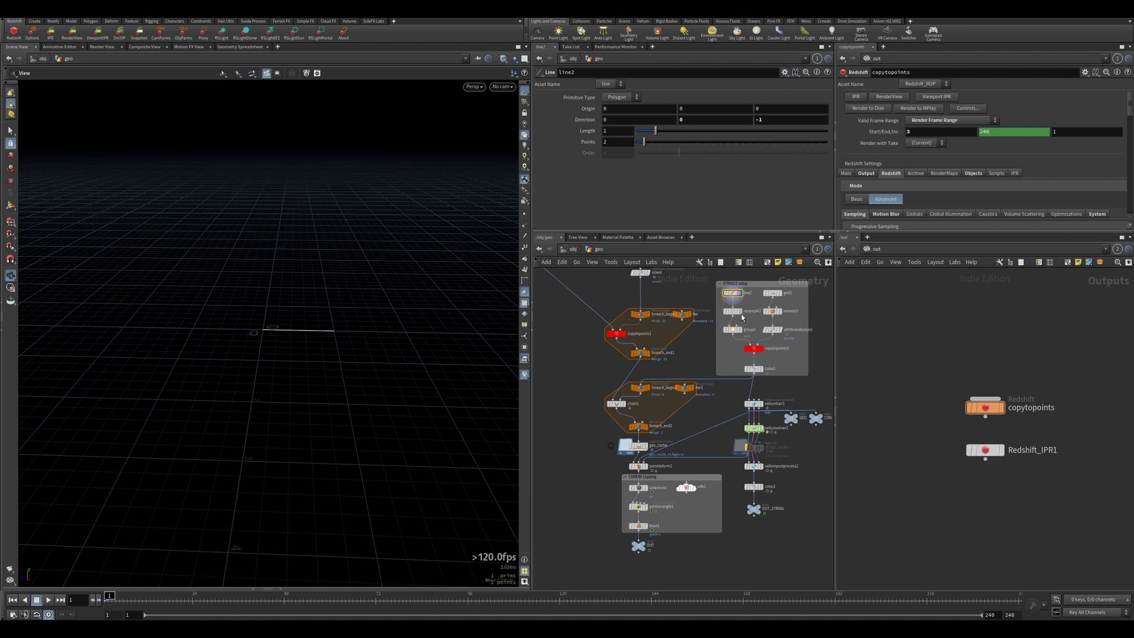
Step: Display the STRING setup's Resample node and turn on point display to examine the line's segments
{"action": "left_click", "coordinate": [741, 311]}
{"action": "left_click", "coordinate": [733, 311]}
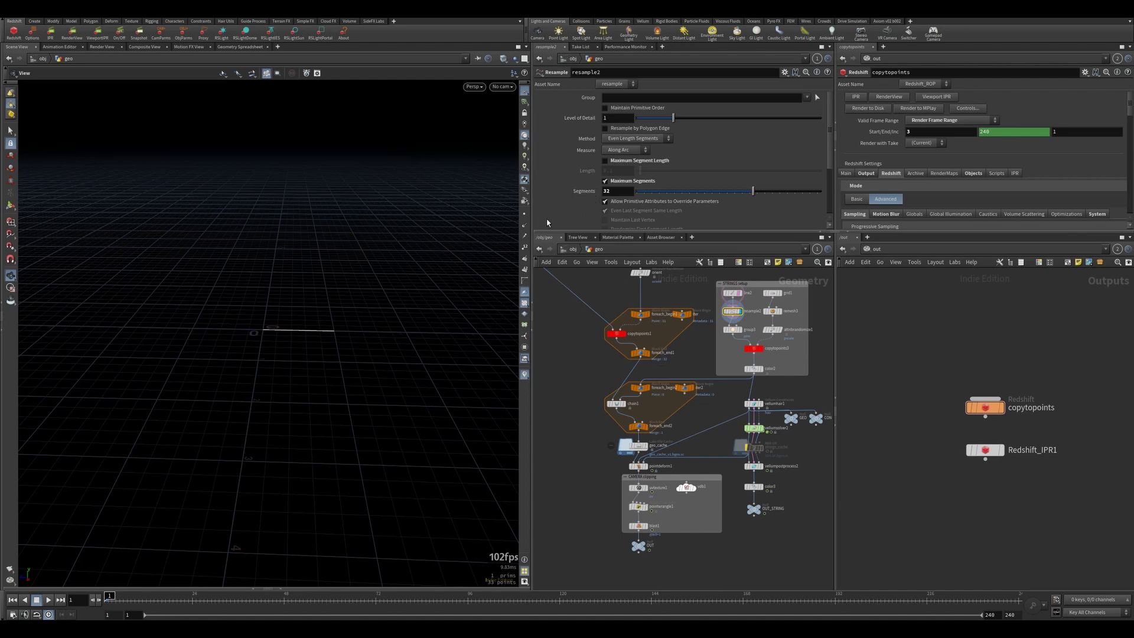
{"action": "left_click", "coordinate": [525, 215]}
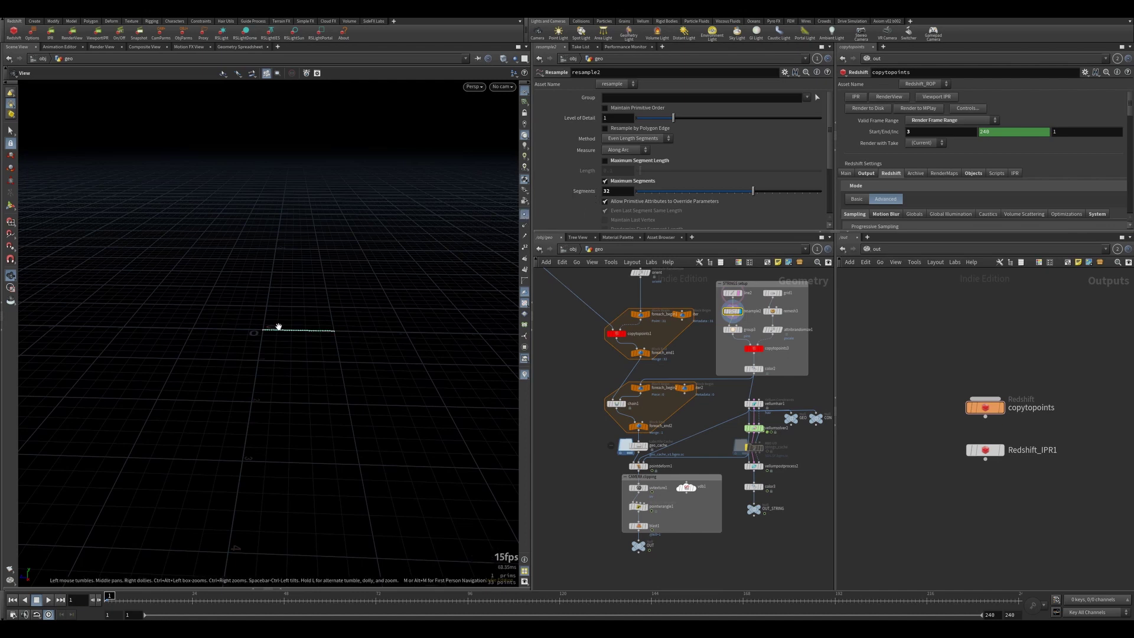
{"action": "scroll", "coordinate": [311, 335], "scroll_direction": "up", "scroll_amount": 8}
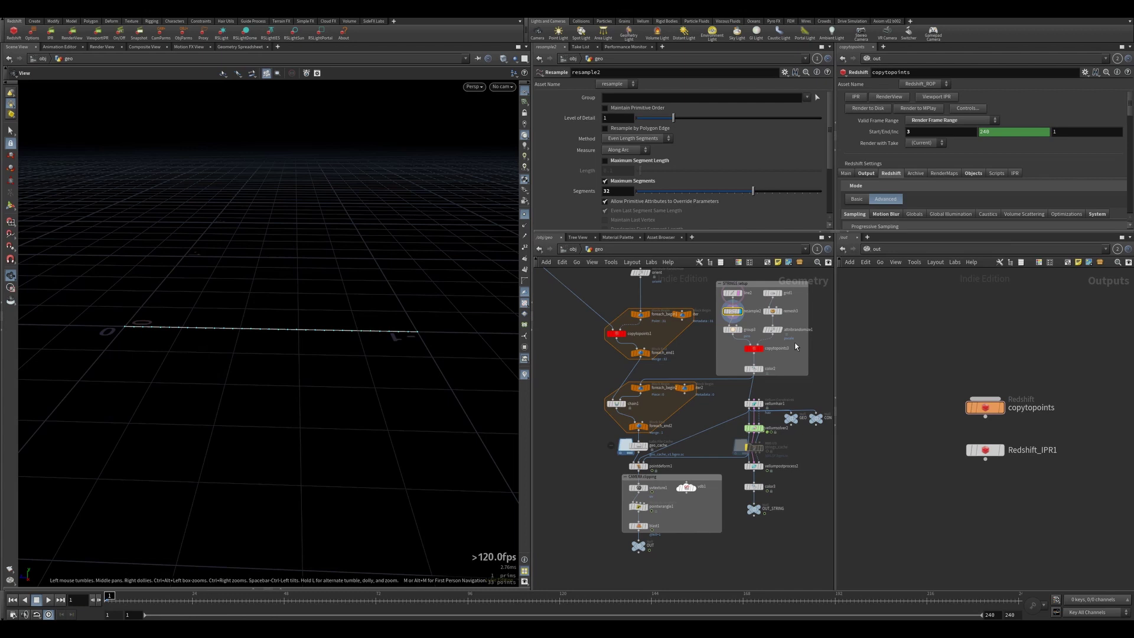
Step: Inspect the pins point group on the string line, and display the STRING setup's Copy to Points result
{"action": "left_click", "coordinate": [738, 331]}
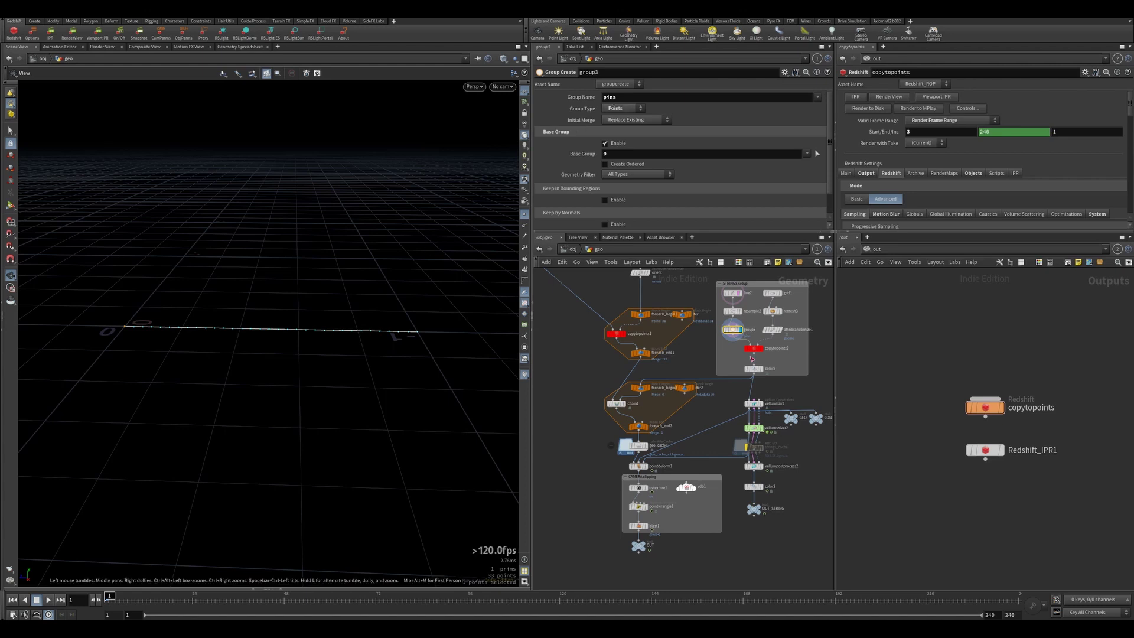
{"action": "left_click", "coordinate": [761, 348]}
{"action": "left_click_drag", "start_coordinate": [445, 283], "coordinate": [319, 124]}
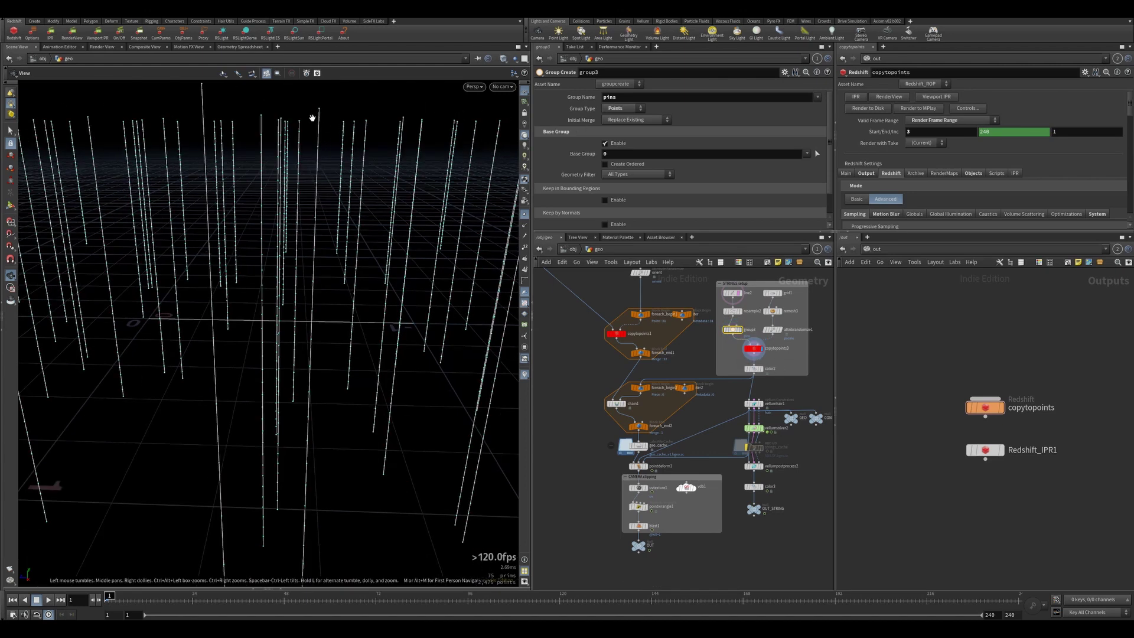
{"action": "mouse_move", "coordinate": [754, 349]}
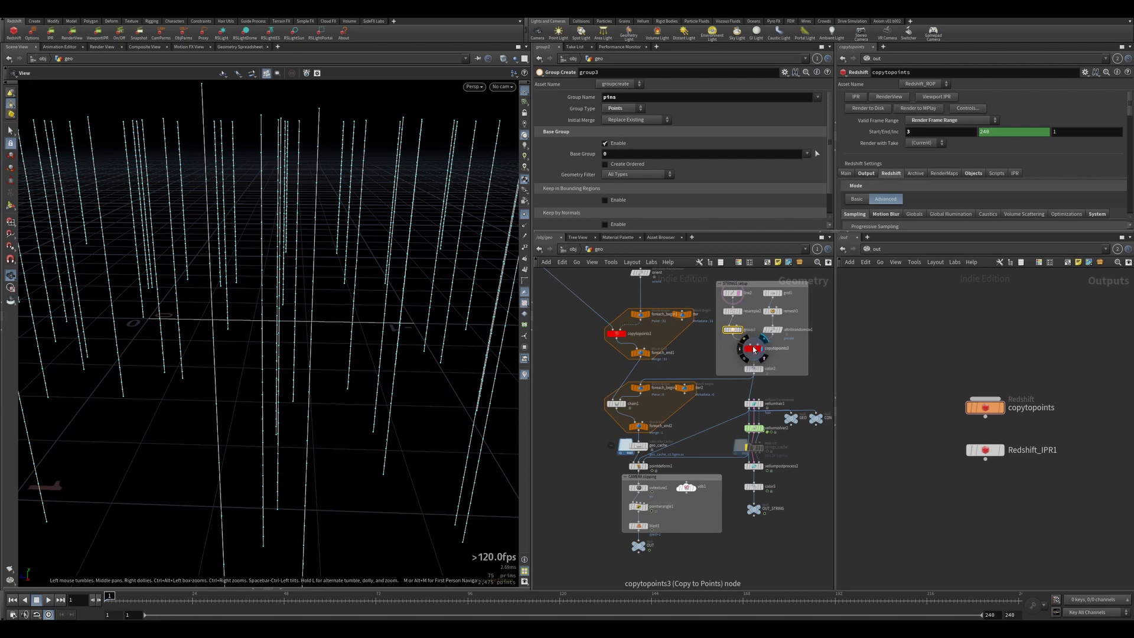
Step: Display the STRING setup's grid and its Remesh node in turn, with point display turned off
{"action": "left_click", "coordinate": [781, 293]}
{"action": "left_click", "coordinate": [772, 293]}
{"action": "scroll", "coordinate": [367, 264], "scroll_direction": "down", "scroll_amount": 4}
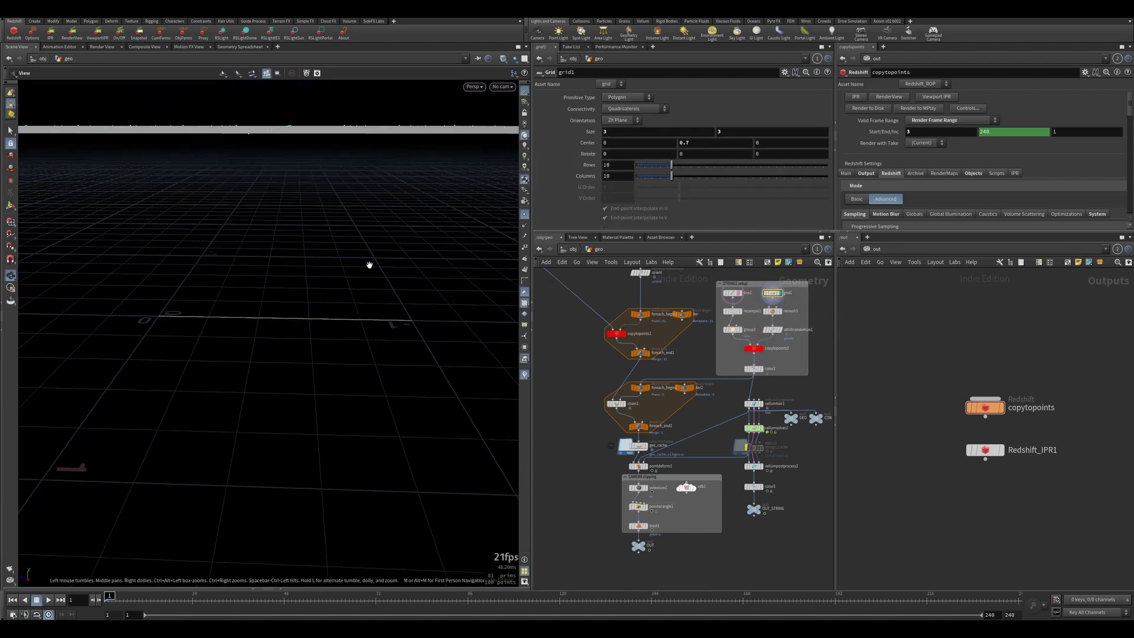
{"action": "mouse_move", "coordinate": [367, 266]}
{"action": "left_mouse_down"}
{"action": "mouse_move", "coordinate": [367, 307]}
{"action": "mouse_move", "coordinate": [368, 286]}
{"action": "left_mouse_up"}
{"action": "left_click", "coordinate": [525, 214]}
{"action": "scroll", "coordinate": [369, 271], "scroll_direction": "down", "scroll_amount": 3}
{"action": "left_click", "coordinate": [779, 311]}
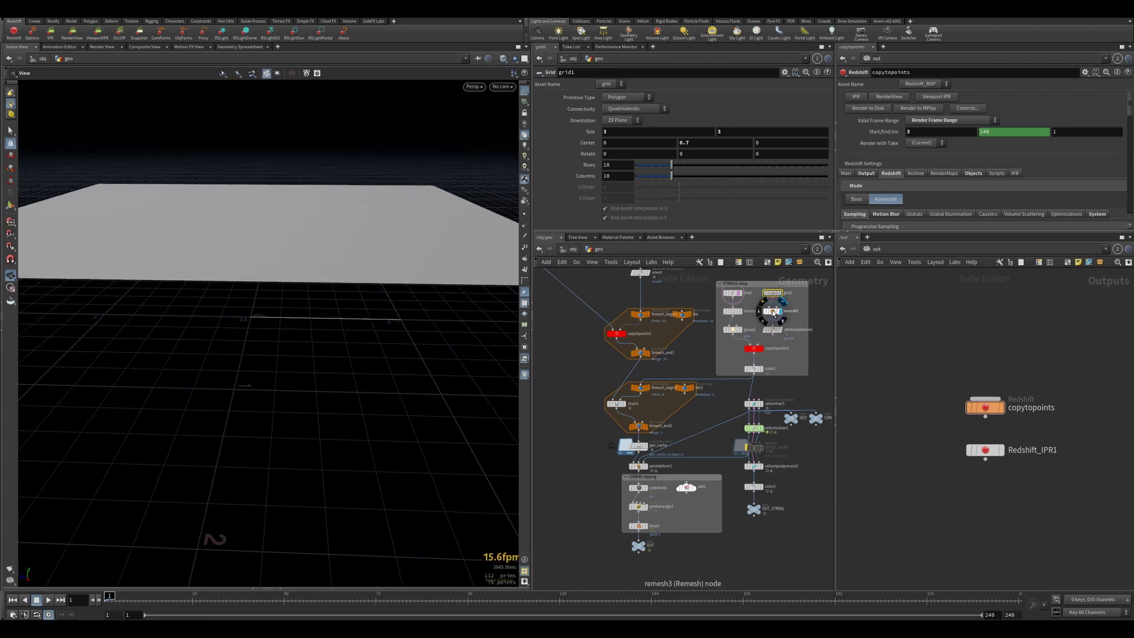
Step: Display the STRING setup's Remesh node and inspect the pscale settings of its Attribute Randomize node
{"action": "left_click", "coordinate": [771, 311]}
{"action": "left_click", "coordinate": [780, 329]}
{"action": "left_click", "coordinate": [771, 329]}
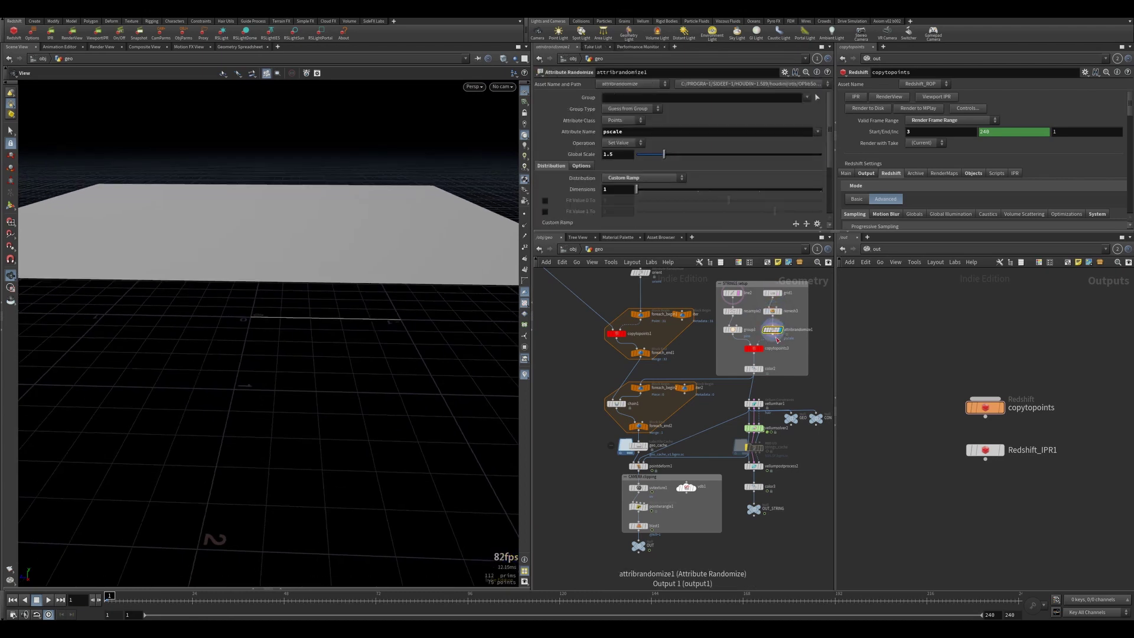
Step: Display the STRING setup's Copy to Points node and examine the copied strings
{"action": "left_click", "coordinate": [762, 348]}
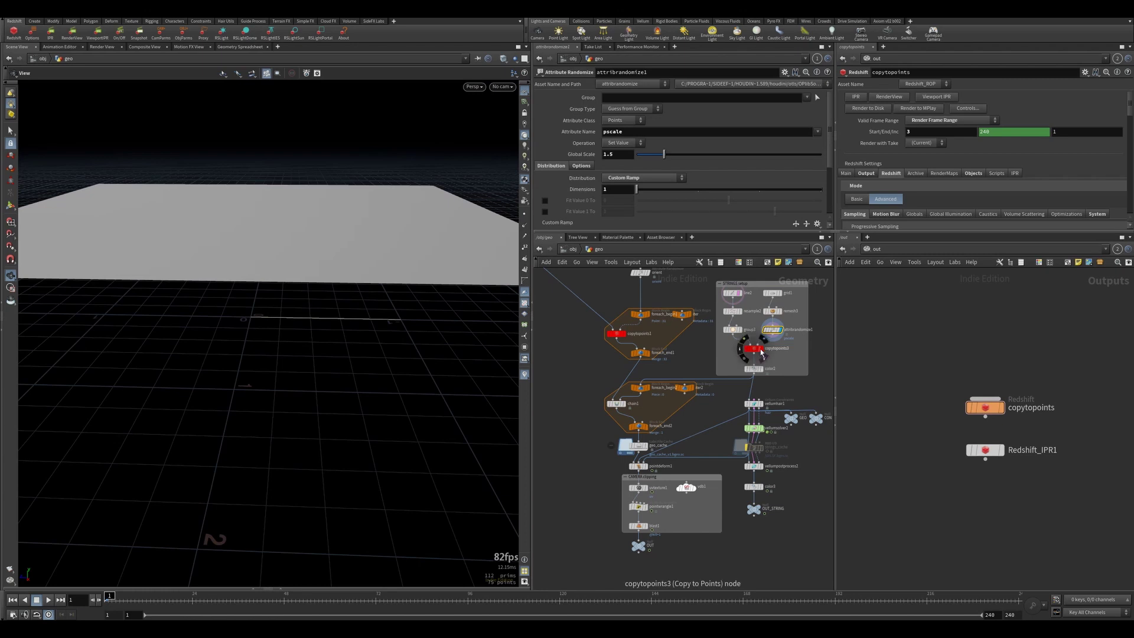
{"action": "left_click", "coordinate": [752, 348]}
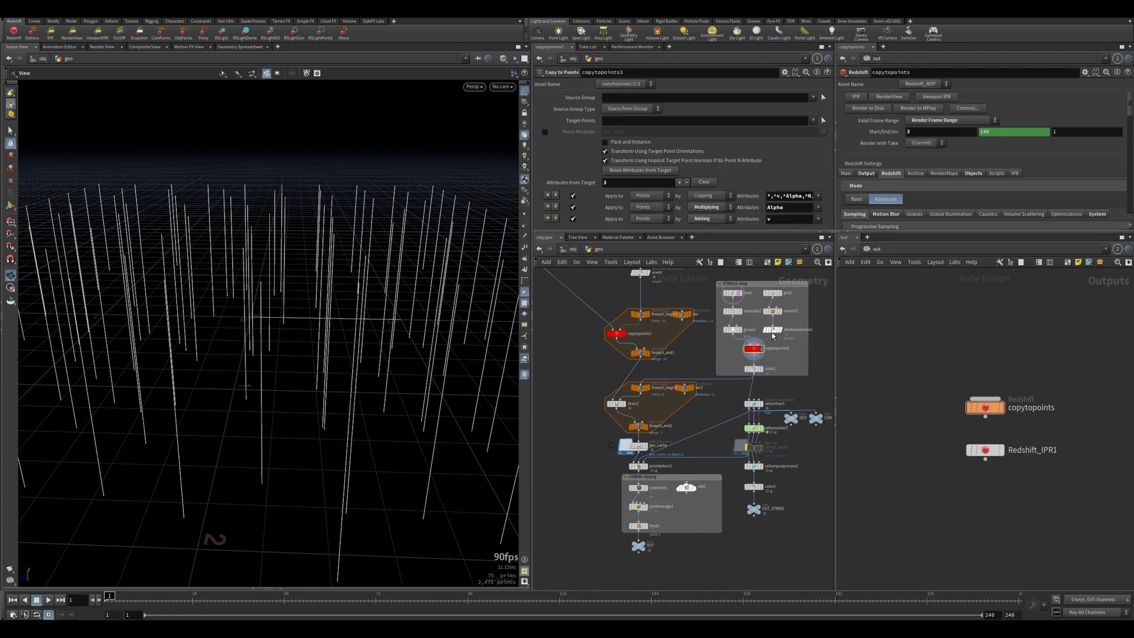
{"action": "right_click_drag", "start_coordinate": [501, 279], "coordinate": [307, 243]}
{"action": "mouse_move", "coordinate": [306, 243]}
{"action": "left_mouse_down"}
{"action": "mouse_move", "coordinate": [256, 236]}
{"action": "mouse_move", "coordinate": [297, 243]}
{"action": "left_mouse_up"}
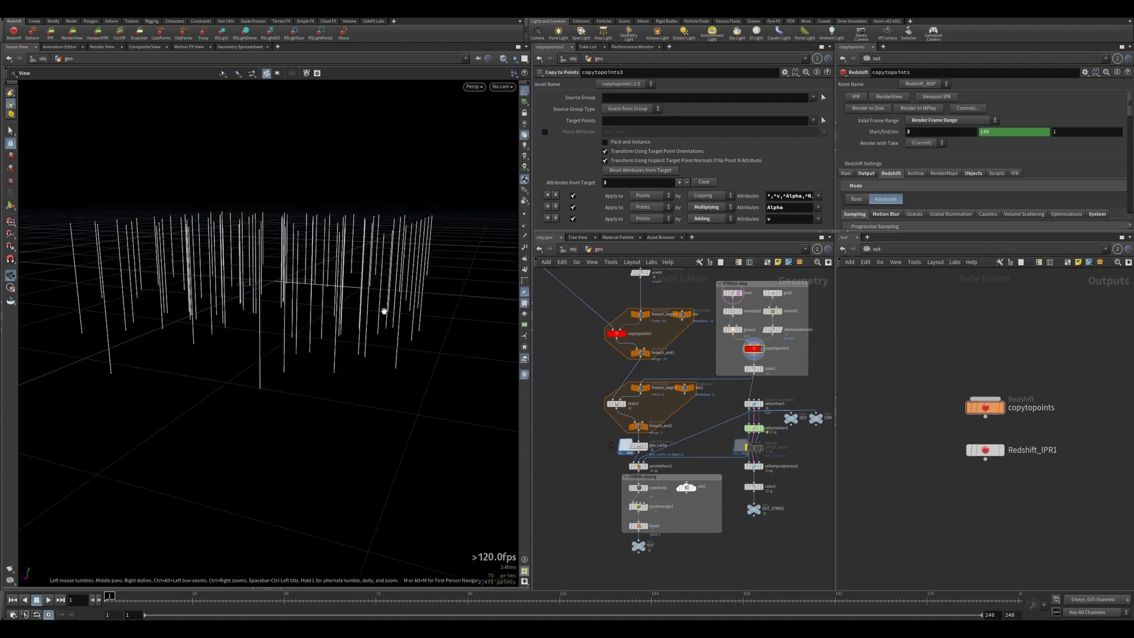
{"action": "left_click_drag", "start_coordinate": [339, 305], "coordinate": [375, 271]}
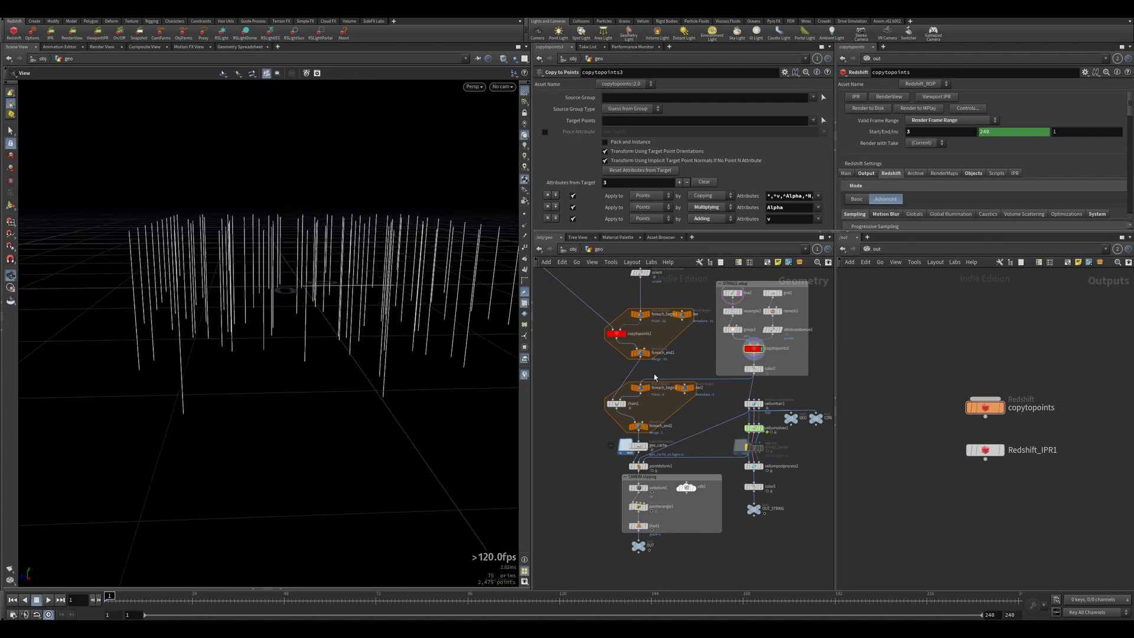
Step: Compare the STRING setup's final Color node with the Copy to Points result while viewing the strings from above
{"action": "left_click", "coordinate": [759, 370]}
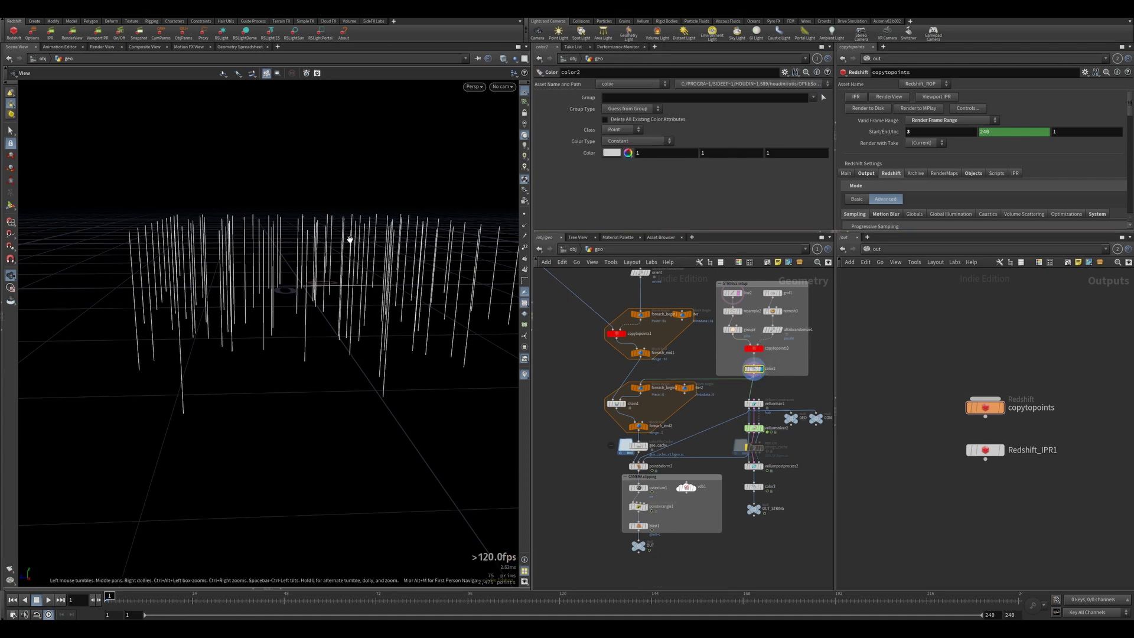
{"action": "scroll", "coordinate": [349, 238], "scroll_direction": "down", "scroll_amount": 2}
{"action": "left_click_drag", "start_coordinate": [349, 238], "coordinate": [299, 242]}
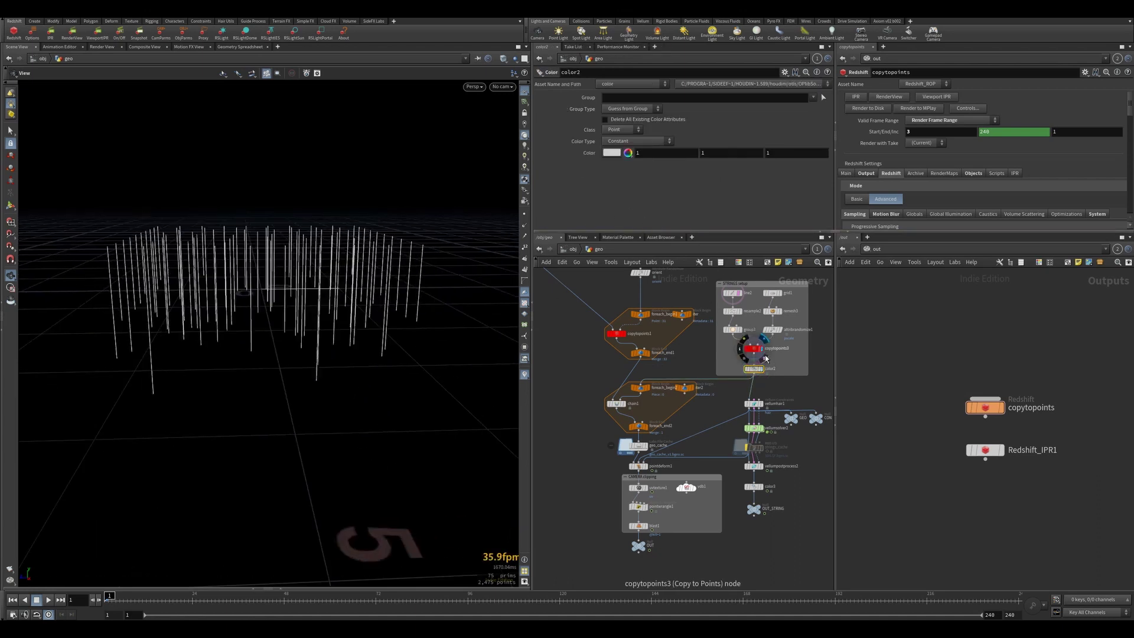
{"action": "left_click", "coordinate": [761, 349]}
{"action": "left_click_drag", "start_coordinate": [322, 258], "coordinate": [298, 275]}
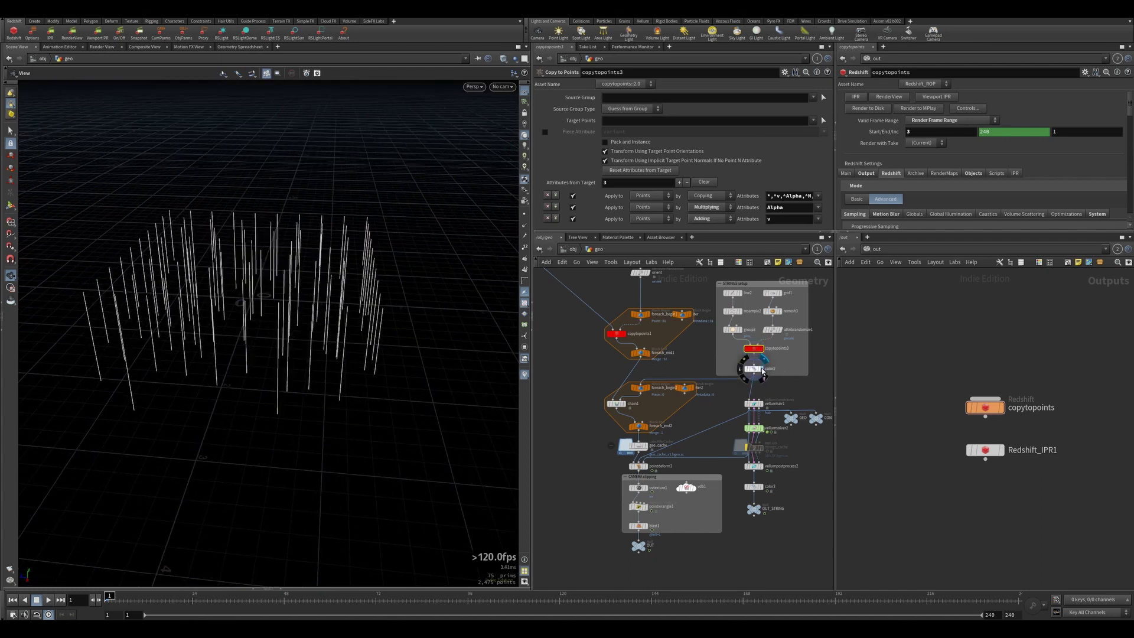
{"action": "left_click", "coordinate": [757, 368]}
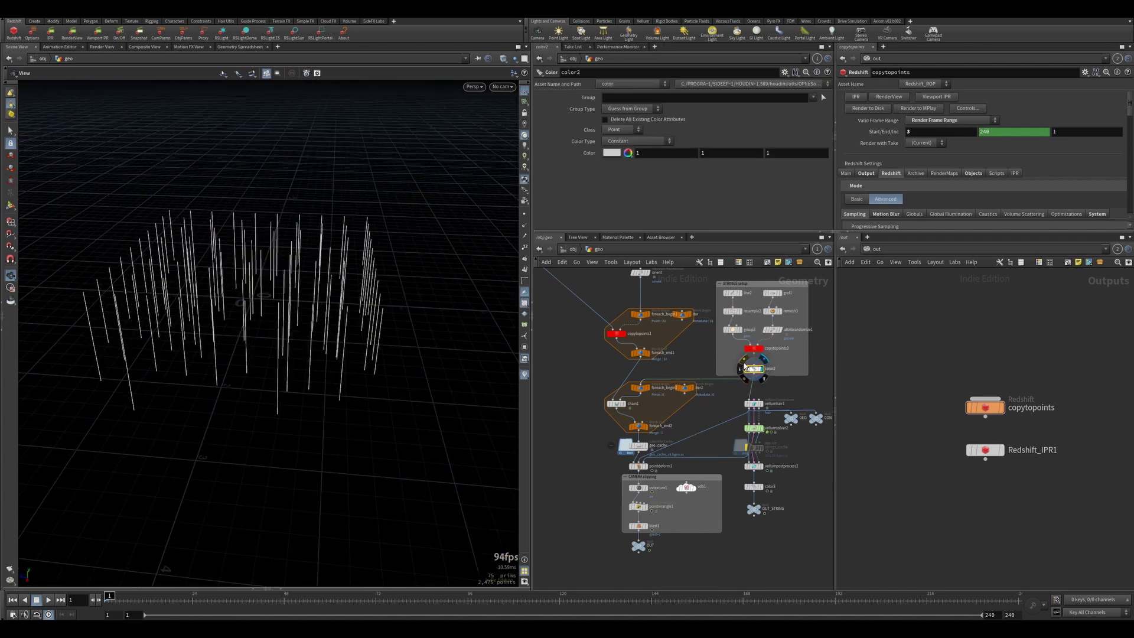
{"action": "middle_click_drag", "start_coordinate": [688, 408], "coordinate": [713, 346]}
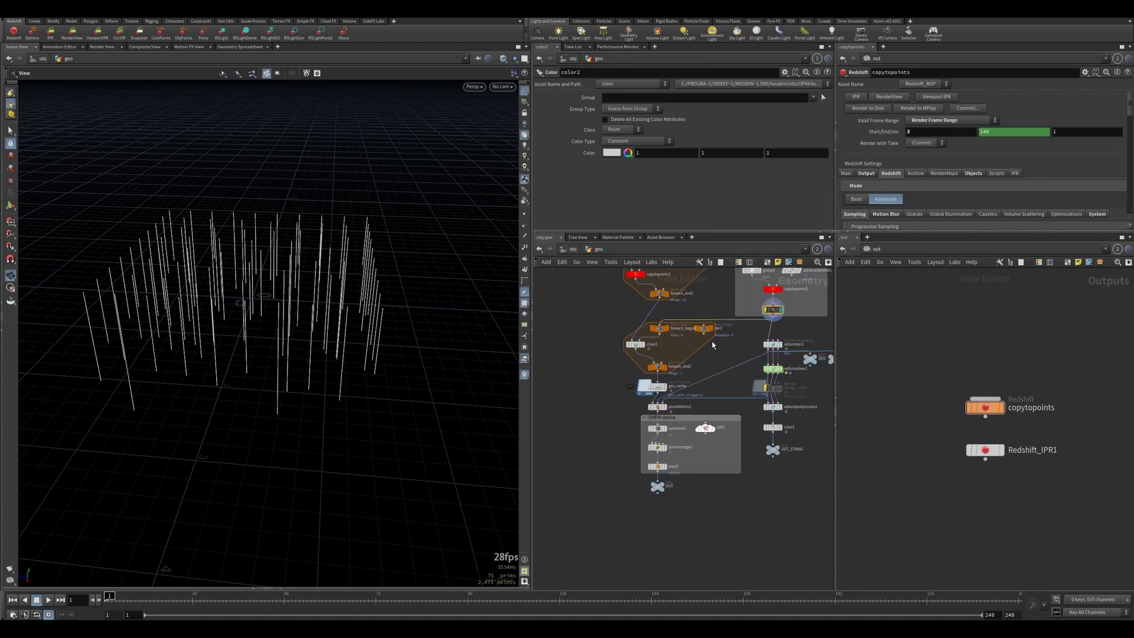
Step: Bypass the Chain node in the second for-each loop, and display and frame the foreach_end2 result
{"action": "left_click", "coordinate": [628, 338]}
{"action": "left_click", "coordinate": [667, 372]}
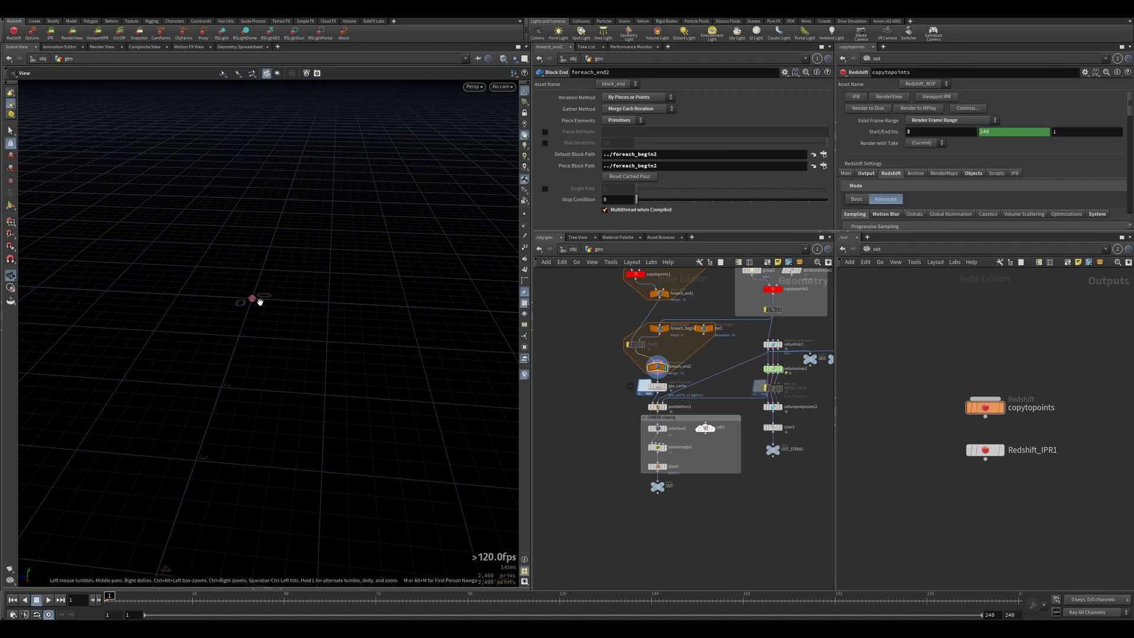
{"action": "key", "text": "f"}
{"action": "left_click_drag", "start_coordinate": [289, 306], "coordinate": [266, 304]}
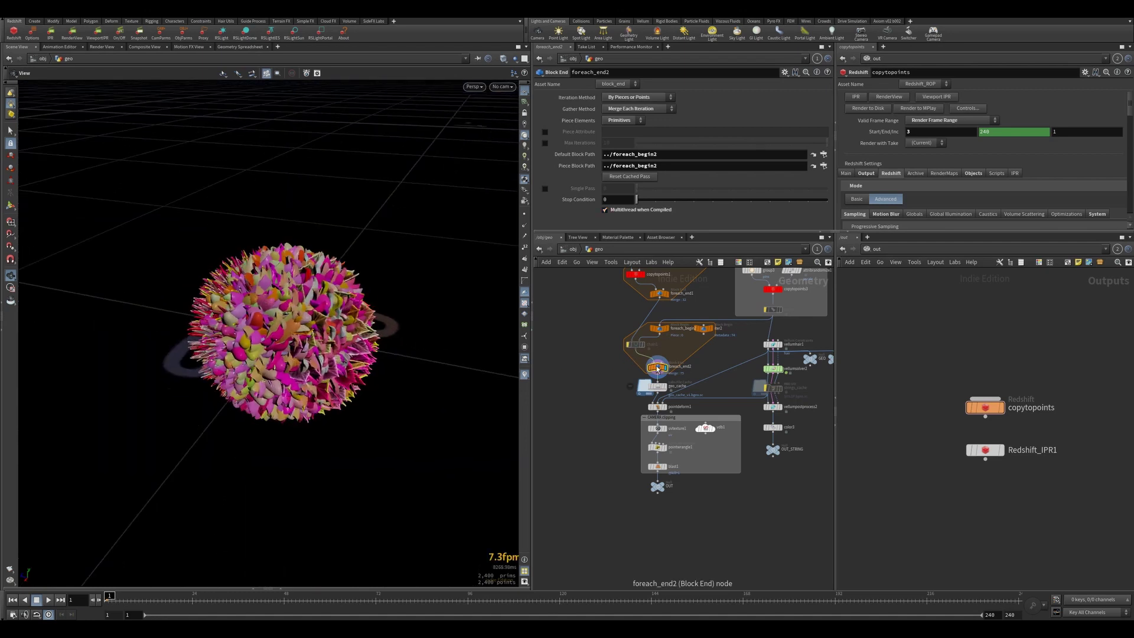
Step: Check the Piece Elements options of foreach_end2, keep Primitives, and enable Single Pass at 0
{"action": "left_click", "coordinate": [621, 120]}
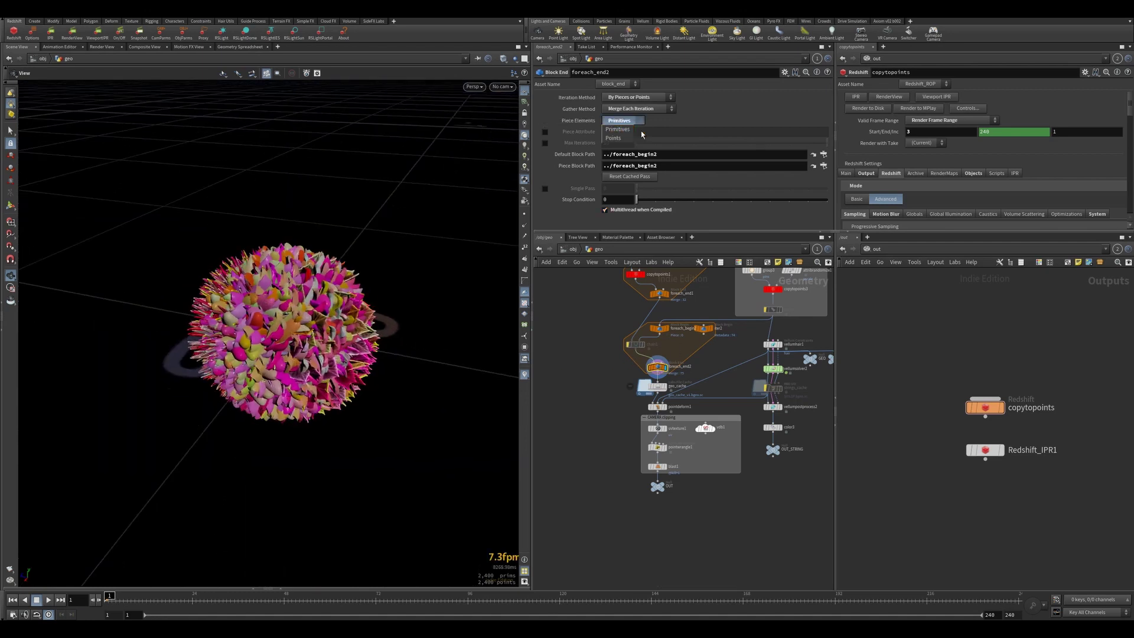
{"action": "left_click", "coordinate": [682, 120]}
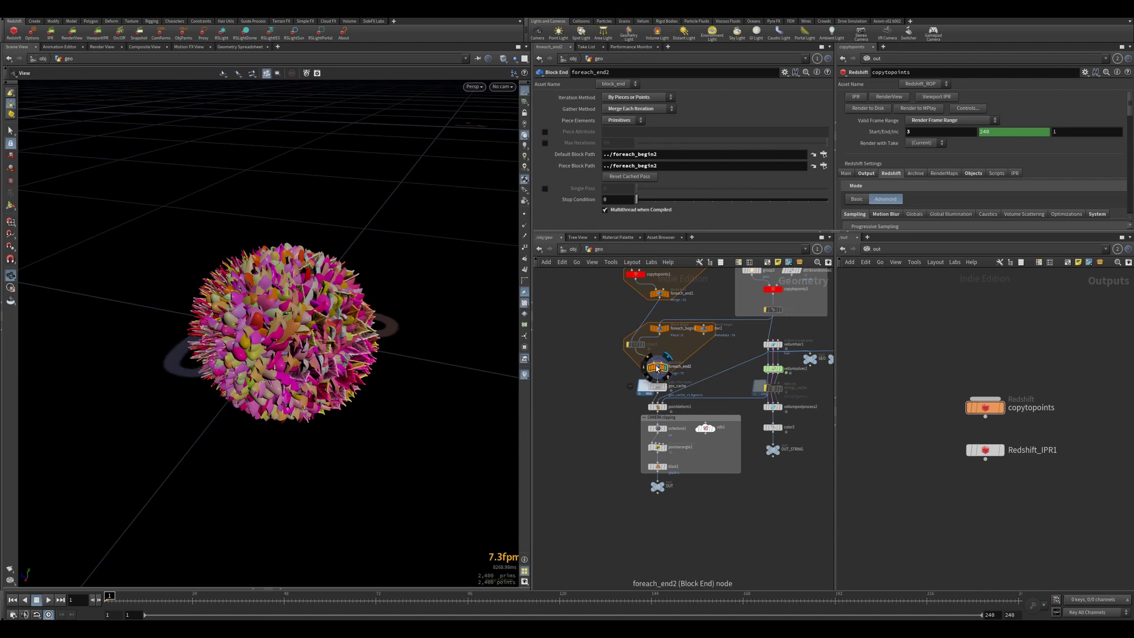
{"action": "left_click", "coordinate": [544, 188]}
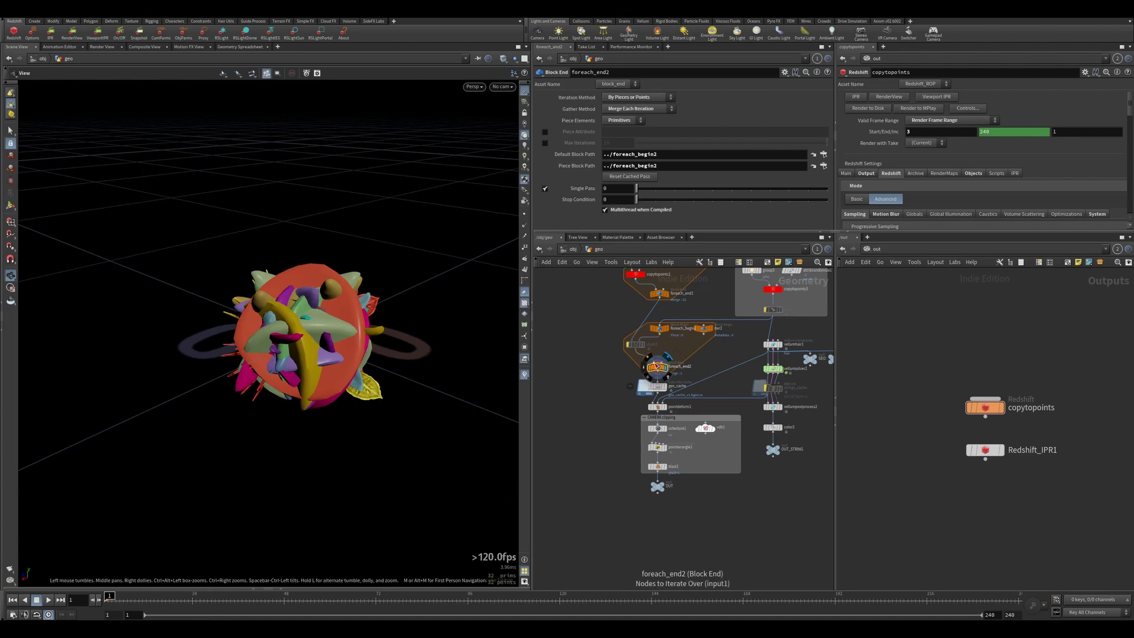
Step: Wire foreach_begin2 directly into foreach_end2, and turn off Single Pass to view all the strings
{"action": "left_click", "coordinate": [656, 361]}
{"action": "left_click", "coordinate": [660, 335]}
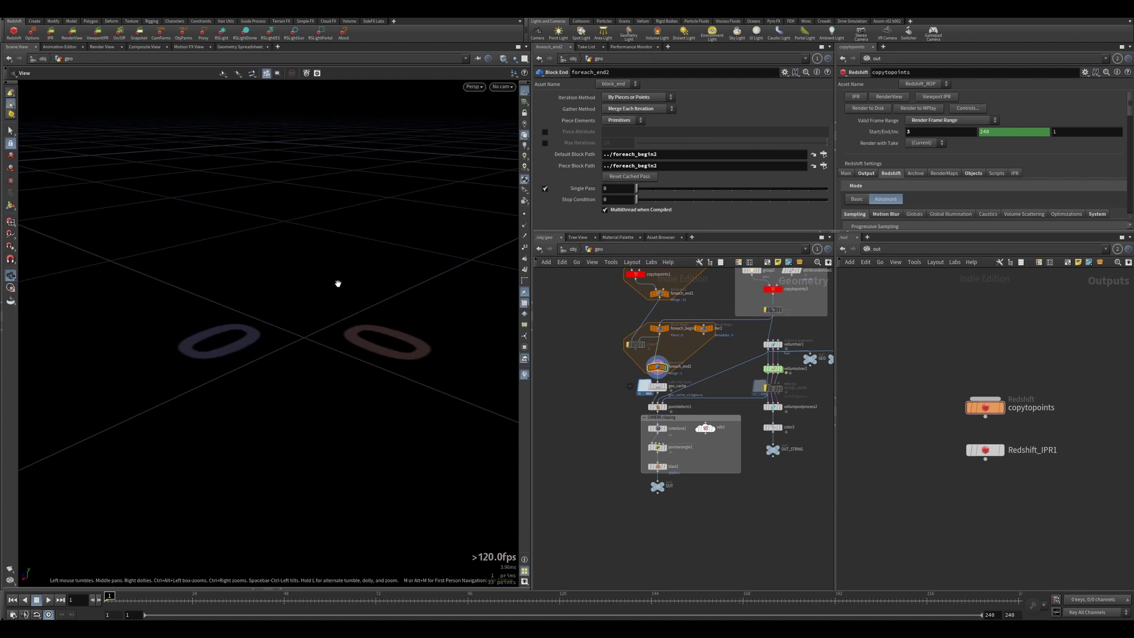
{"action": "key", "text": "f"}
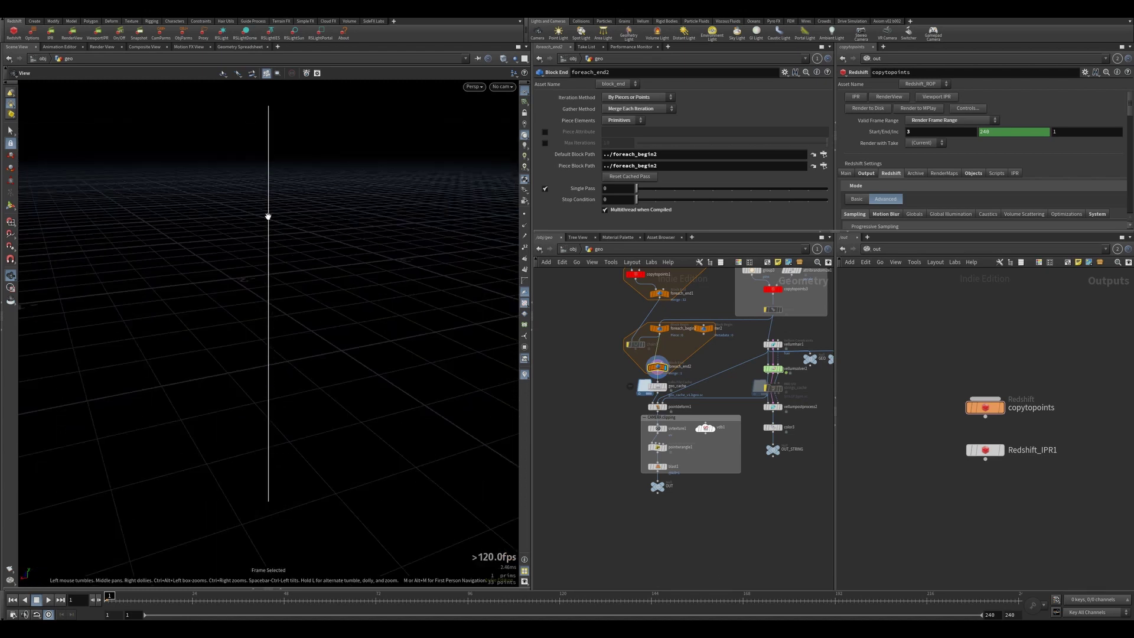
{"action": "left_click", "coordinate": [545, 189]}
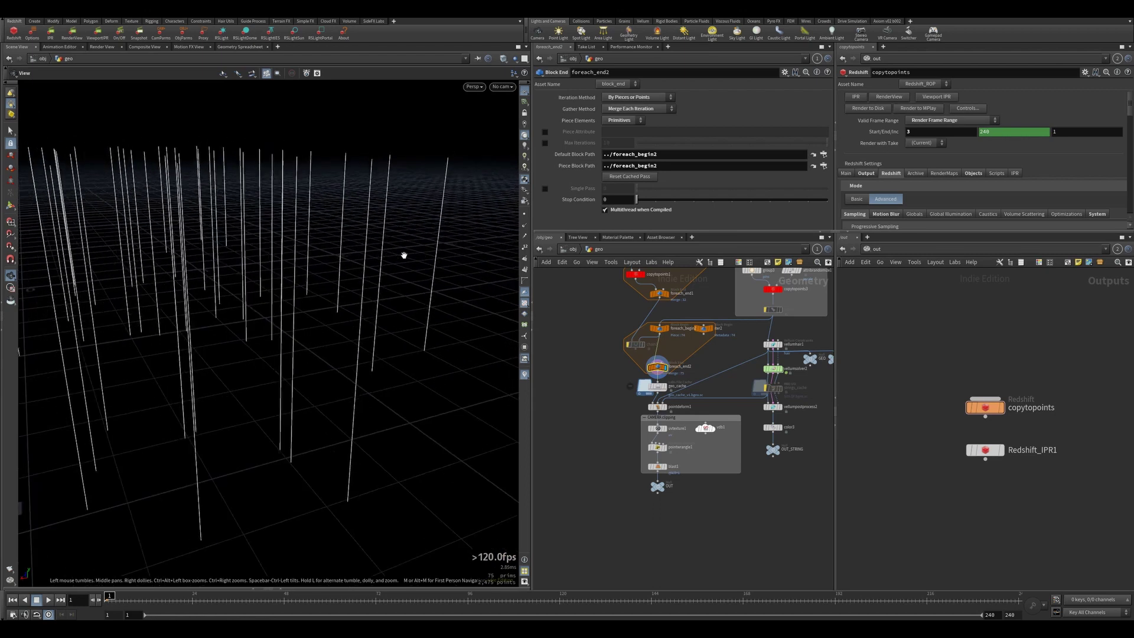
{"action": "middle_click_drag", "start_coordinate": [404, 255], "coordinate": [374, 263]}
Step: Reconnect the Chain node's output to foreach_end2 and frame the piled-up shapes
{"action": "left_click", "coordinate": [636, 349]}
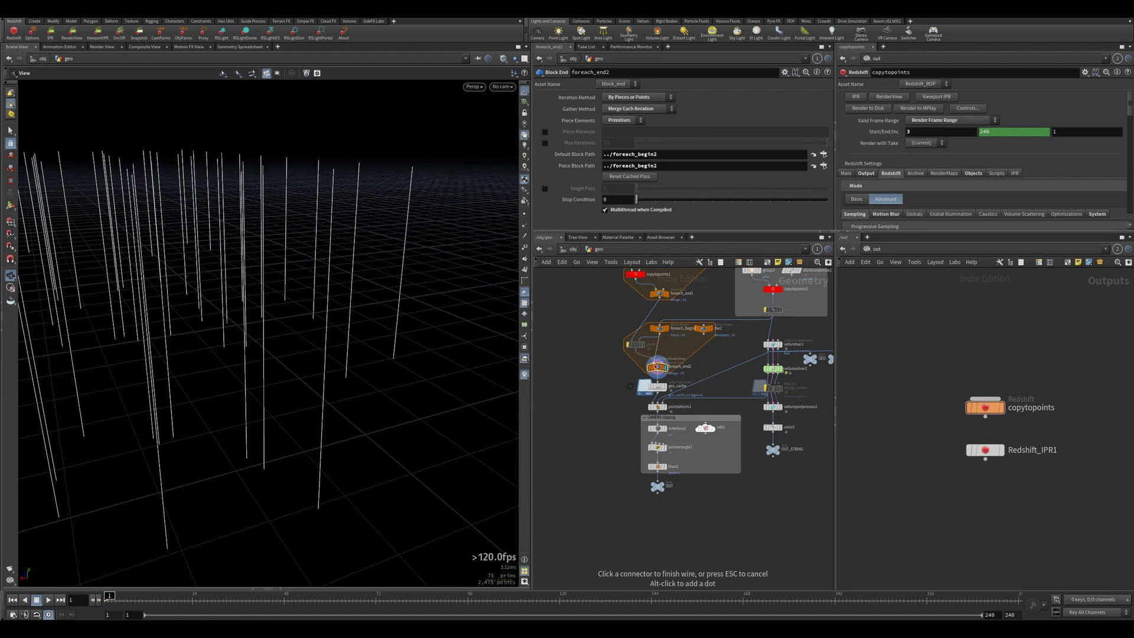
{"action": "left_click", "coordinate": [656, 360]}
{"action": "key", "text": "h"}
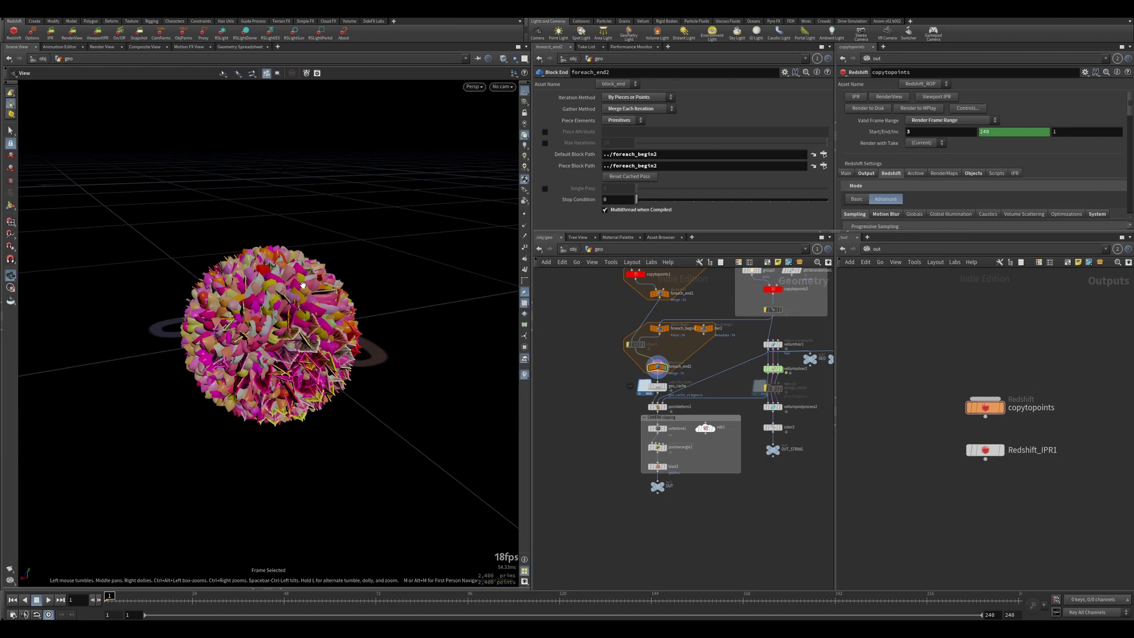
{"action": "scroll", "coordinate": [307, 286], "scroll_direction": "down", "scroll_amount": 1}
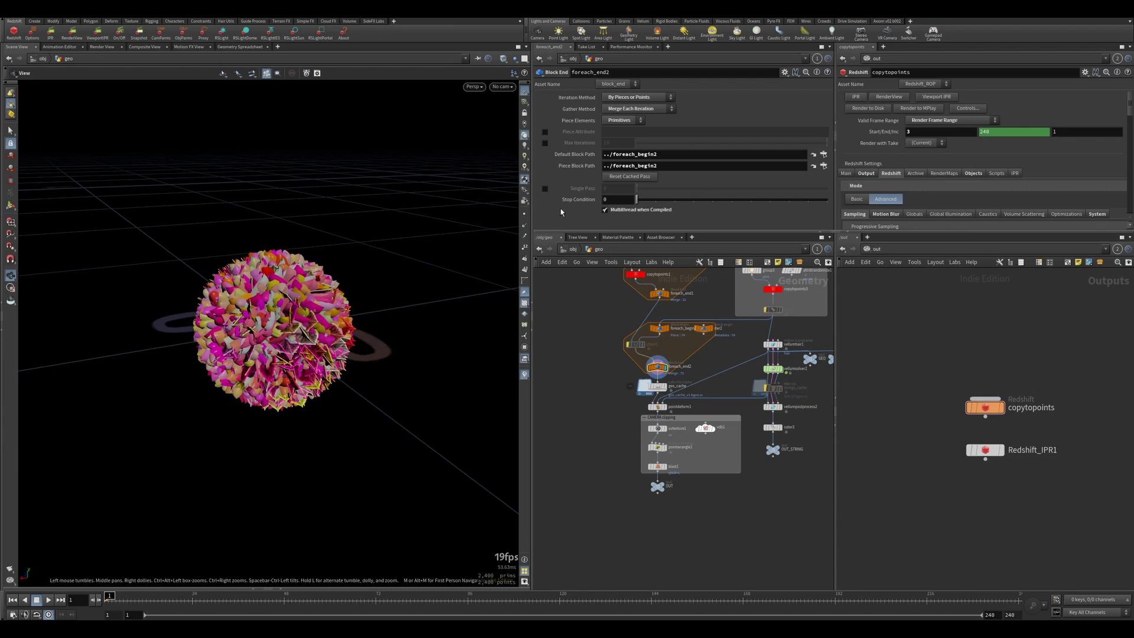
Step: Turn off the Chain node's bypass and examine the shapes distributed along all the strings
{"action": "scroll", "coordinate": [636, 342], "scroll_direction": "down", "scroll_amount": 3}
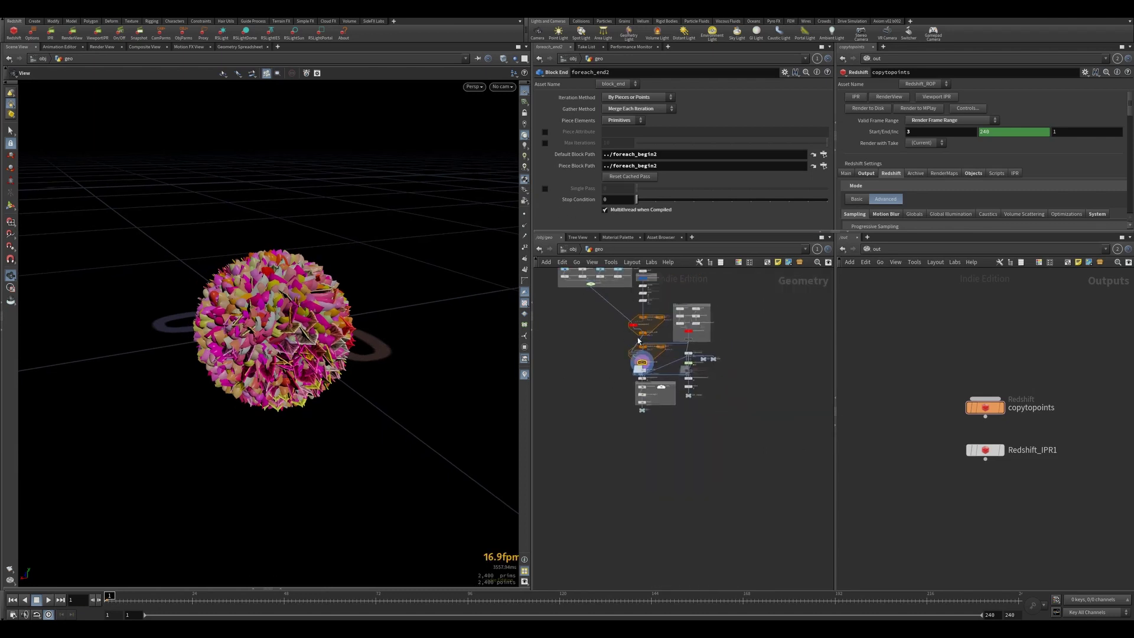
{"action": "scroll", "coordinate": [638, 341], "scroll_direction": "up", "scroll_amount": 3}
{"action": "mouse_move", "coordinate": [639, 387]}
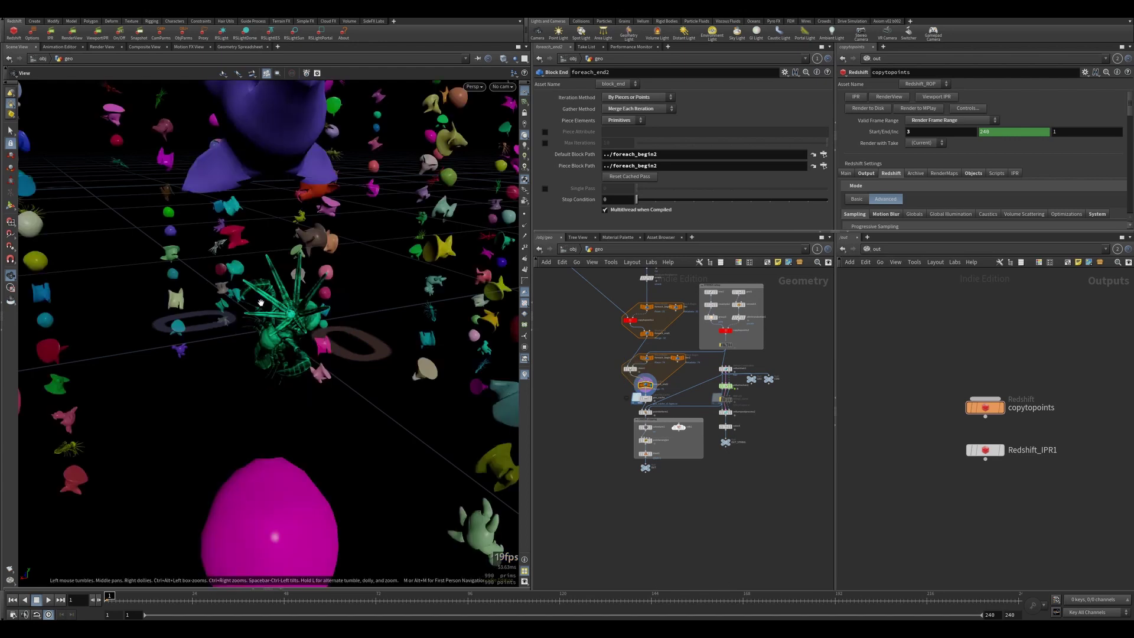
{"action": "right_click_drag", "start_coordinate": [261, 307], "coordinate": [298, 275], "text": "alt"}
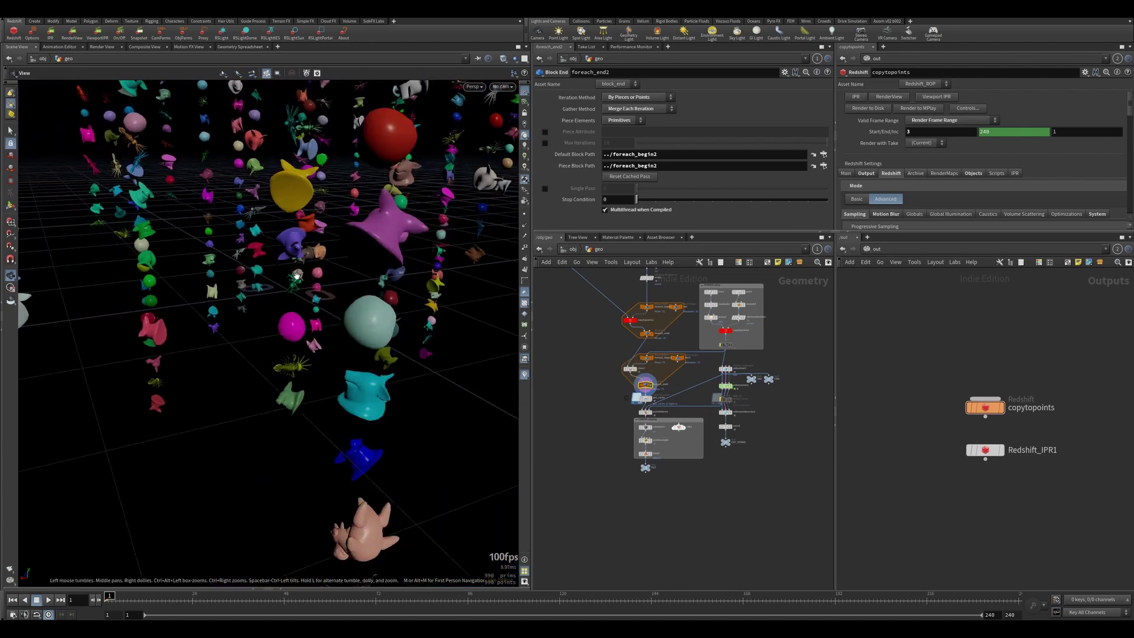
{"action": "key", "text": "space+f"}
{"action": "mouse_move", "coordinate": [291, 273]}
{"action": "left_mouse_down", "text": "alt"}
{"action": "mouse_move", "coordinate": [232, 265]}
{"action": "mouse_move", "coordinate": [300, 270]}
{"action": "left_mouse_up", "text": "alt"}
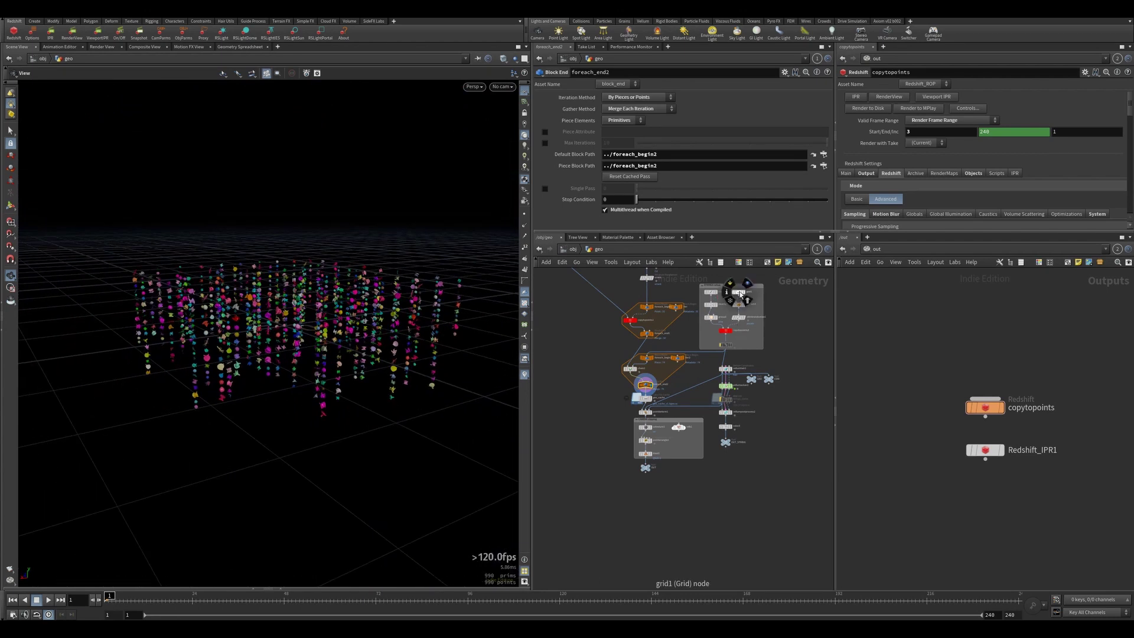
Step: Set both the rows and columns of the STRING setup's grid to 2
{"action": "left_click", "coordinate": [740, 293]}
{"action": "left_click", "coordinate": [607, 166]}
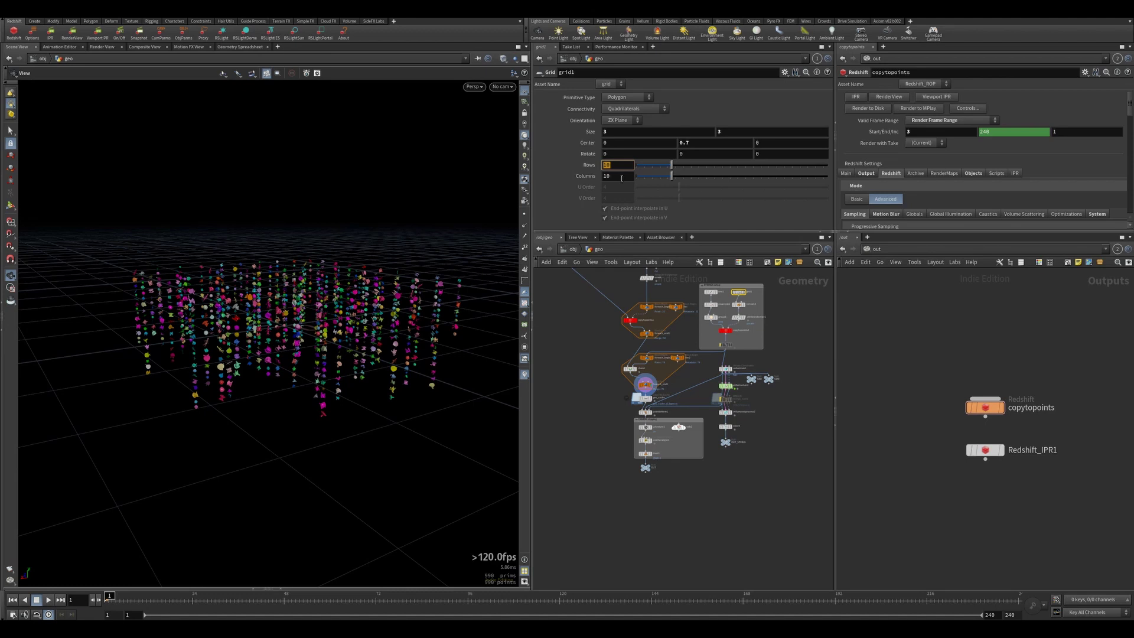
{"action": "type", "text": "2"}
{"action": "left_click", "coordinate": [621, 178]}
{"action": "left_click_drag", "start_coordinate": [621, 179], "coordinate": [599, 177]}
{"action": "type", "text": "2"}
{"action": "key", "text": "Return"}
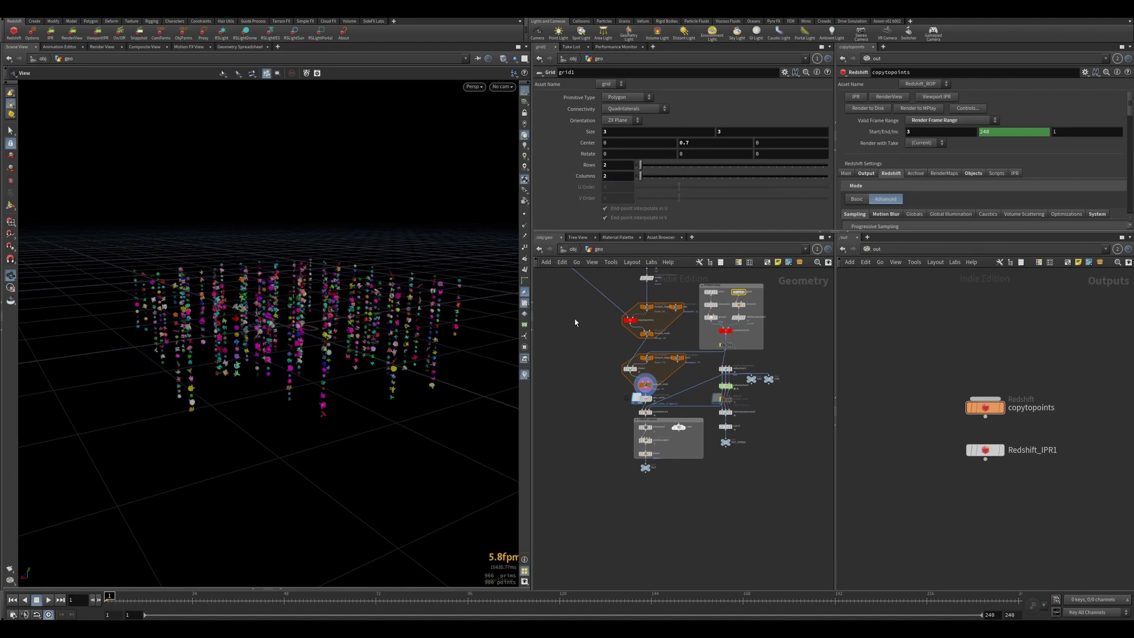
Step: Bypass the STRING setup's Remesh node and view the strings at the grid's corners
{"action": "left_click_drag", "start_coordinate": [304, 292], "coordinate": [292, 318]}
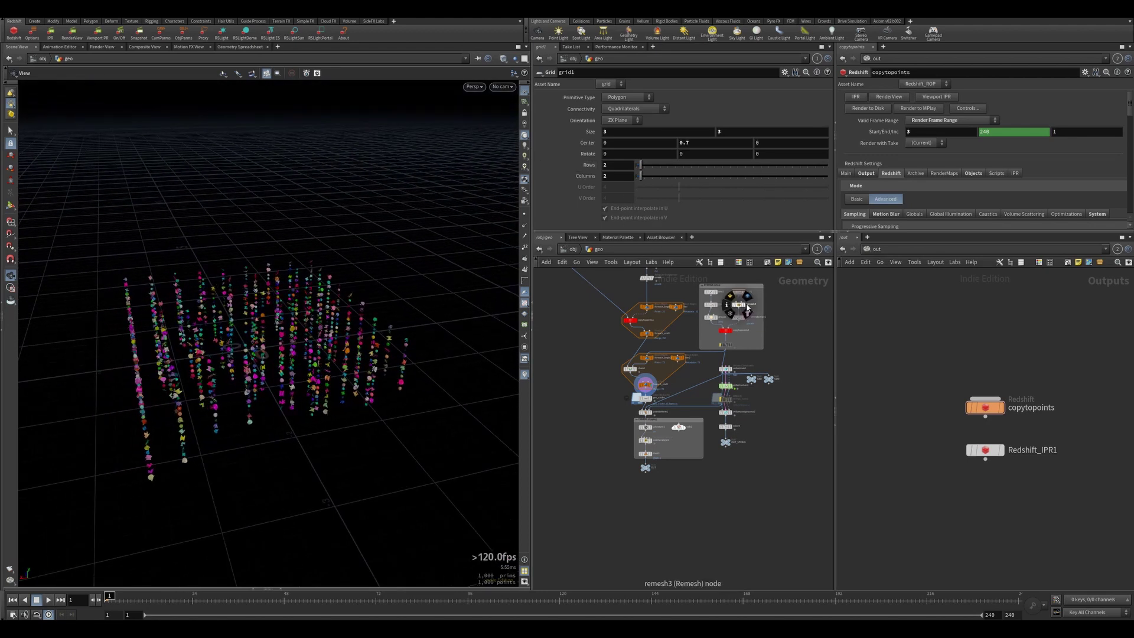
{"action": "left_click", "coordinate": [730, 296]}
{"action": "left_click_drag", "start_coordinate": [319, 302], "coordinate": [257, 310]}
{"action": "left_click_drag", "start_coordinate": [515, 312], "coordinate": [413, 301]}
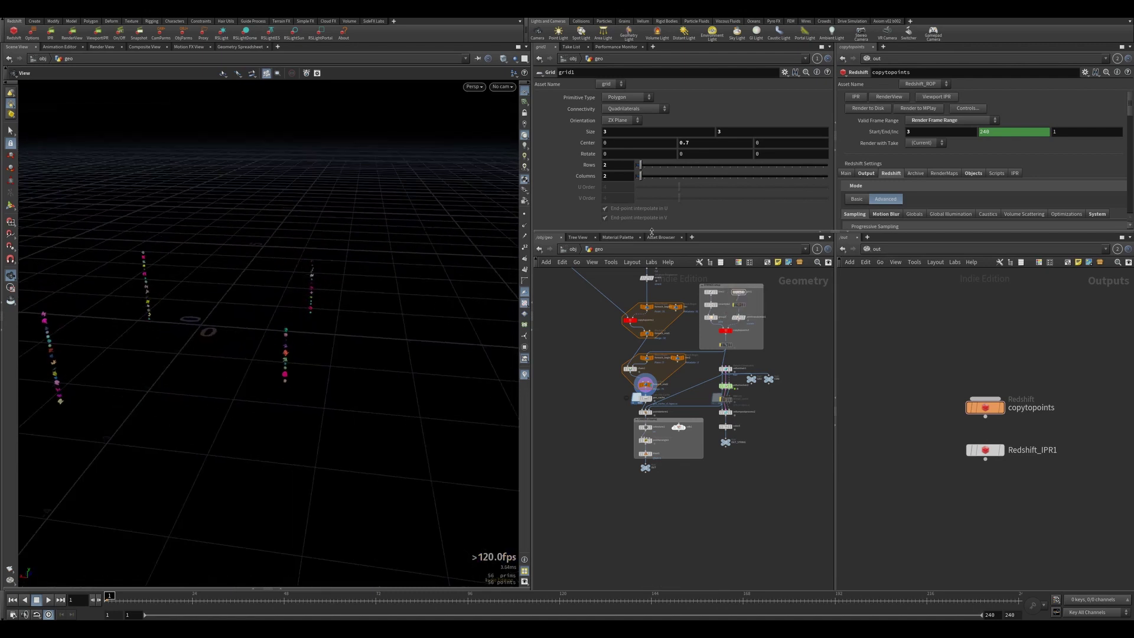
Step: Set the grid's rows and columns to 10 and turn off the Remesh node's bypass
{"action": "left_click", "coordinate": [618, 164]}
{"action": "type", "text": "10"}
{"action": "key", "text": "Tab"}
{"action": "type", "text": "10"}
{"action": "key", "text": "Return"}
{"action": "left_click", "coordinate": [734, 305]}
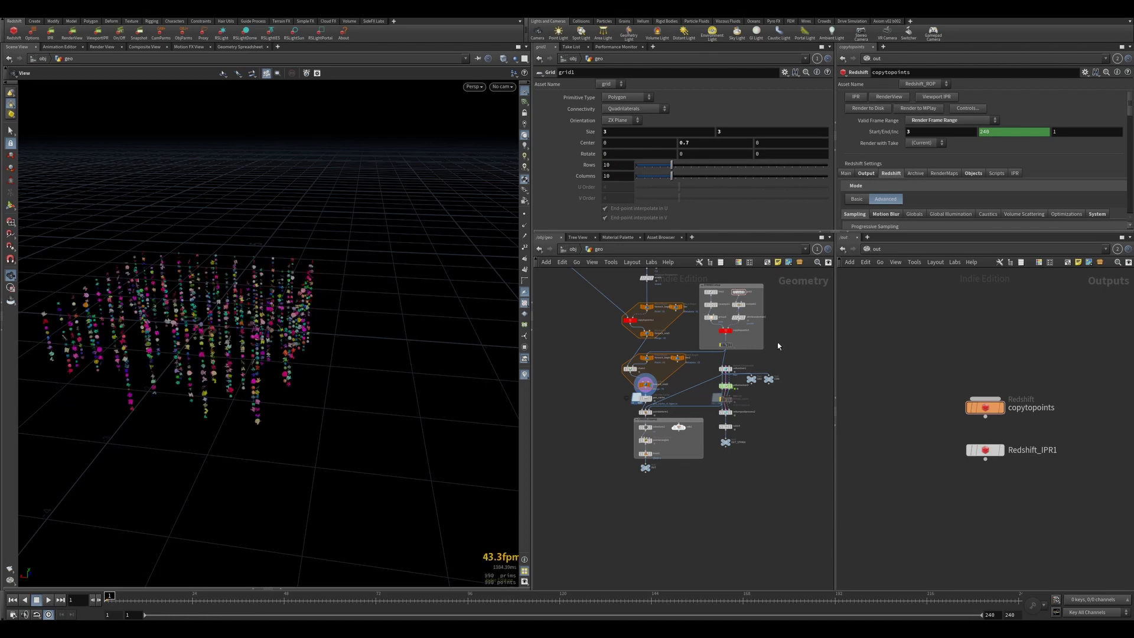
Step: Add a Test Geometry: Pig Head node in the empty area beside the string network
{"action": "middle_click_drag", "start_coordinate": [777, 342], "coordinate": [735, 333]}
{"action": "key", "text": "Tab"}
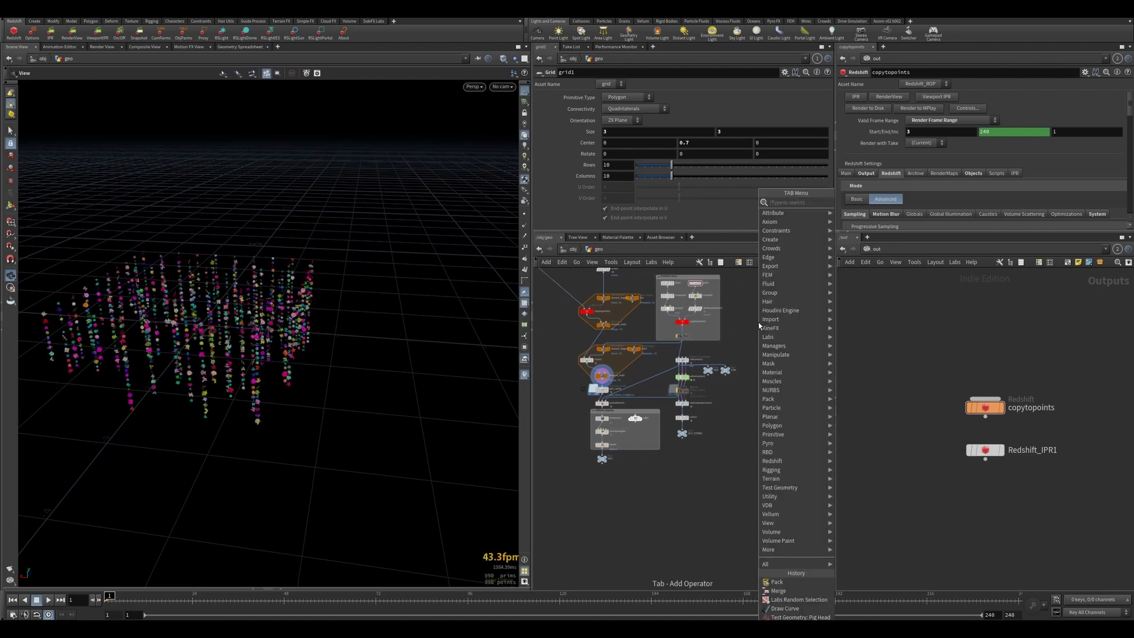
{"action": "type", "text": "pig"}
{"action": "key", "text": "Return"}
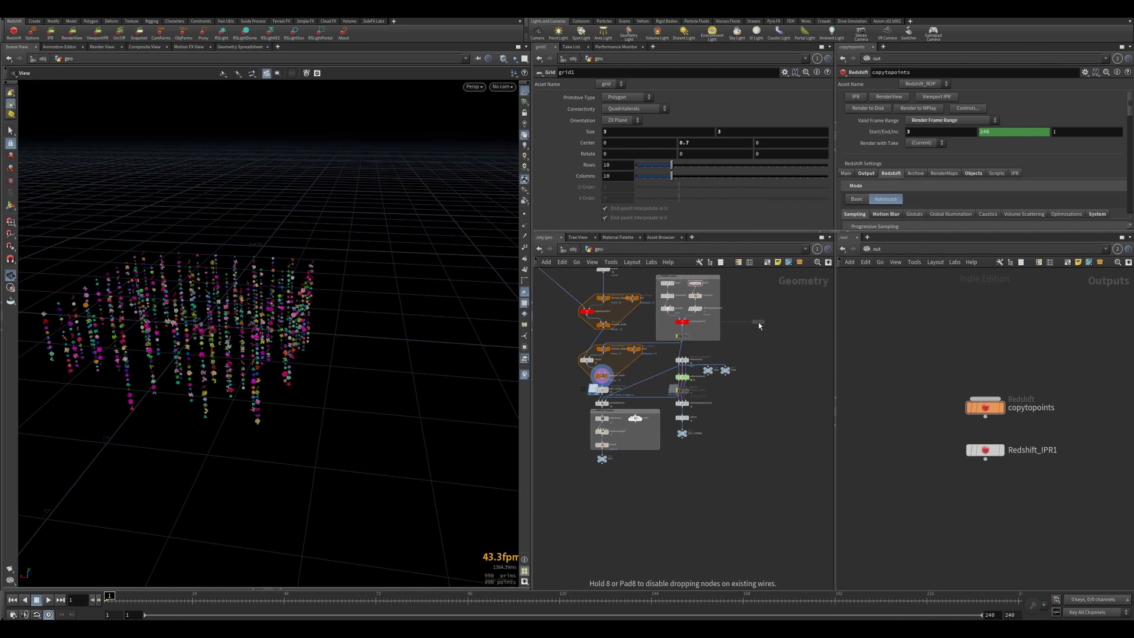
{"action": "left_click", "coordinate": [759, 325]}
Step: Add a Draw Curve node below the pig head node, and display and frame it
{"action": "key", "text": "Tab"}
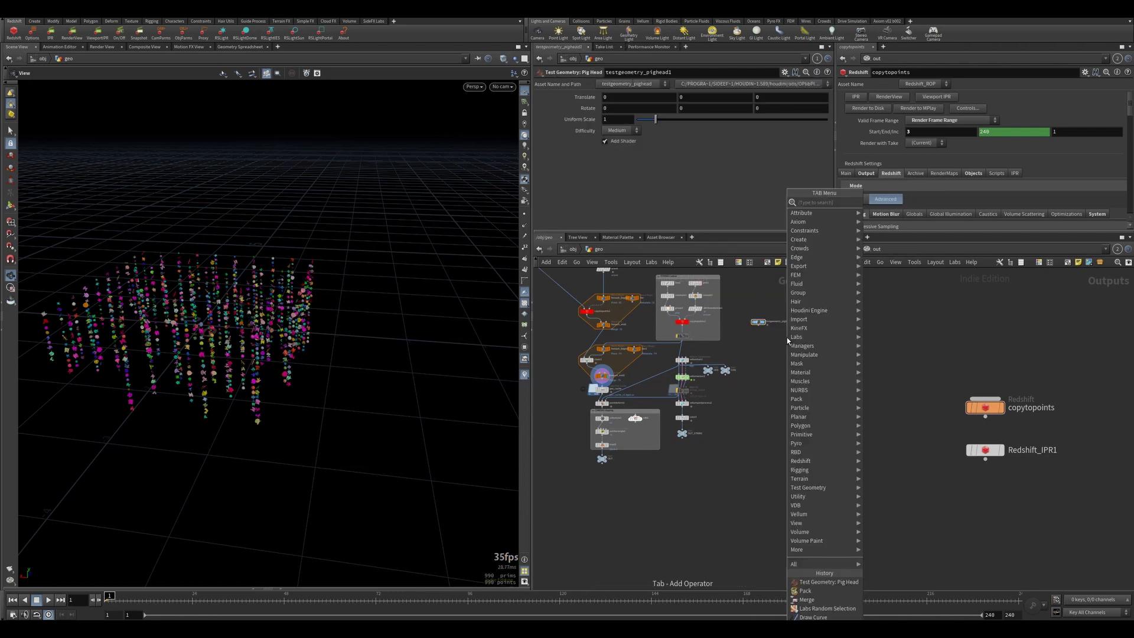
{"action": "type", "text": "draw cur"}
{"action": "key", "text": "Return"}
{"action": "left_click", "coordinate": [785, 340]}
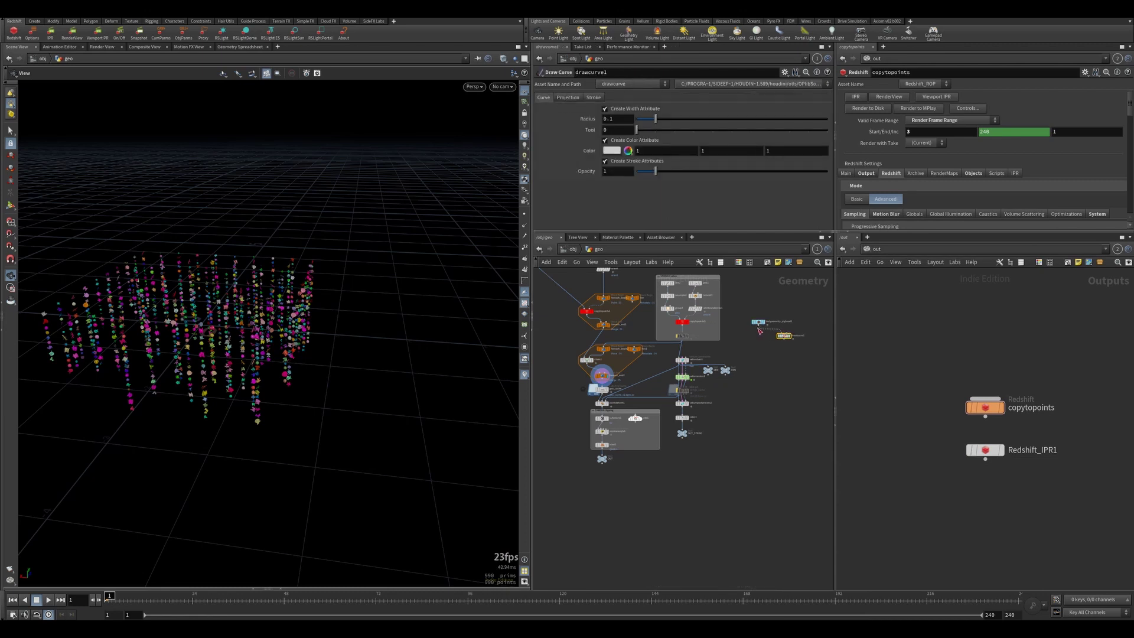
{"action": "left_click", "coordinate": [788, 336]}
{"action": "key", "text": "f"}
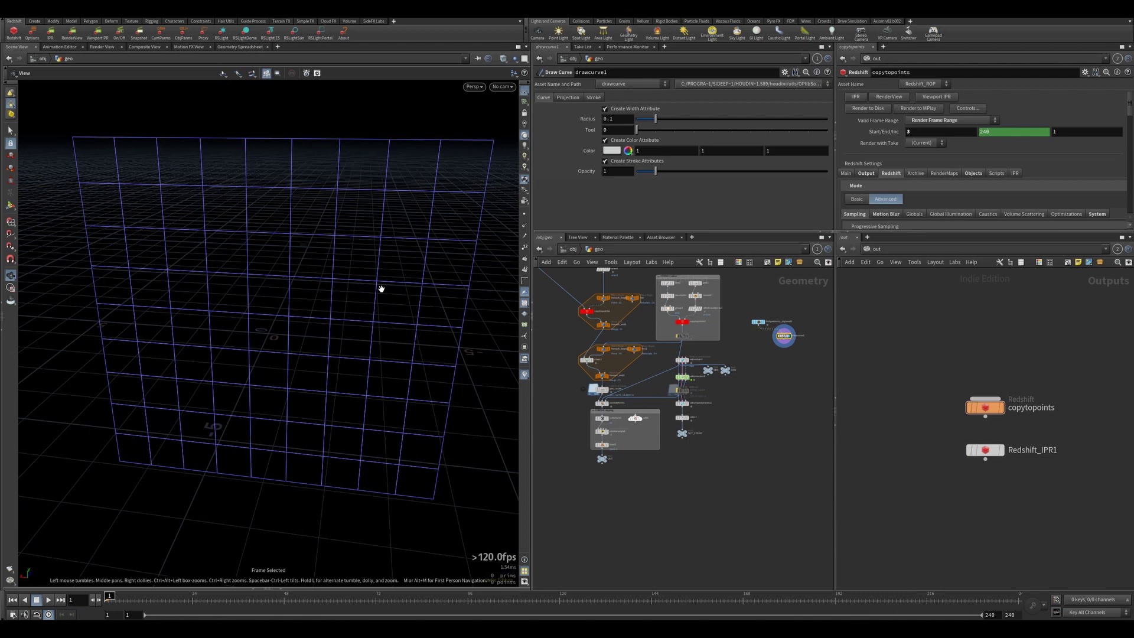
Step: Set the Draw Curve node's projection to Geometry and frame the pig head guide geometry
{"action": "left_click", "coordinate": [567, 98]}
{"action": "left_click", "coordinate": [631, 131]}
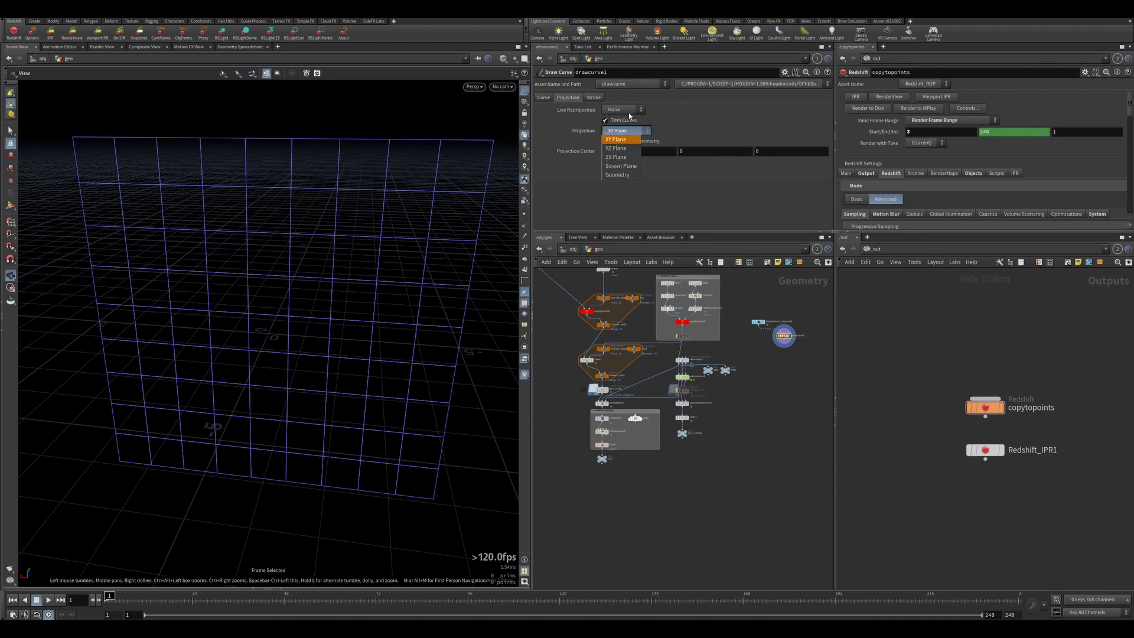
{"action": "left_click", "coordinate": [620, 175]}
{"action": "left_click_drag", "start_coordinate": [397, 248], "coordinate": [447, 307]}
{"action": "key", "text": "f"}
Step: Draw curve strokes on the pig head, running down the face and around the lower jaw
{"action": "left_click_drag", "start_coordinate": [286, 296], "coordinate": [251, 288]}
{"action": "key", "text": "Return"}
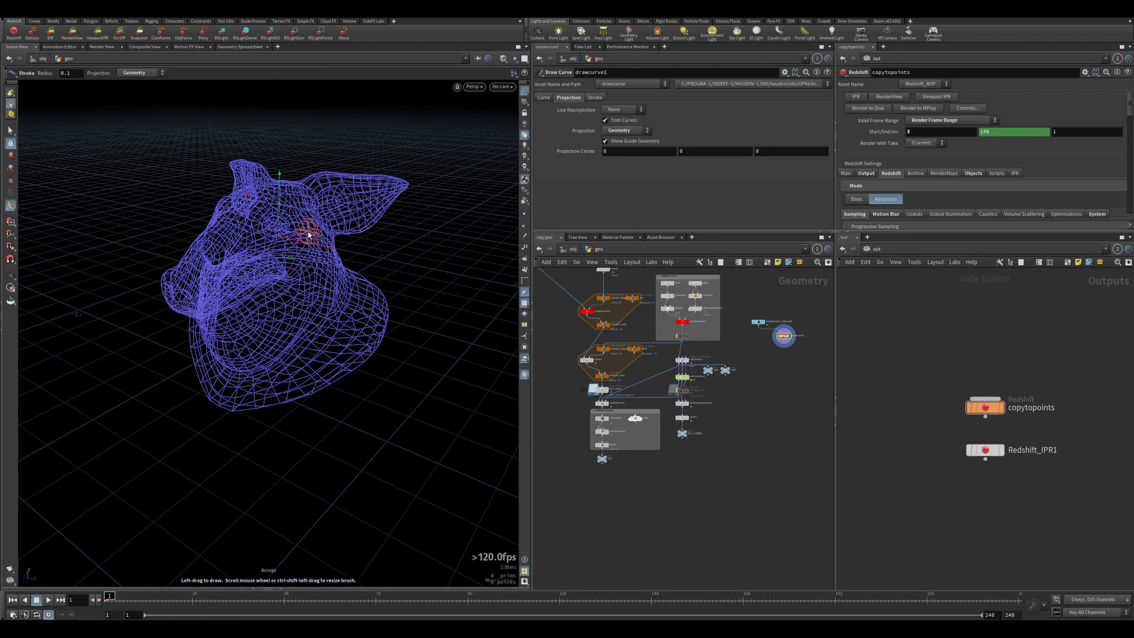
{"action": "left_click_drag", "start_coordinate": [309, 238], "coordinate": [273, 339]}
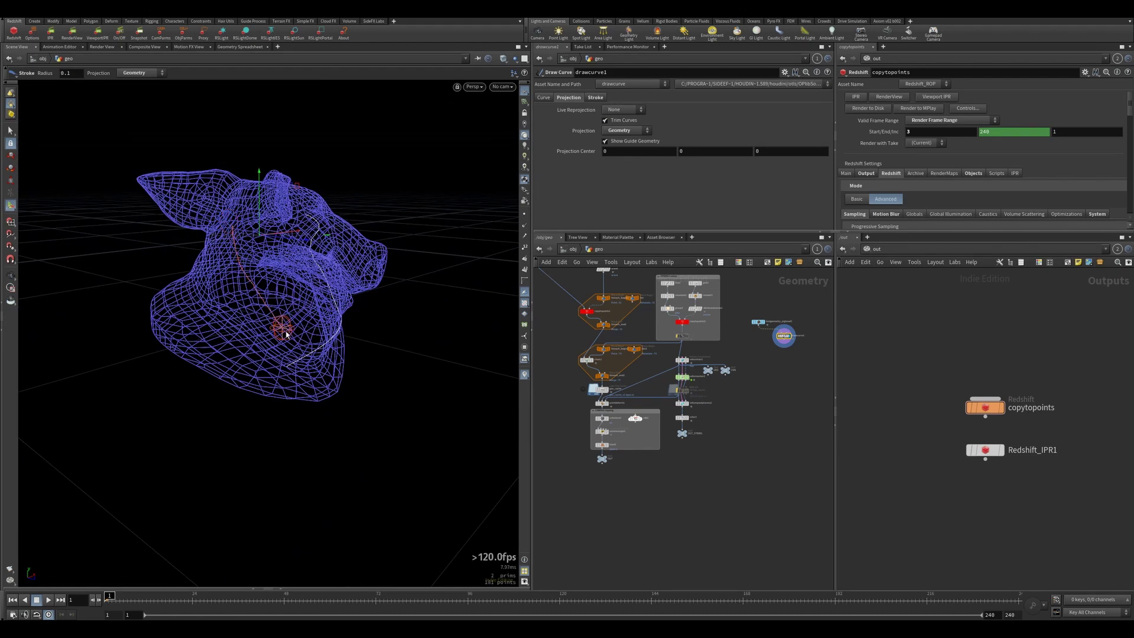
{"action": "mouse_move", "coordinate": [286, 329]}
{"action": "left_mouse_down", "text": "alt"}
{"action": "mouse_move", "coordinate": [259, 326]}
{"action": "mouse_move", "coordinate": [290, 326]}
{"action": "mouse_move", "coordinate": [294, 306]}
{"action": "mouse_move", "coordinate": [299, 324]}
{"action": "left_mouse_up", "text": "alt"}
{"action": "key", "text": "Return"}
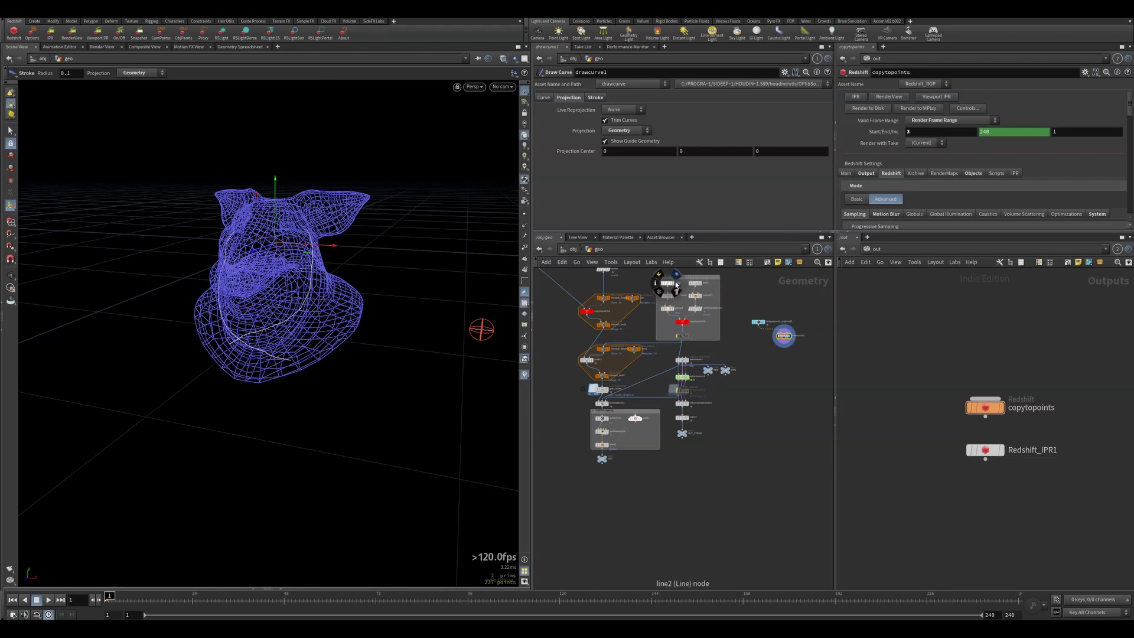
Step: Add a Switch node below the STRINGS setup, connect the Draw Curve as its second input, and set Select Input to 1
{"action": "middle_click_drag", "start_coordinate": [684, 288], "coordinate": [682, 313]}
{"action": "key", "text": "Tab"}
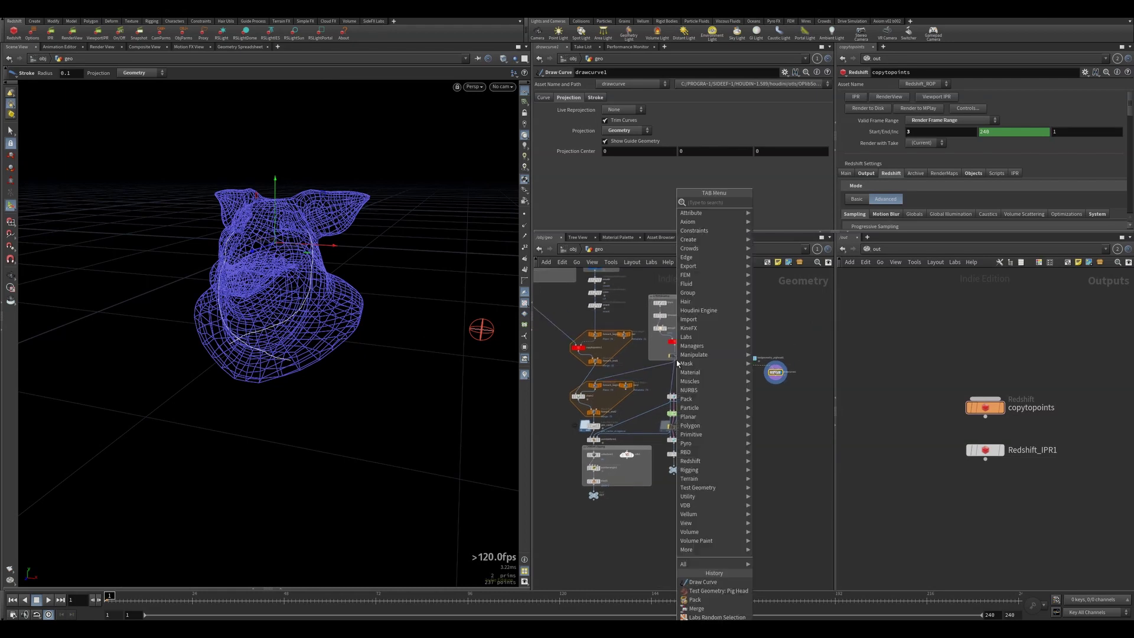
{"action": "type", "text": "swi"}
{"action": "key", "text": "Return"}
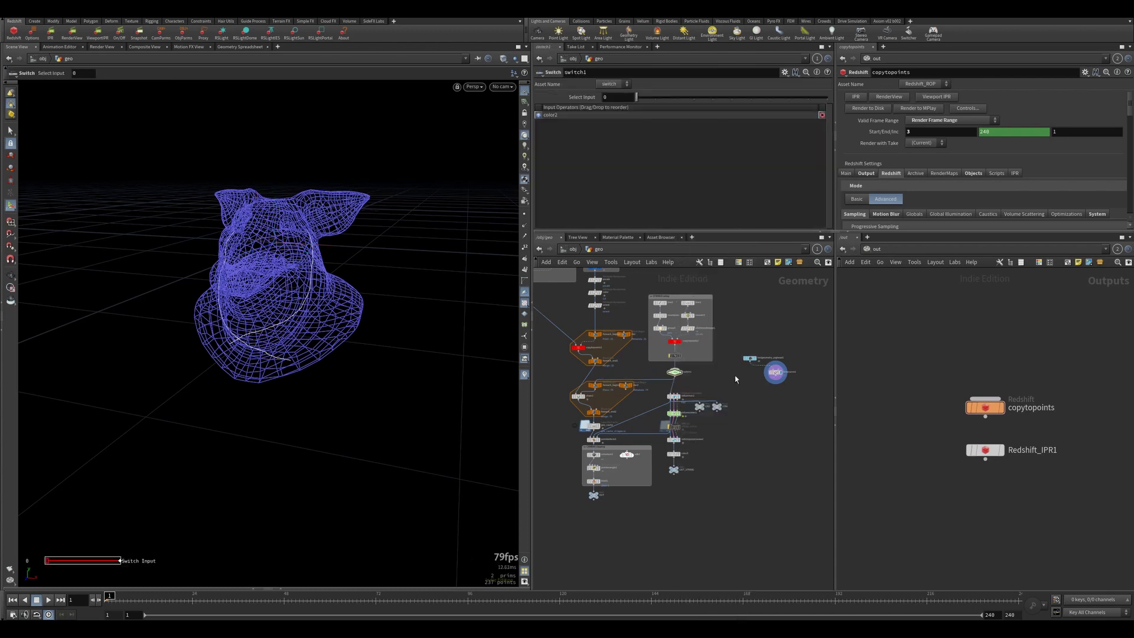
{"action": "left_click", "coordinate": [674, 372]}
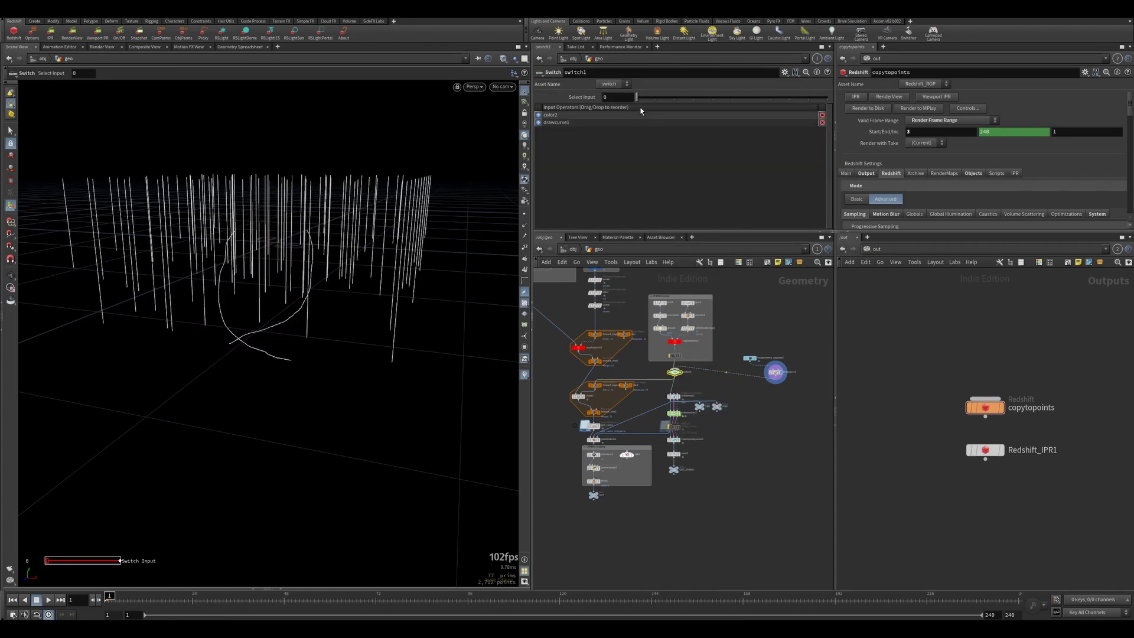
{"action": "left_click_drag", "start_coordinate": [642, 101], "coordinate": [650, 101]}
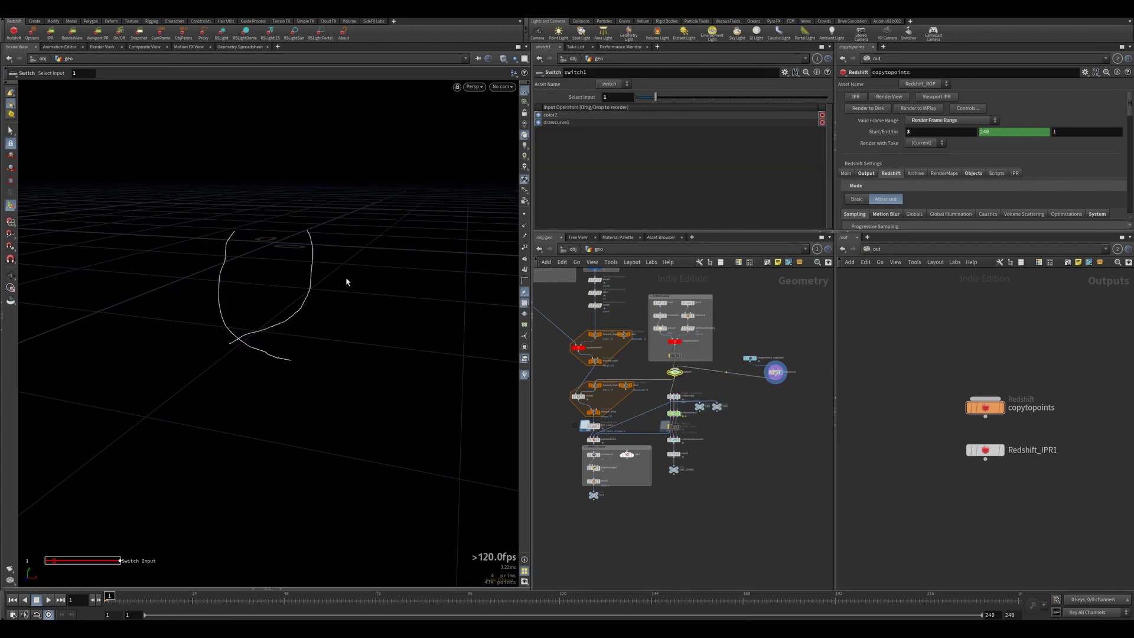
Step: Display the foreach_end2 chain along the drawn curve and template the pig head node around it
{"action": "left_click_drag", "start_coordinate": [775, 375], "coordinate": [748, 359]}
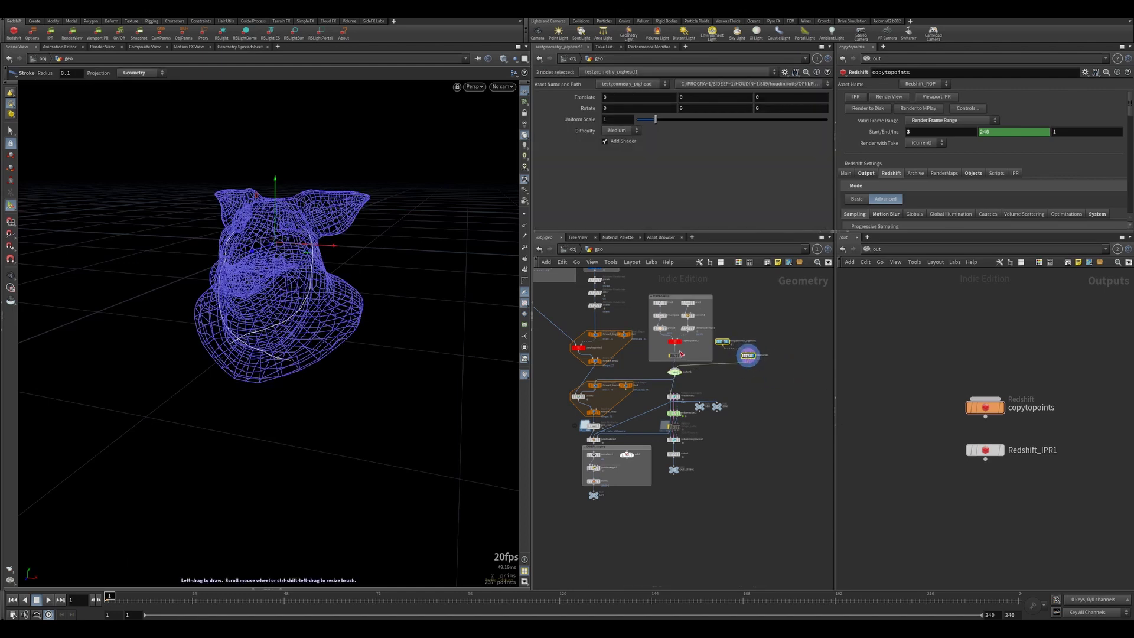
{"action": "middle_click_drag", "start_coordinate": [591, 426], "coordinate": [627, 371]}
{"action": "left_click", "coordinate": [633, 357]}
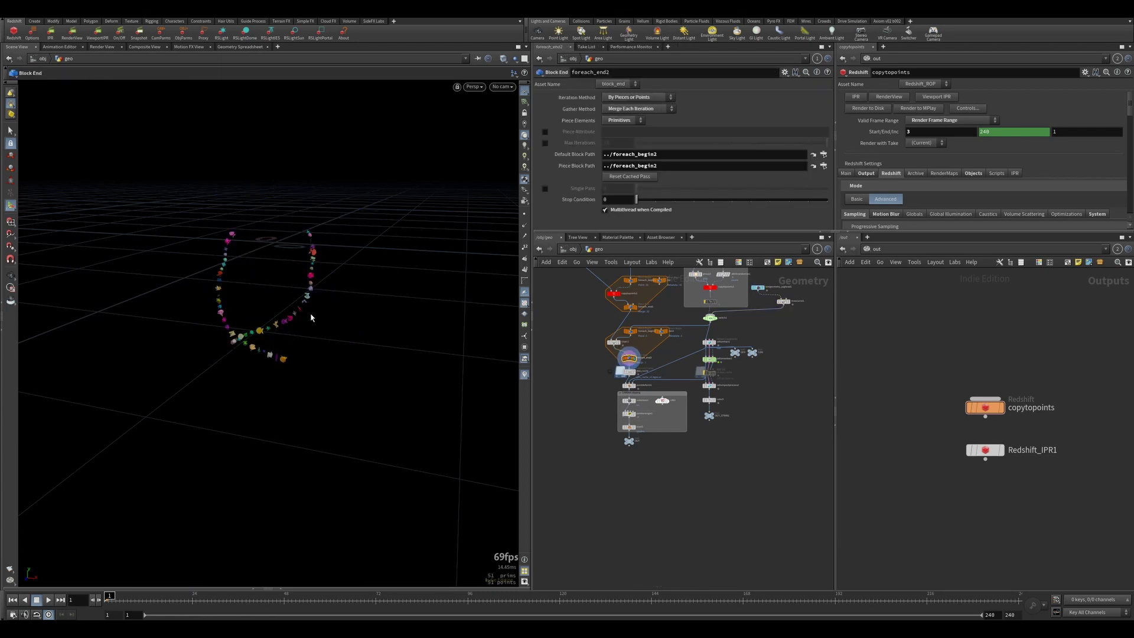
{"action": "key", "text": "Escape"}
{"action": "left_click_drag", "start_coordinate": [303, 312], "coordinate": [330, 272]}
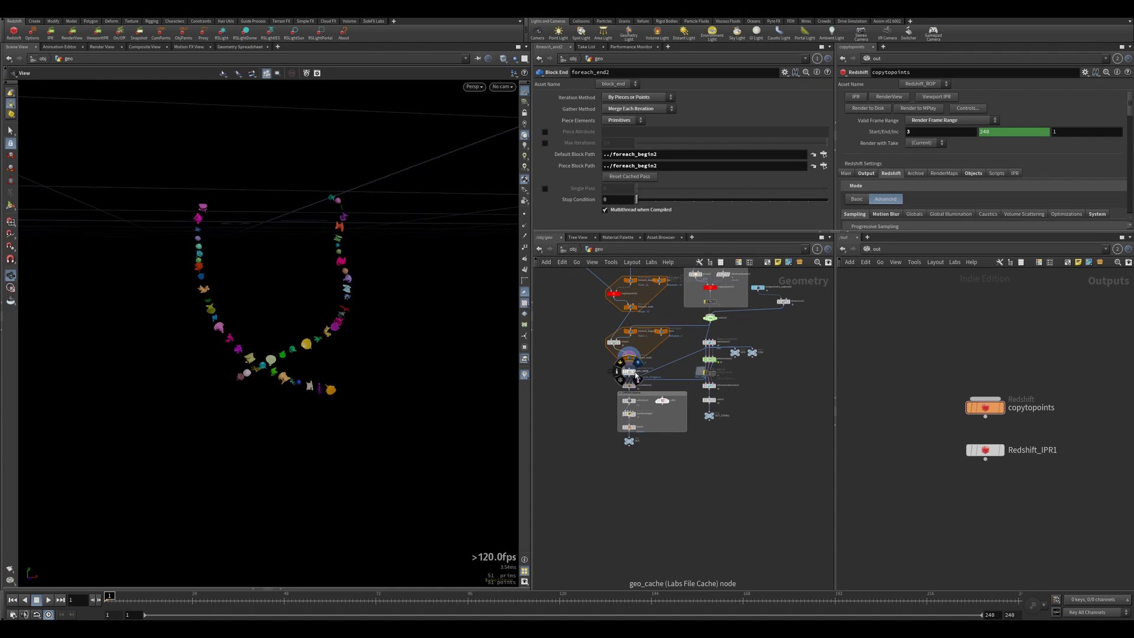
{"action": "left_click", "coordinate": [762, 288]}
{"action": "left_click_drag", "start_coordinate": [494, 308], "coordinate": [413, 324]}
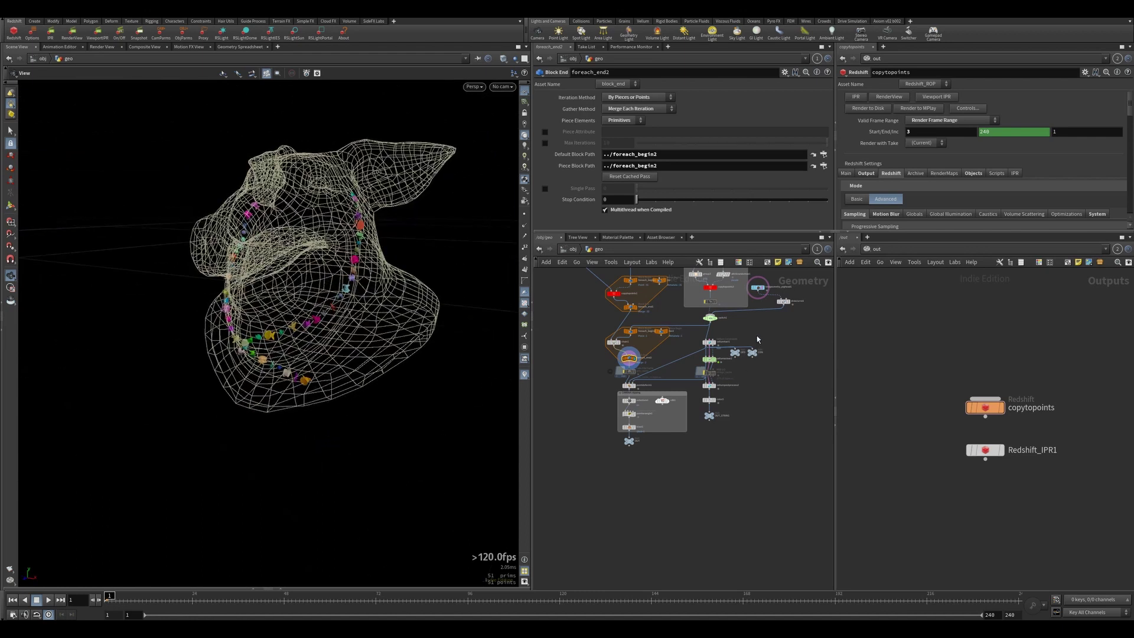
Step: Set the switch's Select Input to 0 and delete the Switch, pig head and Draw Curve nodes
{"action": "left_click", "coordinate": [710, 318]}
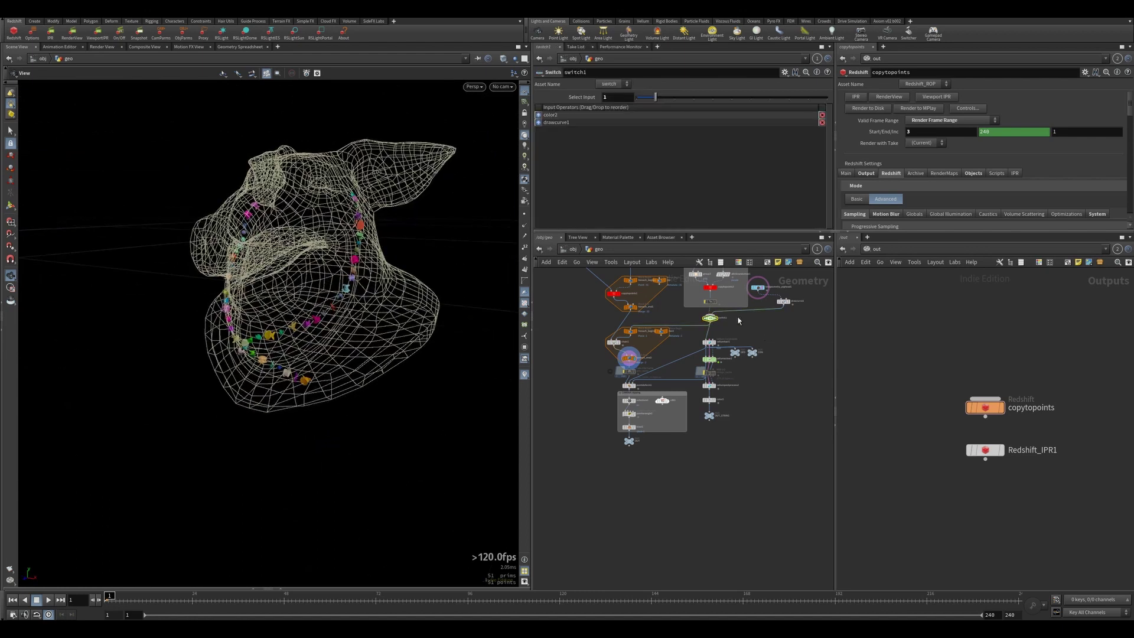
{"action": "left_click", "coordinate": [638, 97]}
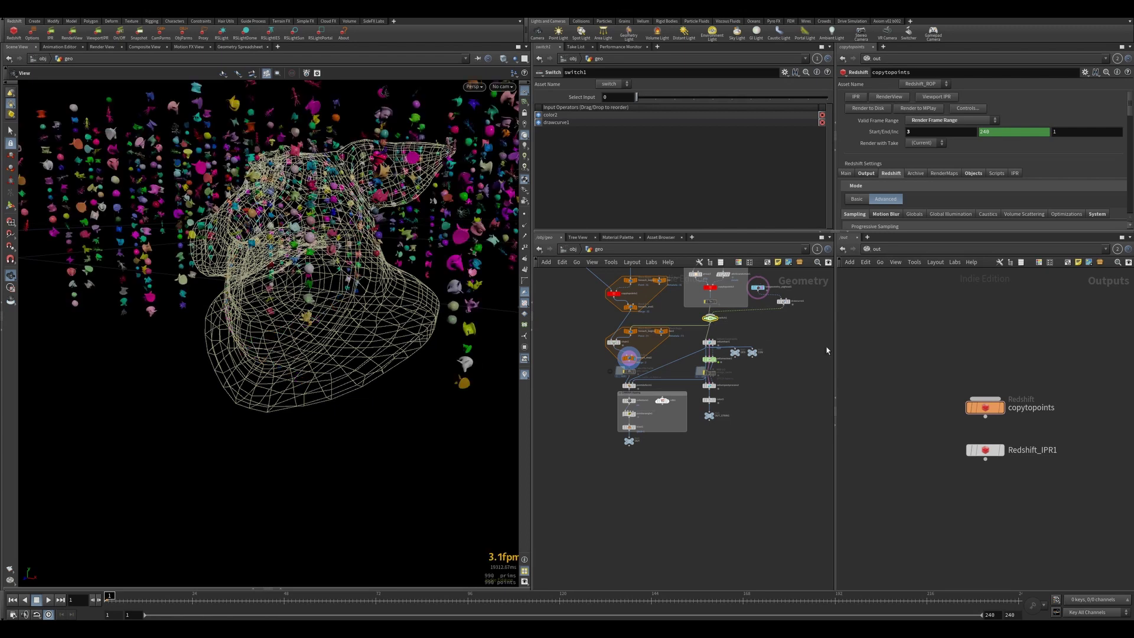
{"action": "key", "text": "Delete"}
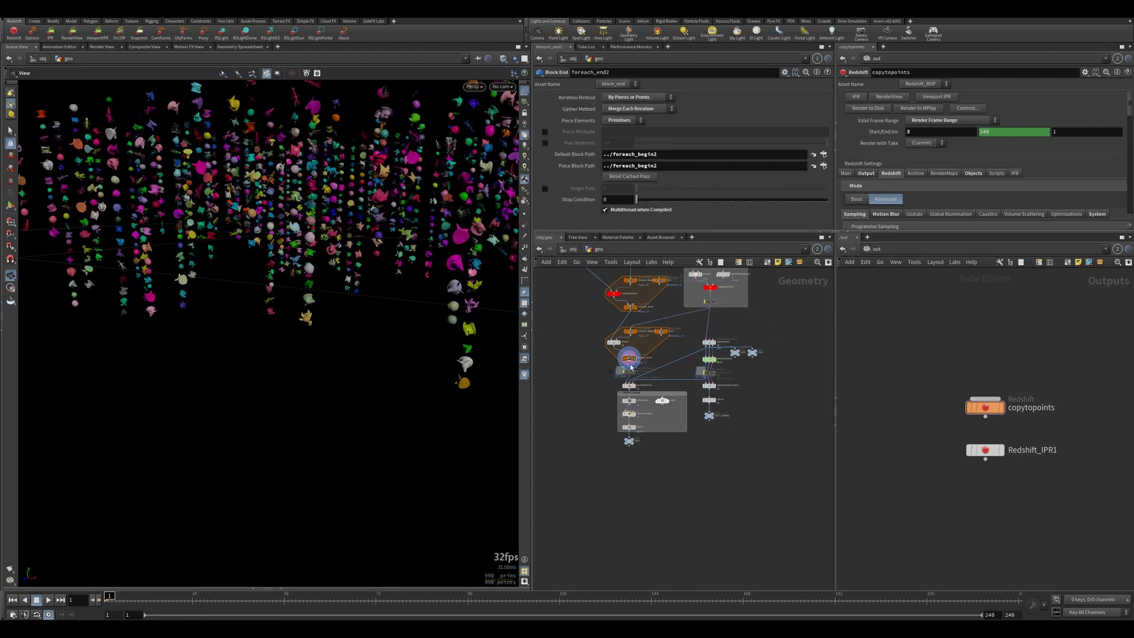
Step: Look through cam1 and reveal the Offset expression in the chain1 node's Pattern settings
{"action": "left_click", "coordinate": [502, 86]}
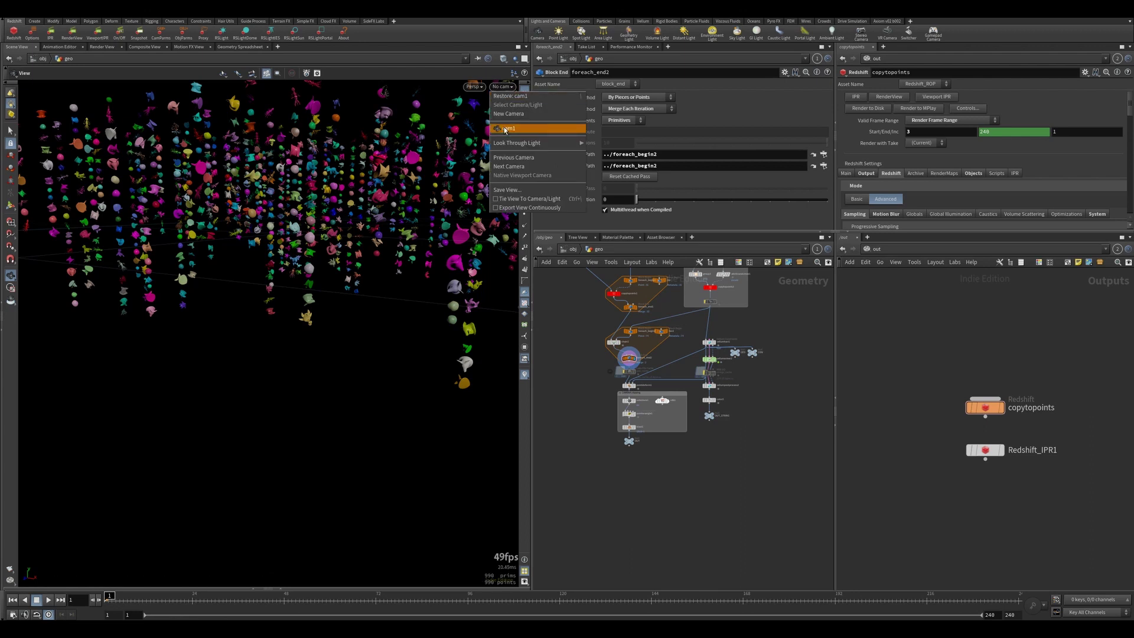
{"action": "left_click", "coordinate": [520, 129]}
{"action": "left_click", "coordinate": [611, 342]}
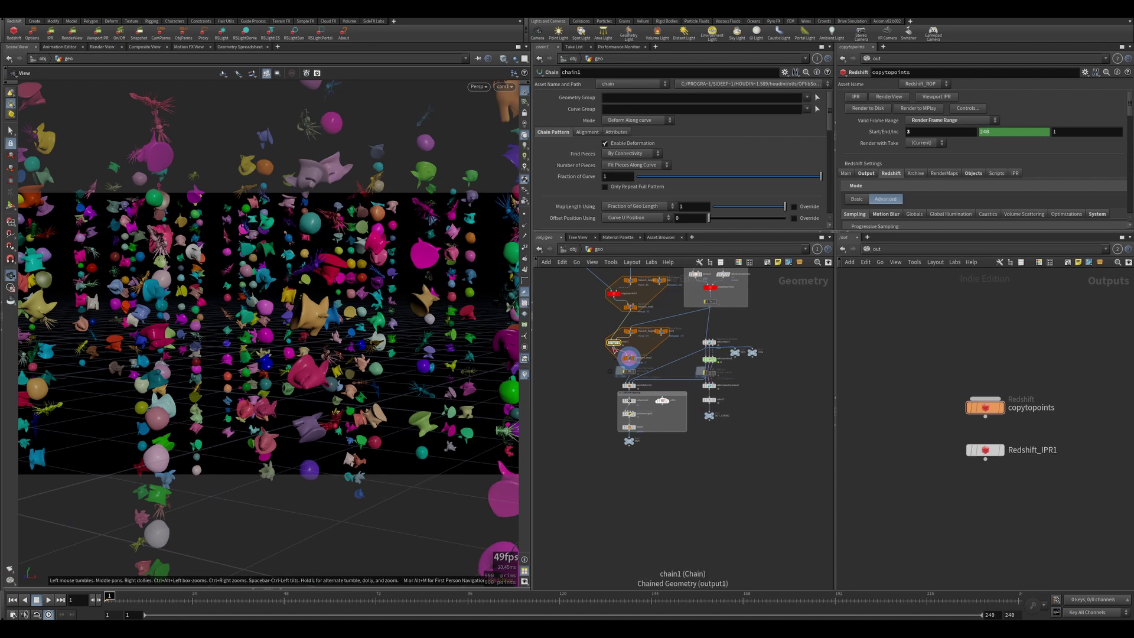
{"action": "scroll", "coordinate": [577, 170], "scroll_direction": "down", "scroll_amount": 3}
{"action": "scroll", "coordinate": [577, 170], "scroll_direction": "down", "scroll_amount": 3}
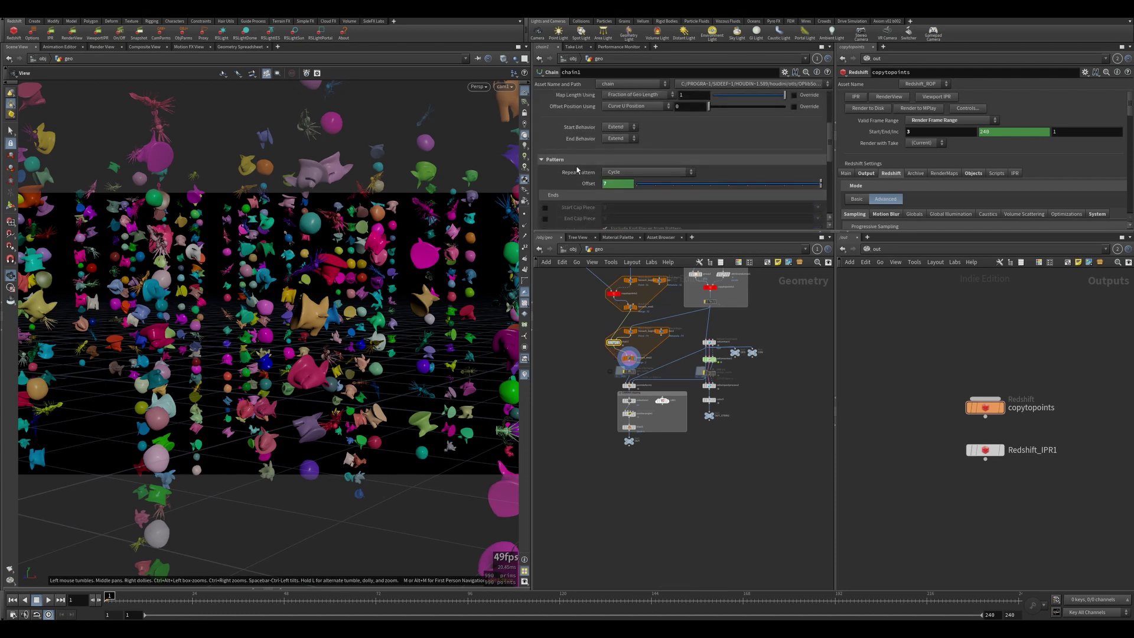
{"action": "left_click", "coordinate": [587, 140]}
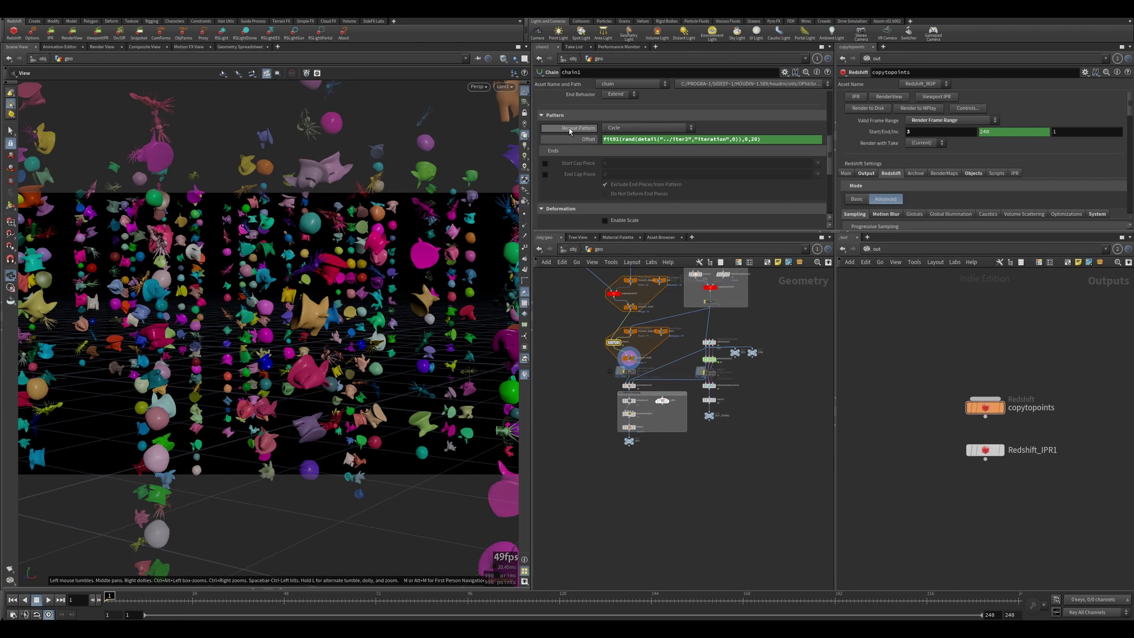
Step: Try Random as chain1's Repeat Pattern, and restore it to Cycle
{"action": "left_click", "coordinate": [640, 129]}
{"action": "left_click", "coordinate": [639, 151]}
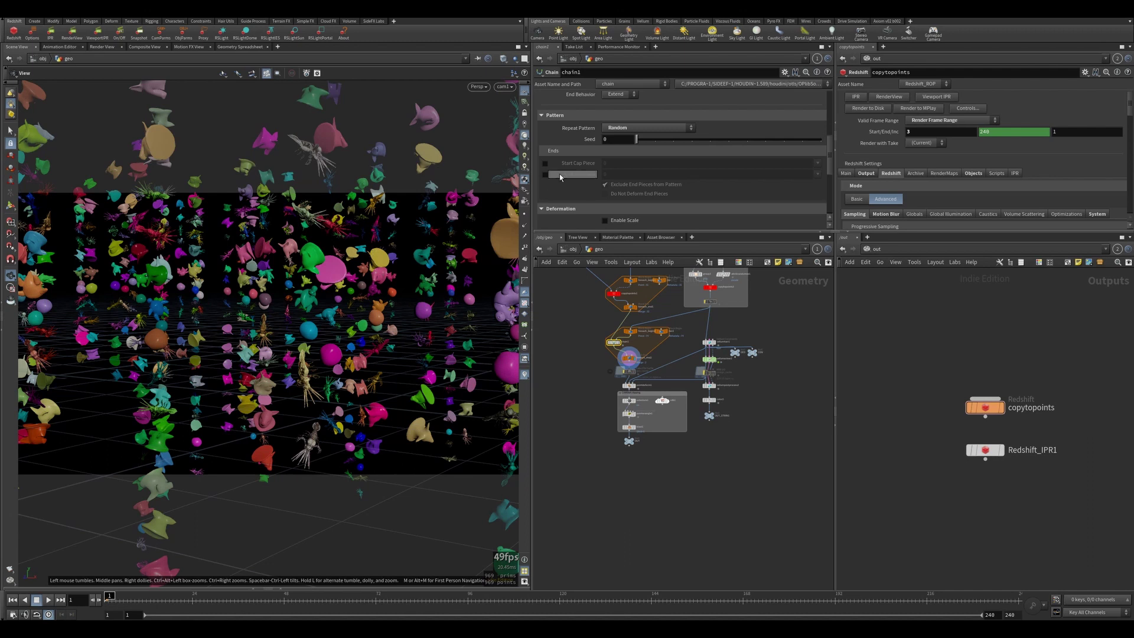
{"action": "left_click", "coordinate": [618, 127]}
{"action": "left_click", "coordinate": [625, 139]}
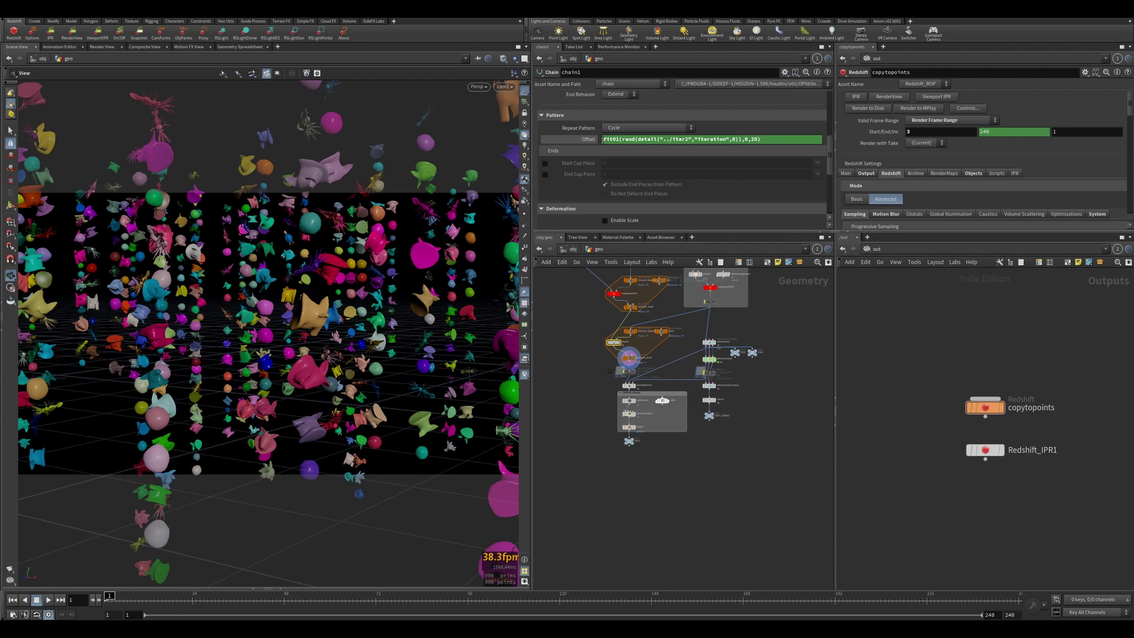
Step: Examine chain1's Offset expression, which randomises by the iter2 iteration, and the available Repeat Pattern options
{"action": "left_click", "coordinate": [602, 140]}
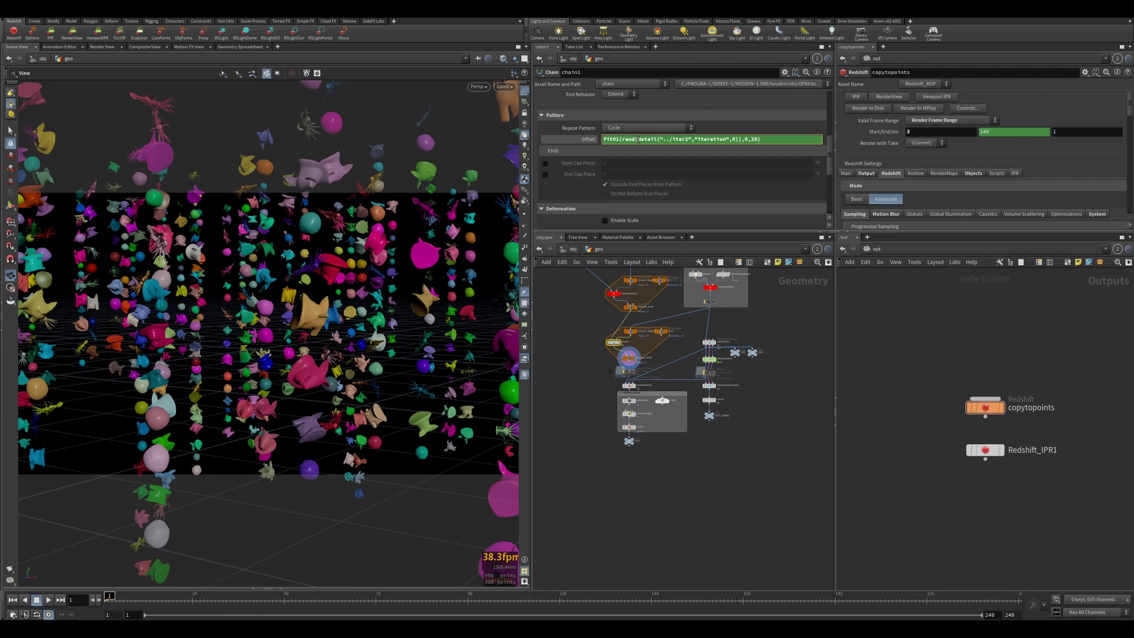
{"action": "left_click_drag", "start_coordinate": [638, 140], "coordinate": [688, 137]}
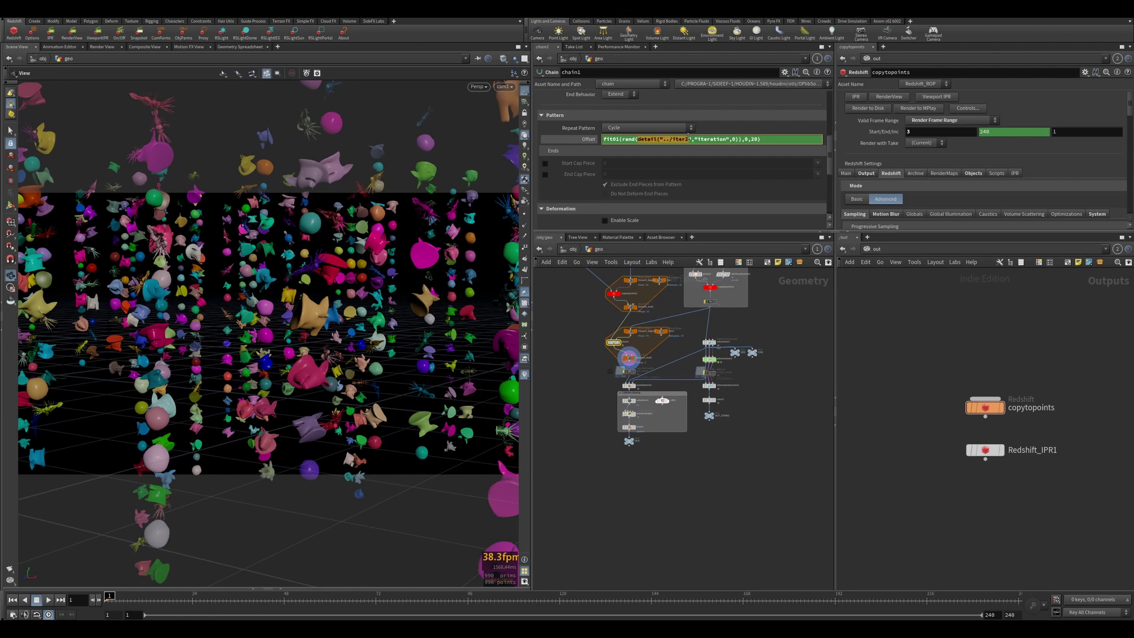
{"action": "left_click", "coordinate": [635, 140]}
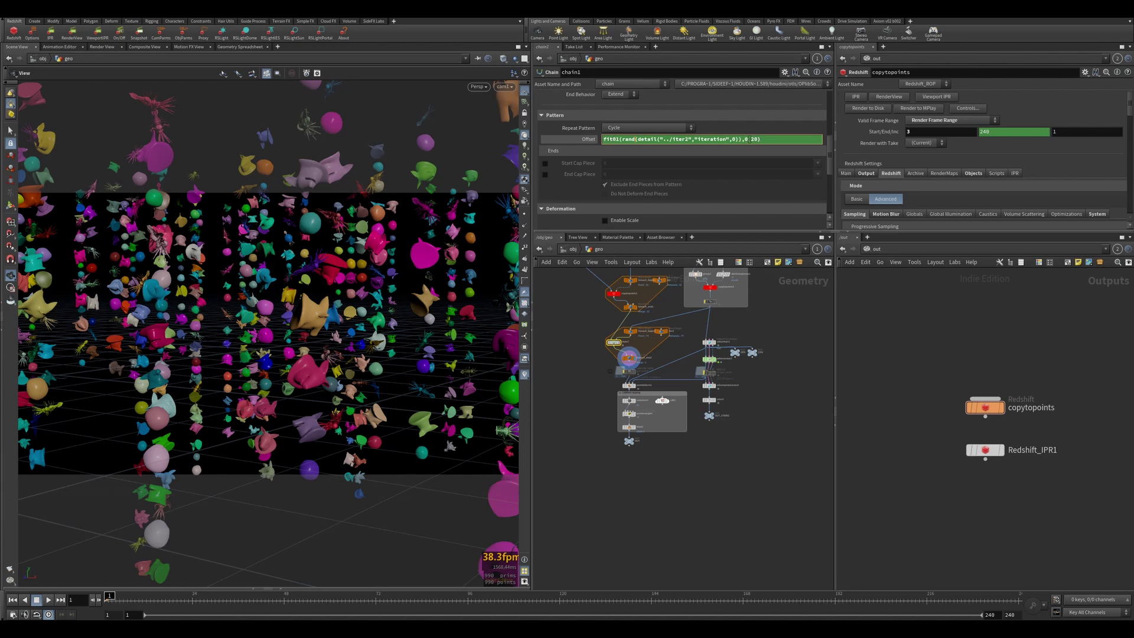
{"action": "left_click", "coordinate": [591, 140]}
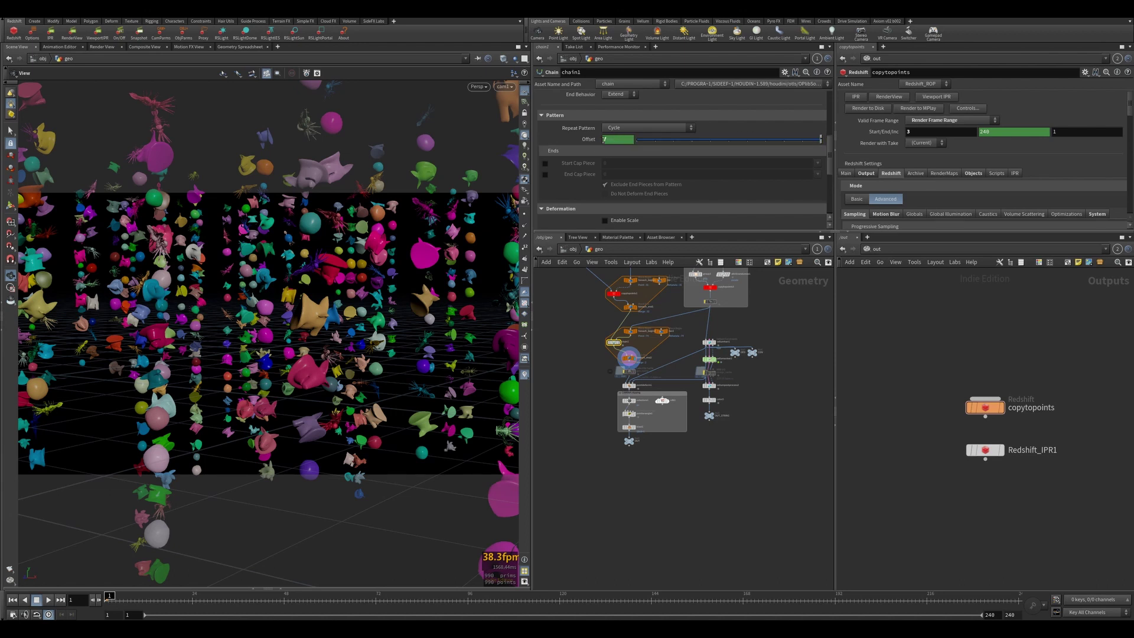
{"action": "left_click", "coordinate": [648, 129]}
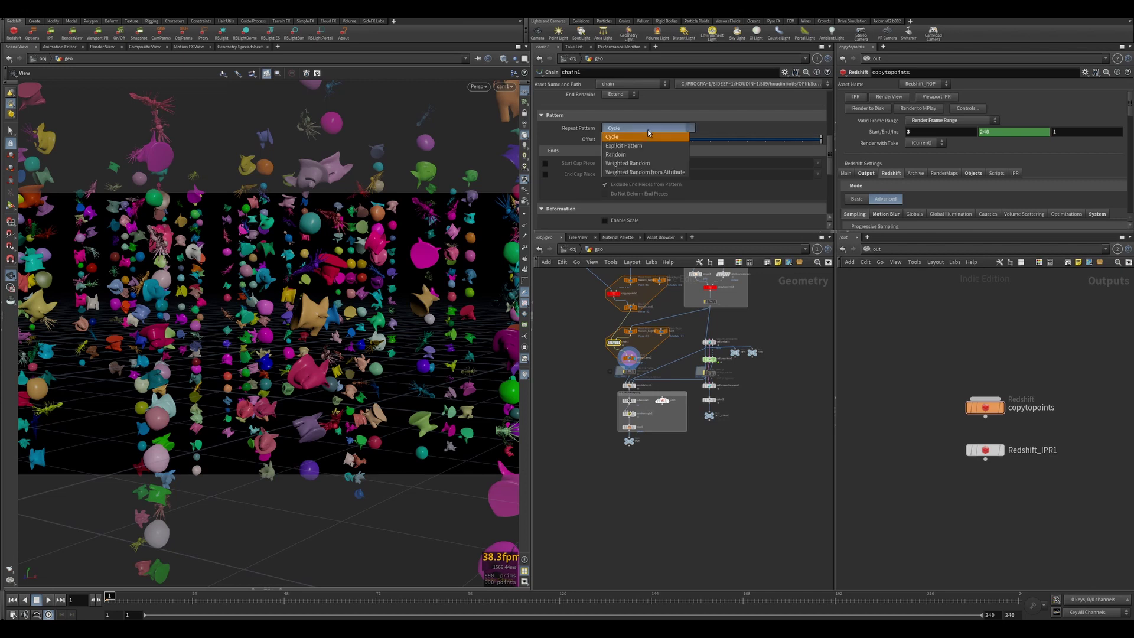
{"action": "left_click", "coordinate": [588, 143]}
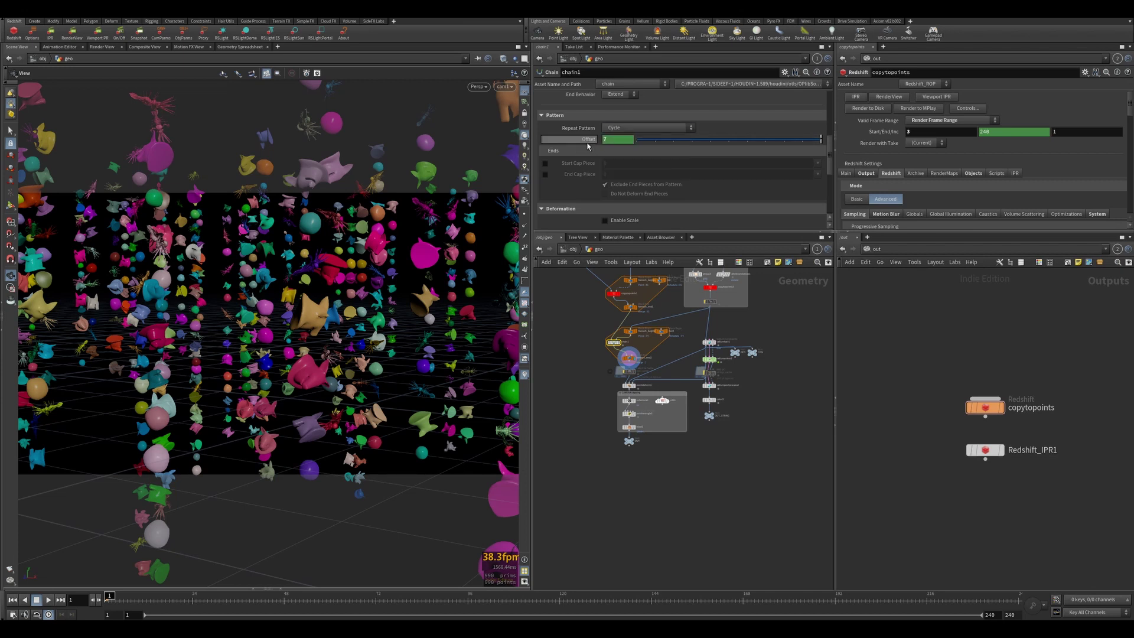
{"action": "left_click", "coordinate": [588, 141]}
{"action": "left_click_drag", "start_coordinate": [623, 139], "coordinate": [741, 140]}
Step: Compare chain1's Random repeat pattern with the Cycle pattern, ending on Cycle with the Offset shown as a value
{"action": "left_click", "coordinate": [622, 127]}
{"action": "left_click", "coordinate": [624, 149]}
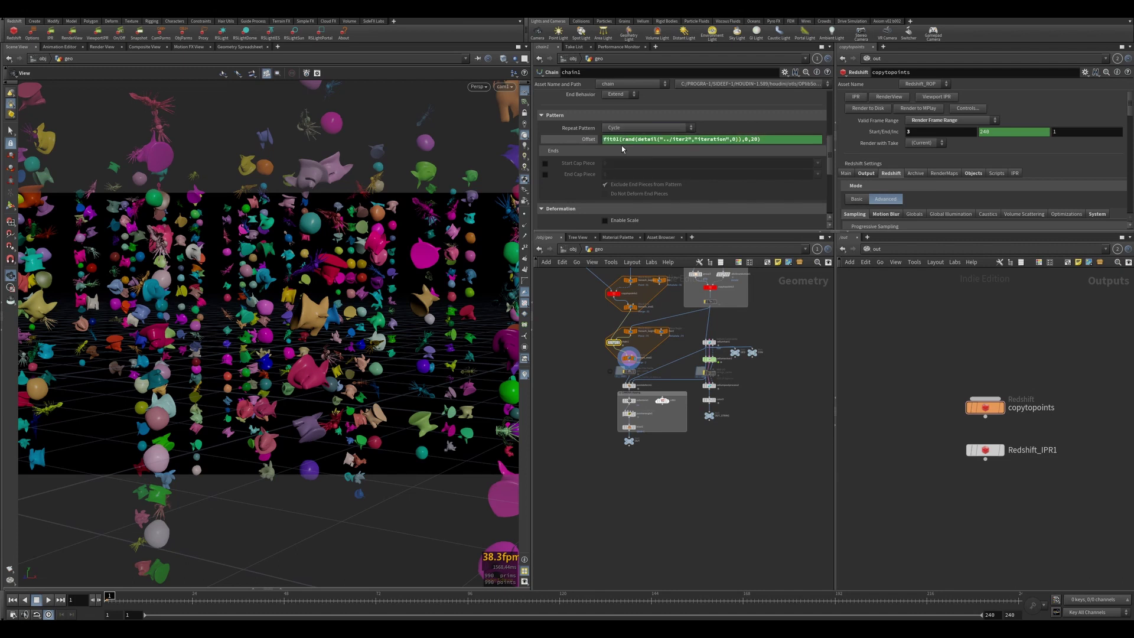
{"action": "left_click", "coordinate": [630, 127]}
{"action": "left_click", "coordinate": [621, 158]}
{"action": "left_click", "coordinate": [587, 140]}
{"action": "left_click", "coordinate": [620, 127]}
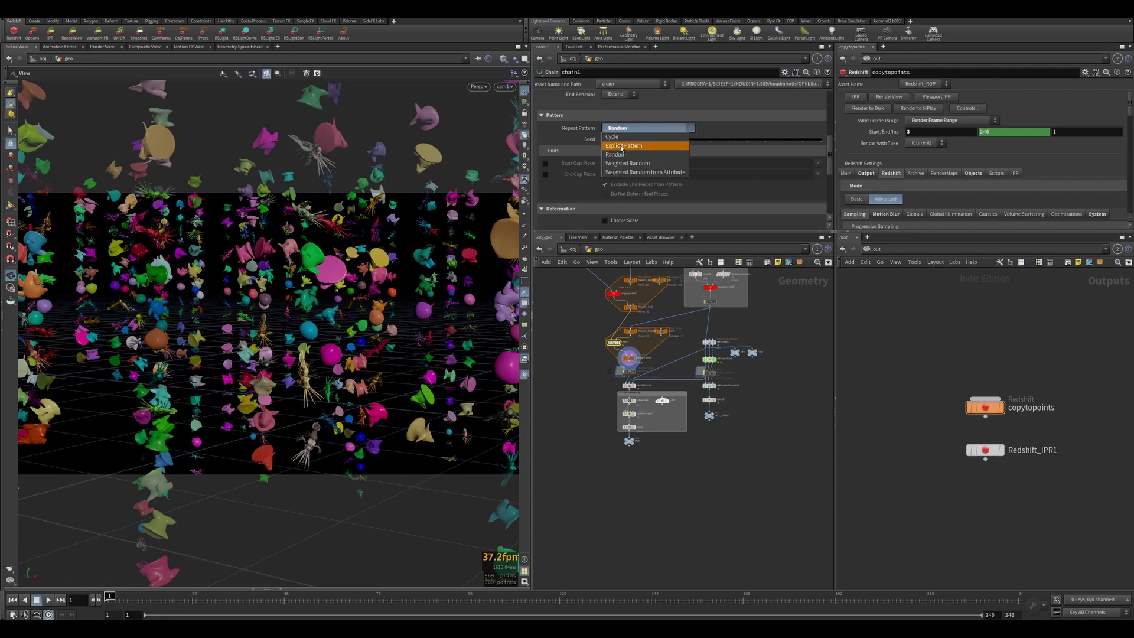
{"action": "left_click", "coordinate": [615, 137]}
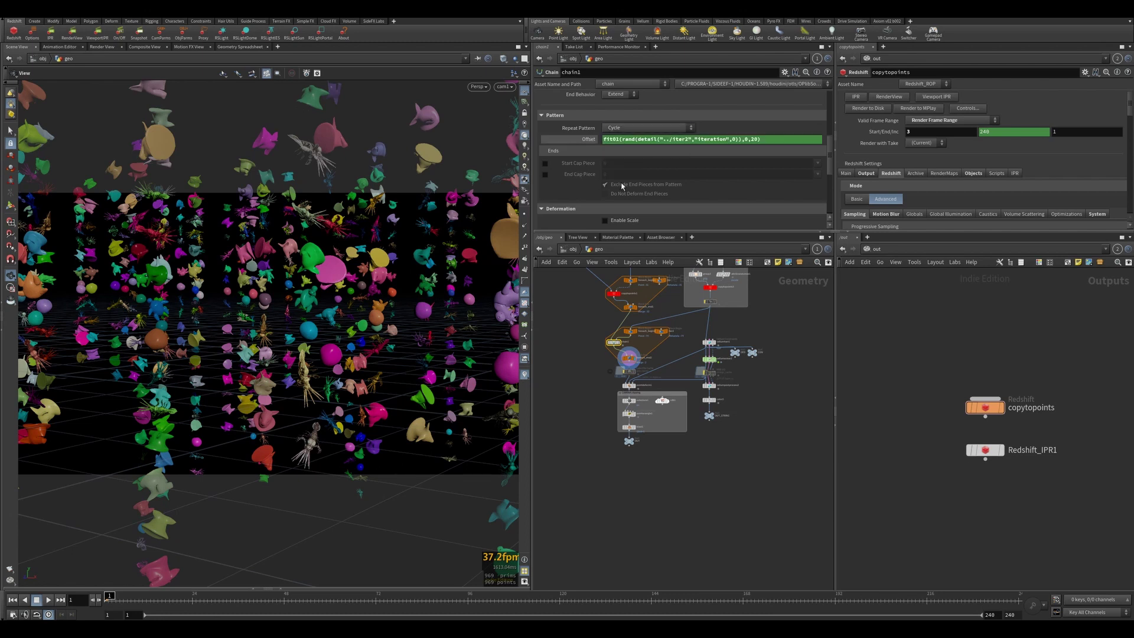
{"action": "left_click", "coordinate": [589, 140]}
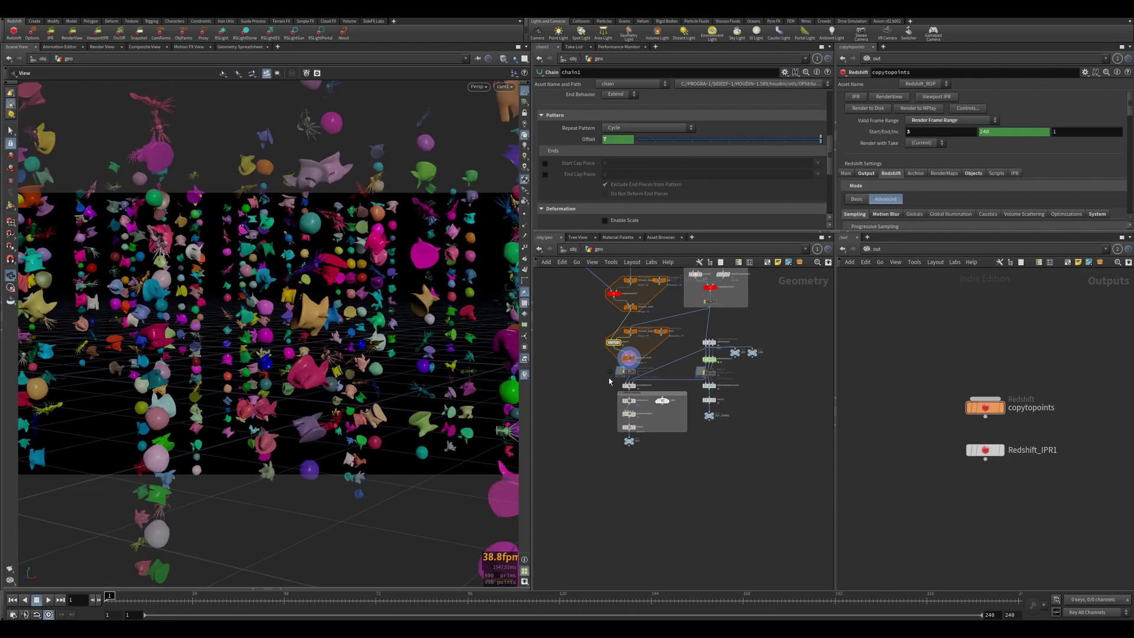
Step: Turn chain1's Enable Rotation off to compare the shapes, and turn it on again
{"action": "scroll", "coordinate": [584, 198], "scroll_direction": "down", "scroll_amount": 3}
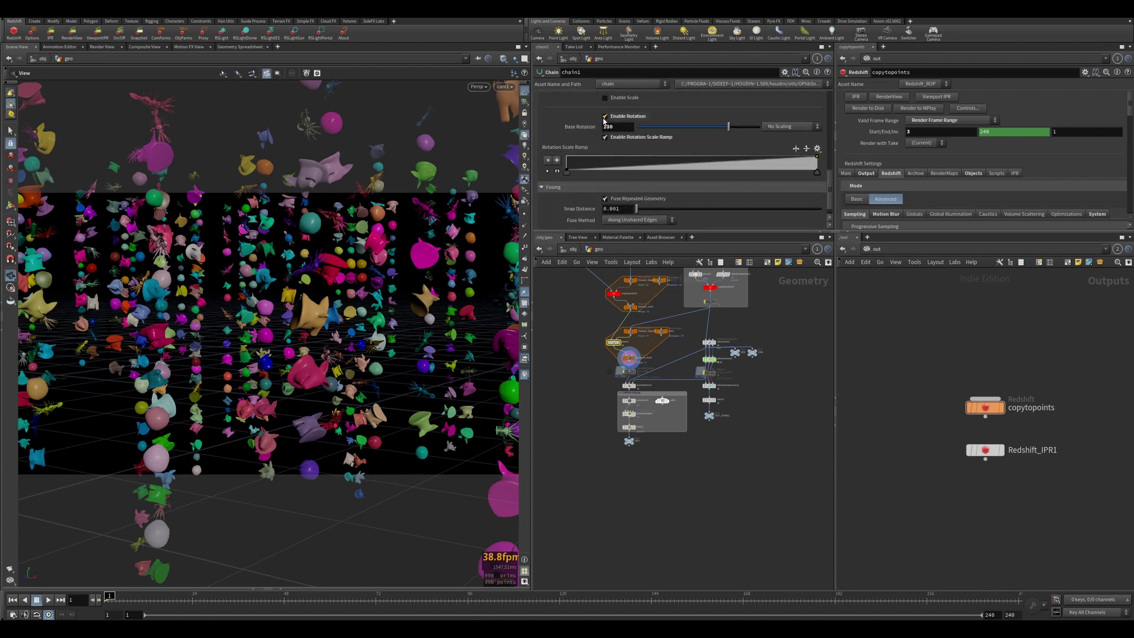
{"action": "left_click", "coordinate": [605, 117]}
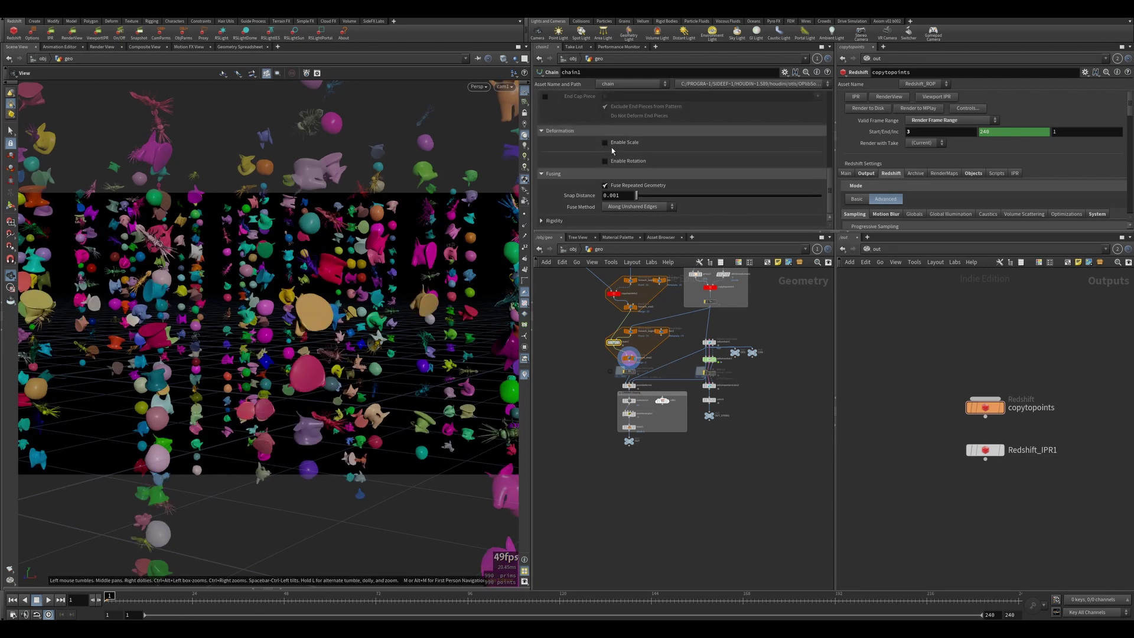
{"action": "scroll", "coordinate": [602, 152], "scroll_direction": "up", "scroll_amount": 1}
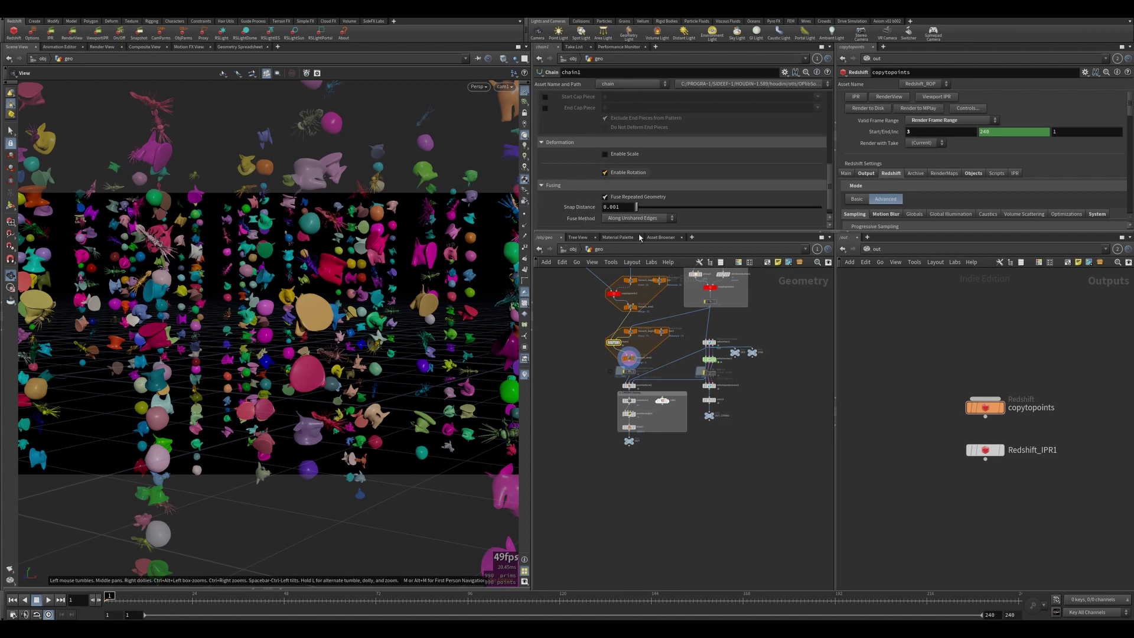
Step: Bypass the orient Attribute Randomize node above the first for-each block and view the hanging shapes
{"action": "scroll", "coordinate": [747, 313], "scroll_direction": "up", "scroll_amount": 6}
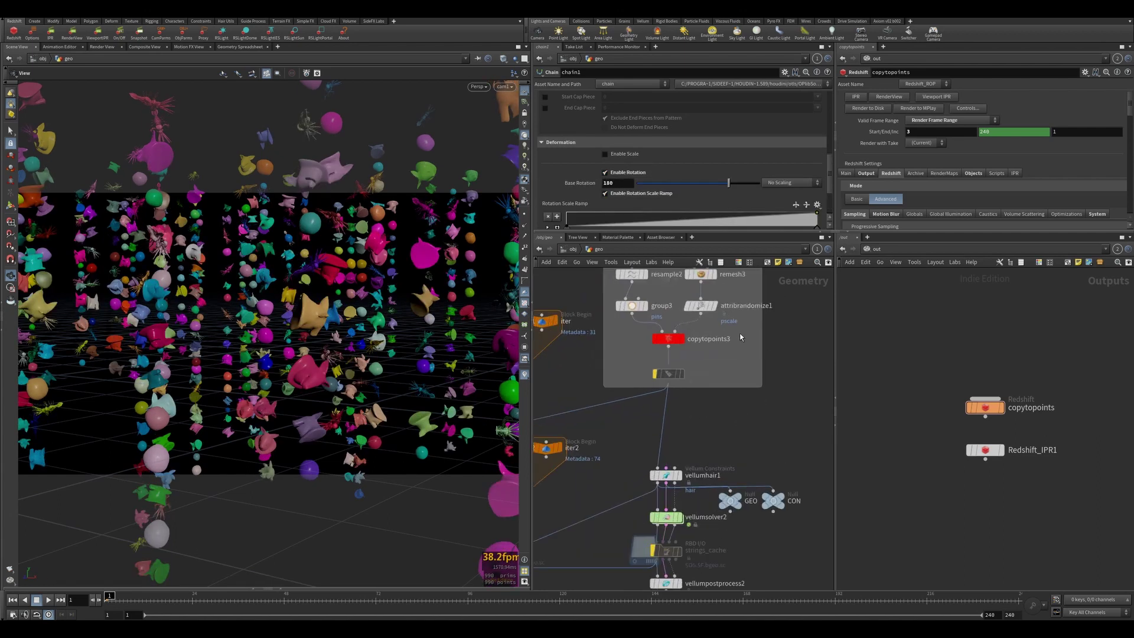
{"action": "scroll", "coordinate": [699, 311], "scroll_direction": "down", "scroll_amount": 6}
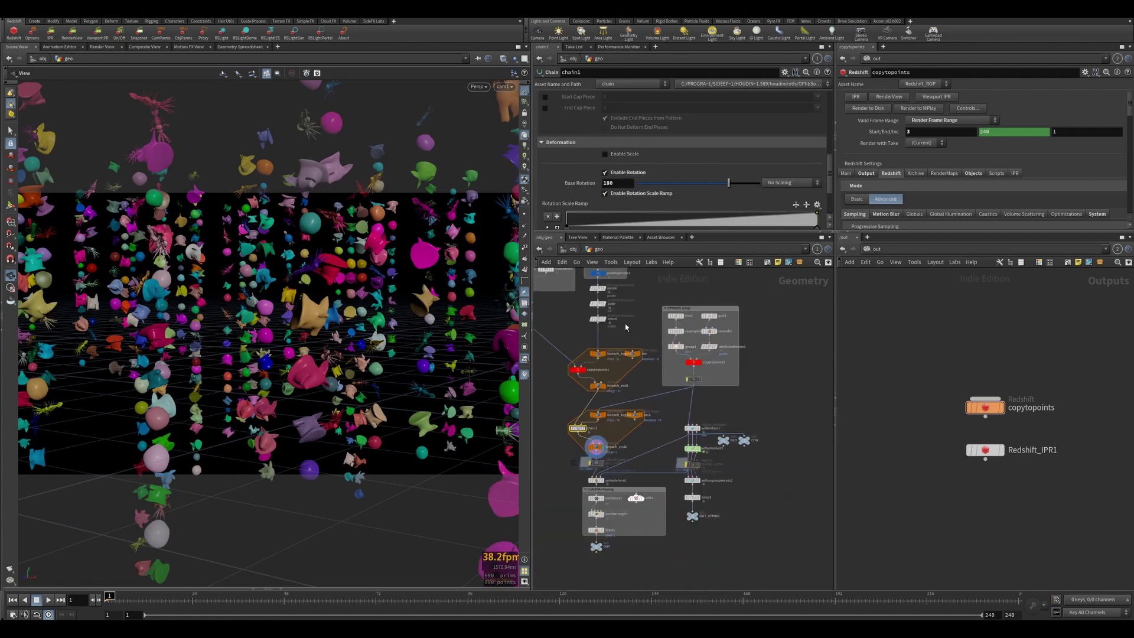
{"action": "scroll", "coordinate": [629, 337], "scroll_direction": "up", "scroll_amount": 5}
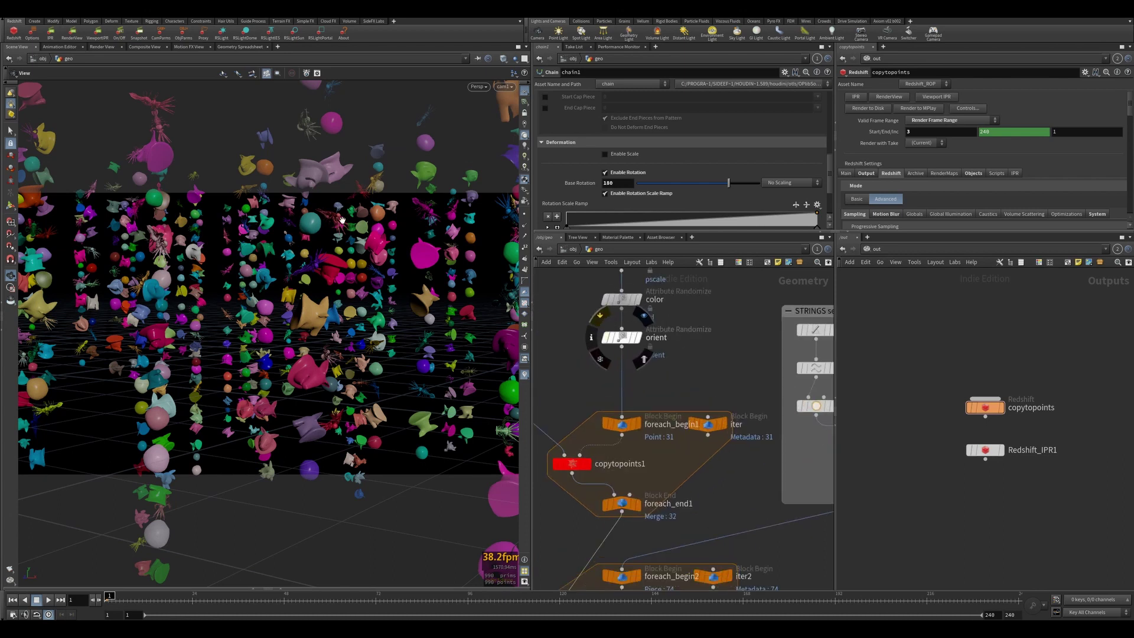
{"action": "mouse_move", "coordinate": [365, 259]}
{"action": "left_mouse_down"}
{"action": "mouse_move", "coordinate": [343, 260]}
{"action": "mouse_move", "coordinate": [349, 247]}
{"action": "left_mouse_up"}
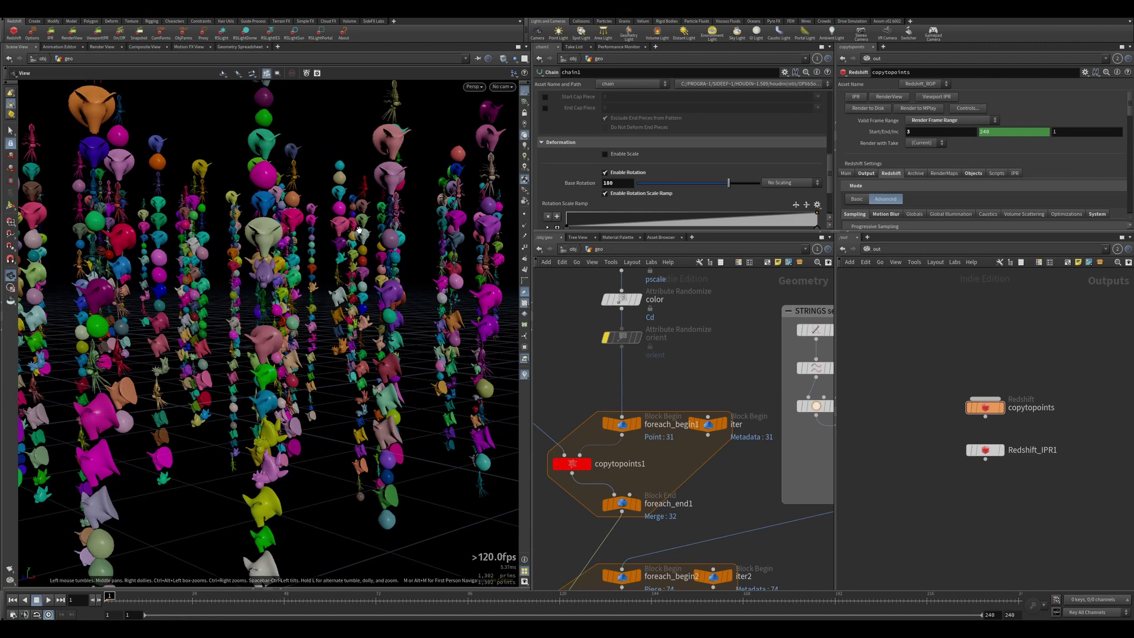
Step: Re-enable the bypassed orient Attribute Randomize node and look through cam1 in the viewport
{"action": "mouse_move", "coordinate": [606, 320]}
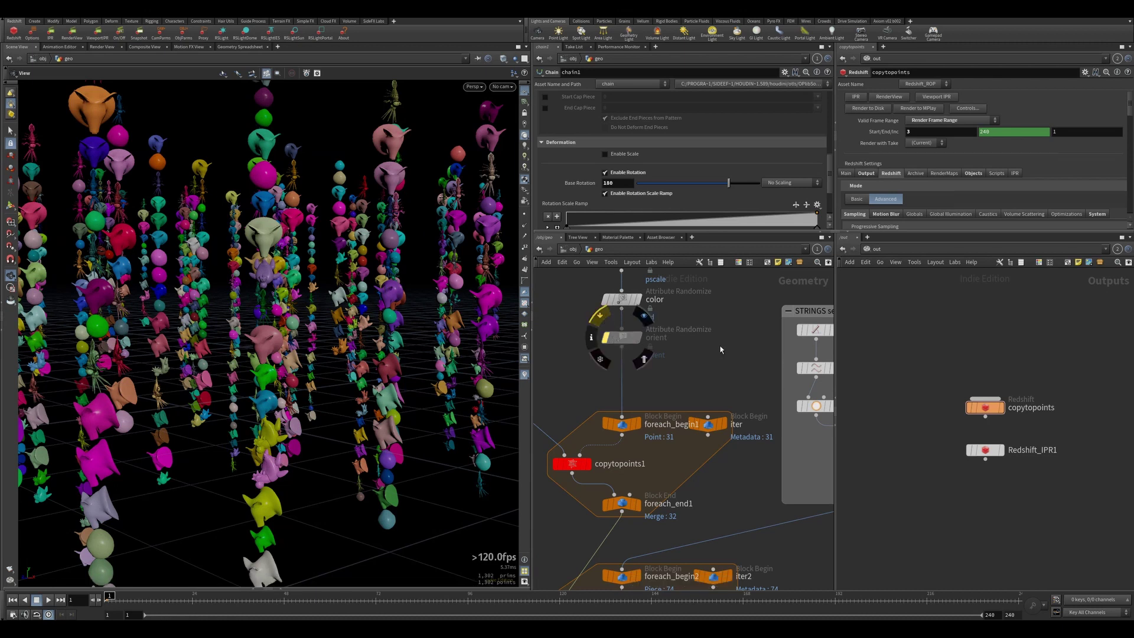
{"action": "key", "text": "b"}
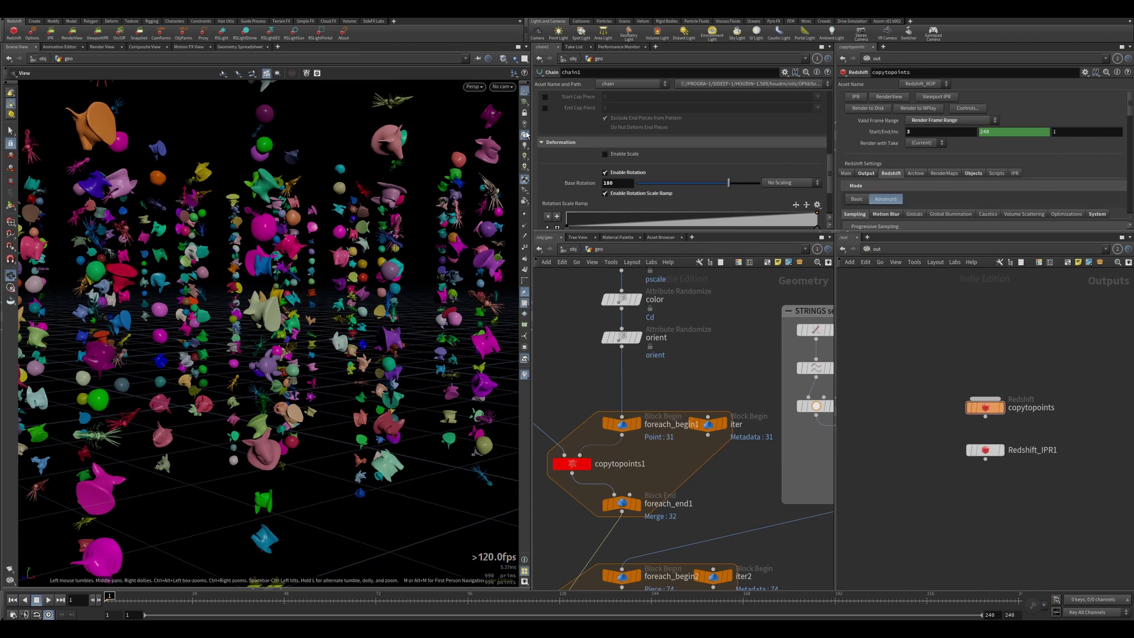
{"action": "left_click", "coordinate": [503, 87]}
{"action": "left_click", "coordinate": [520, 130]}
Step: Try a Global Scale of 0.1 on the pscale Attribute Randomize node, and return it to 0.05
{"action": "scroll", "coordinate": [668, 323], "scroll_direction": "down", "scroll_amount": 4}
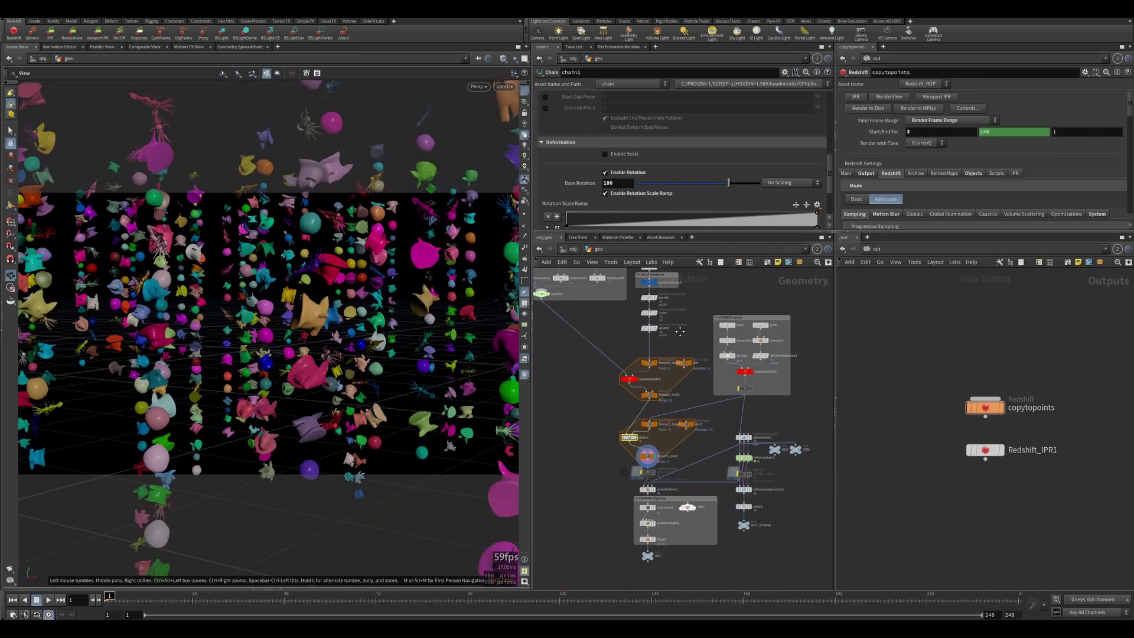
{"action": "middle_click_drag", "start_coordinate": [651, 317], "coordinate": [691, 298]}
{"action": "left_click", "coordinate": [690, 279]}
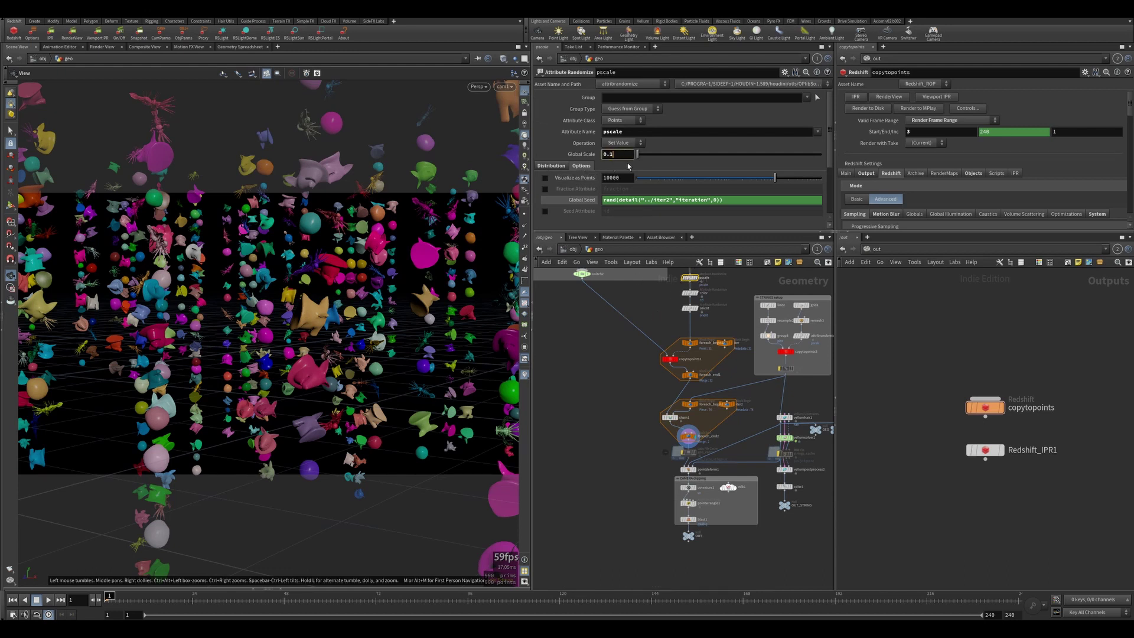
{"action": "key", "text": "Return"}
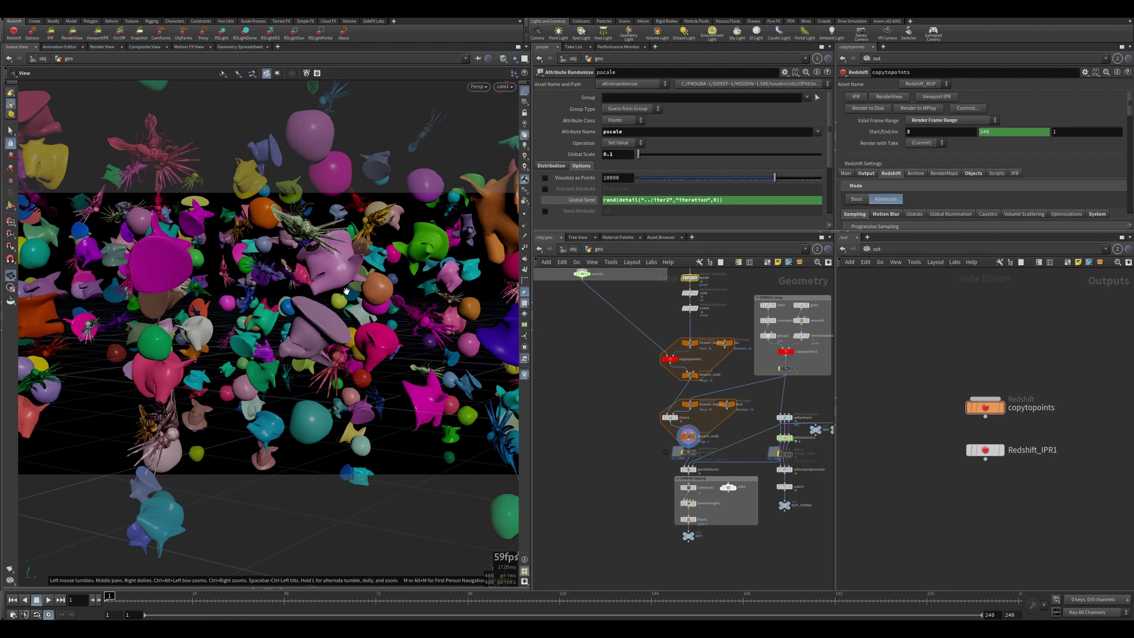
{"action": "double_click", "coordinate": [613, 154]}
{"action": "type", "text": "05"}
Step: Select the chain1 node and review its Deformation, Fusing and Chain Pattern parameters, ending on the Alignment settings
{"action": "scroll", "coordinate": [642, 379], "scroll_direction": "down", "scroll_amount": 3}
{"action": "middle_click_drag", "start_coordinate": [630, 399], "coordinate": [642, 351]}
{"action": "scroll", "coordinate": [671, 364], "scroll_direction": "up", "scroll_amount": 4}
{"action": "left_click_drag", "start_coordinate": [630, 355], "coordinate": [676, 331]}
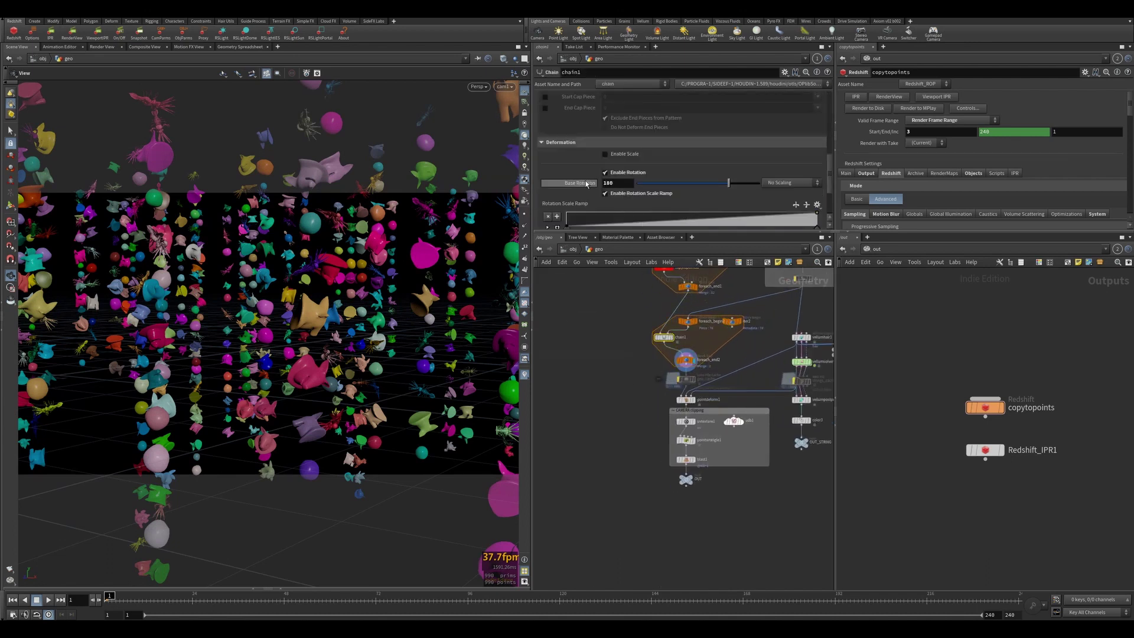
{"action": "scroll", "coordinate": [564, 178], "scroll_direction": "down", "scroll_amount": 3}
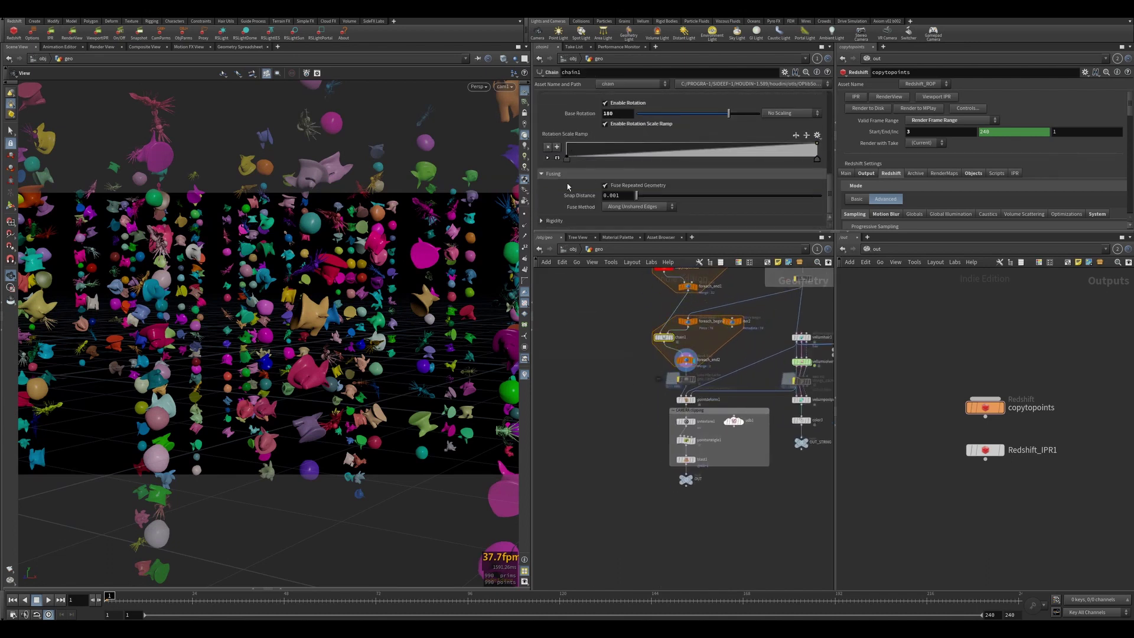
{"action": "scroll", "coordinate": [582, 195], "scroll_direction": "up", "scroll_amount": 6}
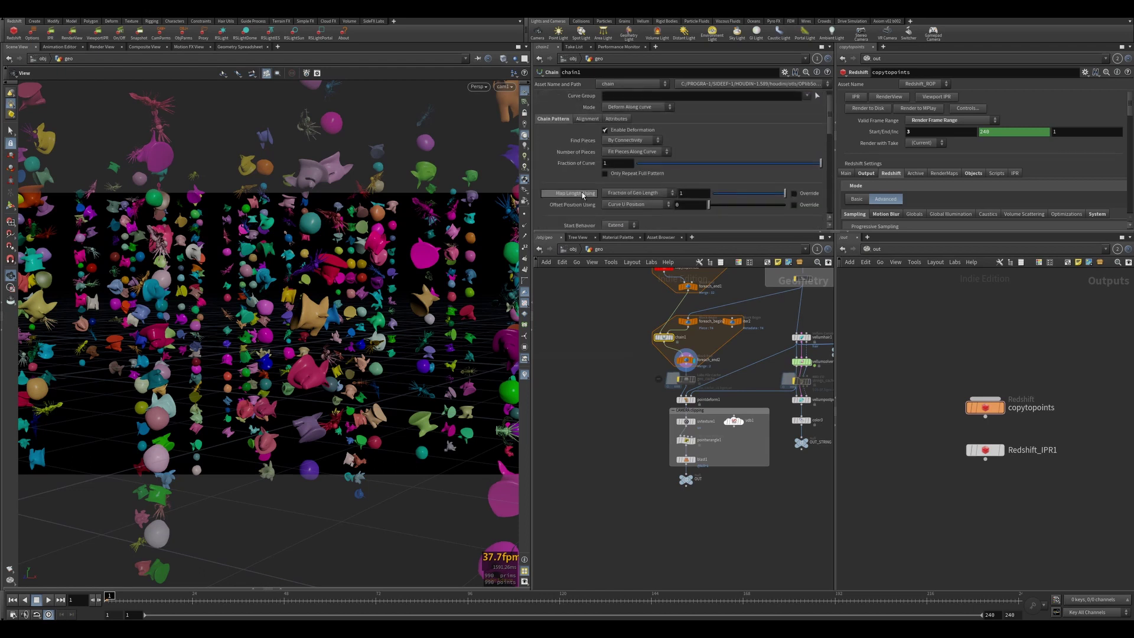
{"action": "scroll", "coordinate": [583, 196], "scroll_direction": "up", "scroll_amount": 1}
{"action": "left_click", "coordinate": [586, 133]}
{"action": "scroll", "coordinate": [594, 143], "scroll_direction": "down", "scroll_amount": 3}
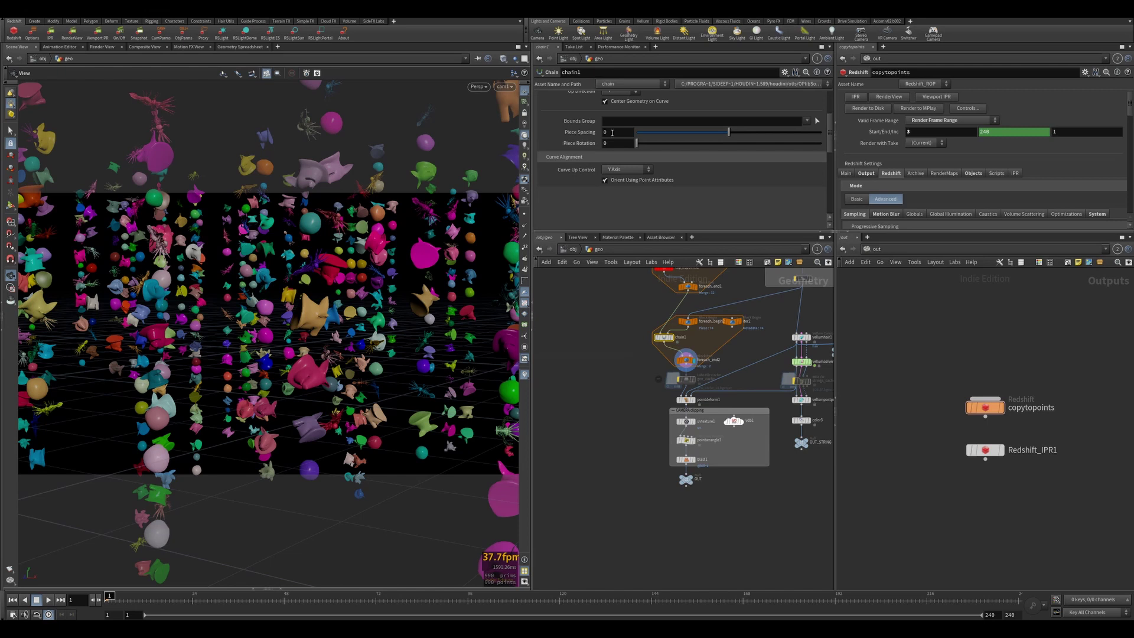
Step: Try chain1's Piece Spacing at -3.6, 1 and 0.1 to compare the gaps between shapes
{"action": "middle_click_drag", "start_coordinate": [611, 132], "coordinate": [600, 137]}
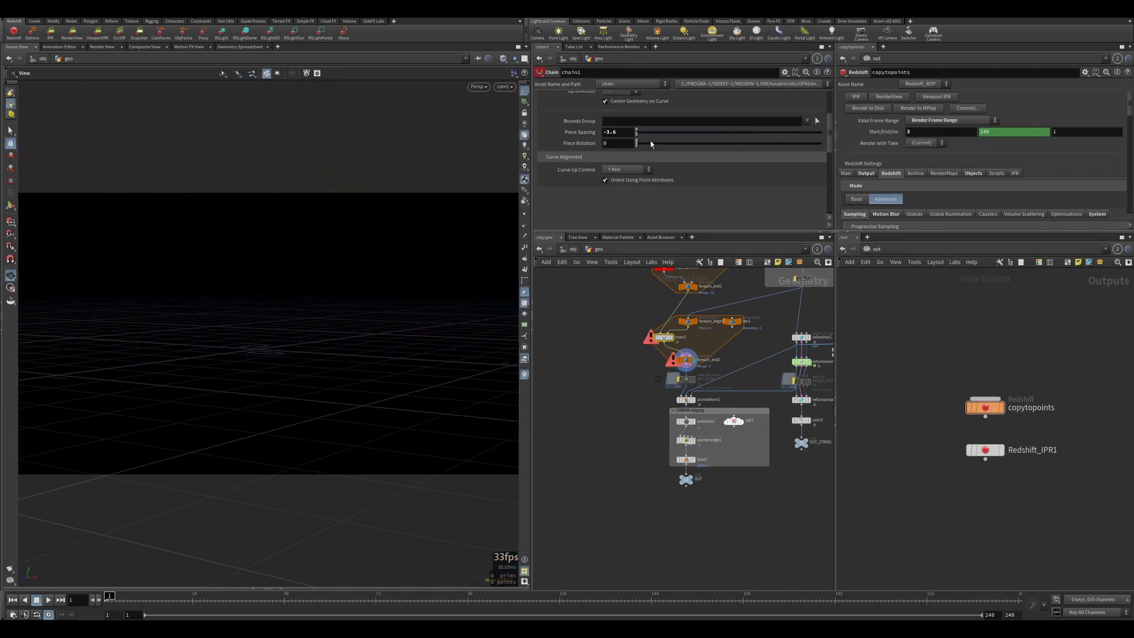
{"action": "double_click", "coordinate": [623, 131]}
{"action": "type", "text": "1"}
{"action": "key", "text": "Return"}
{"action": "type", "text": "0.1"}
{"action": "key", "text": "Return"}
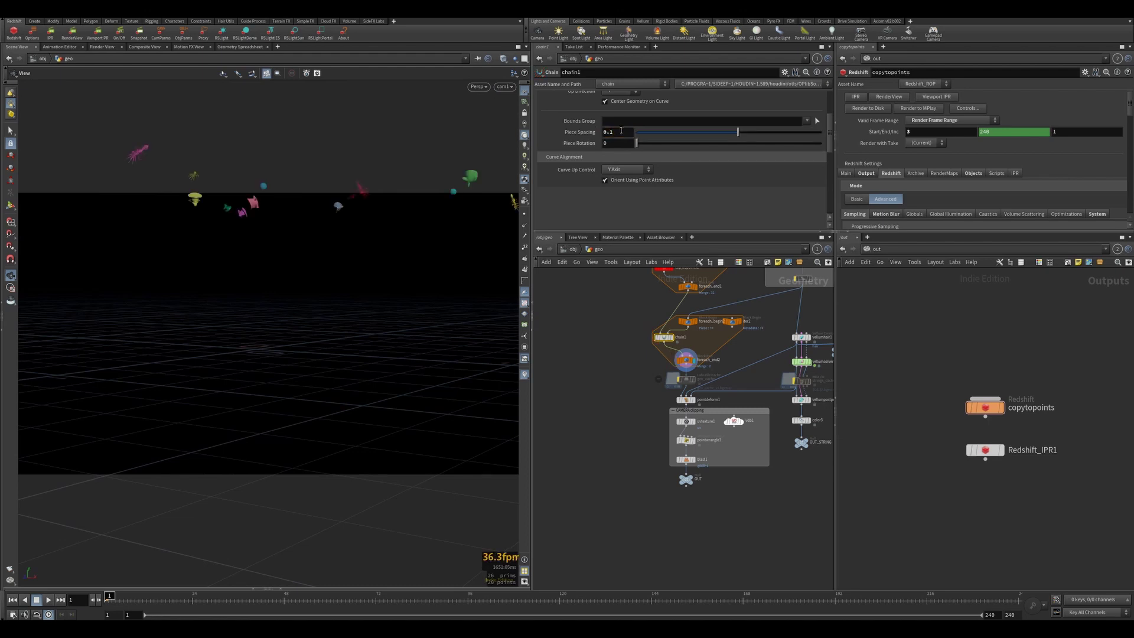
Step: Set chain1's Piece Spacing to -0.1 and view the hanging chains from another angle
{"action": "double_click", "coordinate": [621, 130]}
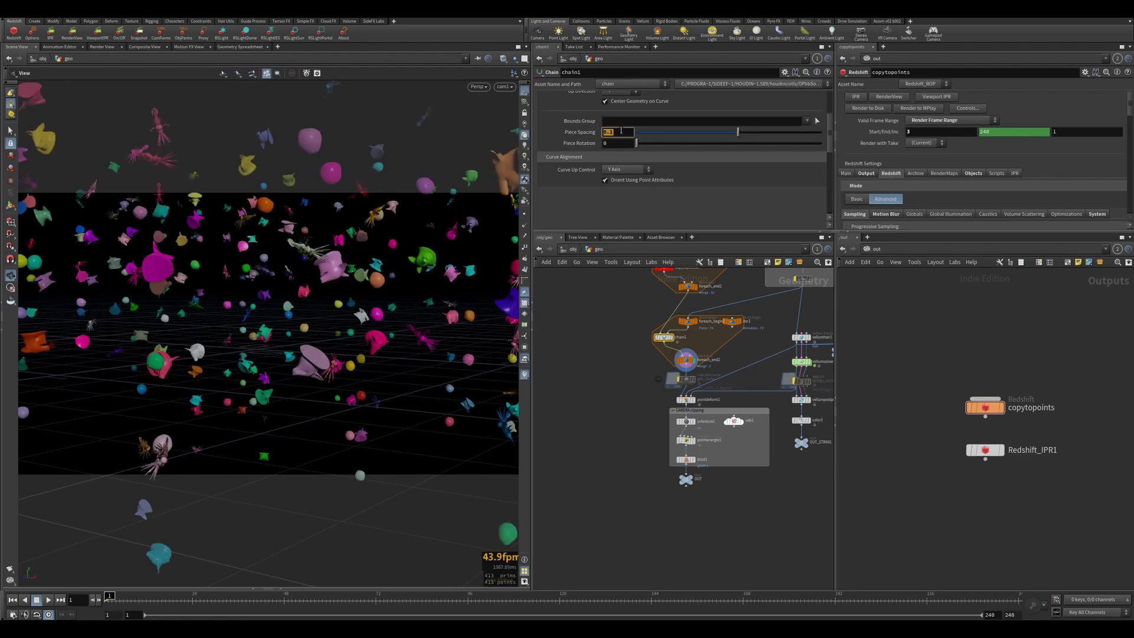
{"action": "type", "text": "-0.1"}
{"action": "key", "text": "Return"}
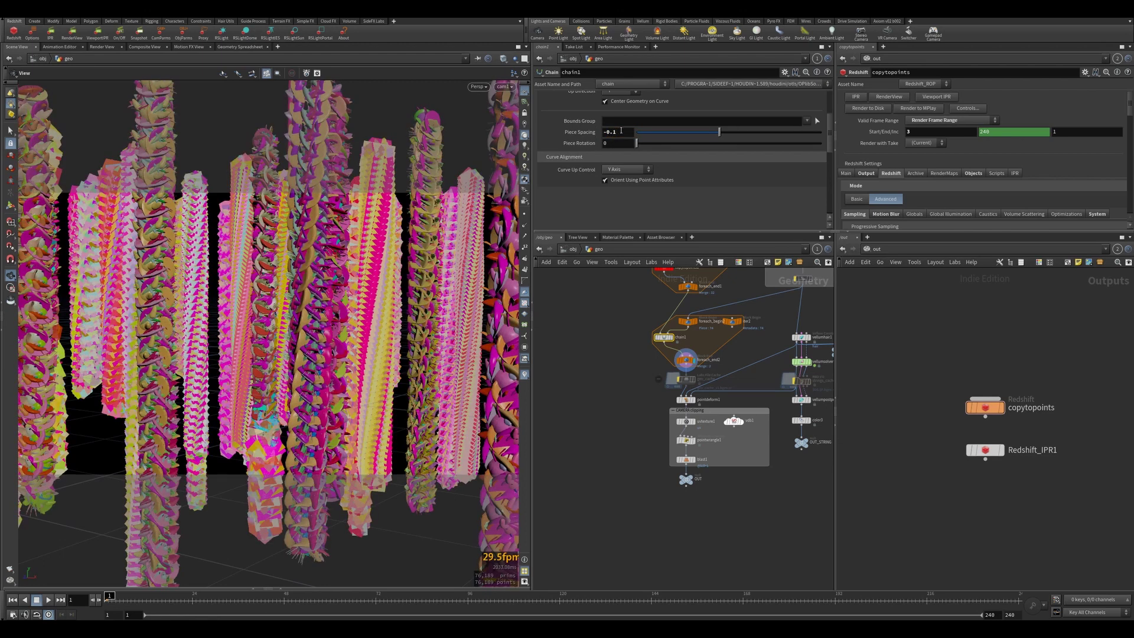
{"action": "left_click_drag", "start_coordinate": [355, 243], "coordinate": [298, 245]}
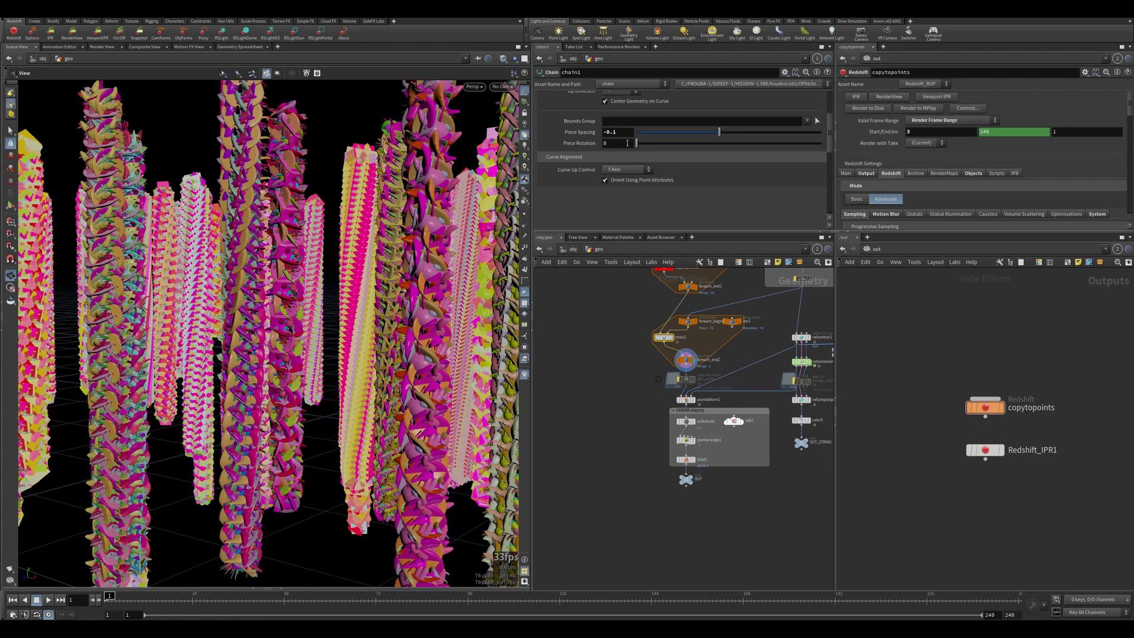
Step: Try a Piece Spacing of -0.02 and other small negative values on chain1, and return it to 0
{"action": "type", "text": "02"}
{"action": "key", "text": "Return"}
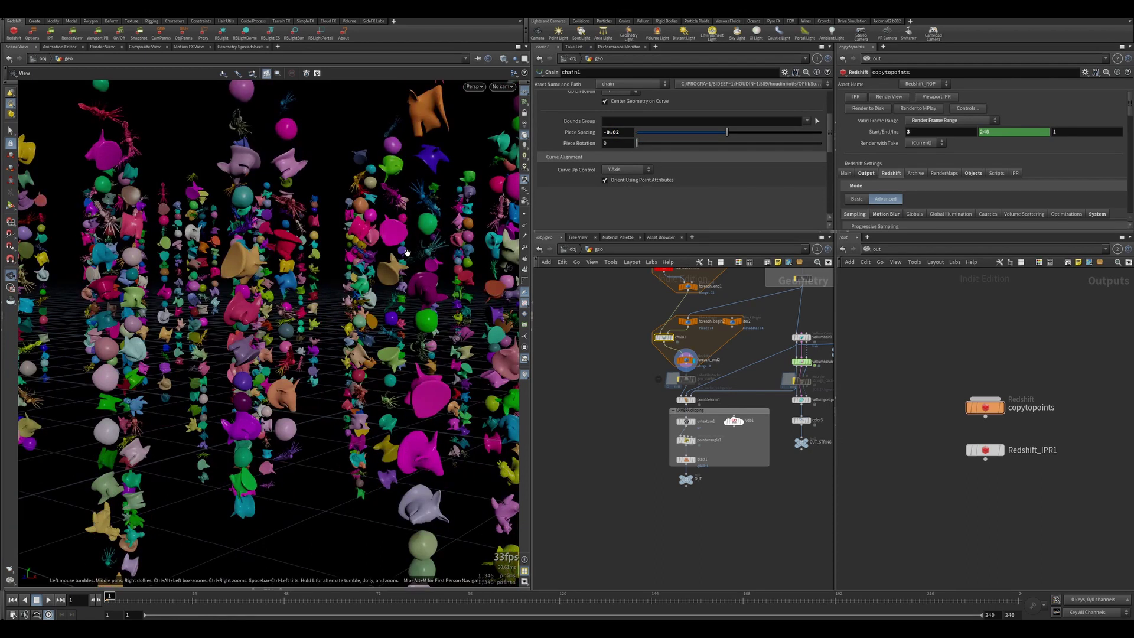
{"action": "middle_click_drag", "start_coordinate": [623, 134], "coordinate": [592, 163]}
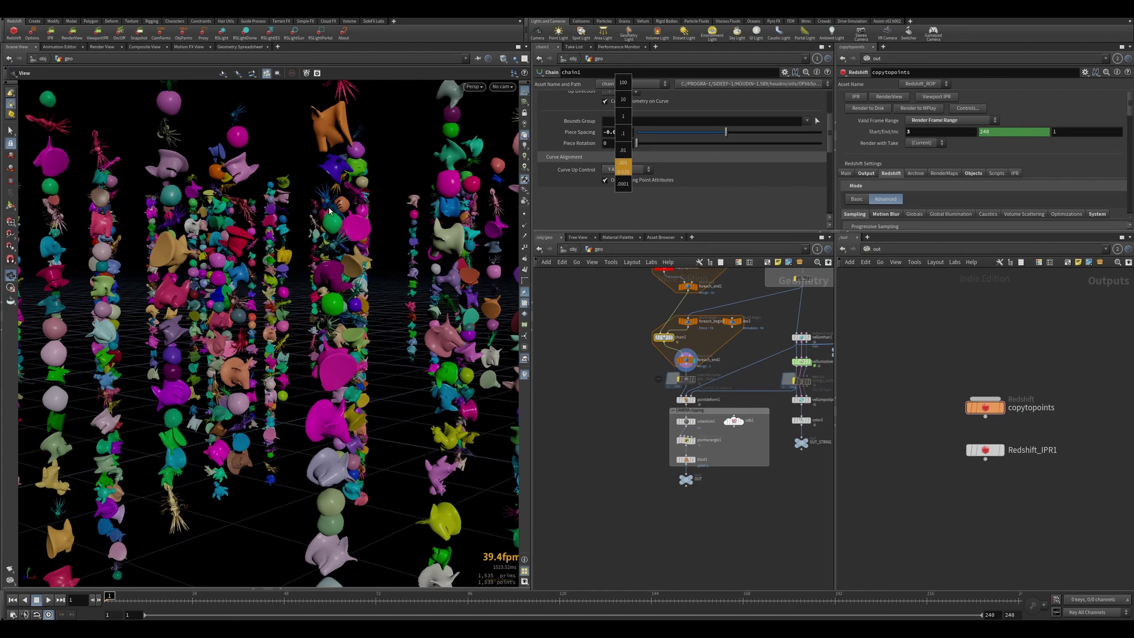
{"action": "middle_click_drag", "start_coordinate": [282, 359], "coordinate": [278, 359]}
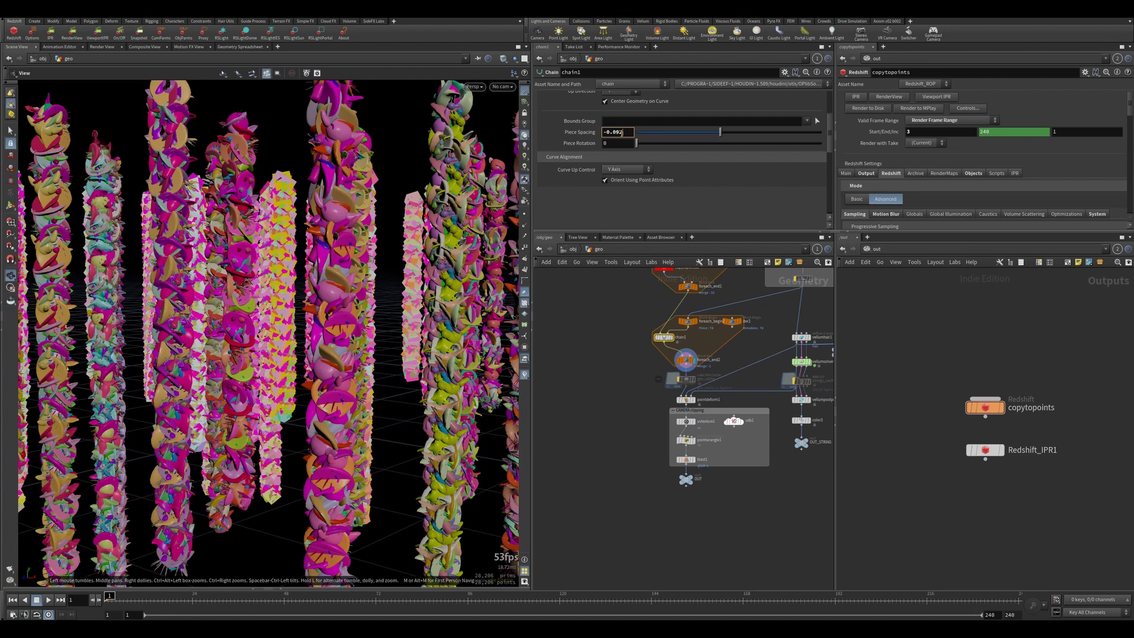
{"action": "double_click", "coordinate": [620, 132]}
{"action": "type", "text": "0"}
{"action": "key", "text": "Return"}
Step: Try a Piece Rotation of 90 on chain1, and return it to 0
{"action": "double_click", "coordinate": [612, 142]}
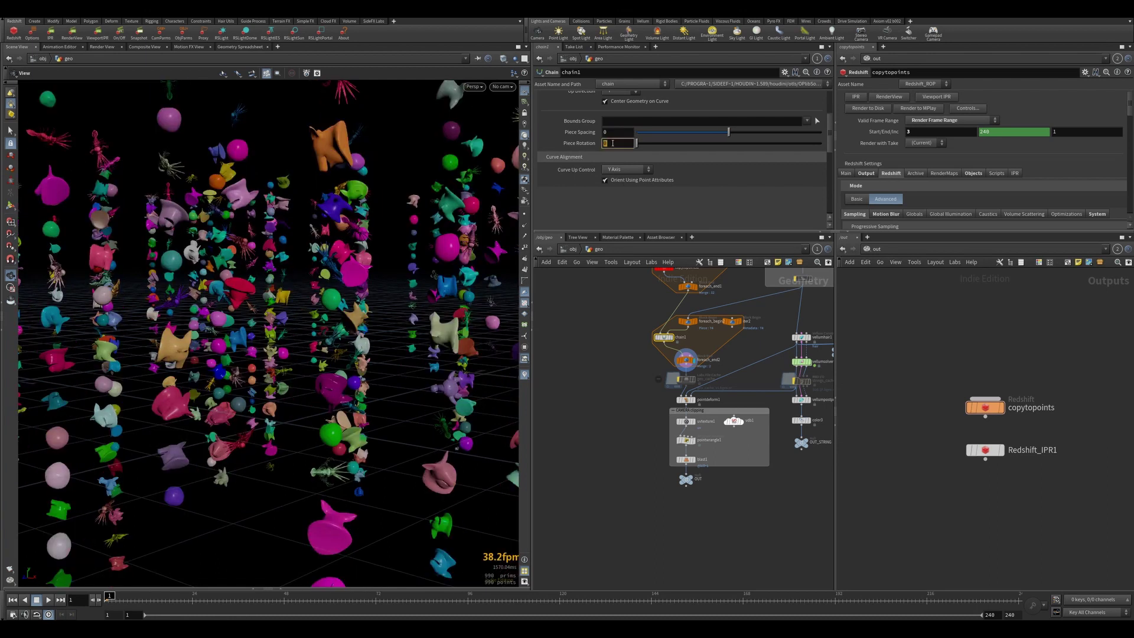
{"action": "type", "text": "90"}
{"action": "key", "text": "Return"}
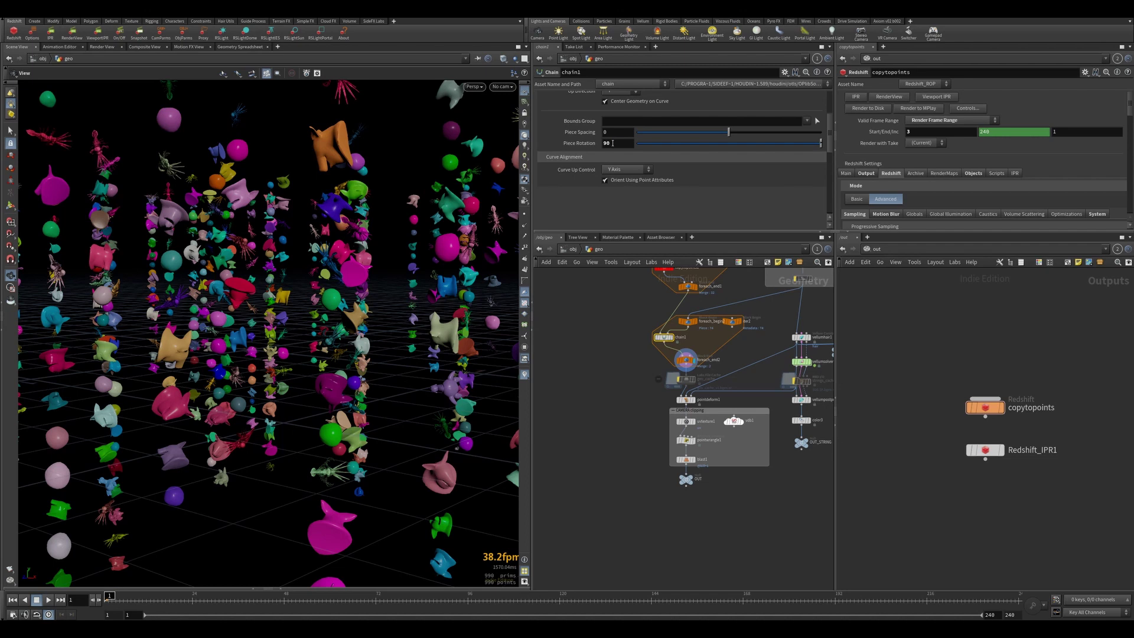
{"action": "double_click", "coordinate": [613, 143]}
{"action": "type", "text": "0"}
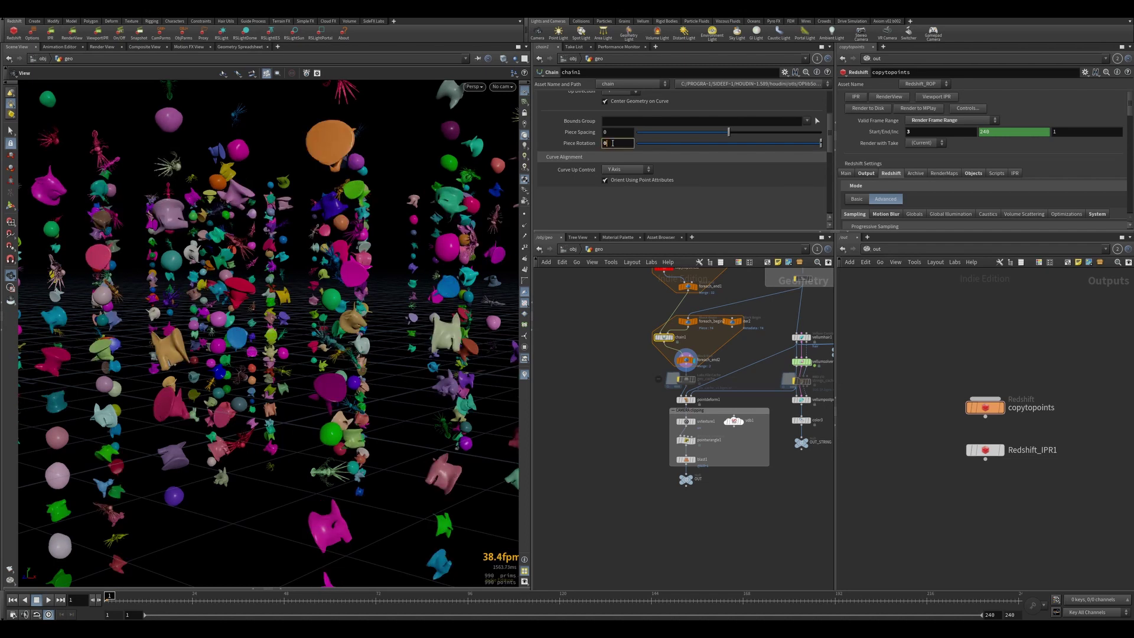
{"action": "key", "text": "Return"}
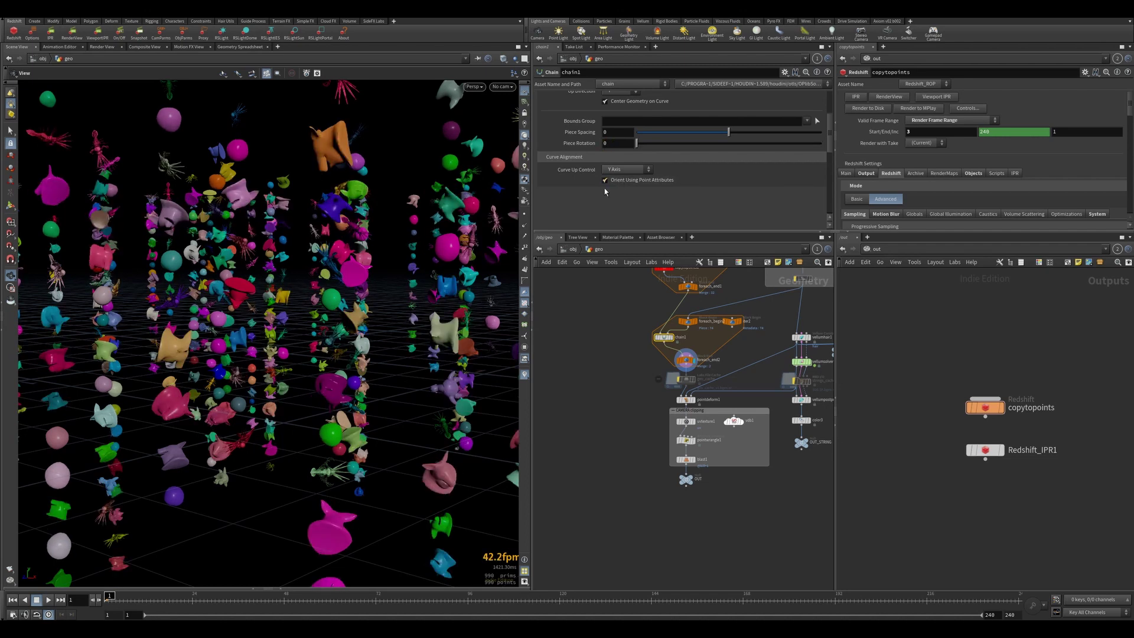
Step: Lower chain1's Map Length Using value to about 0.88 in the Chain Pattern settings
{"action": "scroll", "coordinate": [620, 206], "scroll_direction": "up", "scroll_amount": 3}
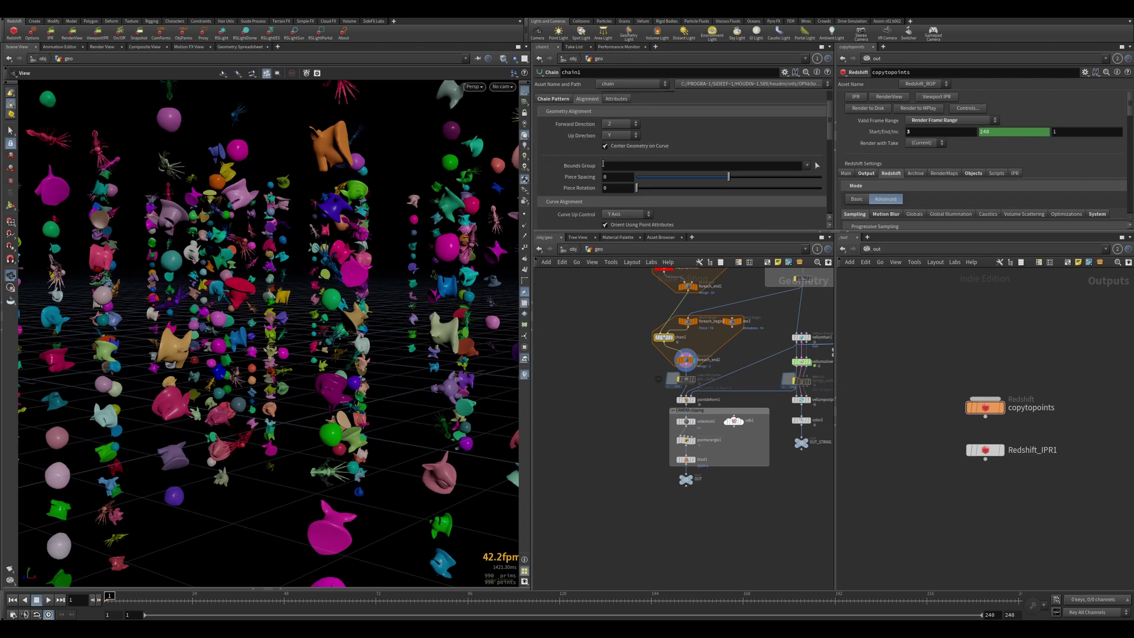
{"action": "left_click", "coordinate": [558, 101]}
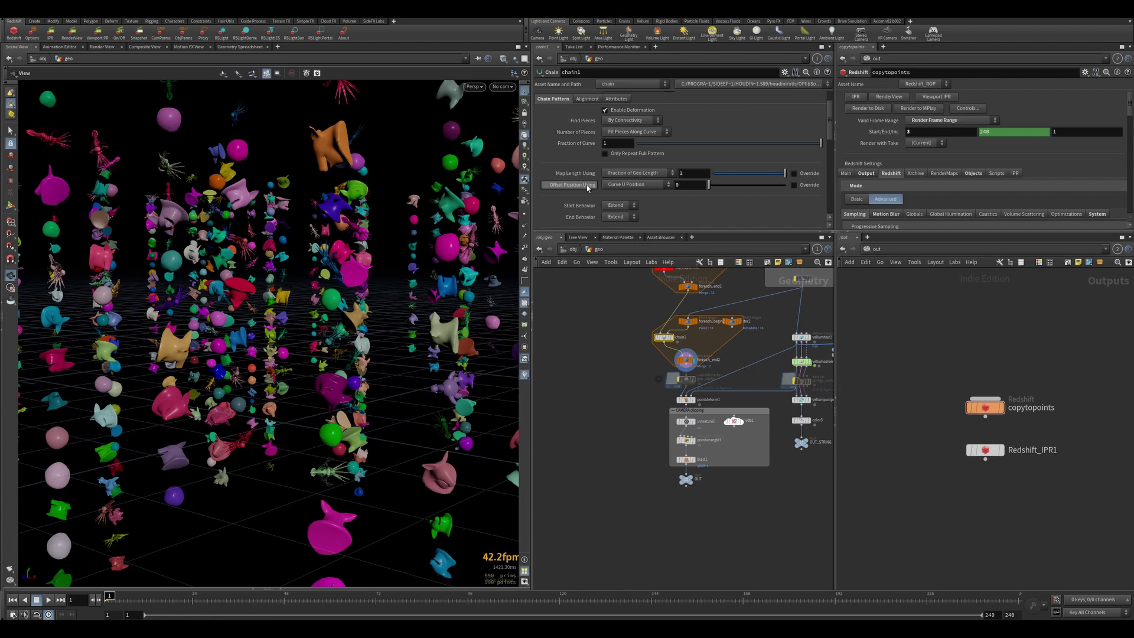
{"action": "scroll", "coordinate": [609, 139], "scroll_direction": "down", "scroll_amount": 3}
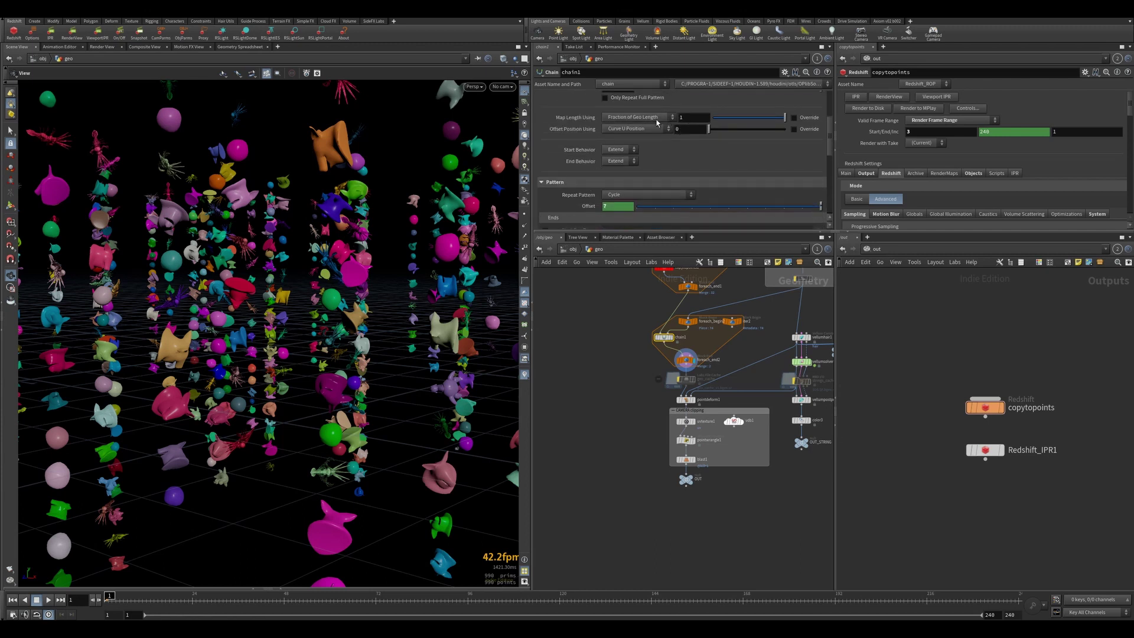
{"action": "mouse_move", "coordinate": [694, 116]}
{"action": "middle_mouse_down"}
{"action": "mouse_move", "coordinate": [691, 130]}
{"action": "mouse_move", "coordinate": [646, 130]}
{"action": "mouse_move", "coordinate": [687, 136]}
{"action": "middle_mouse_up"}
{"action": "scroll", "coordinate": [597, 177], "scroll_direction": "up", "scroll_amount": 5}
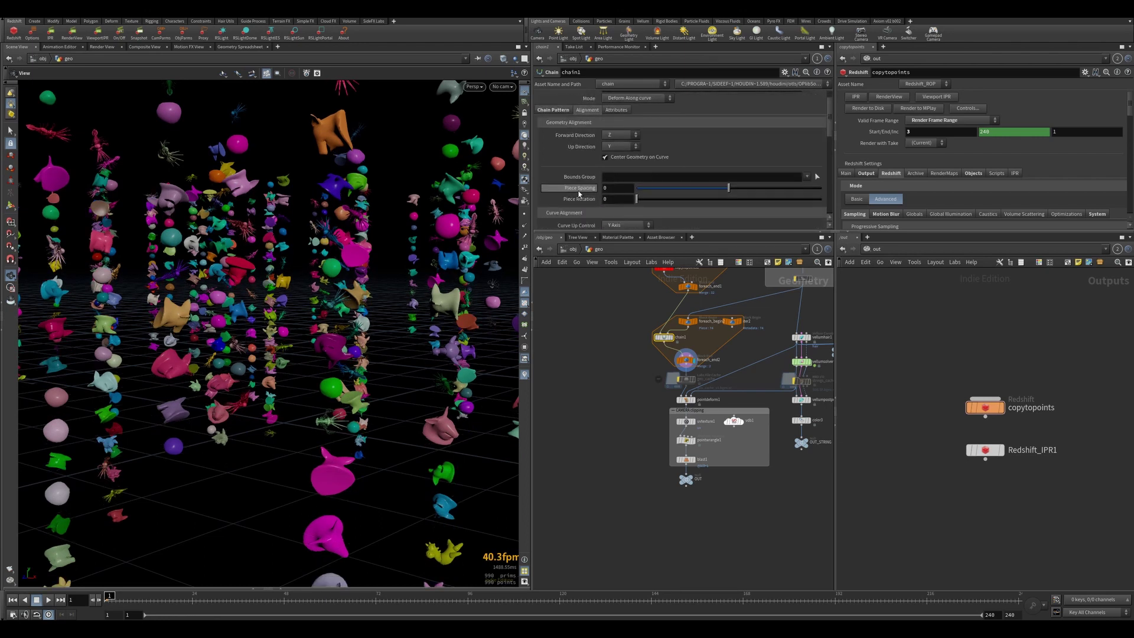
{"action": "left_click", "coordinate": [566, 123]}
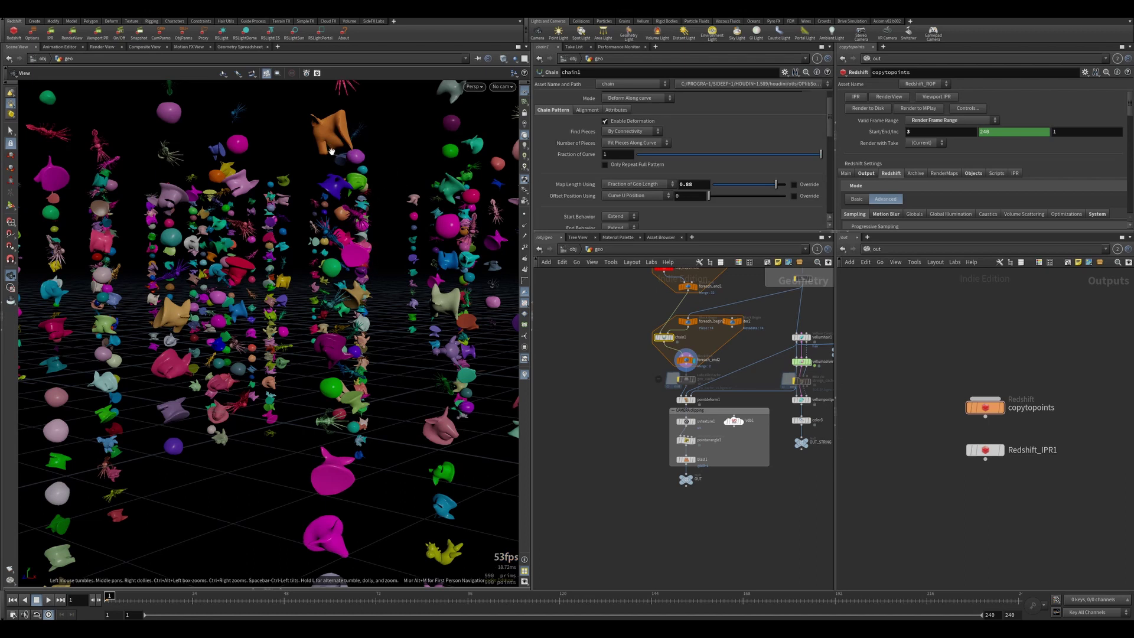
Step: Compare chain1's Map Length Using value at 2 and 0, and set it back to 1
{"action": "left_click", "coordinate": [694, 186]}
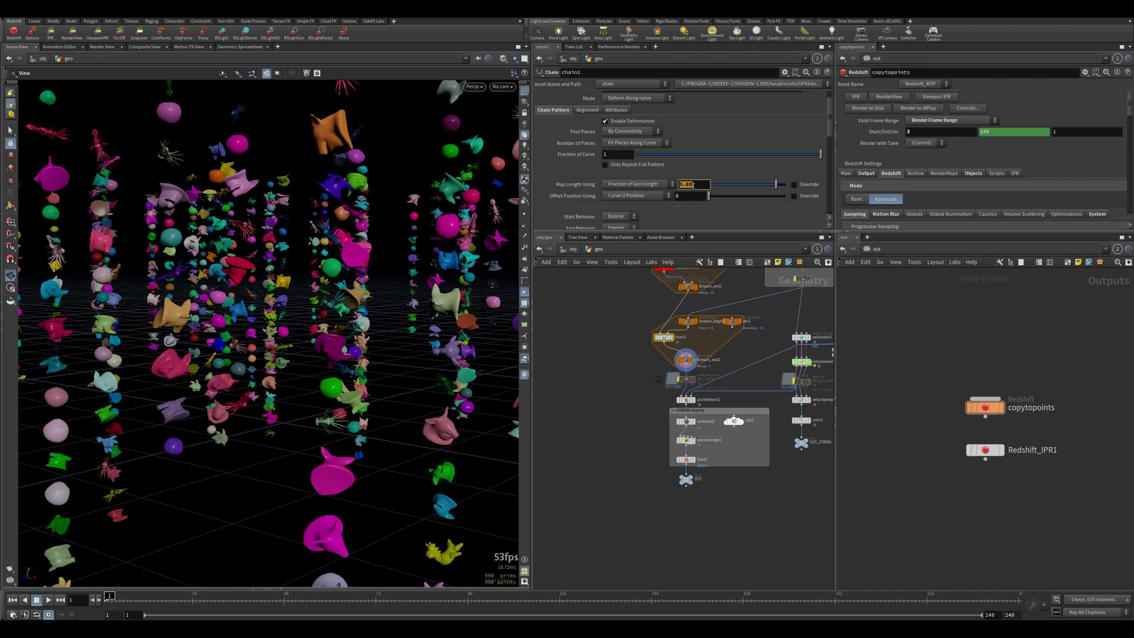
{"action": "type", "text": "2"}
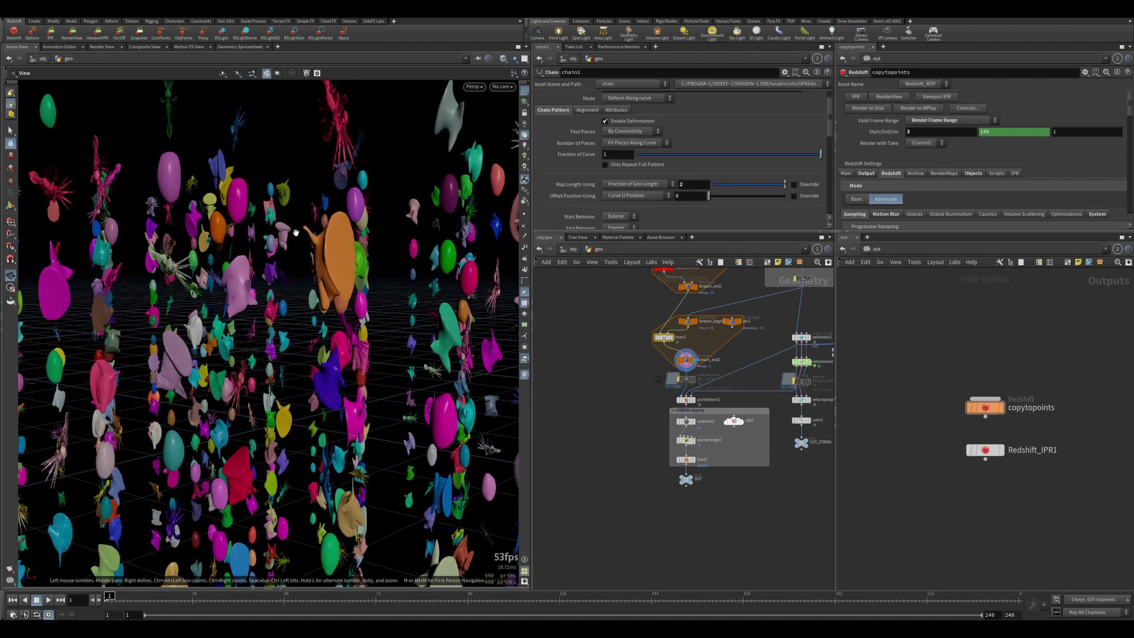
{"action": "mouse_move", "coordinate": [340, 257]}
{"action": "left_mouse_down"}
{"action": "mouse_move", "coordinate": [278, 248]}
{"action": "mouse_move", "coordinate": [348, 236]}
{"action": "mouse_move", "coordinate": [361, 259]}
{"action": "mouse_move", "coordinate": [334, 269]}
{"action": "left_mouse_up"}
{"action": "left_click", "coordinate": [686, 184]}
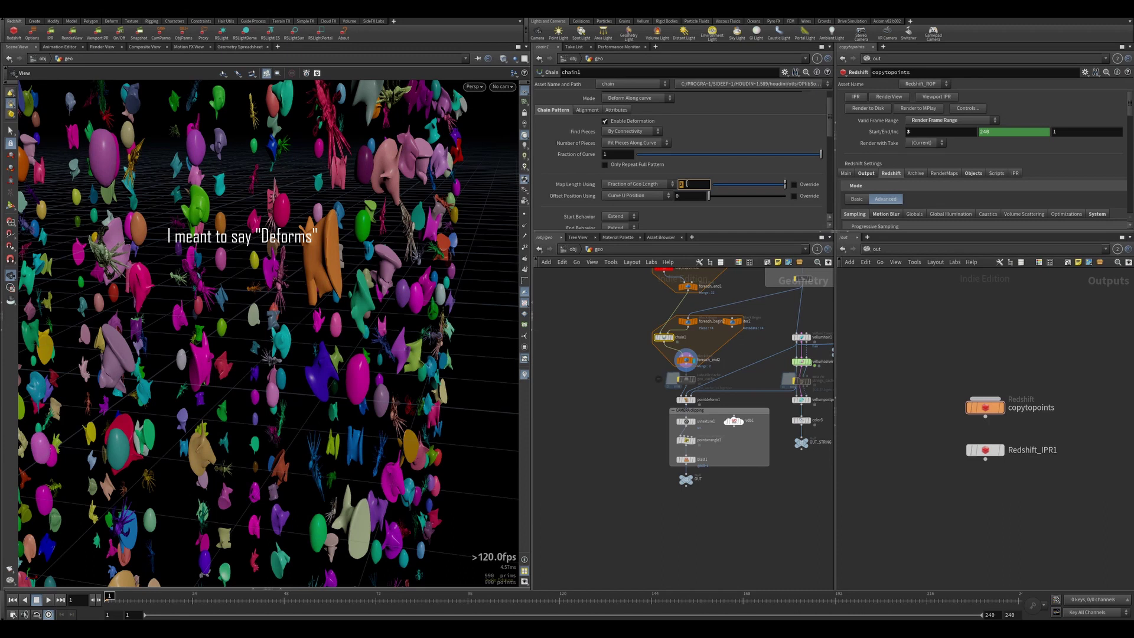
{"action": "key", "text": "Return"}
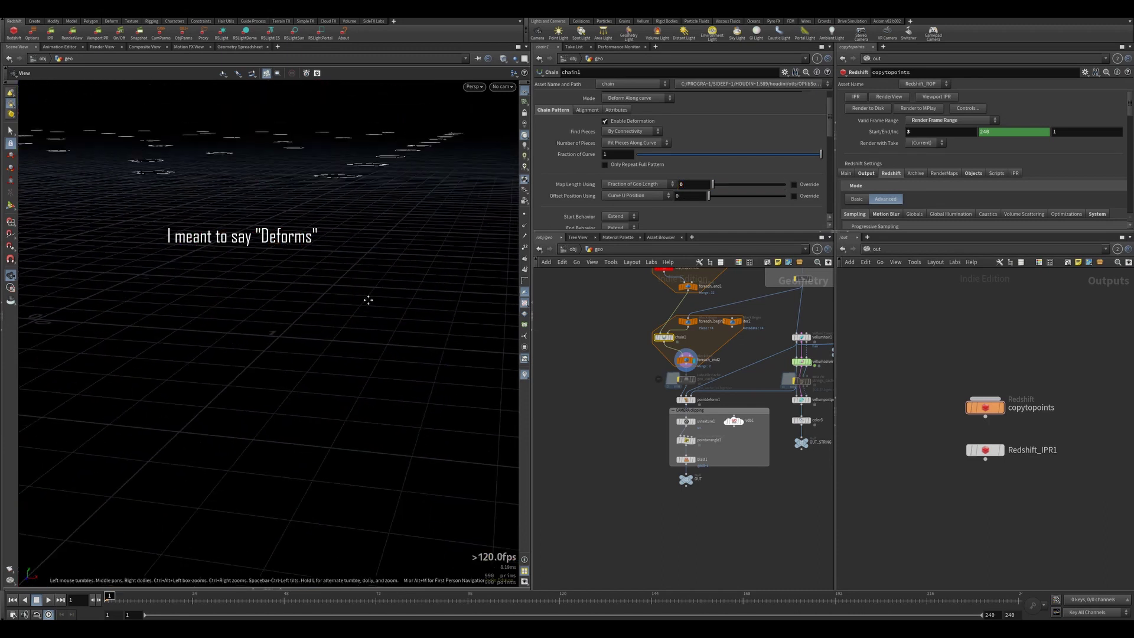
{"action": "left_click", "coordinate": [685, 186]}
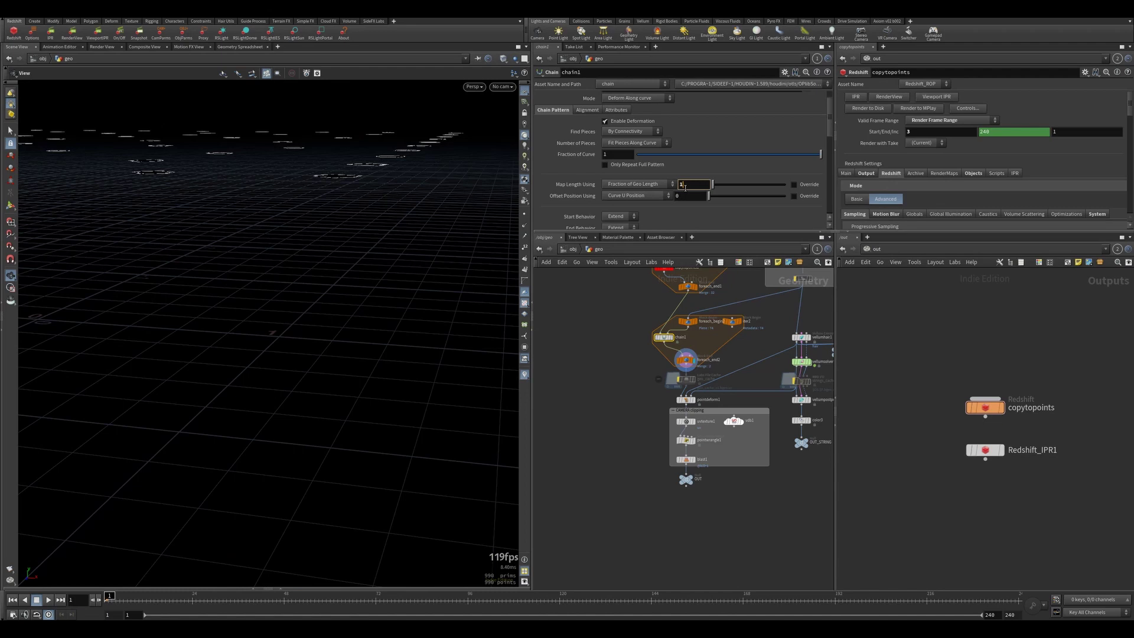
{"action": "key", "text": "Return"}
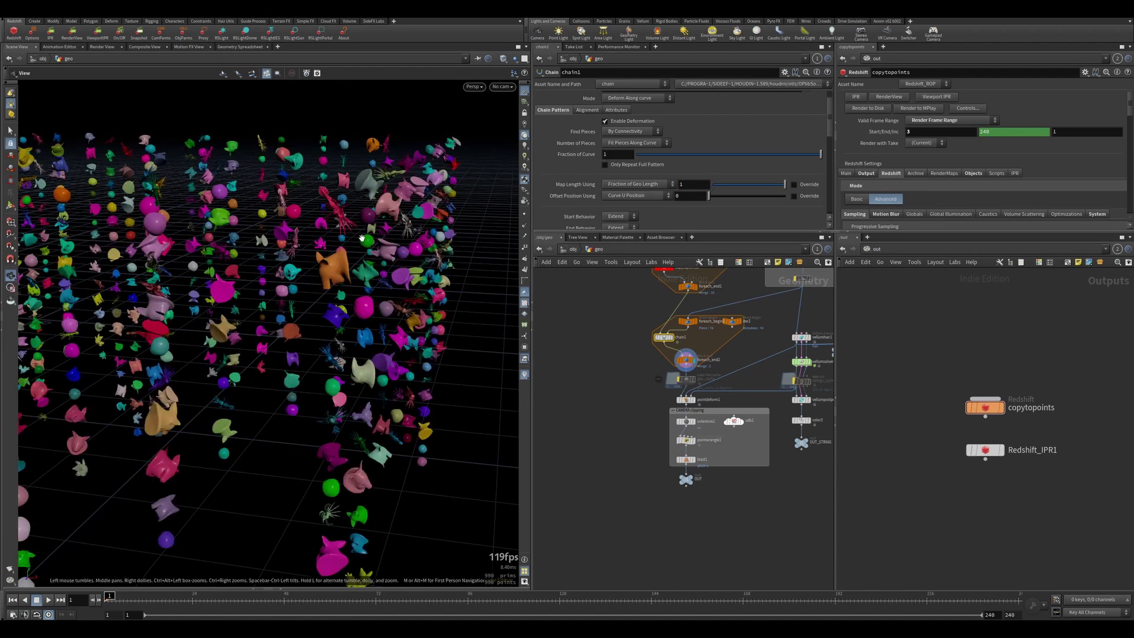
Step: Try an Offset Position Using value of 0.8 on chain1, and return it to 0
{"action": "middle_click_drag", "start_coordinate": [689, 198], "coordinate": [730, 195]}
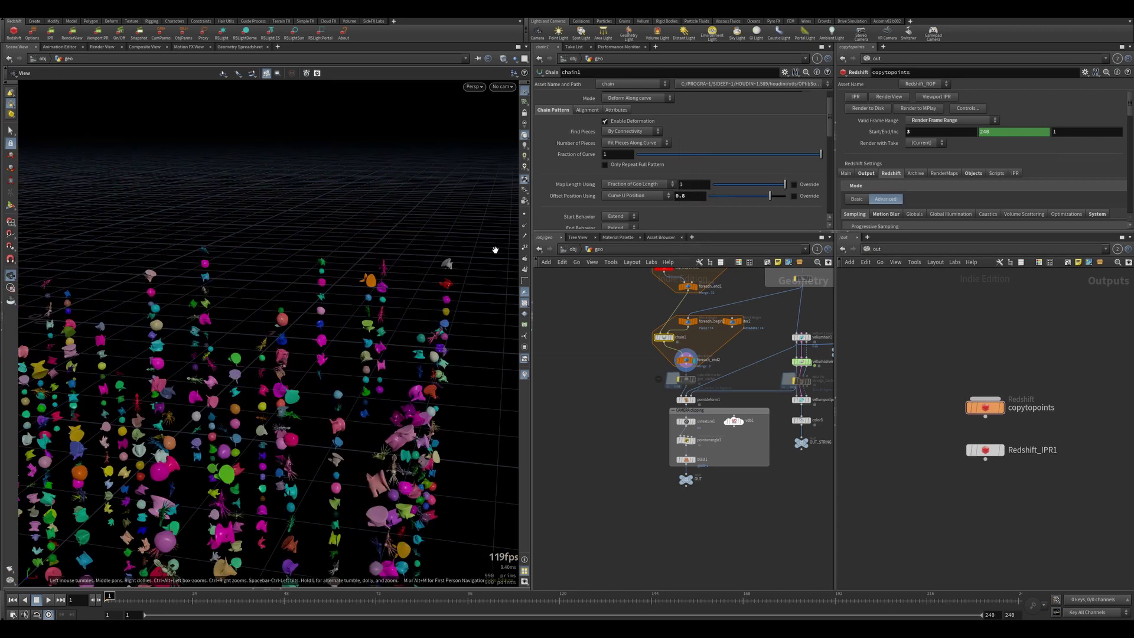
{"action": "double_click", "coordinate": [691, 195]}
{"action": "type", "text": "0"}
{"action": "key", "text": "Return"}
Step: Add a hand-drawn curve as the curve input of the second for-each block, and select chain1
{"action": "scroll", "coordinate": [756, 350], "scroll_direction": "down", "scroll_amount": 3}
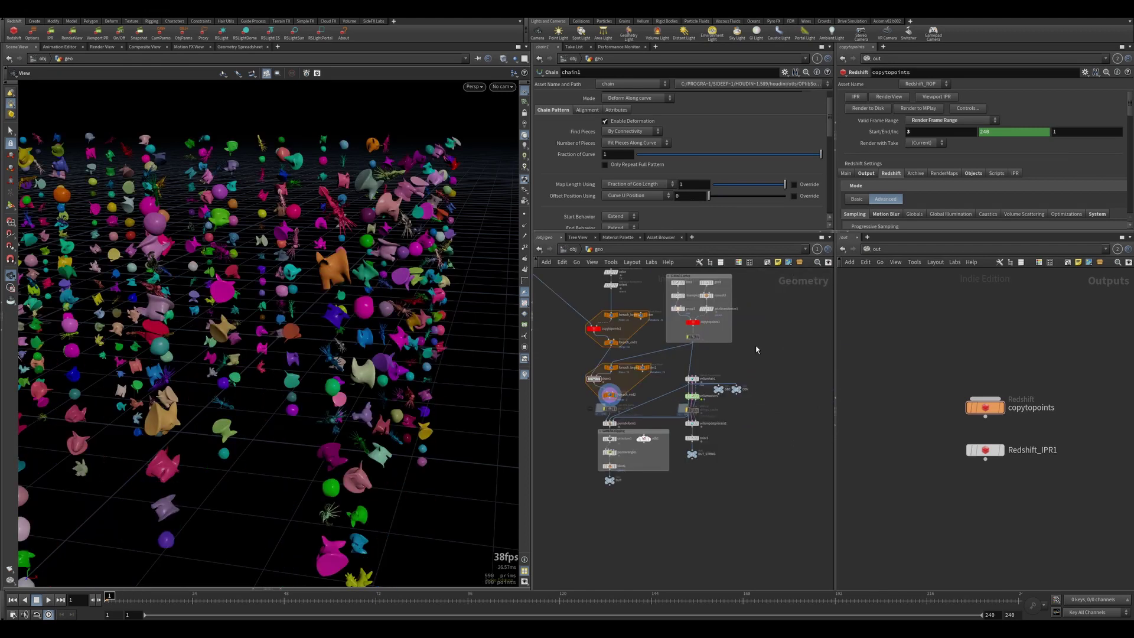
{"action": "key", "text": "Tab"}
{"action": "type", "text": "draw"}
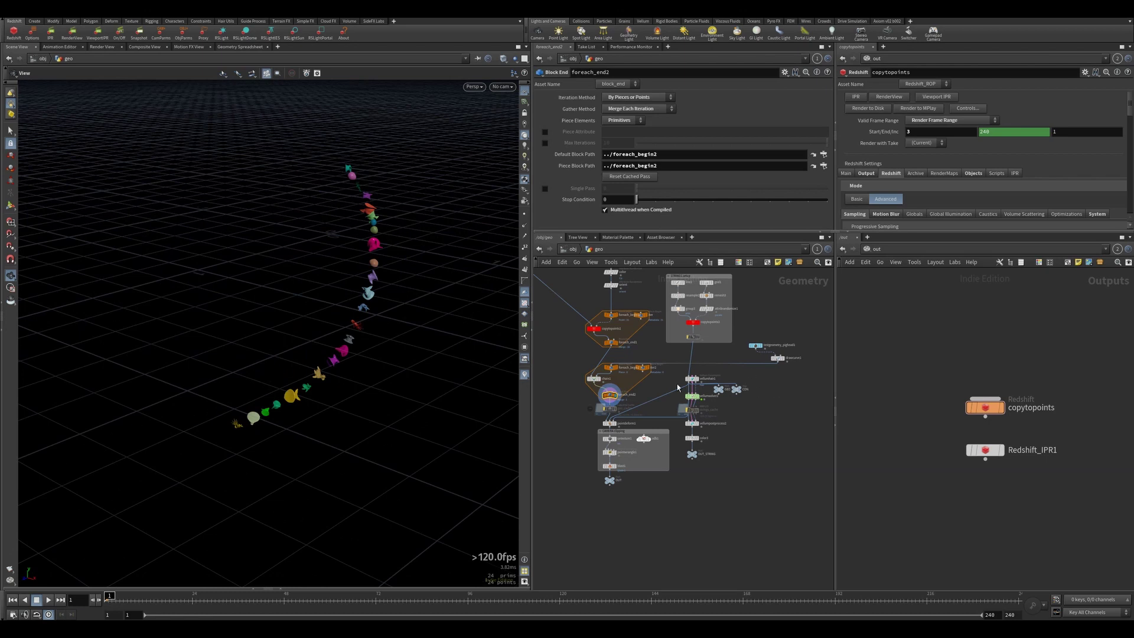
{"action": "left_click", "coordinate": [593, 379]}
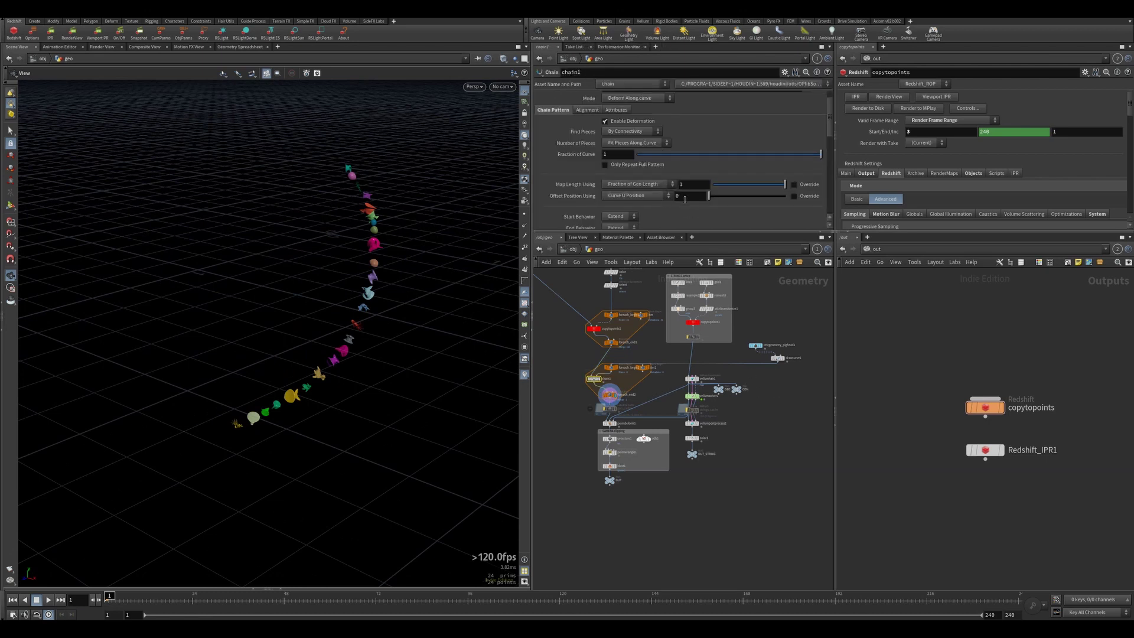
Step: Raise chain1's Offset Position Using to 0.9 and try Clamp as the End Behavior
{"action": "mouse_move", "coordinate": [684, 198]}
{"action": "middle_mouse_down"}
{"action": "mouse_move", "coordinate": [716, 199]}
{"action": "mouse_move", "coordinate": [664, 206]}
{"action": "mouse_move", "coordinate": [697, 205]}
{"action": "mouse_move", "coordinate": [666, 206]}
{"action": "mouse_move", "coordinate": [679, 204]}
{"action": "middle_mouse_up"}
{"action": "scroll", "coordinate": [651, 212], "scroll_direction": "down", "scroll_amount": 1}
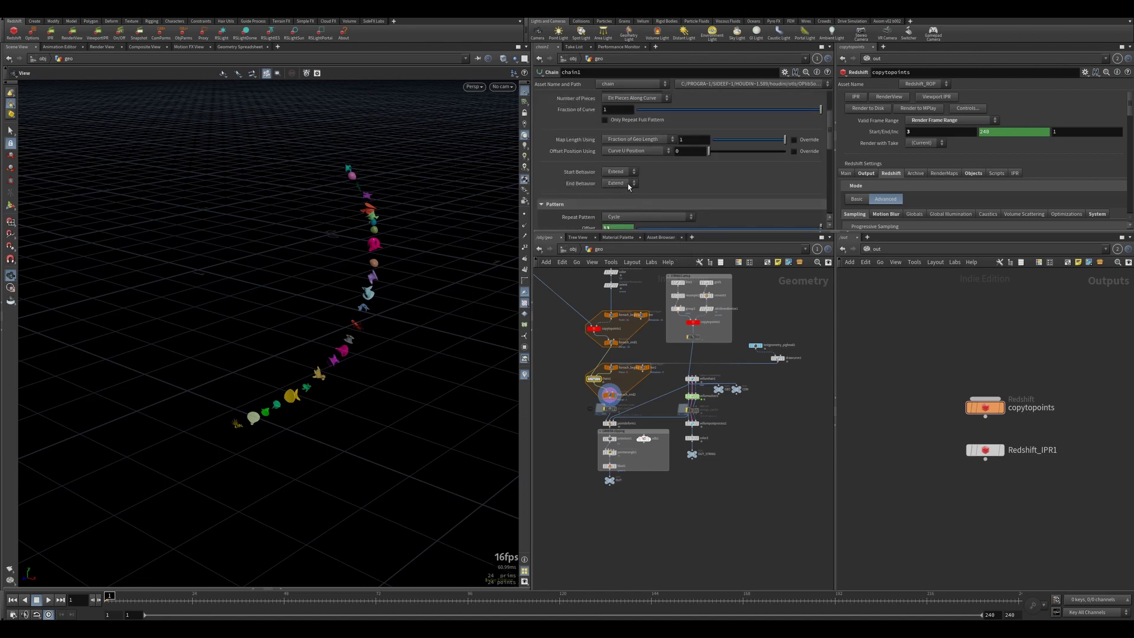
{"action": "left_click", "coordinate": [629, 186]}
{"action": "left_click", "coordinate": [622, 208]}
{"action": "left_click", "coordinate": [626, 188]}
{"action": "left_click", "coordinate": [622, 208]}
{"action": "middle_click_drag", "start_coordinate": [685, 152], "coordinate": [730, 151]}
{"action": "left_click", "coordinate": [618, 184]}
{"action": "left_click", "coordinate": [614, 200]}
{"action": "scroll", "coordinate": [228, 435], "scroll_direction": "up", "scroll_amount": 3}
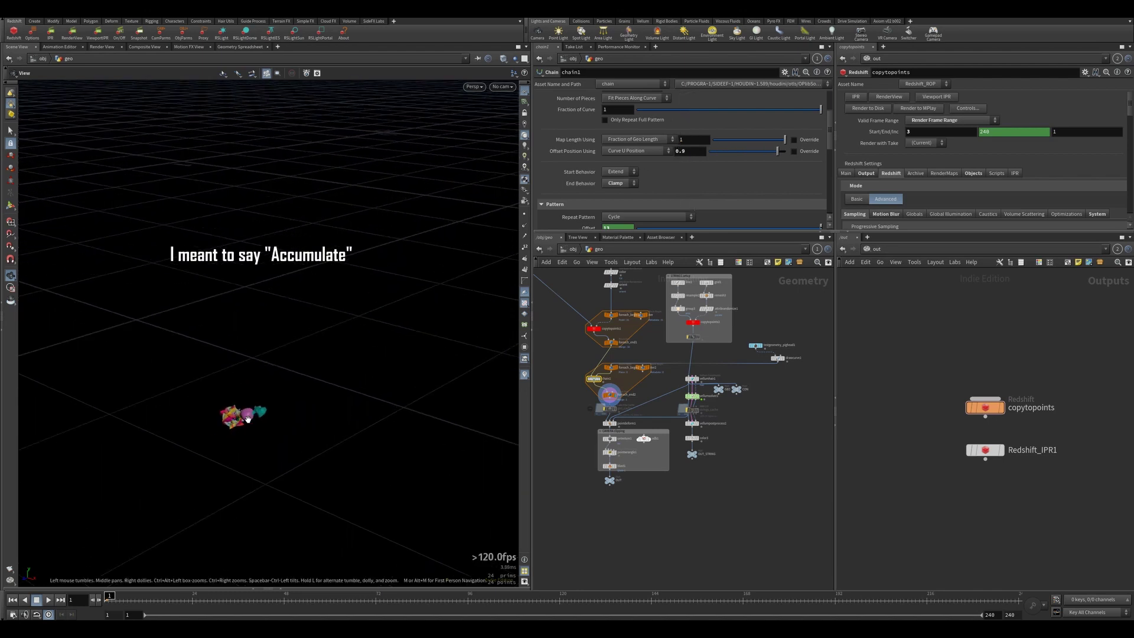
Step: Set chain1's End Behavior back to Extend and return Offset Position Using to 0
{"action": "left_click", "coordinate": [628, 185]}
{"action": "left_click", "coordinate": [620, 197]}
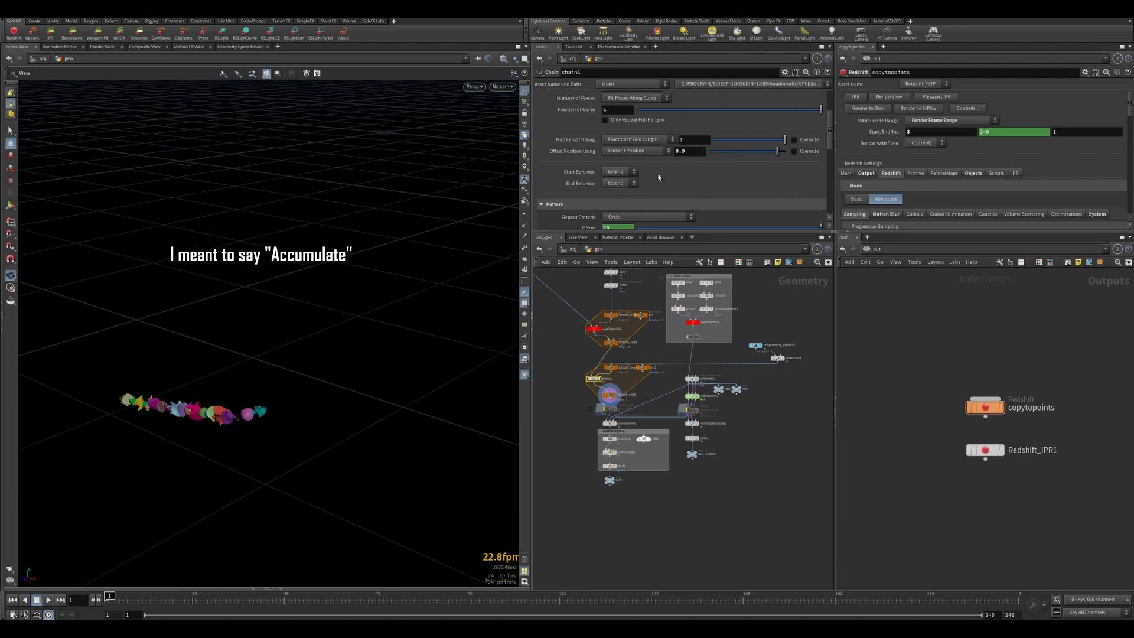
{"action": "left_click", "coordinate": [694, 152]}
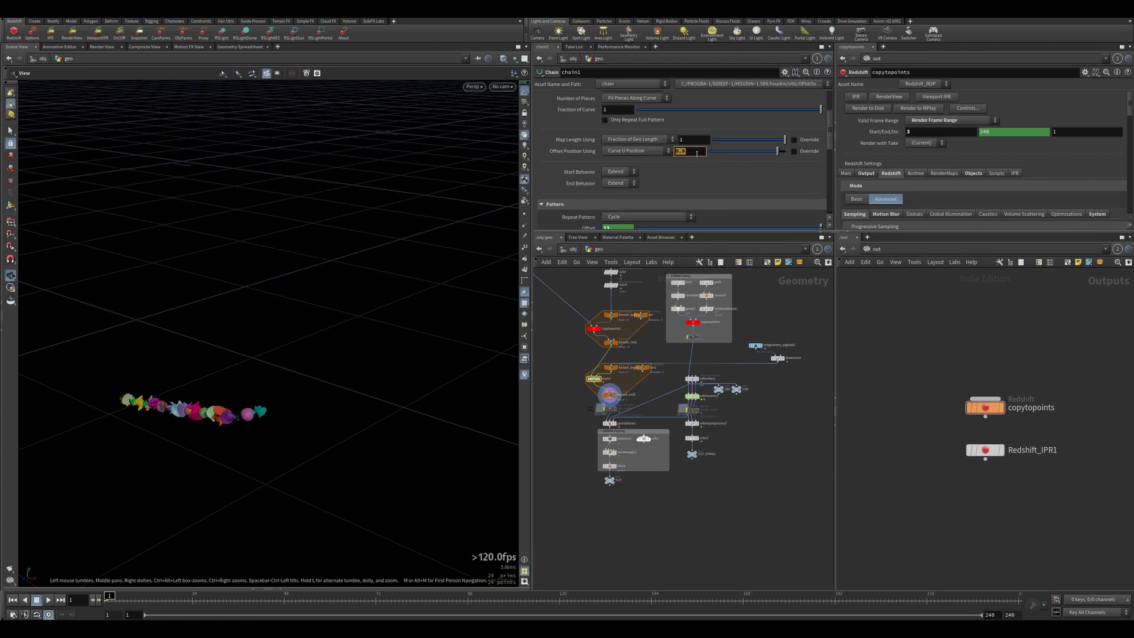
{"action": "type", "text": "0"}
{"action": "key", "text": "Return"}
Step: Examine the random expression that drives chain1's pattern Offset
{"action": "scroll", "coordinate": [594, 189], "scroll_direction": "down", "scroll_amount": 2}
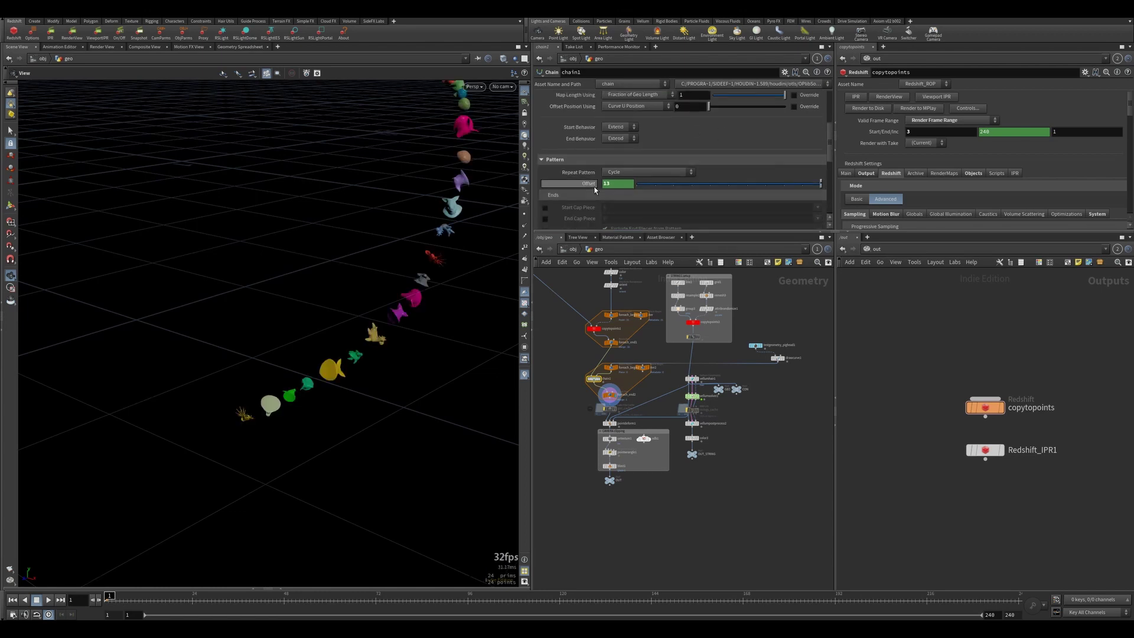
{"action": "left_click", "coordinate": [593, 185]}
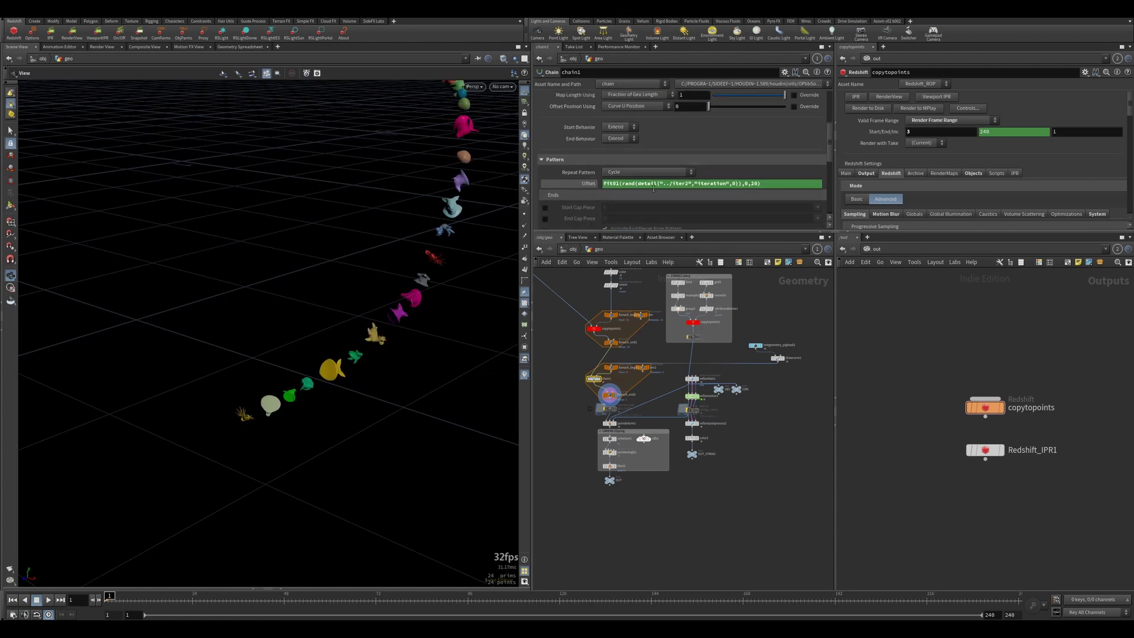
{"action": "left_click", "coordinate": [587, 184]}
Step: Reconnect the second for-each block's curve input from the drawn curve to the output of the string setup
{"action": "left_click_drag", "start_coordinate": [687, 365], "coordinate": [694, 347]}
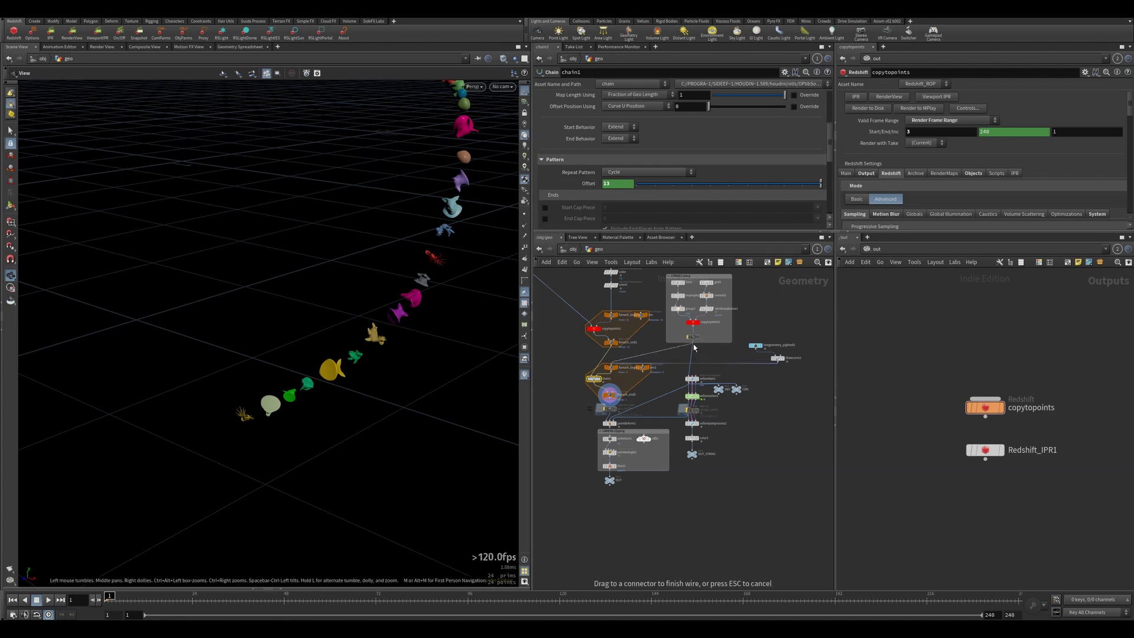
{"action": "scroll", "coordinate": [717, 283], "scroll_direction": "down", "scroll_amount": 3}
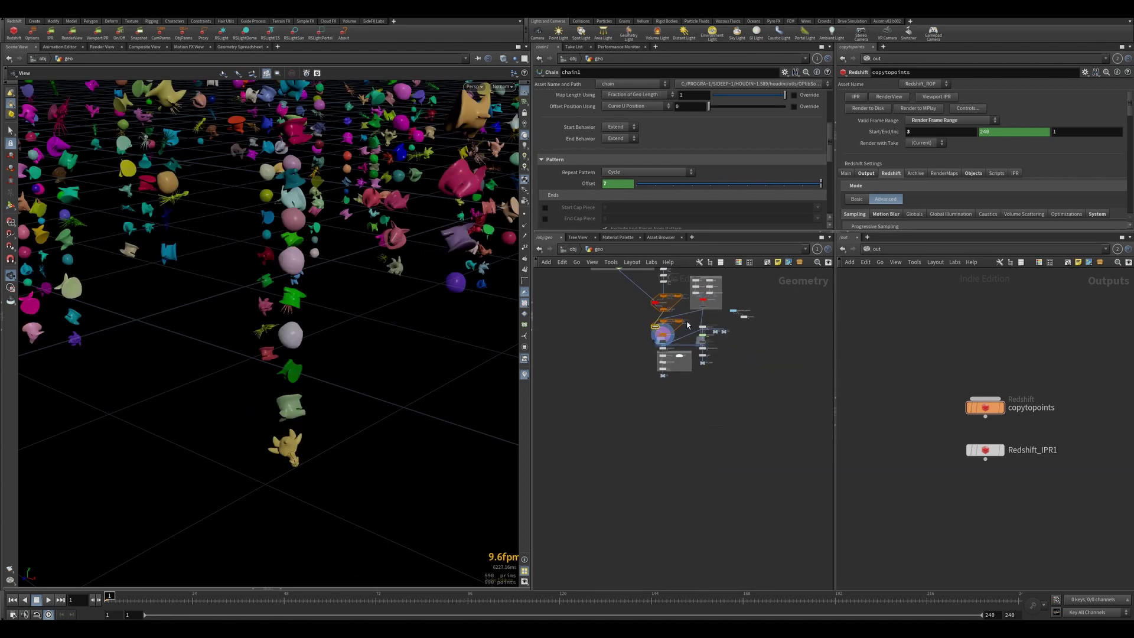
{"action": "scroll", "coordinate": [690, 326], "scroll_direction": "up", "scroll_amount": 4}
Step: Display vellumhair1, review its pin and stretch settings, and inspect group3, which defines the pins group
{"action": "left_click", "coordinate": [732, 336]}
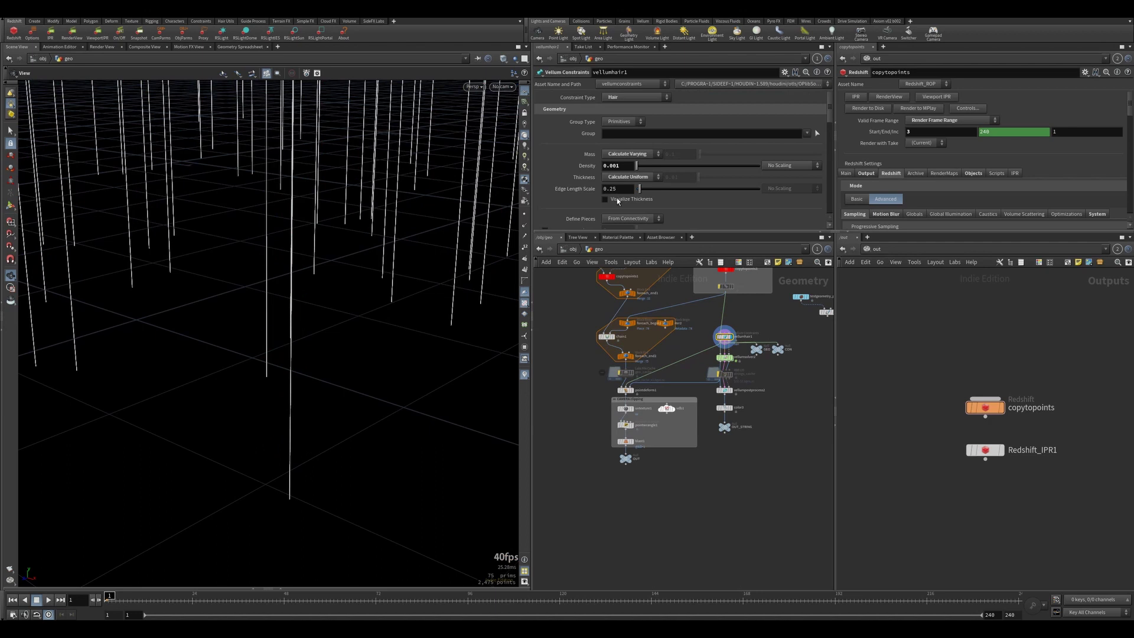
{"action": "scroll", "coordinate": [582, 186], "scroll_direction": "down", "scroll_amount": 10}
{"action": "scroll", "coordinate": [581, 186], "scroll_direction": "down", "scroll_amount": 3}
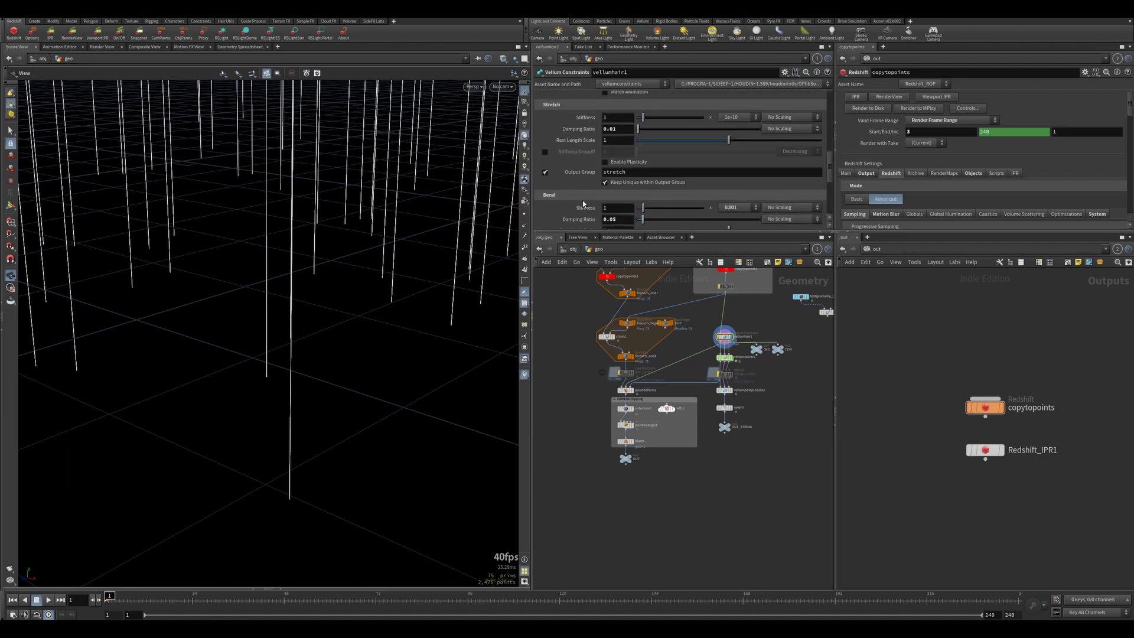
{"action": "scroll", "coordinate": [582, 200], "scroll_direction": "up", "scroll_amount": 6}
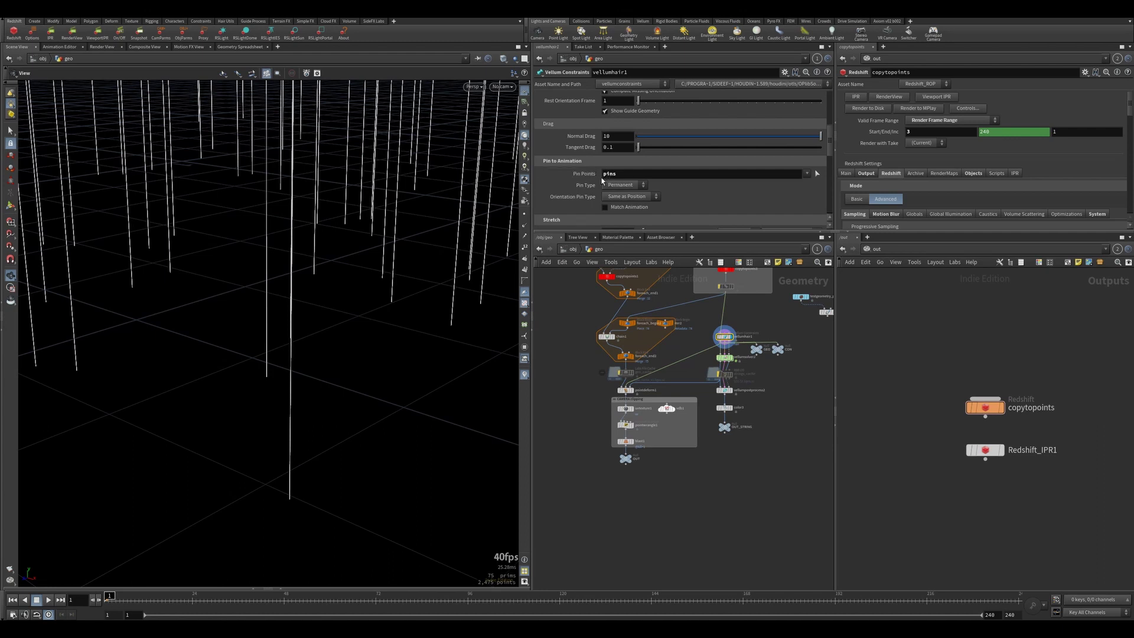
{"action": "scroll", "coordinate": [590, 200], "scroll_direction": "down", "scroll_amount": 3}
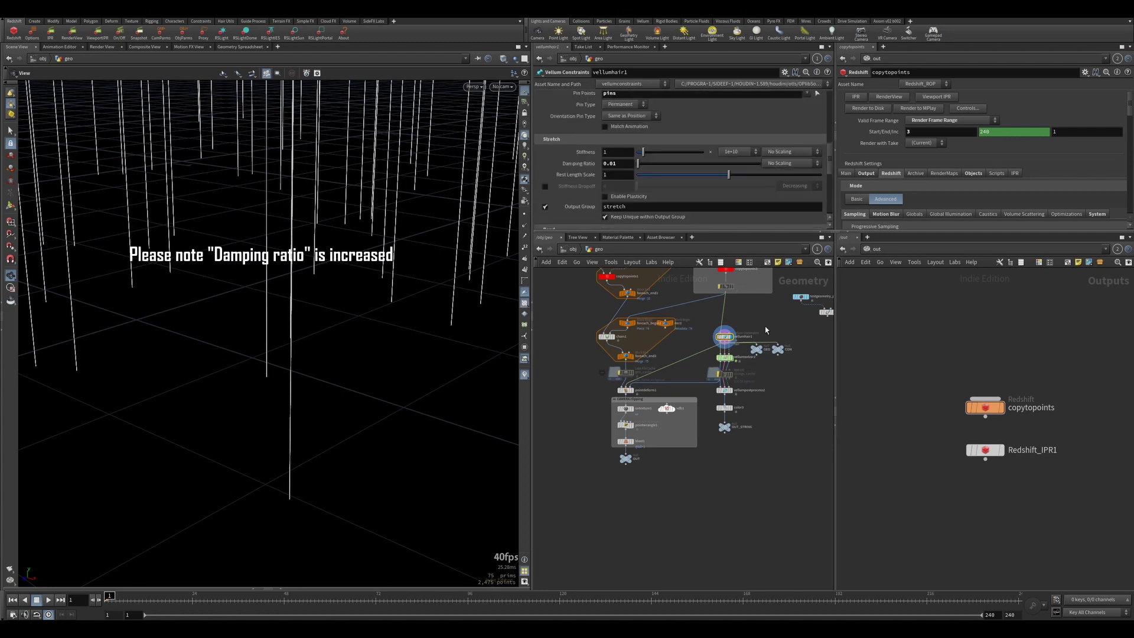
{"action": "middle_click_drag", "start_coordinate": [765, 326], "coordinate": [763, 387]}
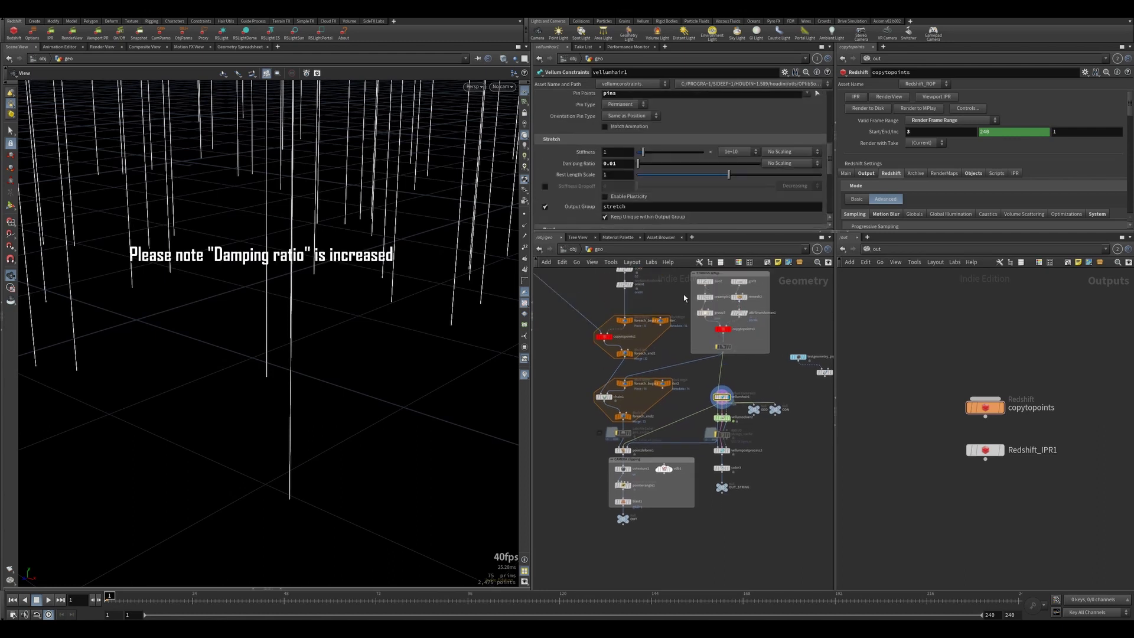
{"action": "left_click", "coordinate": [703, 315]}
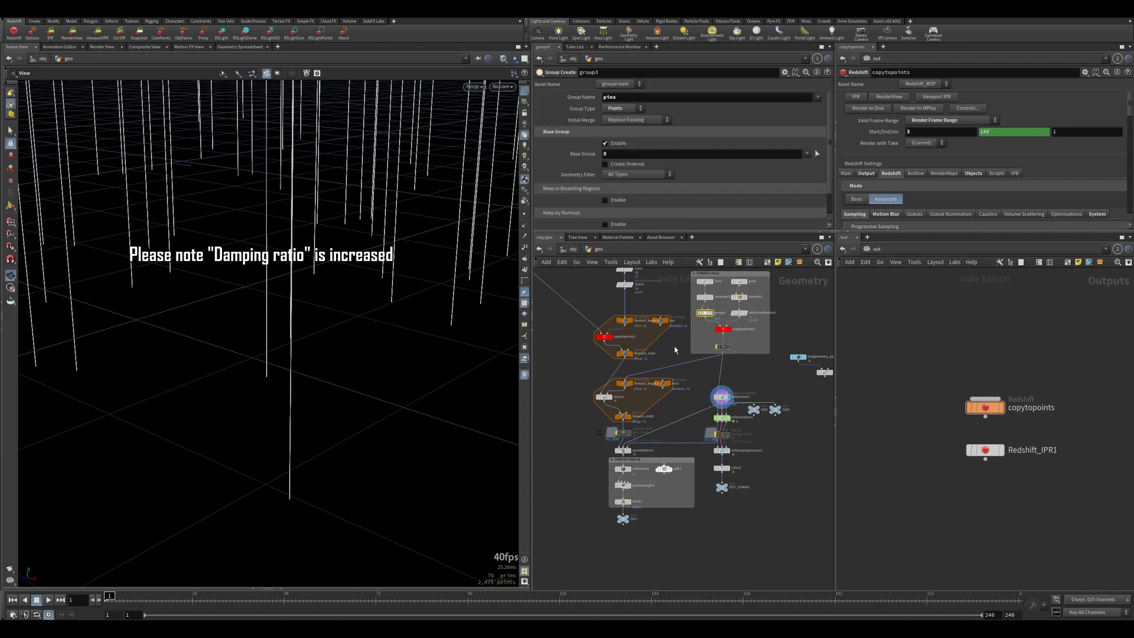
Step: Return to vellumhair1, enlarge its parameter area, and review the Stretch and Bend damping ratios and the density
{"action": "middle_click_drag", "start_coordinate": [675, 350], "coordinate": [663, 268]}
{"action": "left_click", "coordinate": [709, 315]}
{"action": "scroll", "coordinate": [571, 178], "scroll_direction": "down", "scroll_amount": 5}
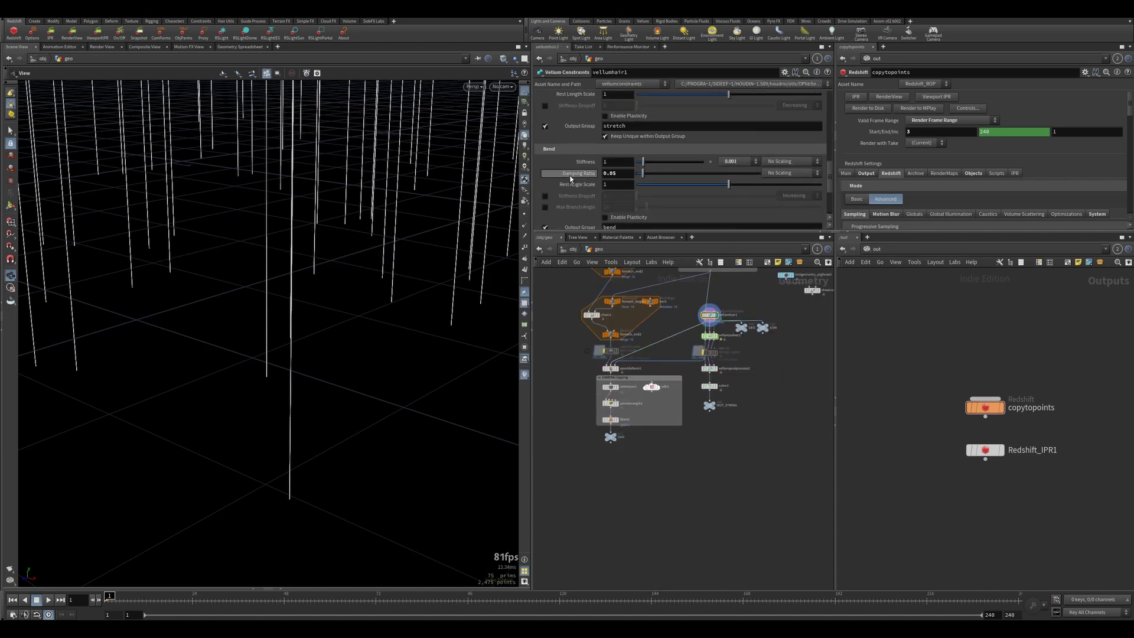
{"action": "scroll", "coordinate": [568, 180], "scroll_direction": "down", "scroll_amount": 3}
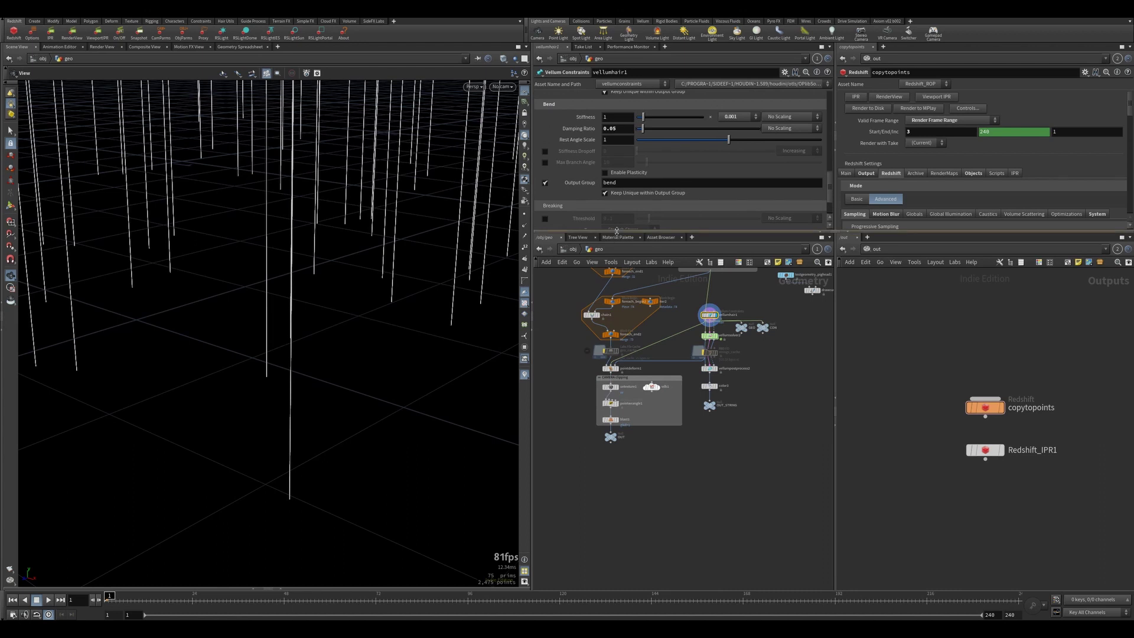
{"action": "left_click_drag", "start_coordinate": [616, 231], "coordinate": [614, 295]}
{"action": "scroll", "coordinate": [599, 225], "scroll_direction": "up", "scroll_amount": 5}
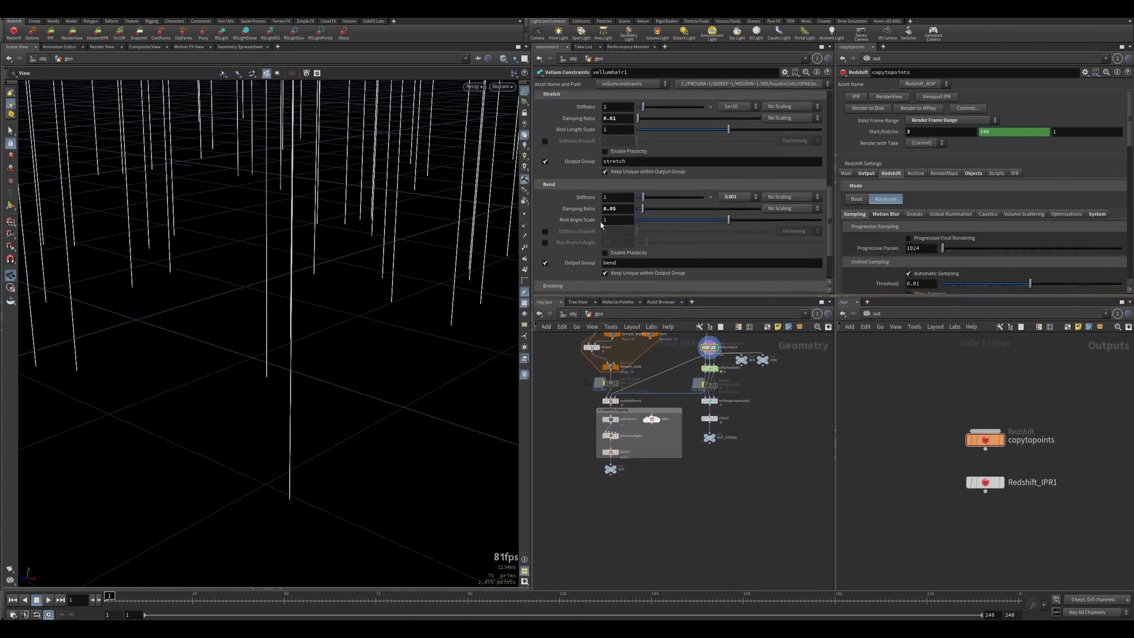
{"action": "scroll", "coordinate": [601, 220], "scroll_direction": "up", "scroll_amount": 7}
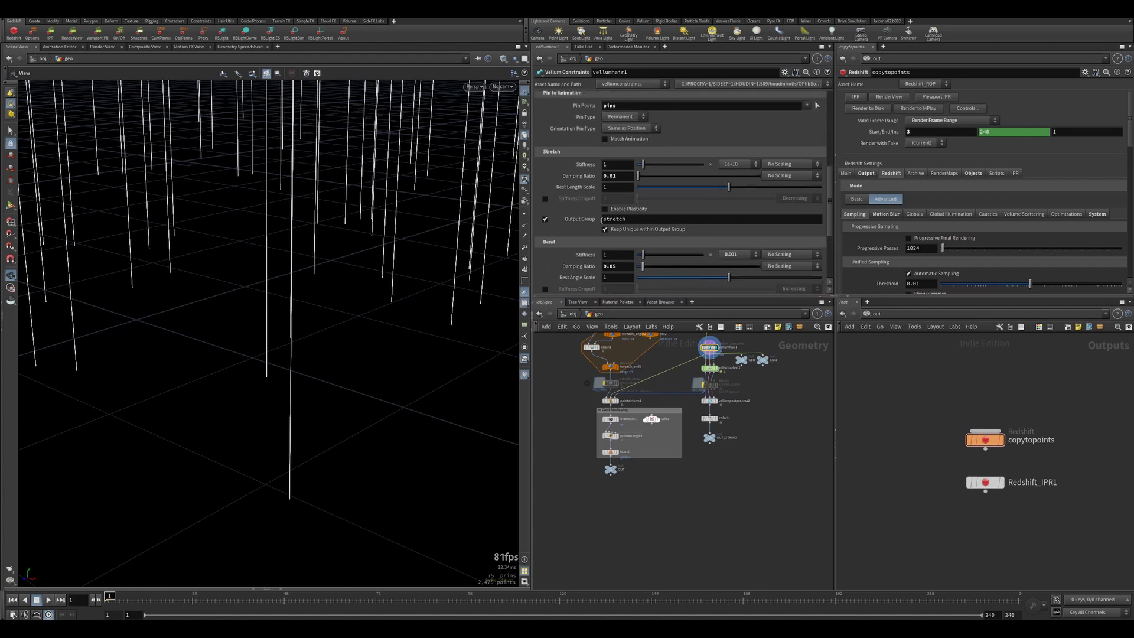
{"action": "scroll", "coordinate": [602, 221], "scroll_direction": "up", "scroll_amount": 12}
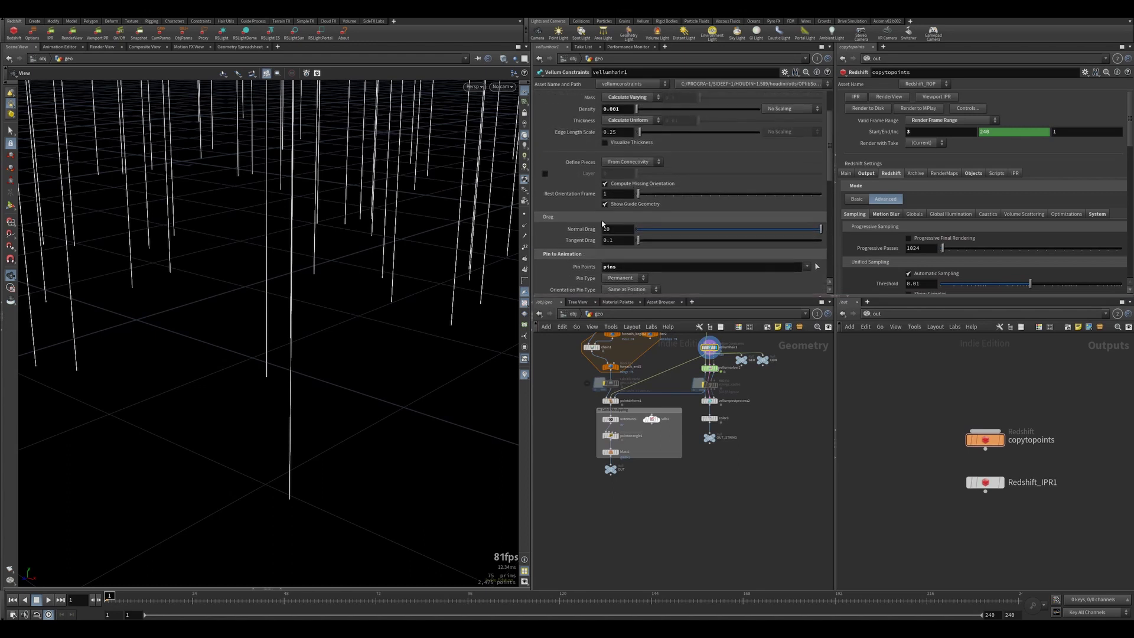
Step: Display vellumsolver2, check its ground position, and play the string simulation to frame 20
{"action": "left_click", "coordinate": [709, 368]}
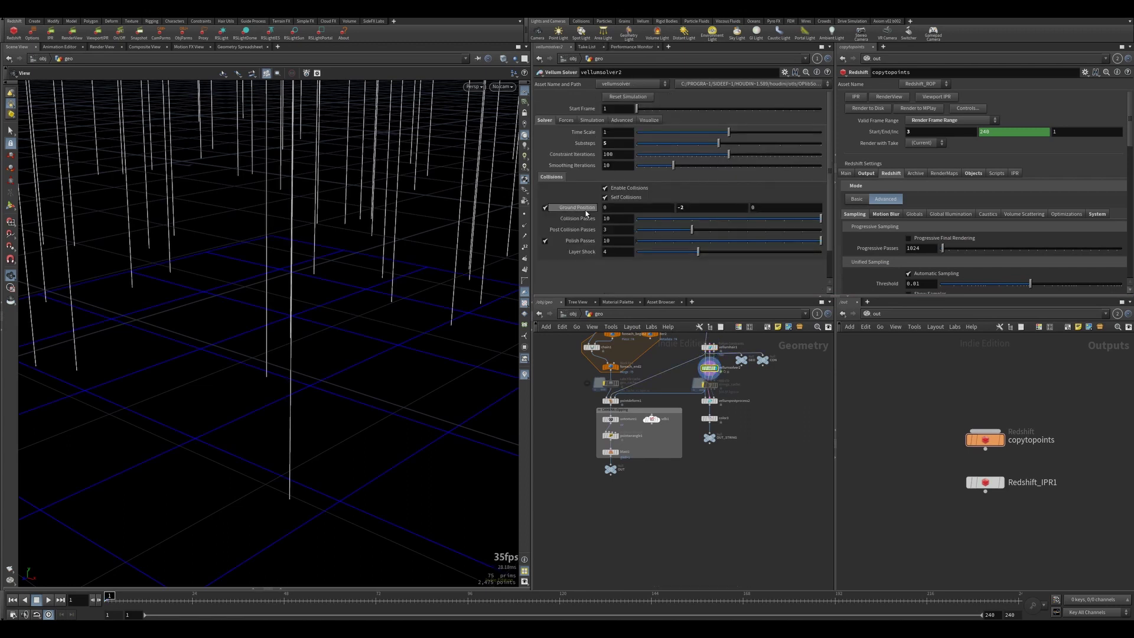
{"action": "left_click_drag", "start_coordinate": [461, 260], "coordinate": [375, 286]}
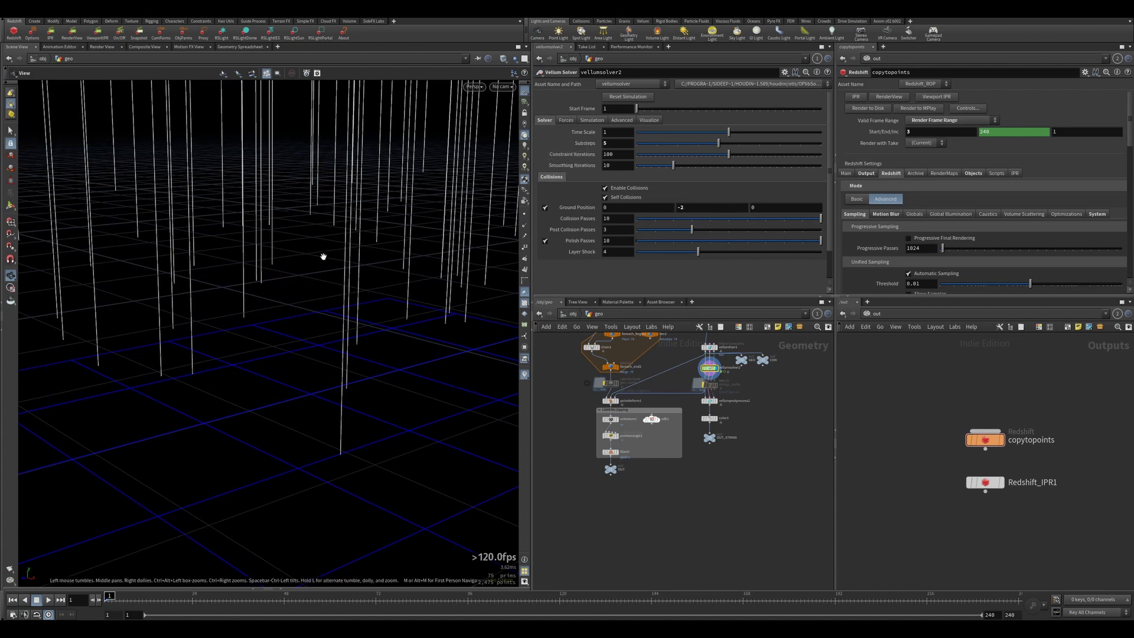
{"action": "scroll", "coordinate": [319, 274], "scroll_direction": "down", "scroll_amount": 8}
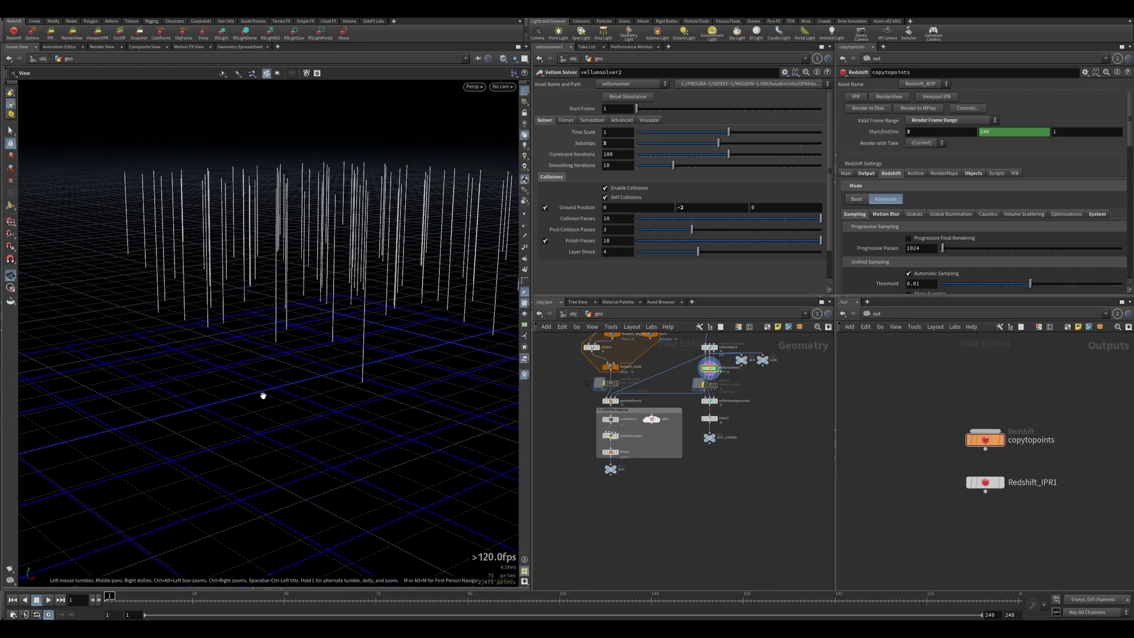
{"action": "key", "text": "Up"}
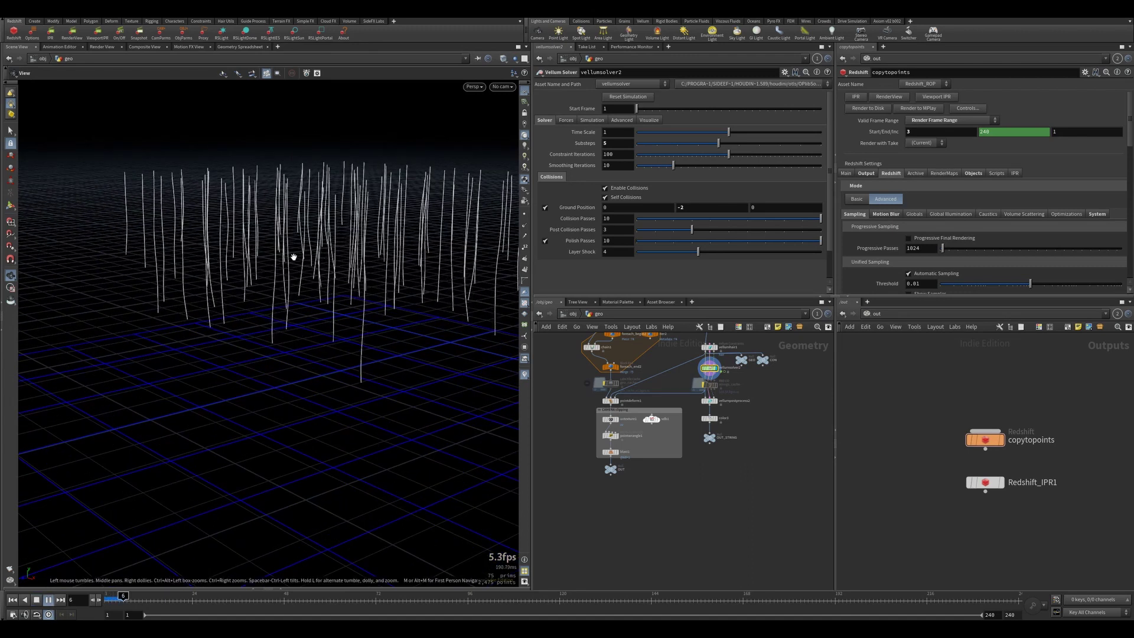
{"action": "left_click", "coordinate": [37, 601]}
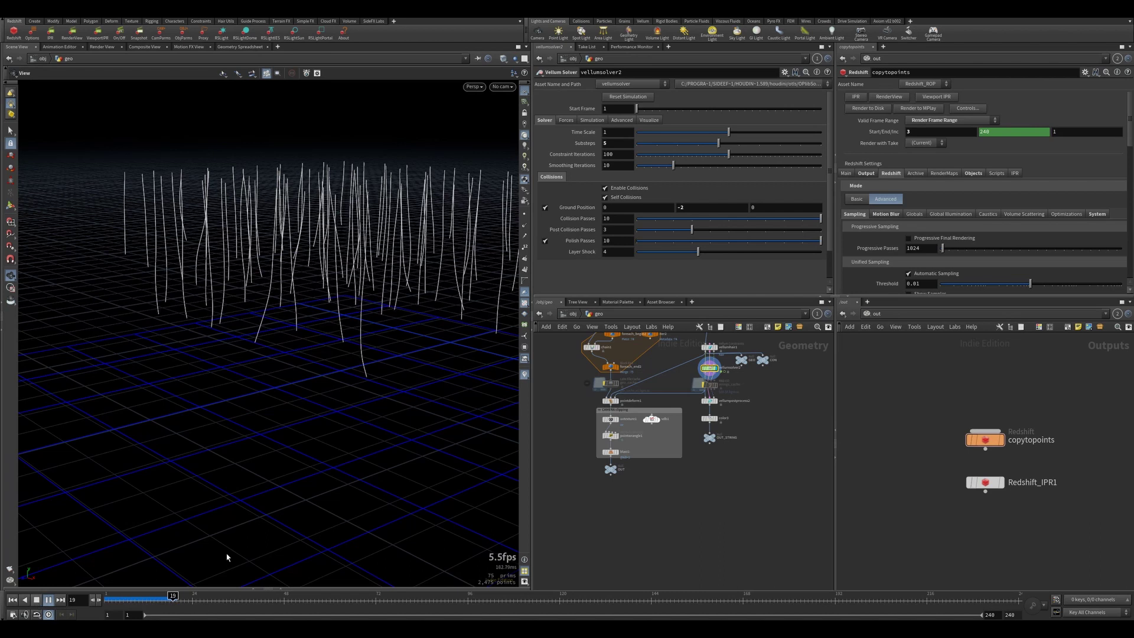
Step: Inspect the popwind1 noise settings in the forces network inside vellumsolver2, and return to the geo level
{"action": "double_click", "coordinate": [700, 368]}
{"action": "middle_click_drag", "start_coordinate": [636, 463], "coordinate": [646, 418]}
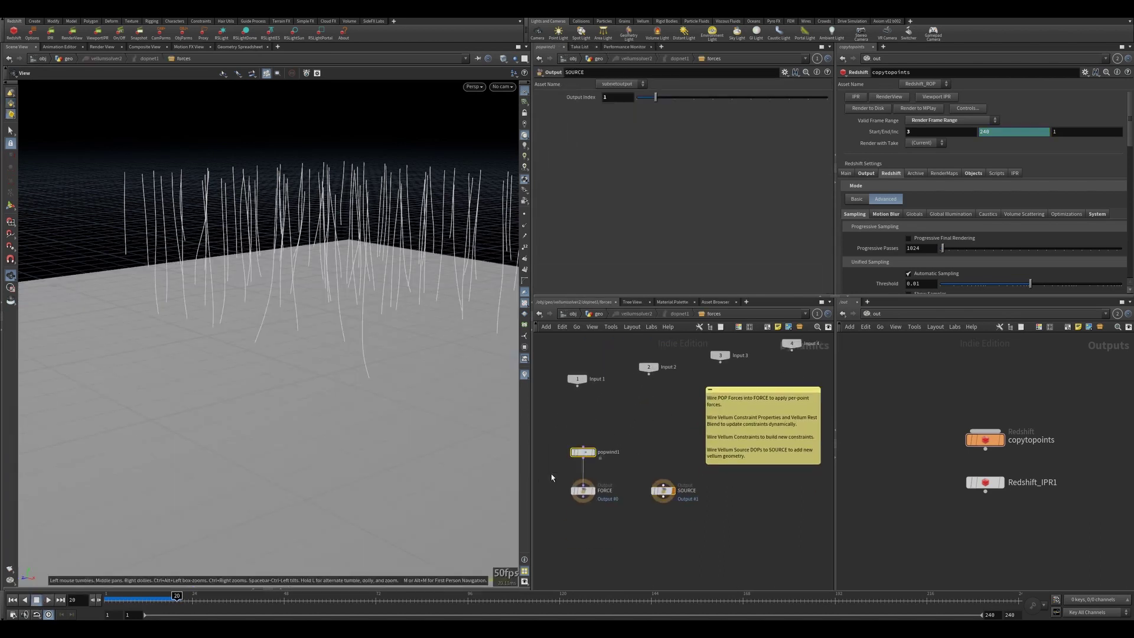
{"action": "left_click", "coordinate": [583, 452]}
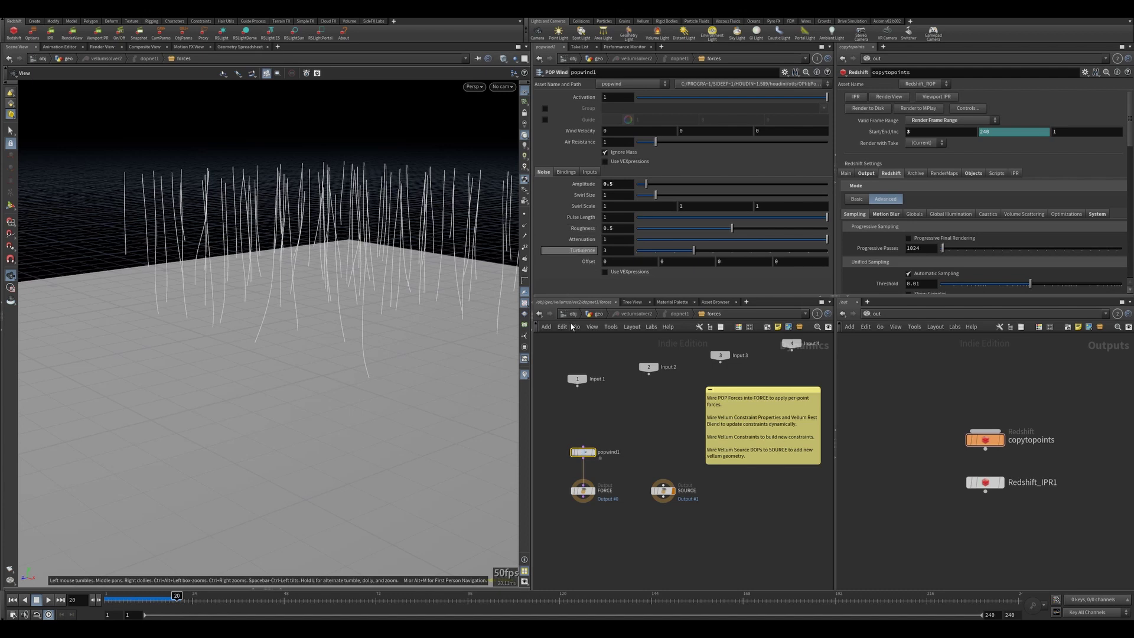
{"action": "left_click", "coordinate": [598, 314]}
Step: Look through cam1, play the string simulation from the first frame, and rewind to frame 1
{"action": "left_click_drag", "start_coordinate": [365, 264], "coordinate": [323, 304]}
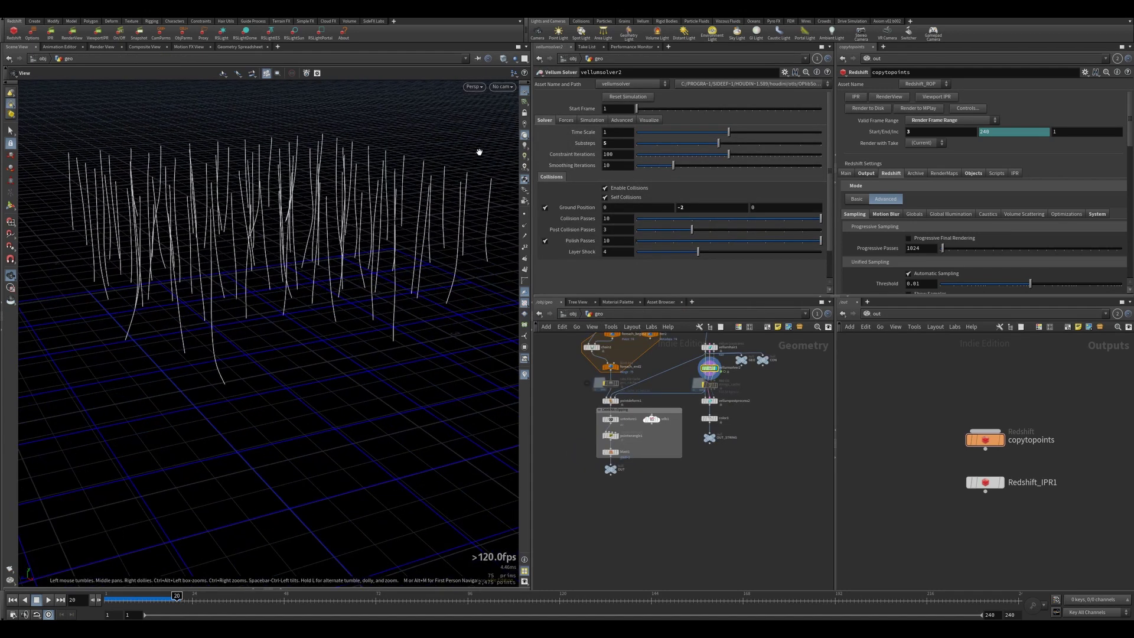
{"action": "left_click", "coordinate": [502, 86]}
{"action": "left_click", "coordinate": [561, 128]}
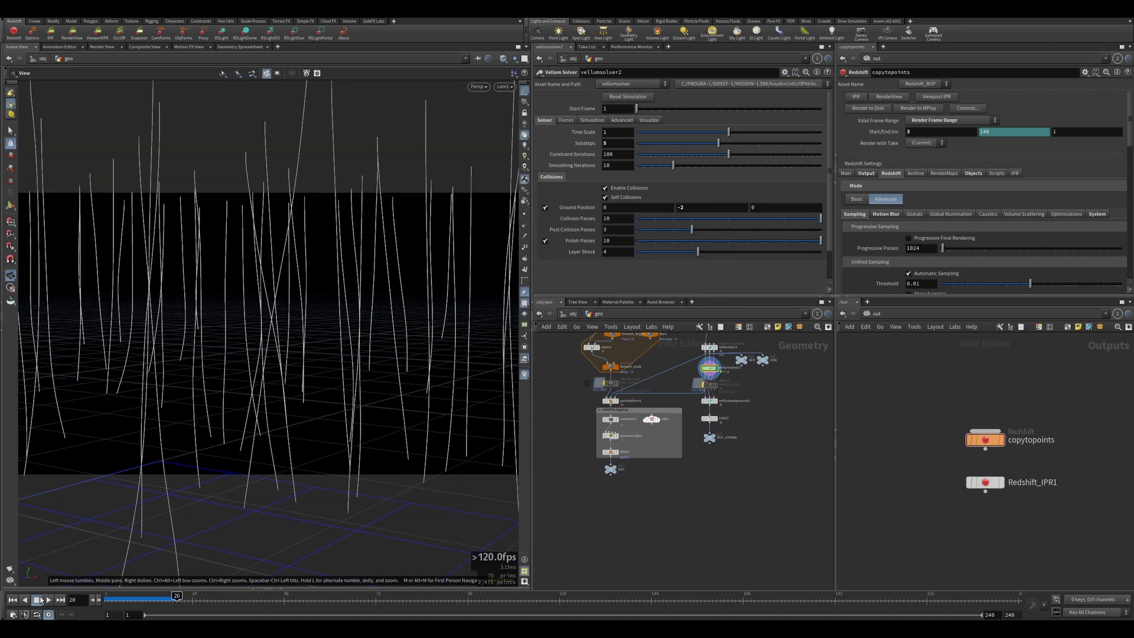
{"action": "left_click", "coordinate": [12, 599]}
{"action": "left_click", "coordinate": [48, 600]}
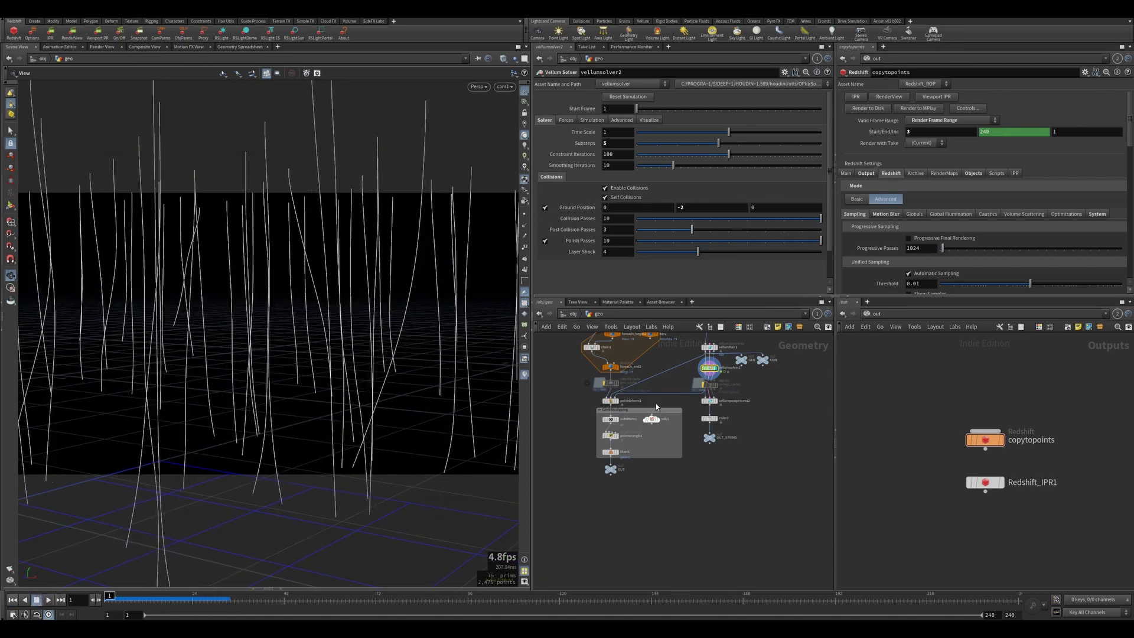
{"action": "left_click", "coordinate": [13, 601]}
Step: Display pointdeform1 and examine its capture and deform settings and its input connections
{"action": "left_click", "coordinate": [618, 405]}
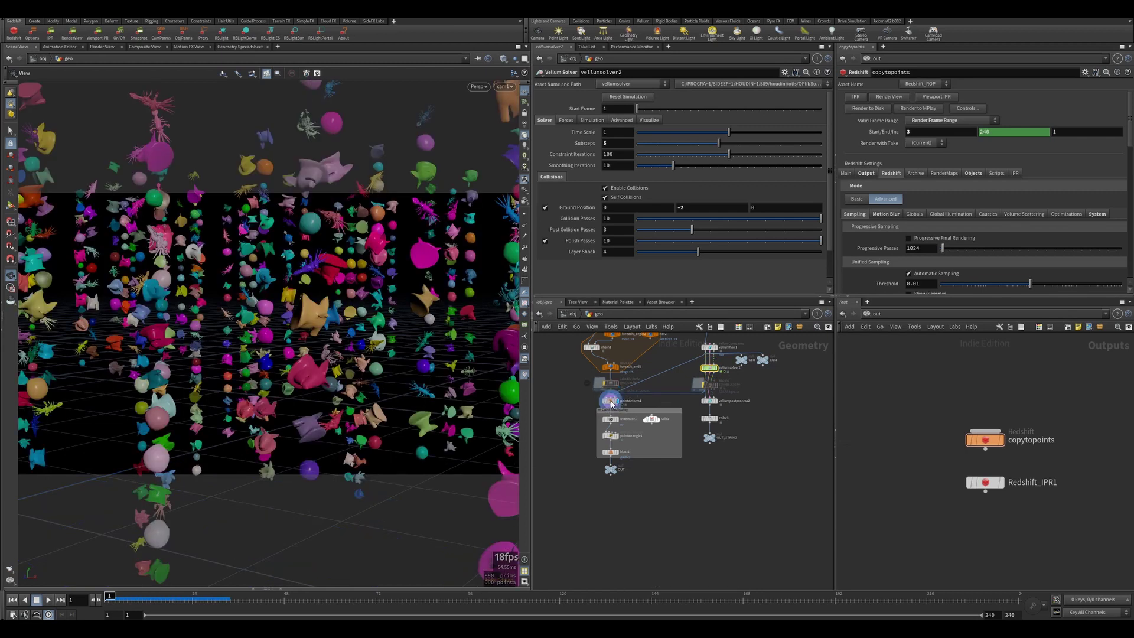
{"action": "left_click", "coordinate": [610, 401]}
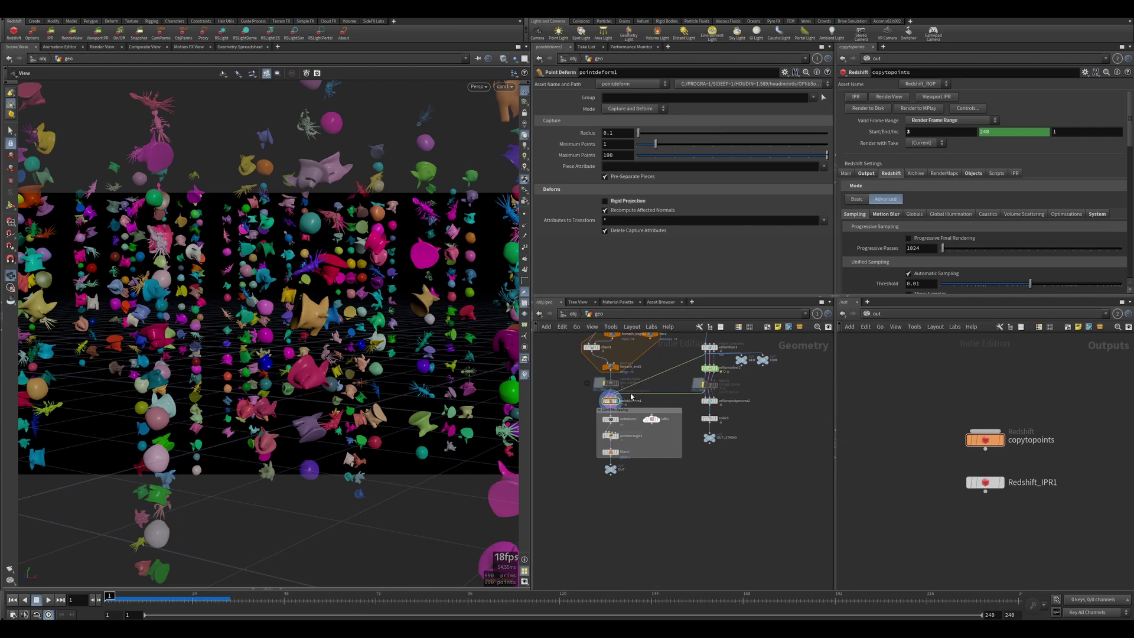
{"action": "middle_click_drag", "start_coordinate": [631, 395], "coordinate": [623, 428]}
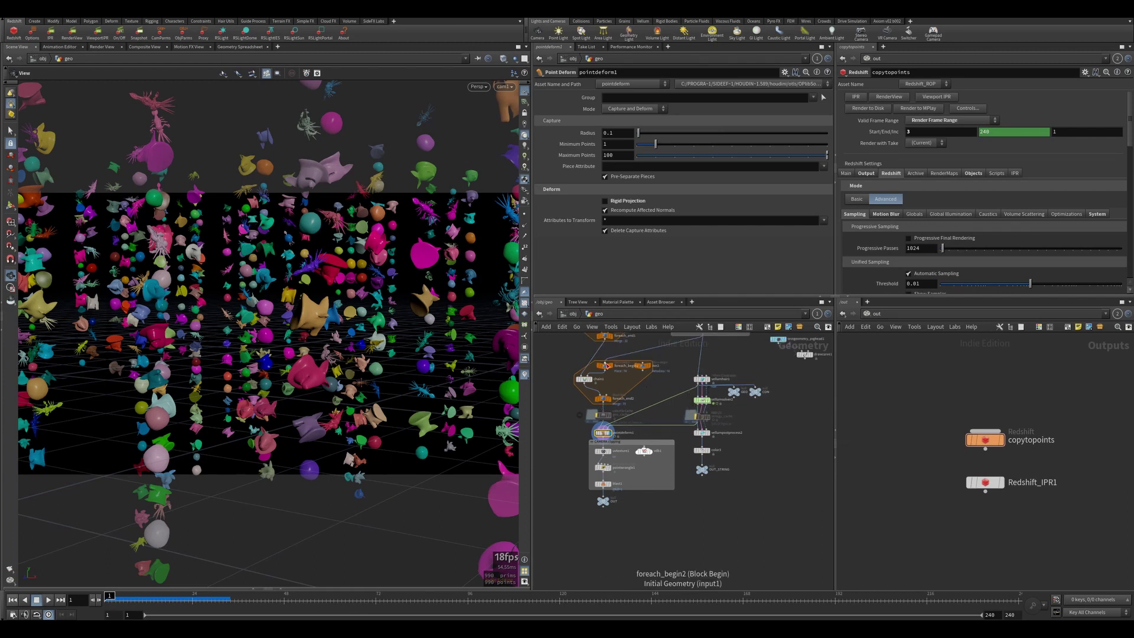
{"action": "mouse_move", "coordinate": [610, 384]}
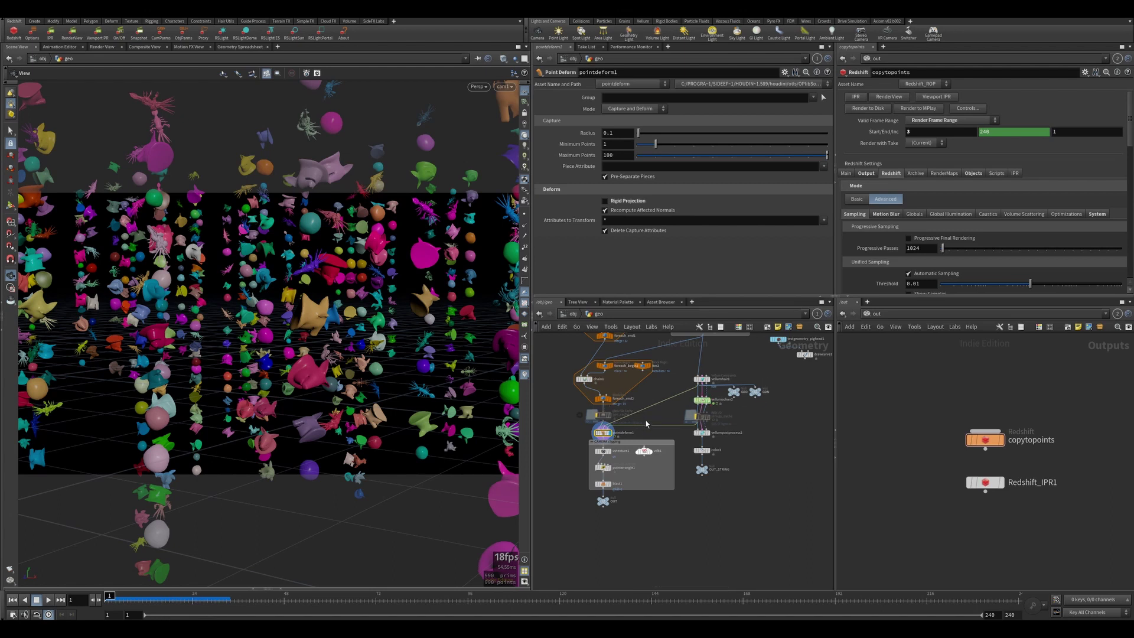
Step: Turn off the bypass on the geo_cache node and open its cache settings
{"action": "mouse_move", "coordinate": [608, 431]}
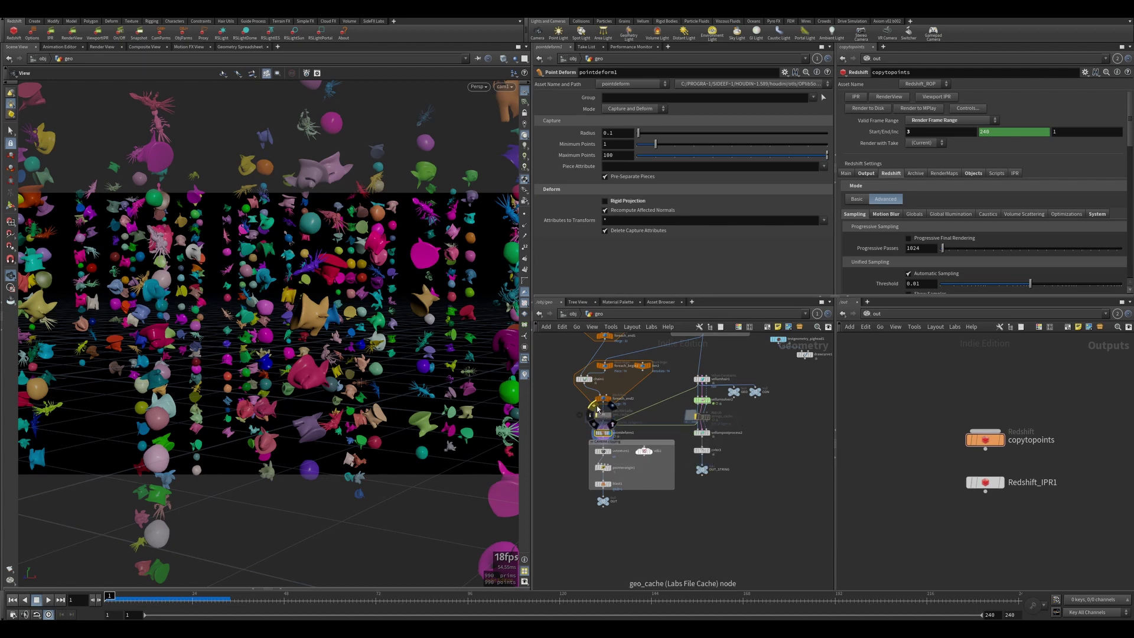
{"action": "left_click", "coordinate": [594, 406]}
{"action": "left_click", "coordinate": [602, 418]}
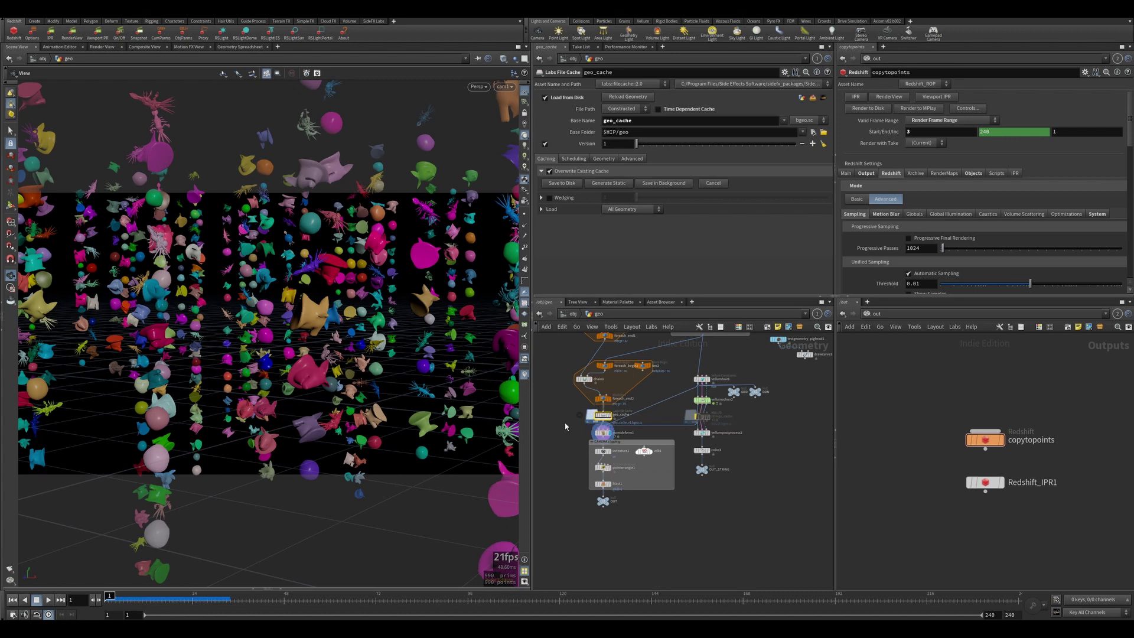
Step: Play the deformed shape strings through cam1 from frame 1, stop playback, and rewind to the first frame
{"action": "middle_click_drag", "start_coordinate": [566, 422], "coordinate": [578, 385]}
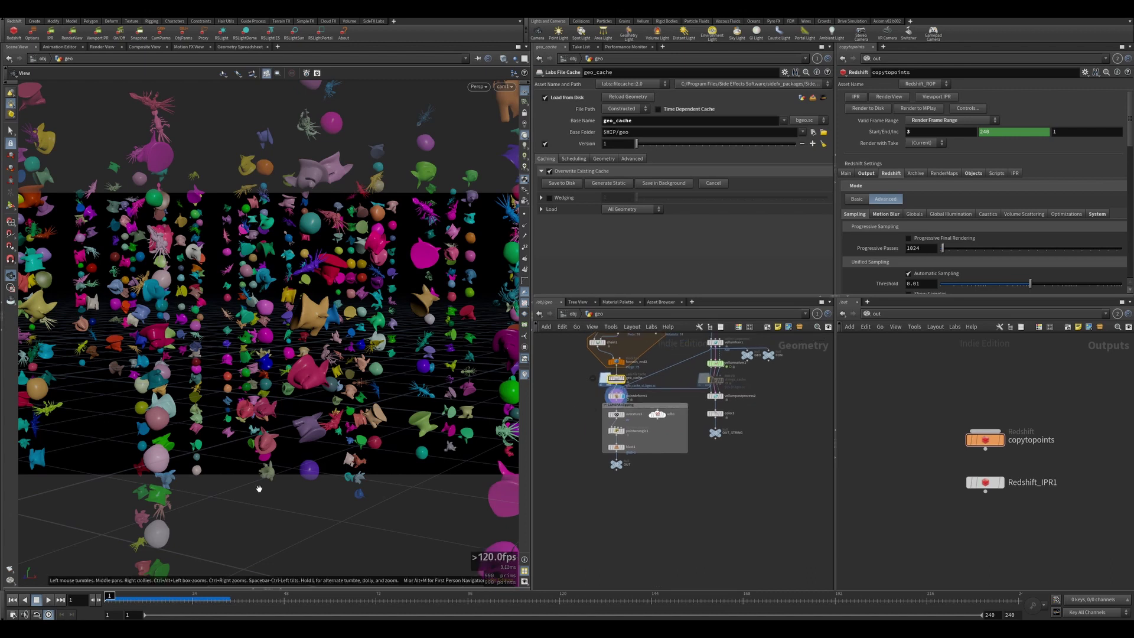
{"action": "left_click", "coordinate": [49, 600]}
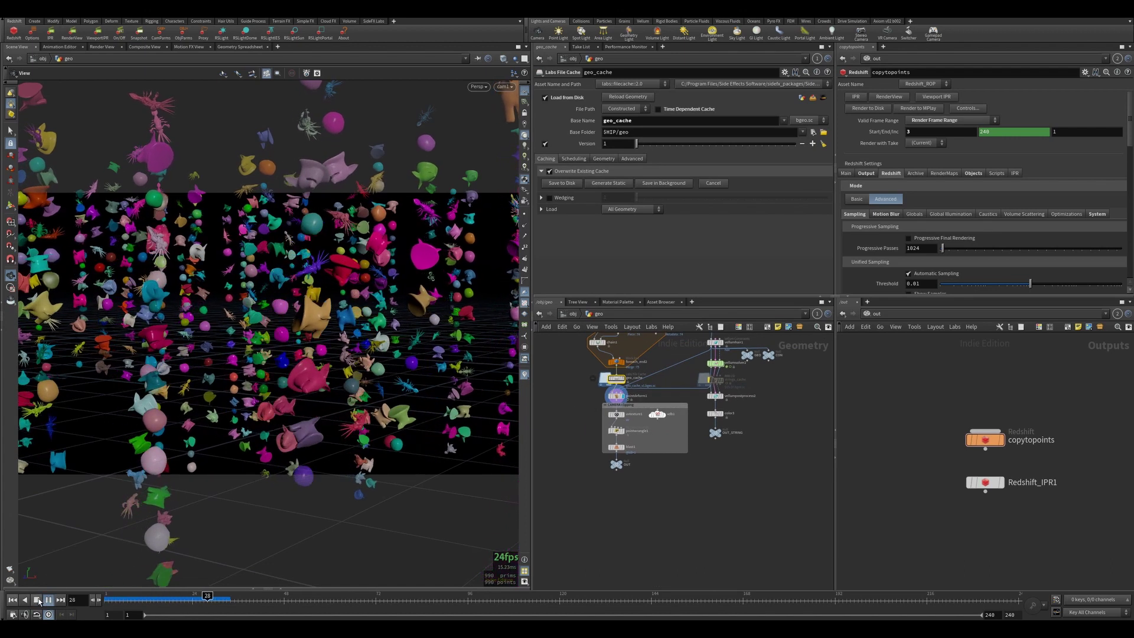
{"action": "left_click", "coordinate": [37, 600]}
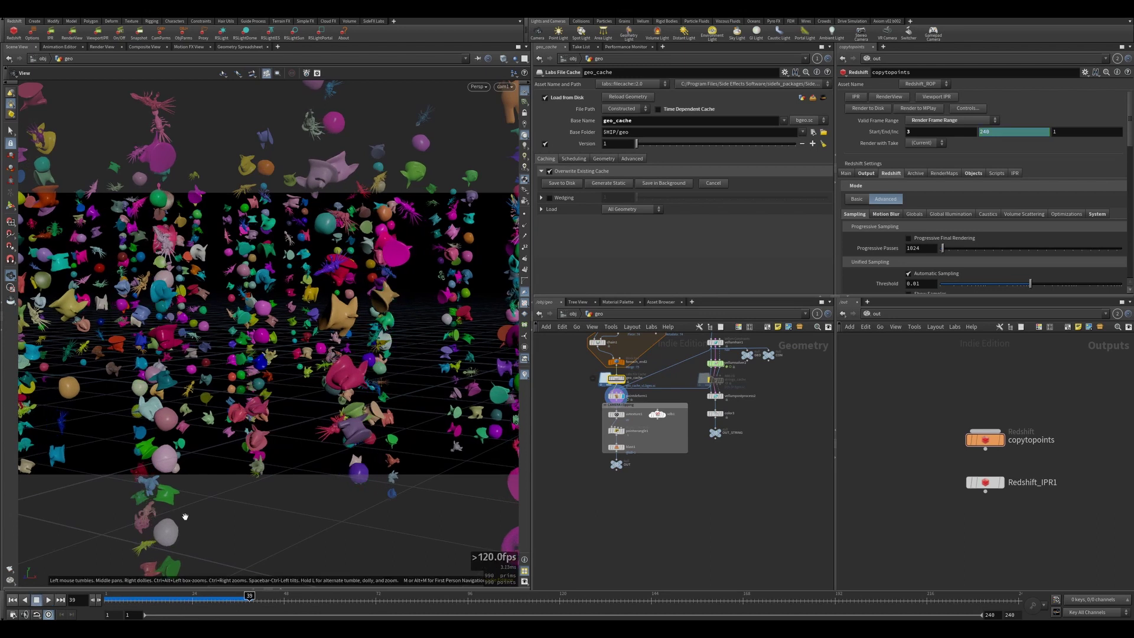
{"action": "left_click", "coordinate": [12, 600]}
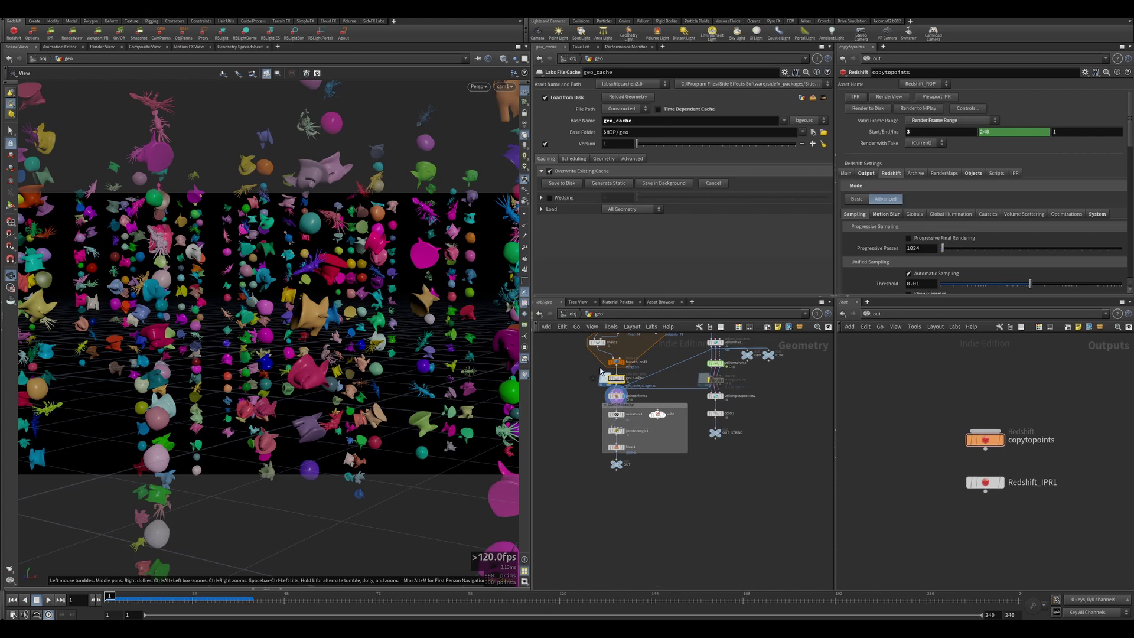
Step: Display the string branch from vellumpostprocess2 down to OUT_STRING, and inspect the settings of vellumpostprocess2 and color3
{"action": "scroll", "coordinate": [579, 366], "scroll_direction": "down", "scroll_amount": 2}
{"action": "mouse_move", "coordinate": [578, 366]}
{"action": "middle_mouse_down"}
{"action": "mouse_move", "coordinate": [579, 416]}
{"action": "mouse_move", "coordinate": [574, 384]}
{"action": "middle_mouse_up"}
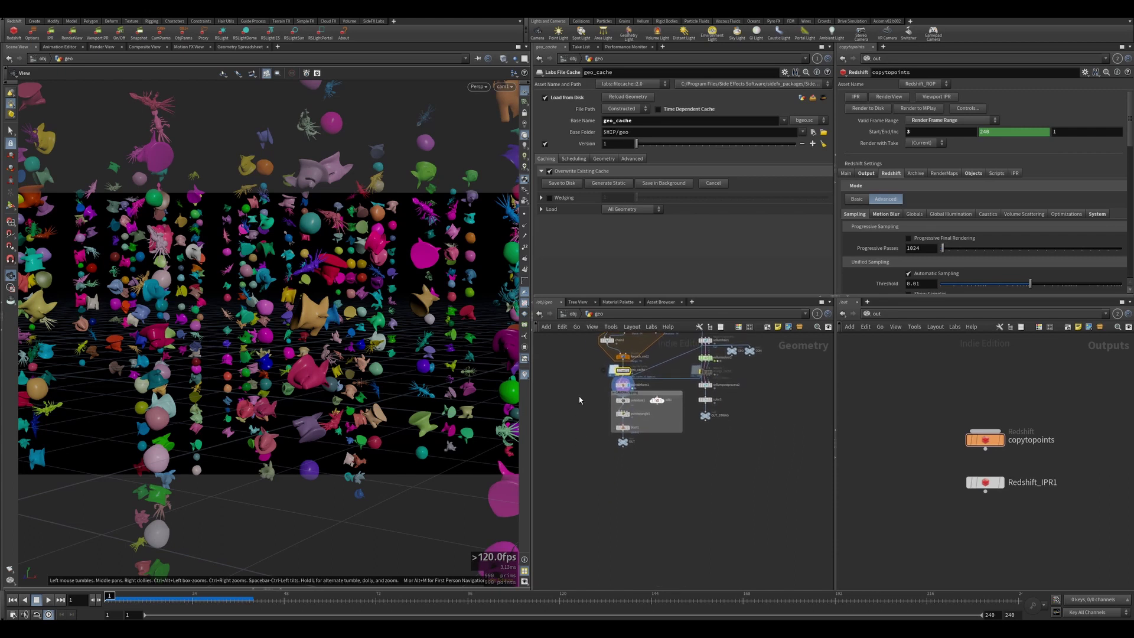
{"action": "left_click", "coordinate": [699, 383]}
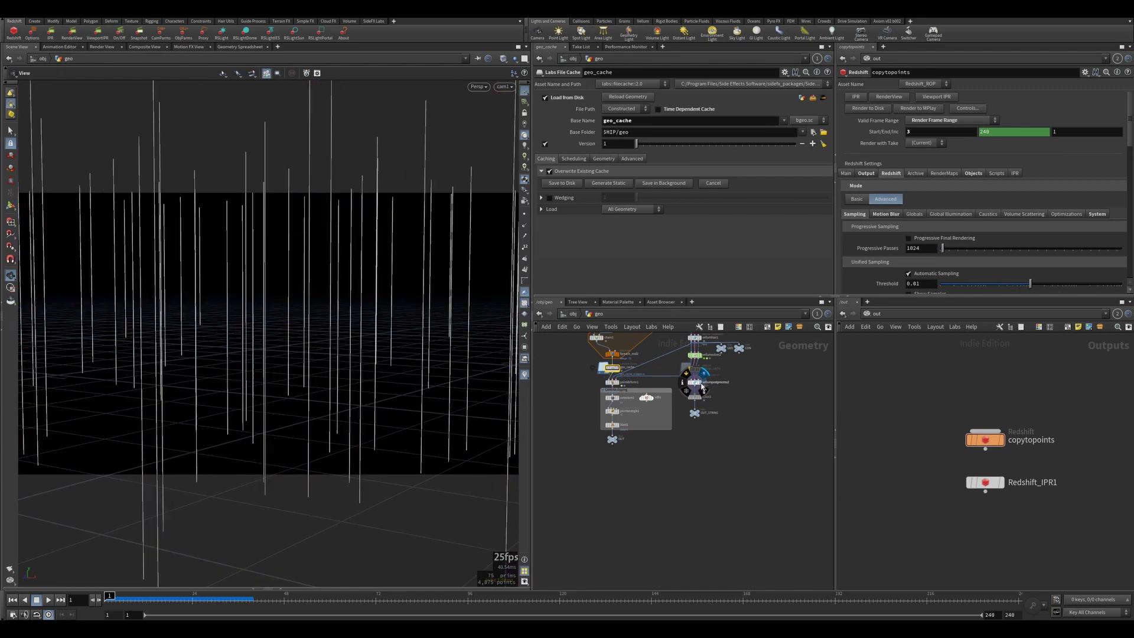
{"action": "left_click", "coordinate": [695, 383]}
{"action": "scroll", "coordinate": [685, 378], "scroll_direction": "up", "scroll_amount": 4}
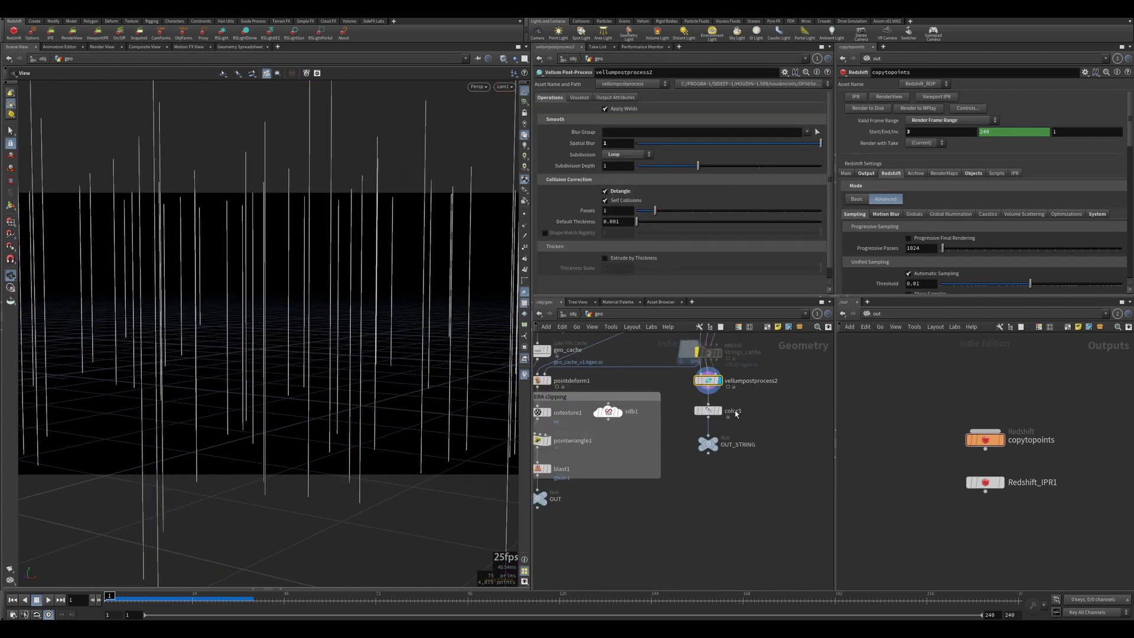
{"action": "mouse_move", "coordinate": [698, 434]}
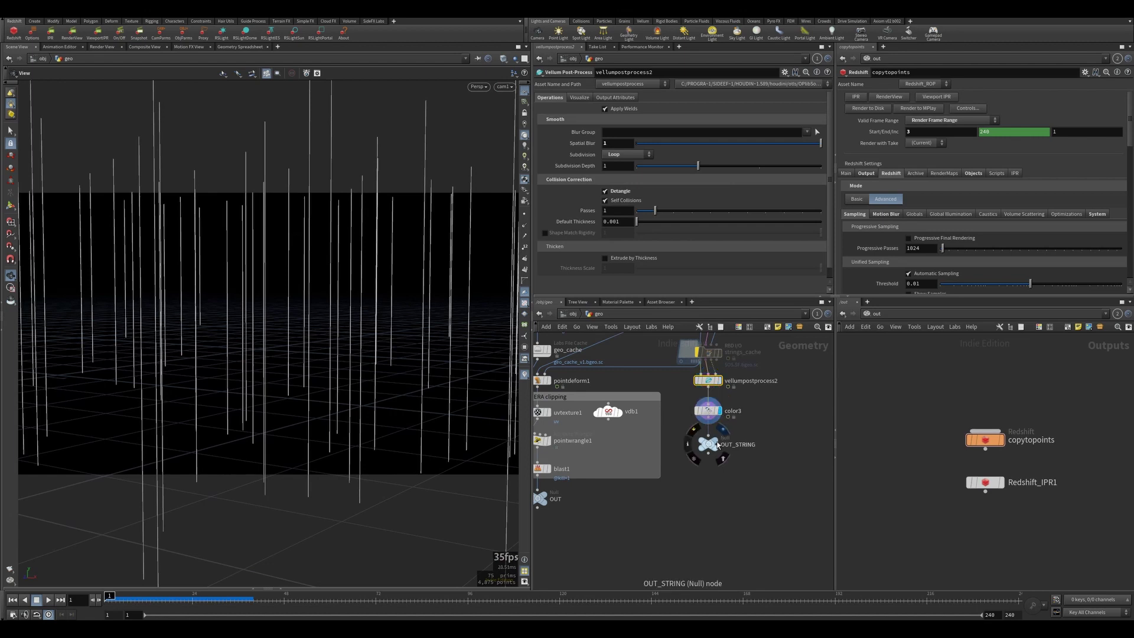
{"action": "left_click", "coordinate": [715, 410]}
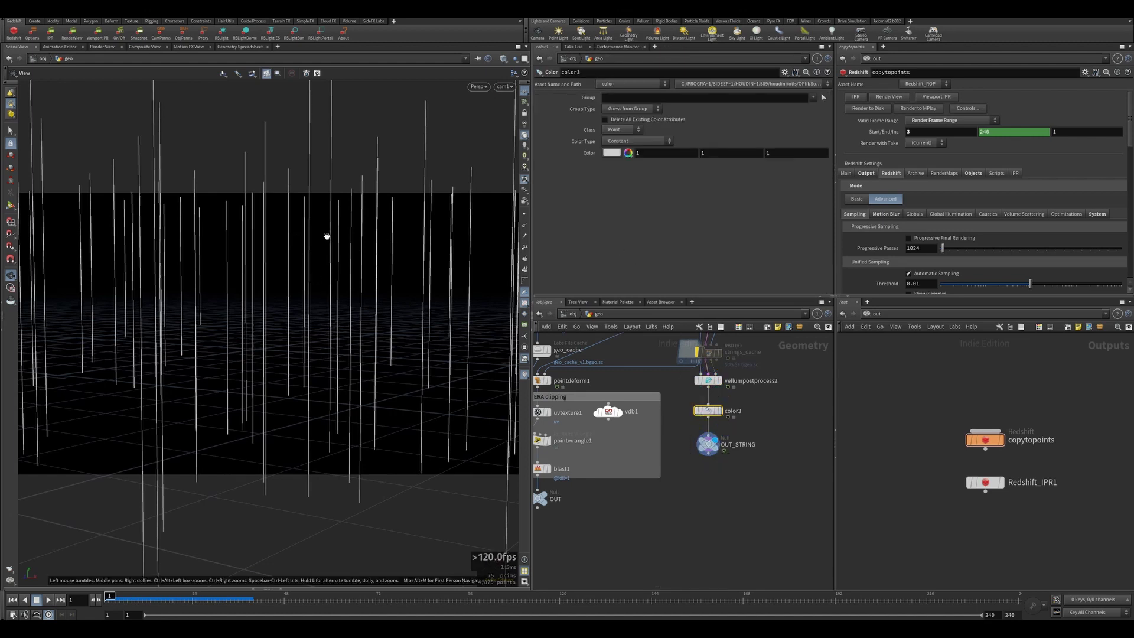
Step: Display the OUT node below the camera clipping group and leave the cam1 view to examine the clipped shapes from outside
{"action": "scroll", "coordinate": [717, 380], "scroll_direction": "down", "scroll_amount": 3}
{"action": "middle_click_drag", "start_coordinate": [623, 409], "coordinate": [680, 379]}
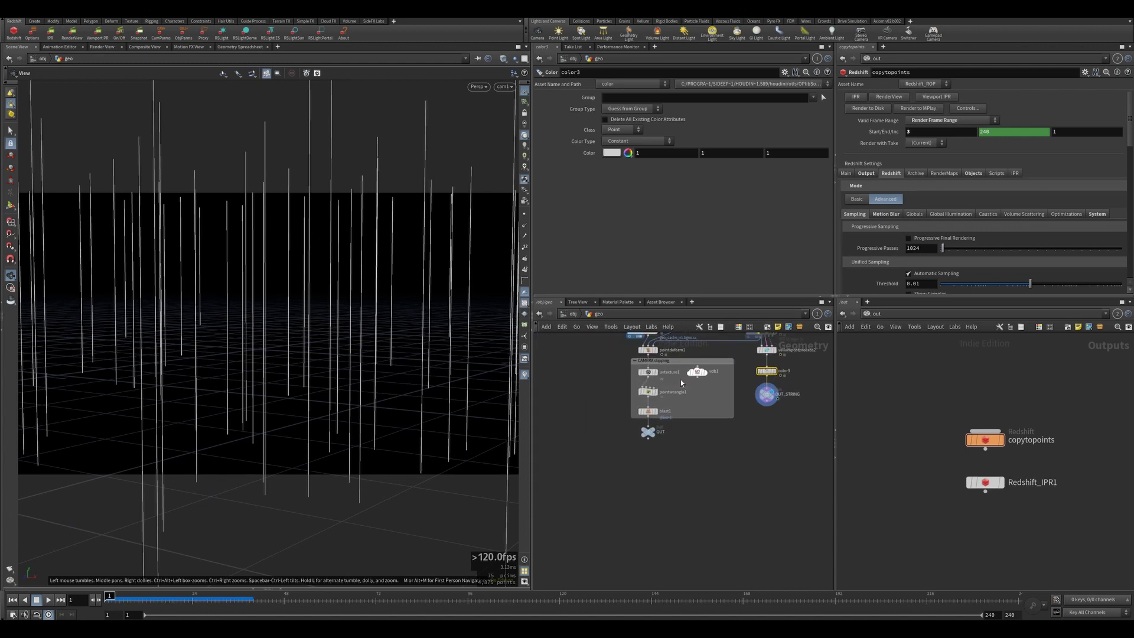
{"action": "left_click", "coordinate": [656, 433]}
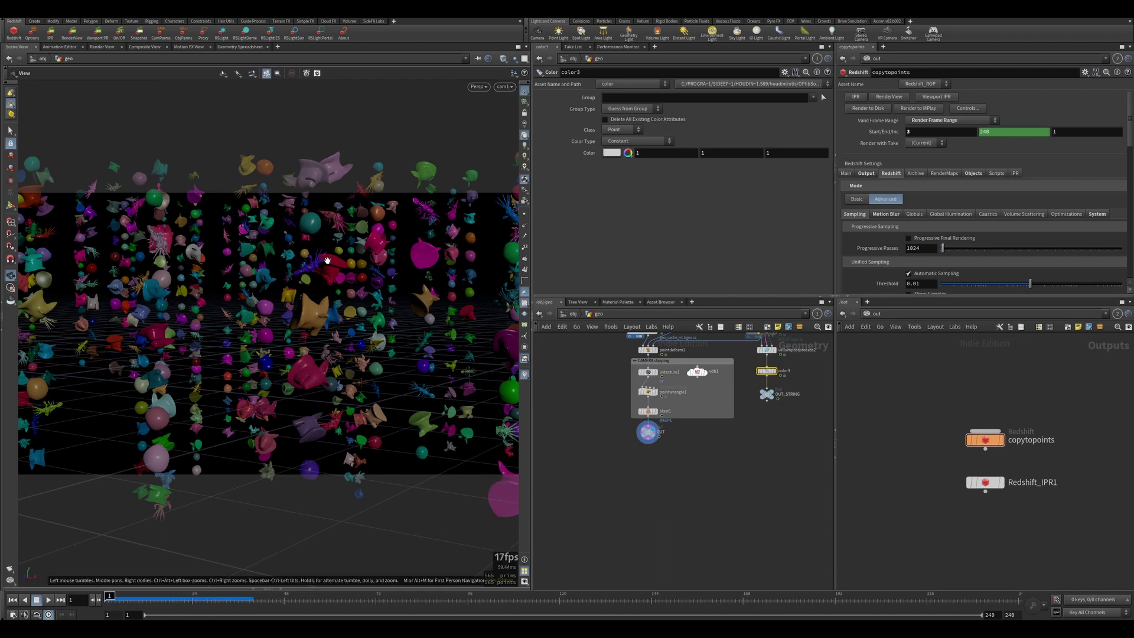
{"action": "scroll", "coordinate": [299, 337], "scroll_direction": "down", "scroll_amount": 10}
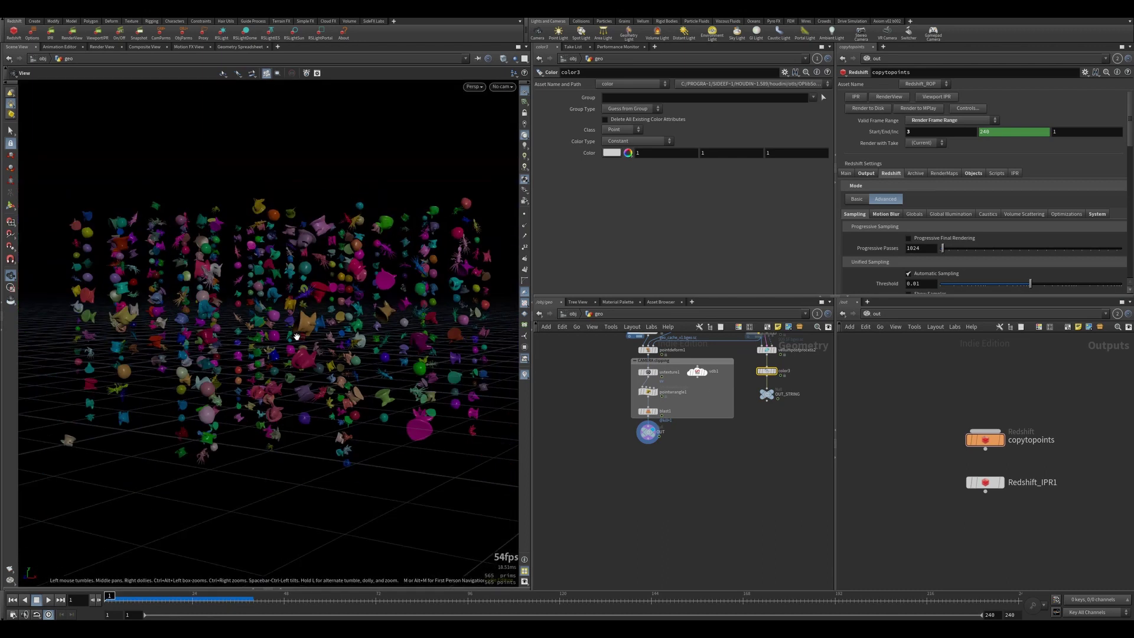
{"action": "left_click_drag", "start_coordinate": [298, 355], "coordinate": [297, 363]}
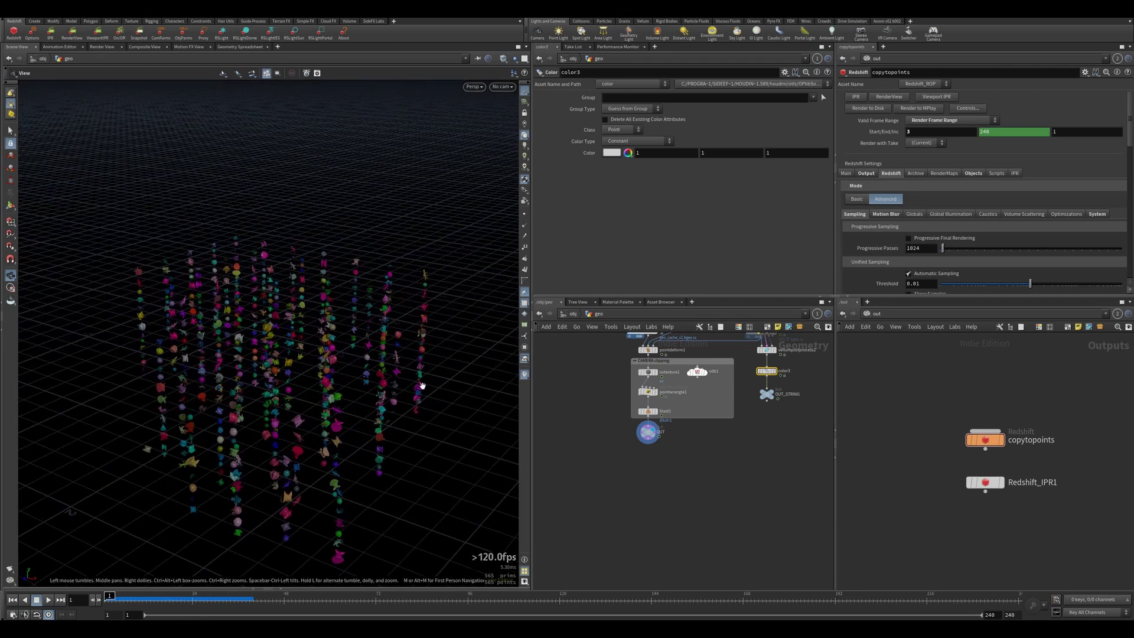
Step: Temporarily show the unclipped pointdeform1 shapes to compare them with the camera-clipped OUT result from outside the camera
{"action": "middle_click_drag", "start_coordinate": [609, 366], "coordinate": [613, 384]}
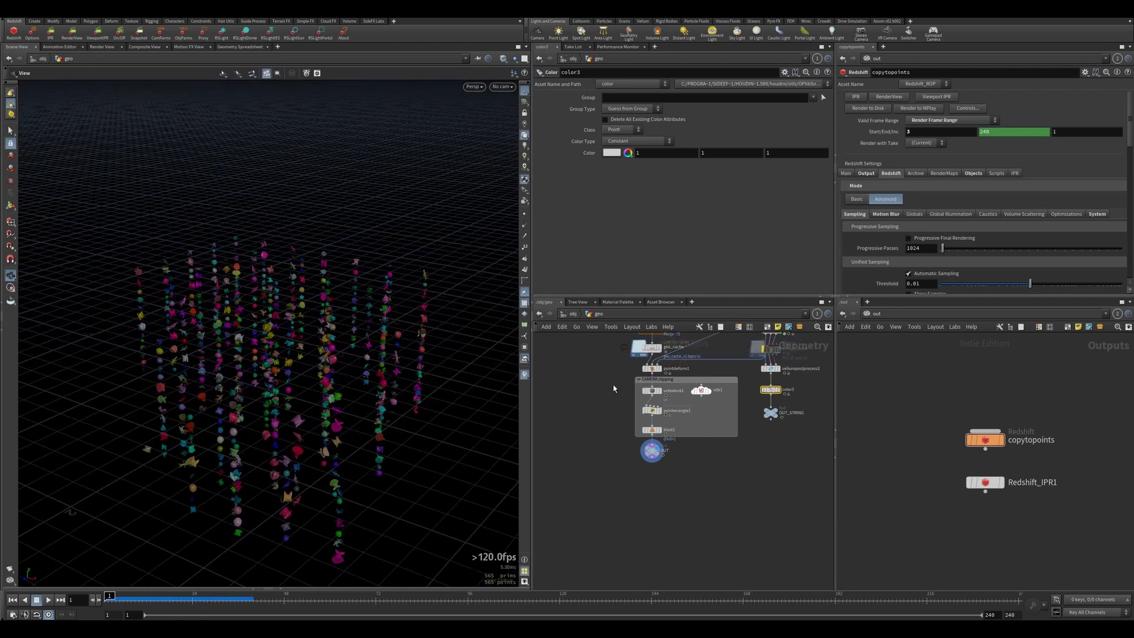
{"action": "left_click", "coordinate": [663, 385]}
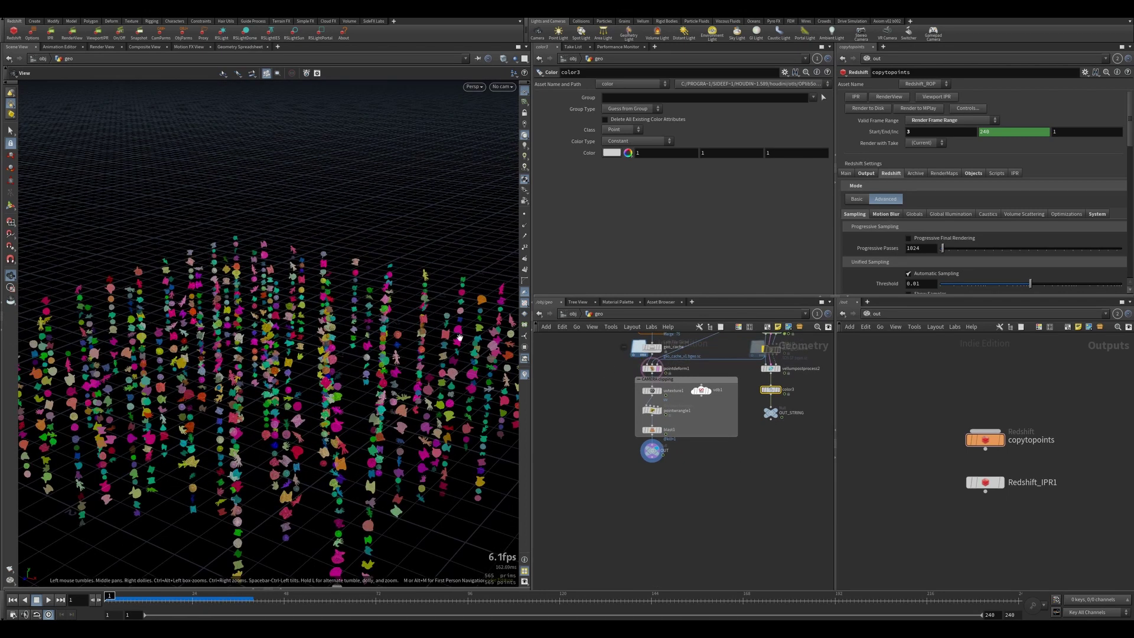
{"action": "left_click", "coordinate": [658, 369]}
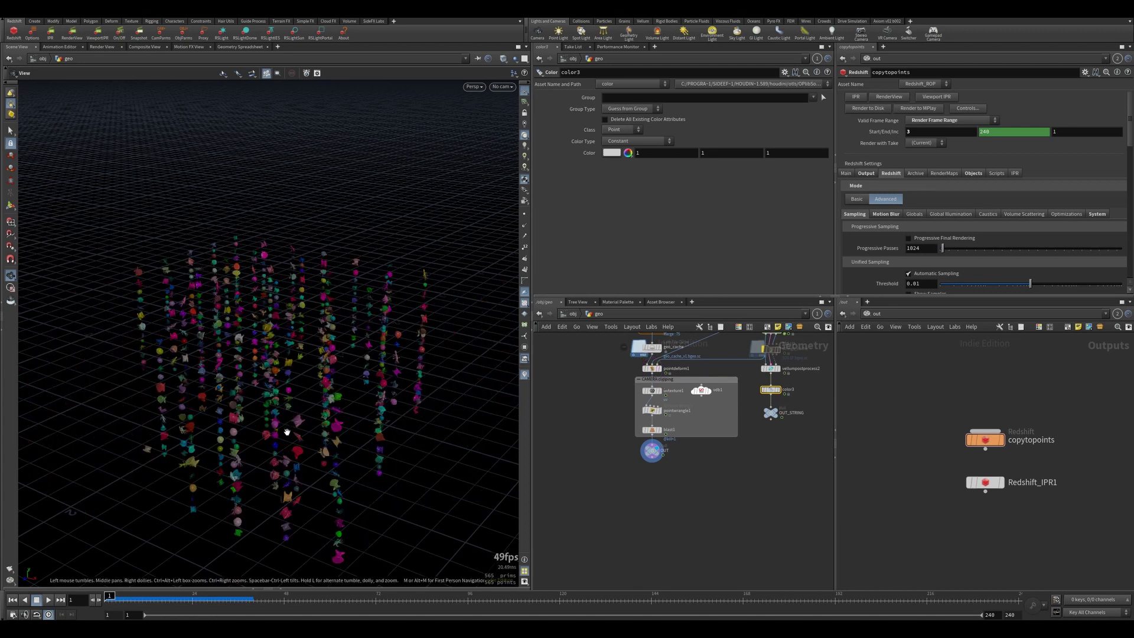
{"action": "left_click_drag", "start_coordinate": [287, 432], "coordinate": [298, 373]}
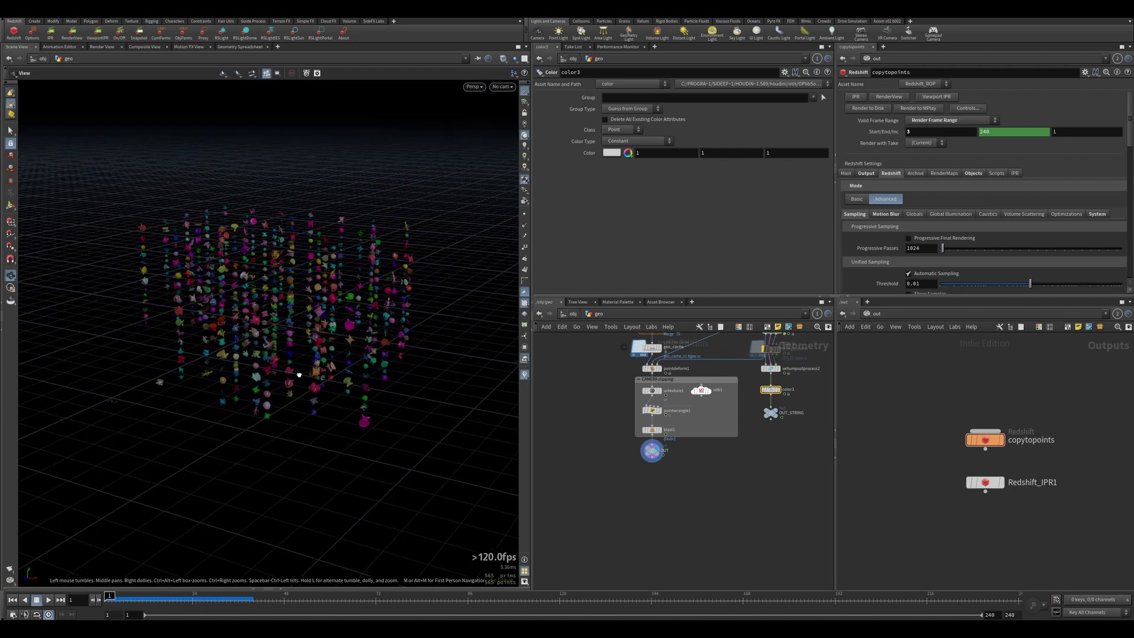
Step: Look through cam1 again and open the settings of uvtexture1 in the camera clipping group
{"action": "left_click", "coordinate": [503, 87]}
{"action": "left_click", "coordinate": [523, 130]}
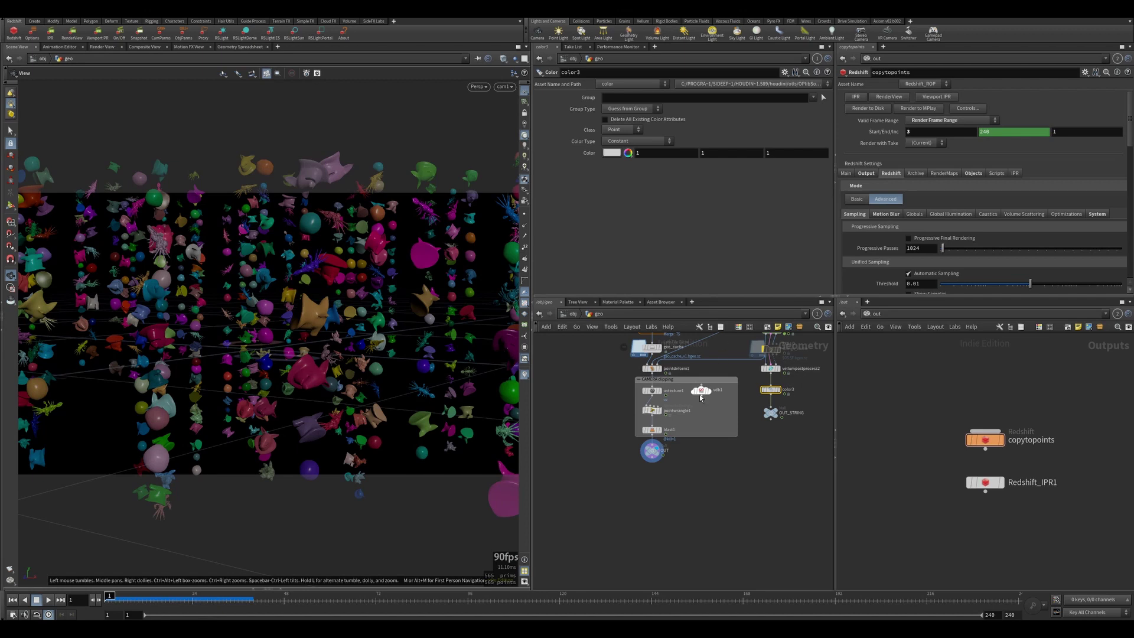
{"action": "left_click", "coordinate": [652, 390]}
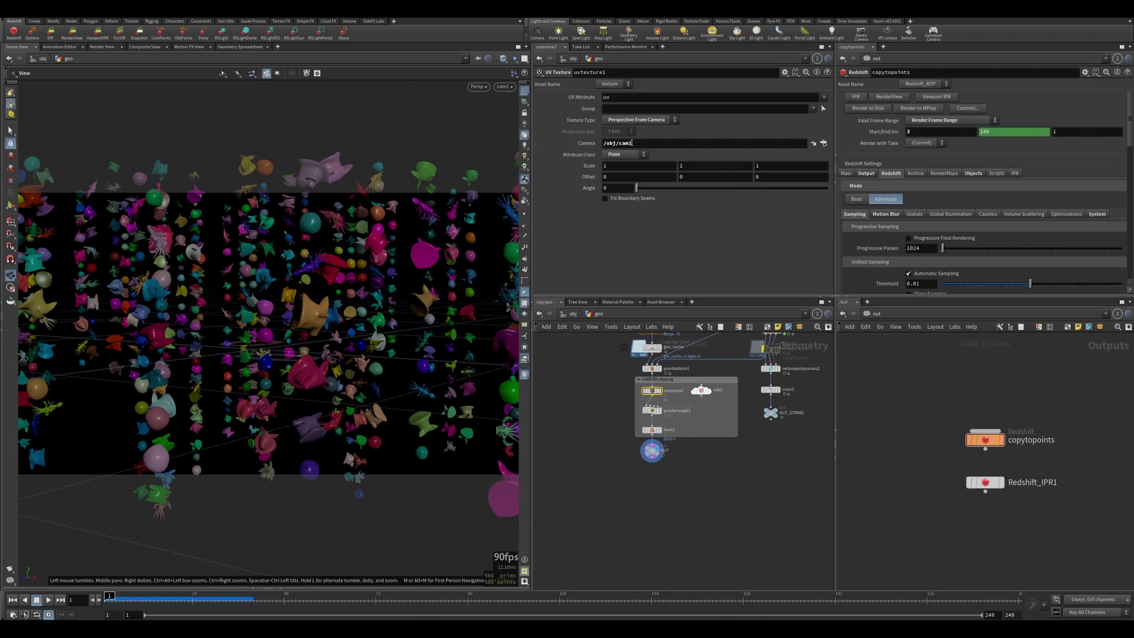
{"action": "left_click", "coordinate": [652, 410]}
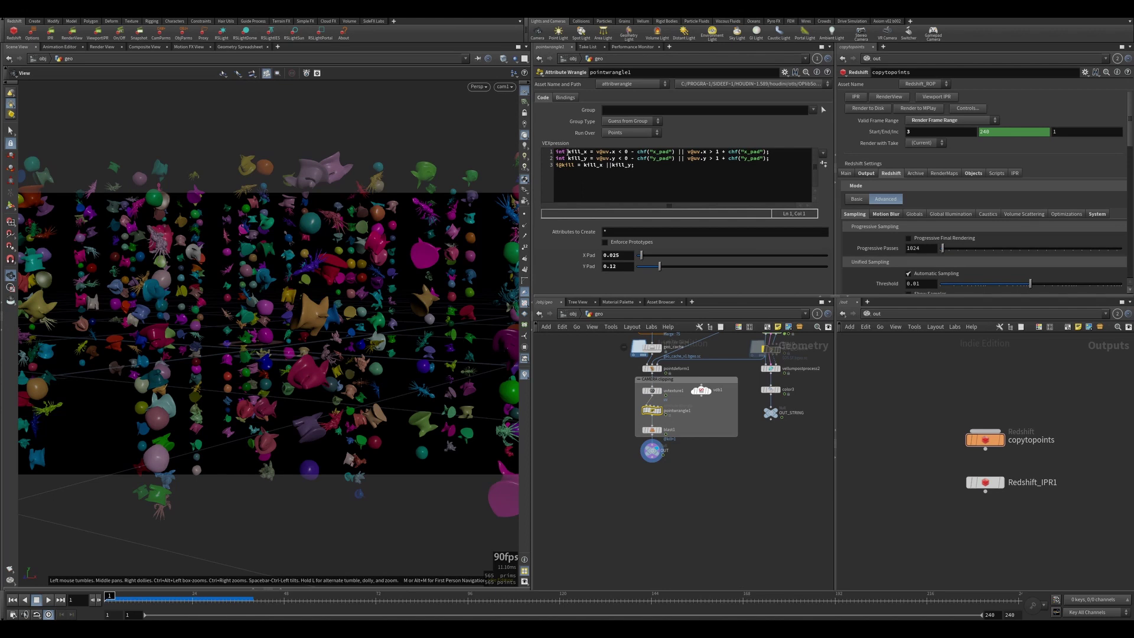
{"action": "left_click_drag", "start_coordinate": [568, 152], "coordinate": [585, 152]}
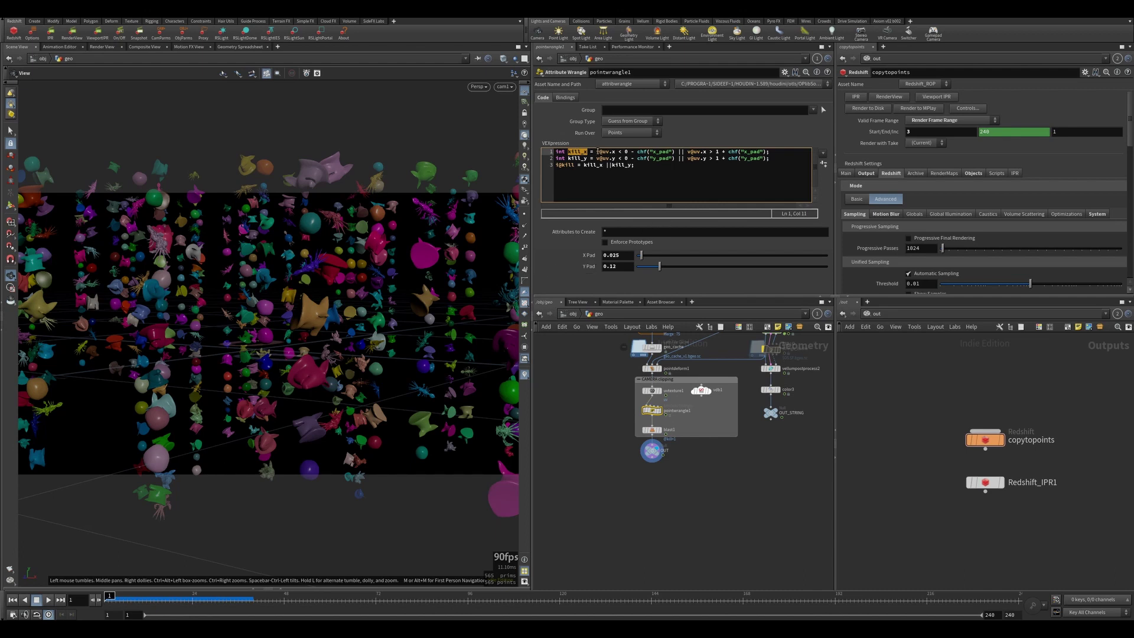
{"action": "left_click_drag", "start_coordinate": [596, 152], "coordinate": [617, 152]}
Step: Try an X Pad of 0.181 on pointwrangle1, undo the change, and display the OUT node again
{"action": "left_click_drag", "start_coordinate": [660, 258], "coordinate": [671, 258]}
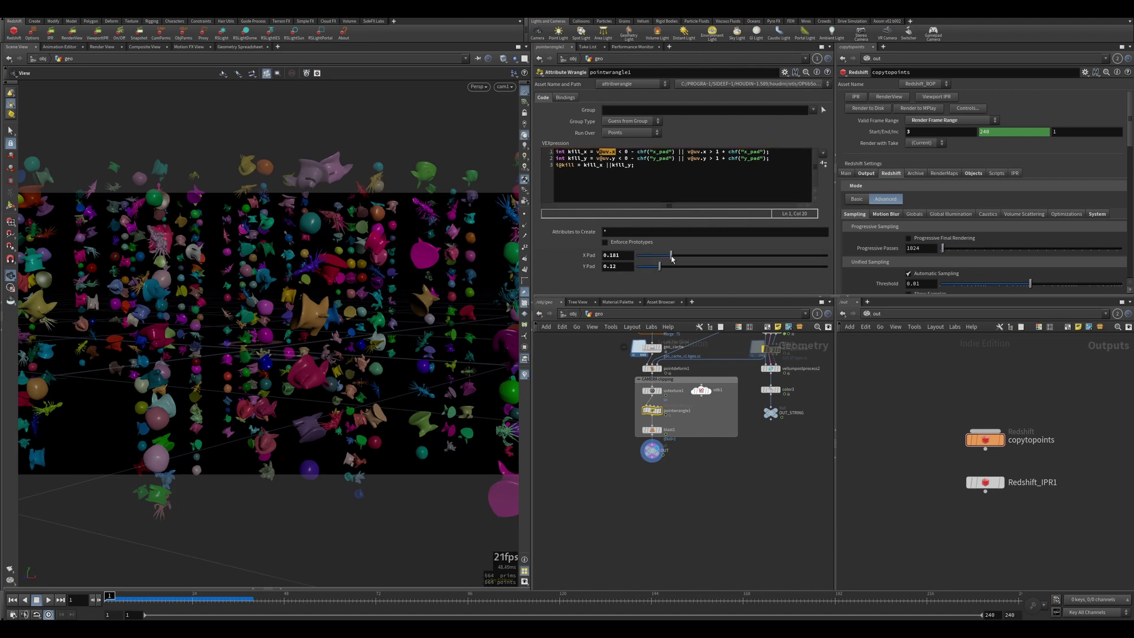
{"action": "key", "text": "ctrl+z"}
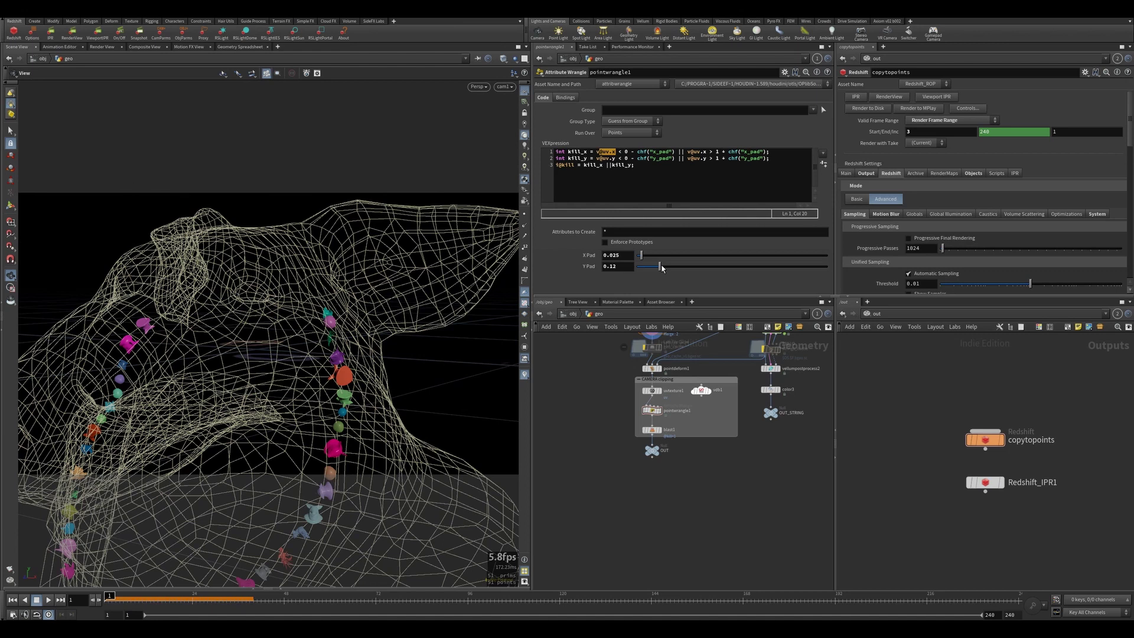
{"action": "left_click", "coordinate": [650, 451]}
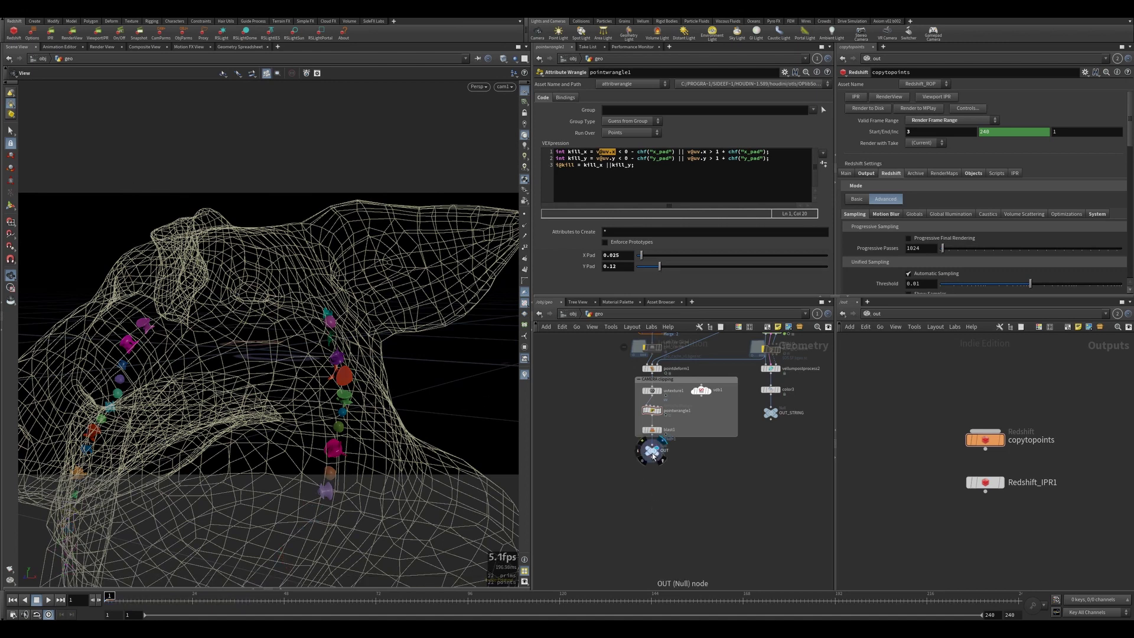
Step: From outside the camera, try X Pad values of 0.079 and 0.244 and a Y Pad of 0.002 on pointwrangle1, undoing each test
{"action": "scroll", "coordinate": [347, 352], "scroll_direction": "down", "scroll_amount": 3}
{"action": "left_click_drag", "start_coordinate": [346, 352], "coordinate": [334, 378]}
{"action": "left_click", "coordinate": [603, 404]}
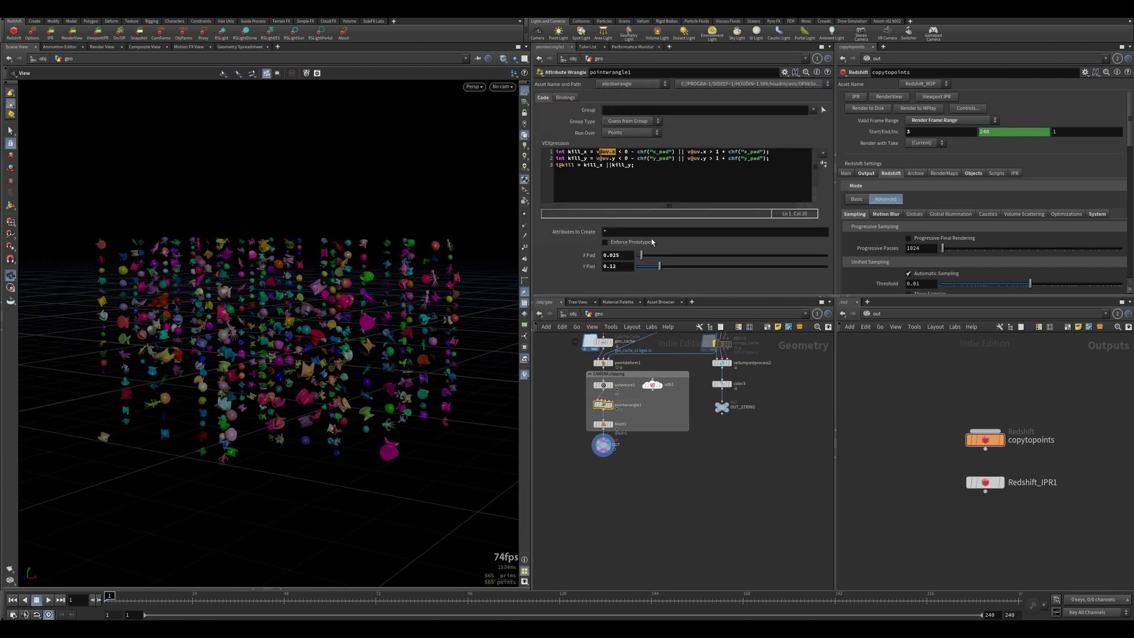
{"action": "left_click", "coordinate": [653, 259]}
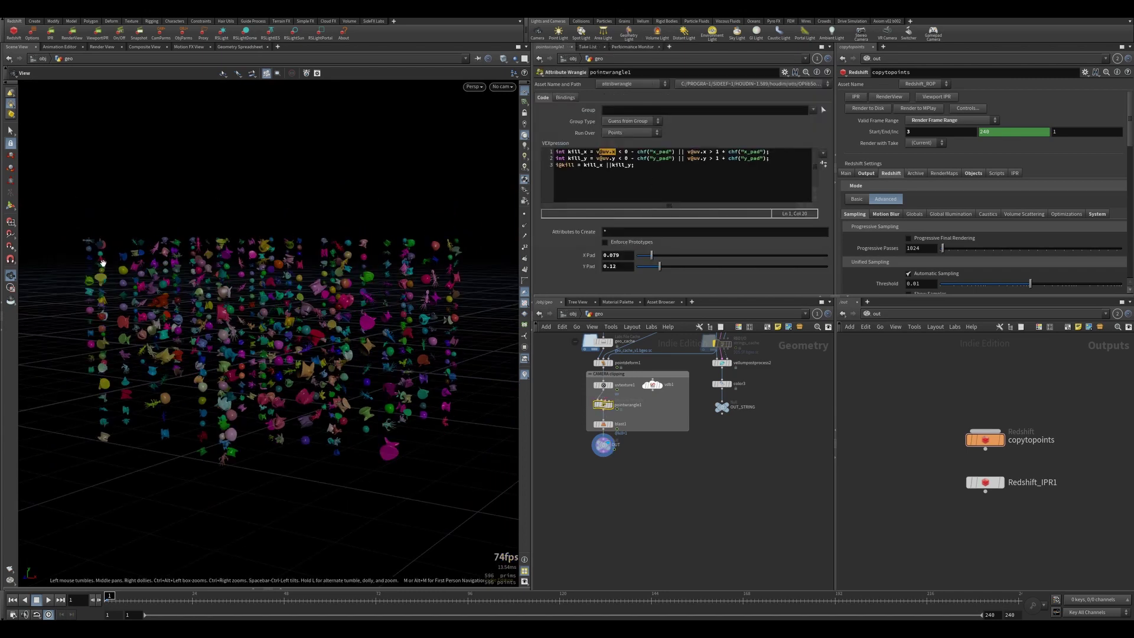
{"action": "left_click", "coordinate": [683, 257]}
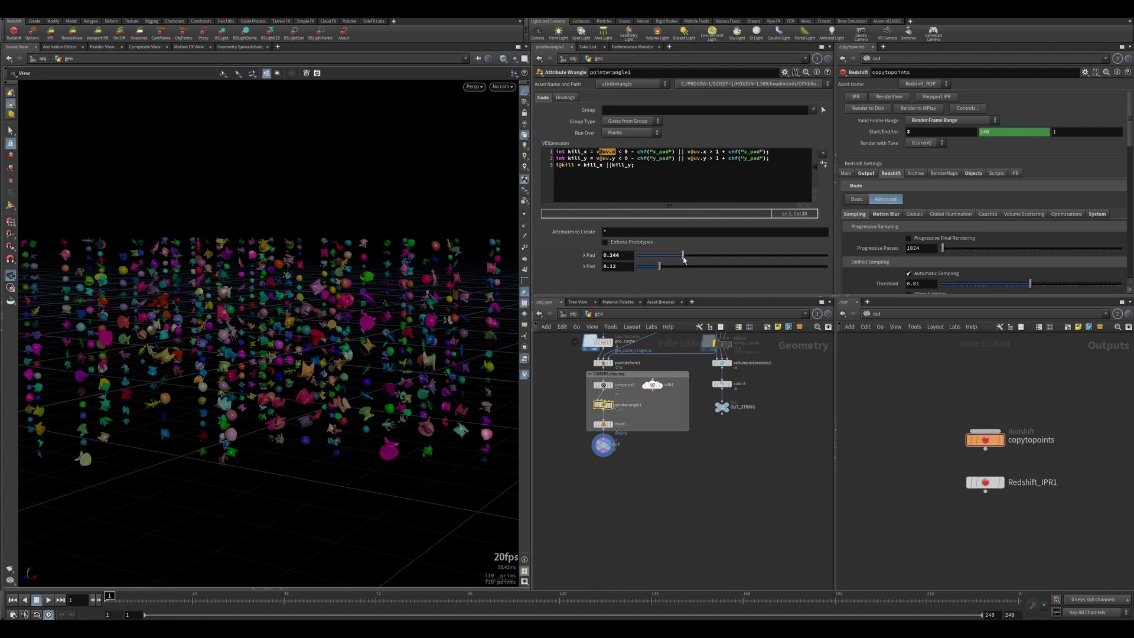
{"action": "key", "text": "ctrl+z"}
{"action": "key", "text": "ctrl+z"}
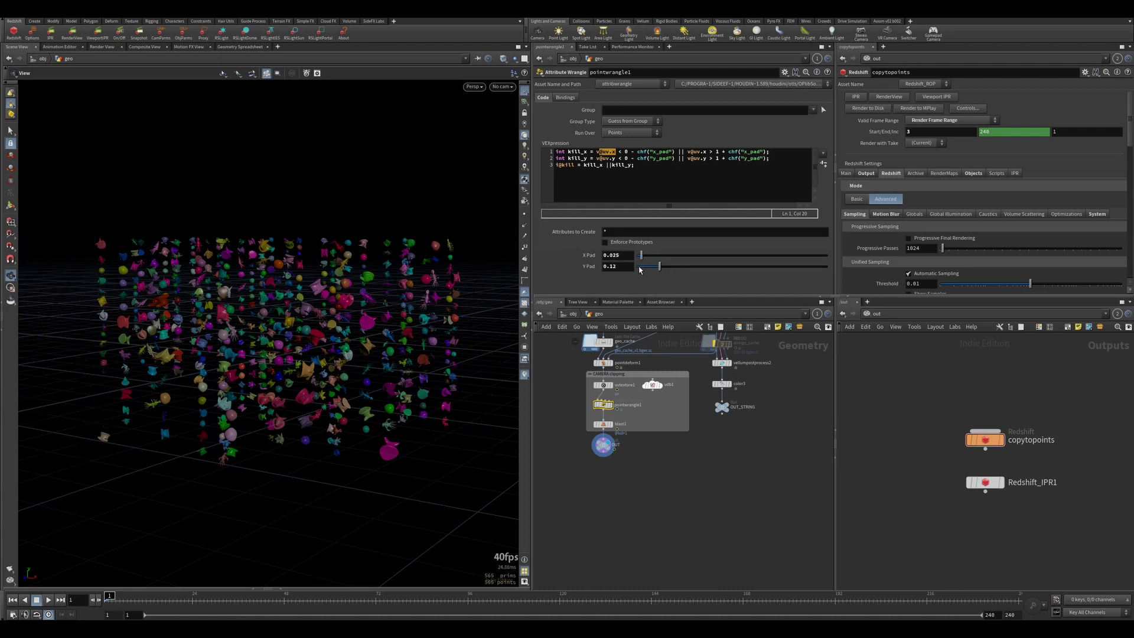
{"action": "left_click", "coordinate": [638, 270]}
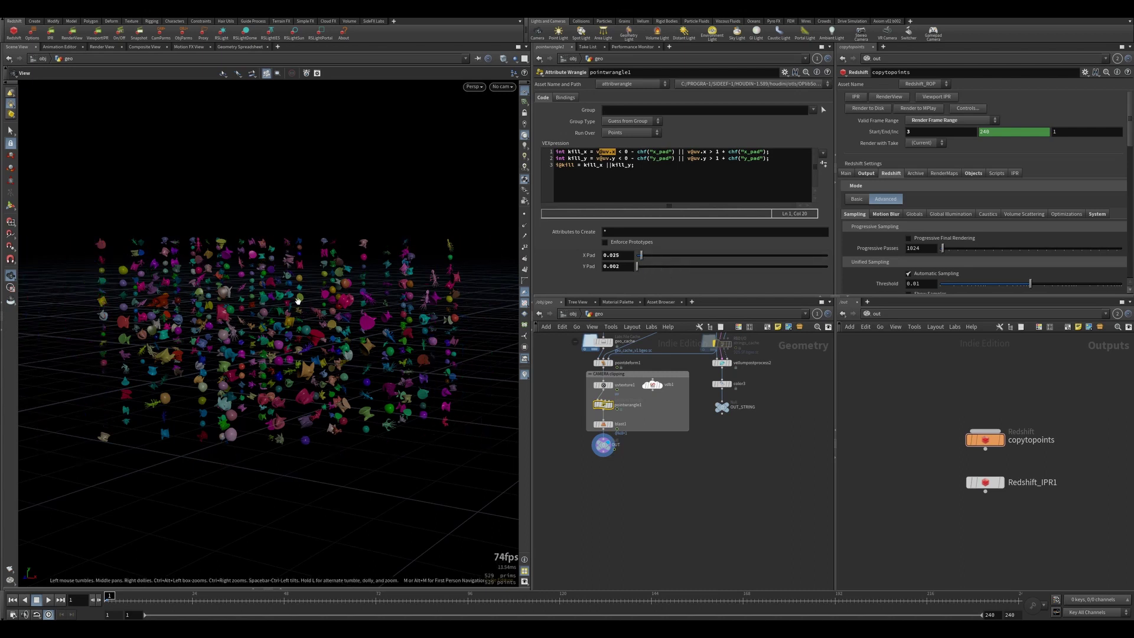
{"action": "key", "text": "ctrl+z"}
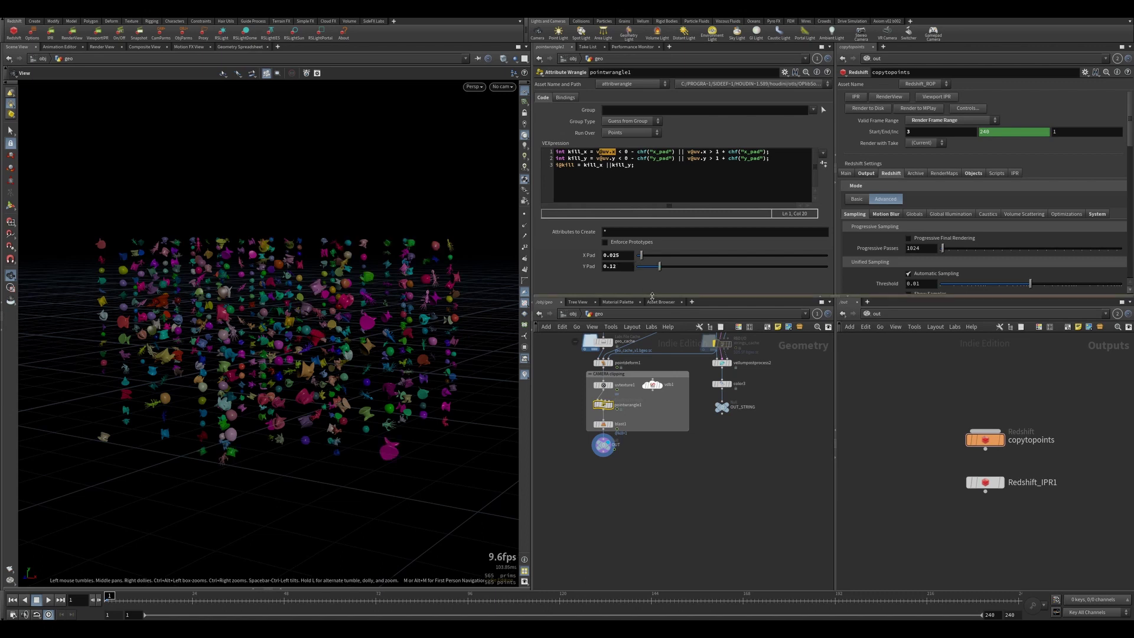
{"action": "left_click", "coordinate": [603, 424]}
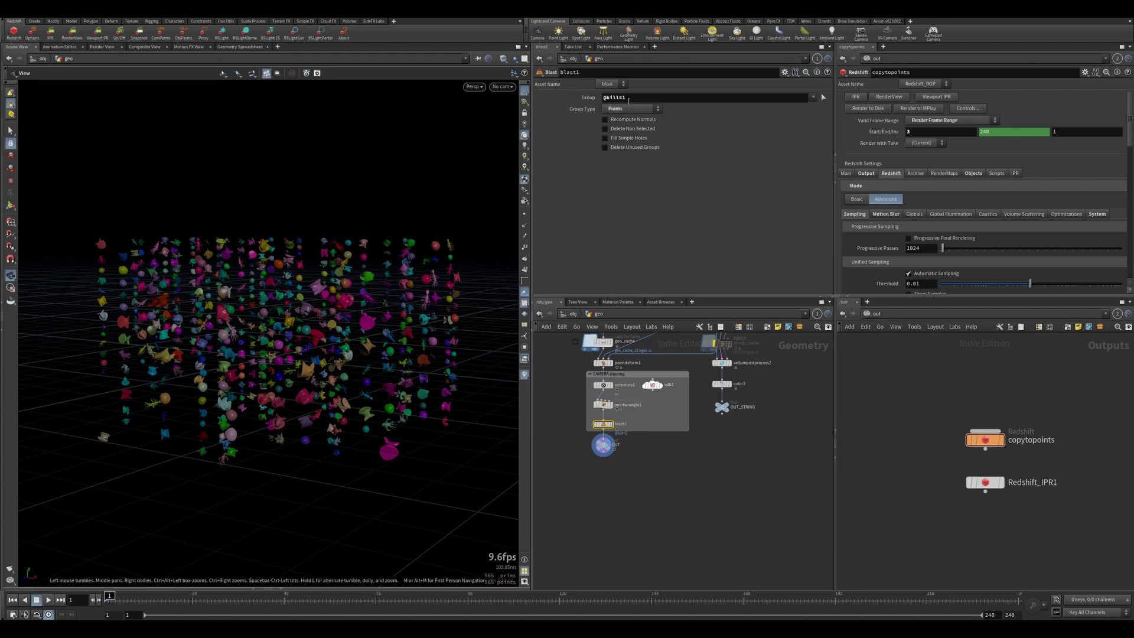
{"action": "left_click", "coordinate": [603, 405]}
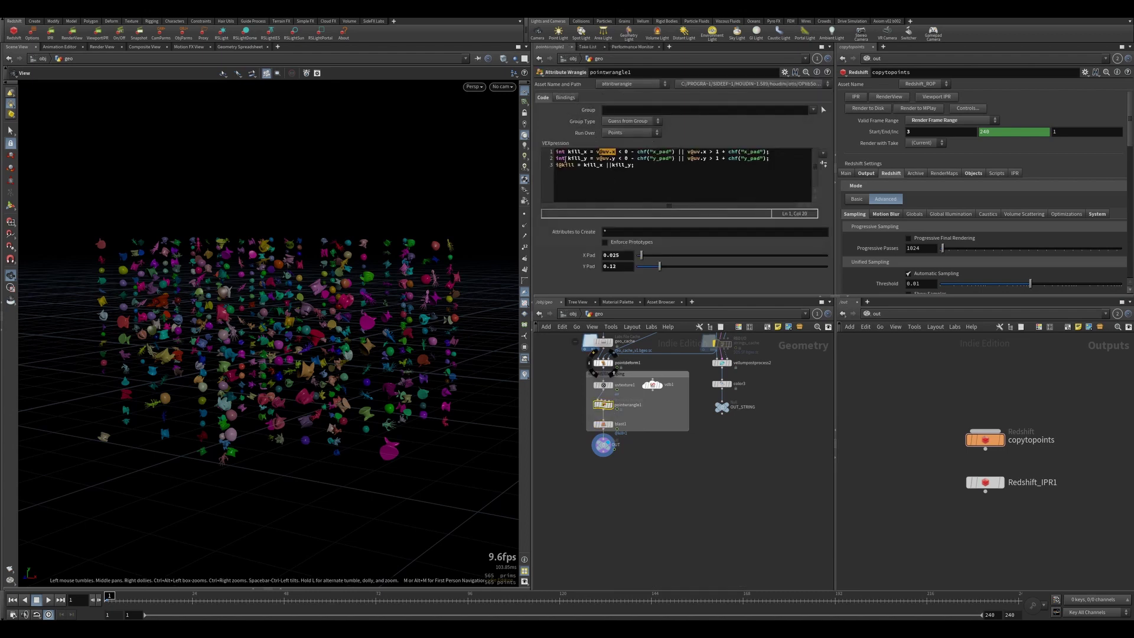
{"action": "left_click", "coordinate": [612, 165]}
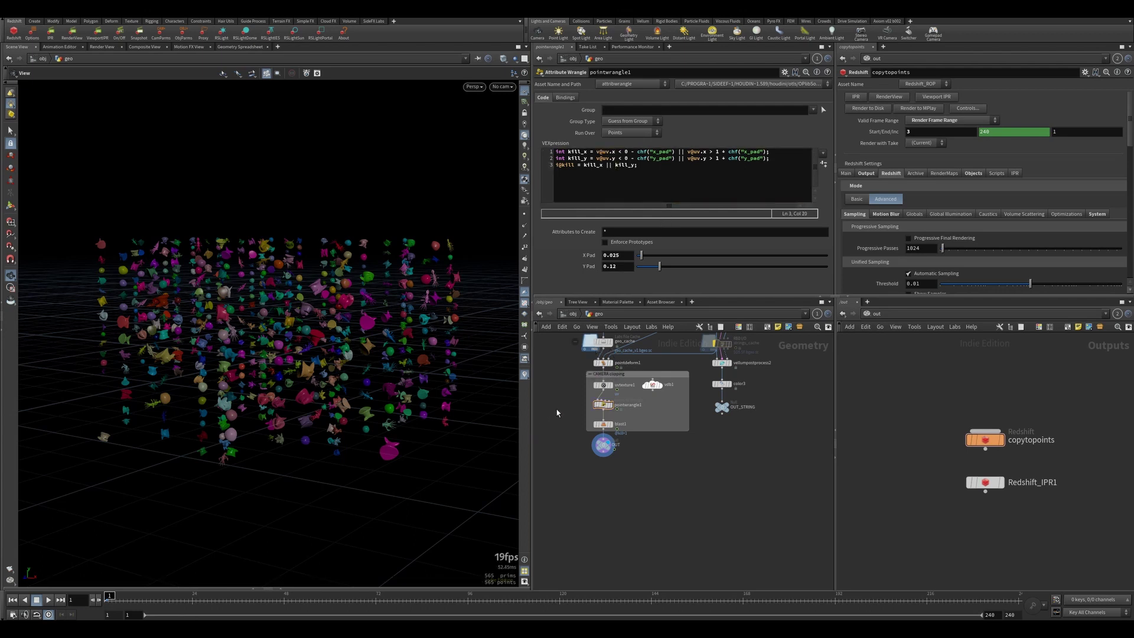
Step: Return to the object level, enter rndr_geo, and inspect its object_merge1 source and the material assigned in material1
{"action": "scroll", "coordinate": [663, 414], "scroll_direction": "down", "scroll_amount": 4}
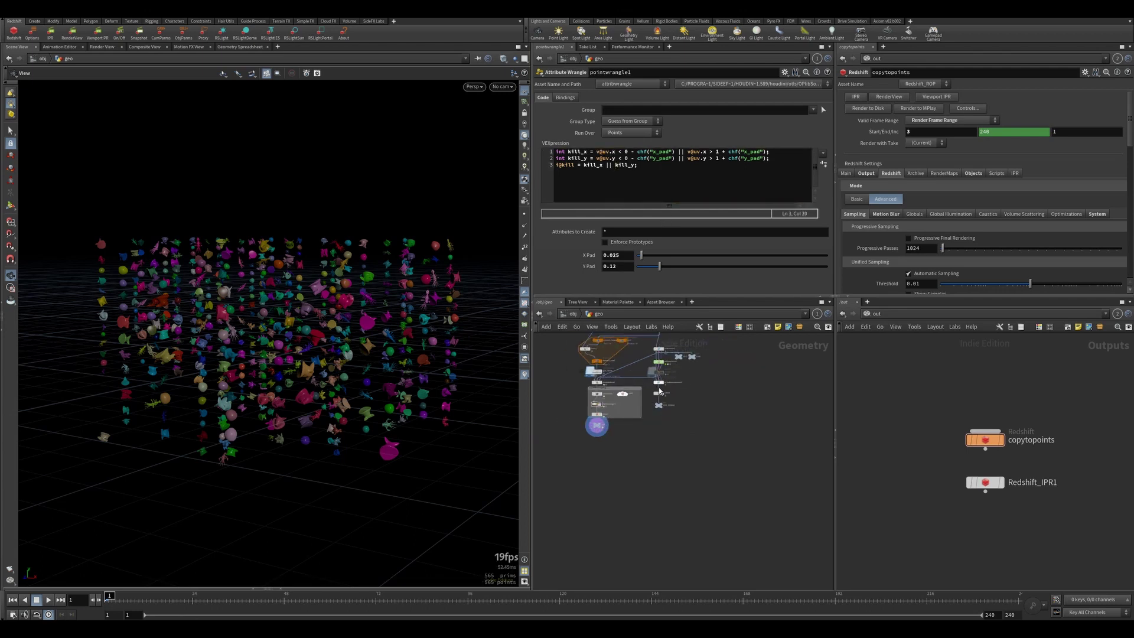
{"action": "middle_click_drag", "start_coordinate": [679, 391], "coordinate": [707, 450]}
{"action": "left_click", "coordinate": [575, 315]}
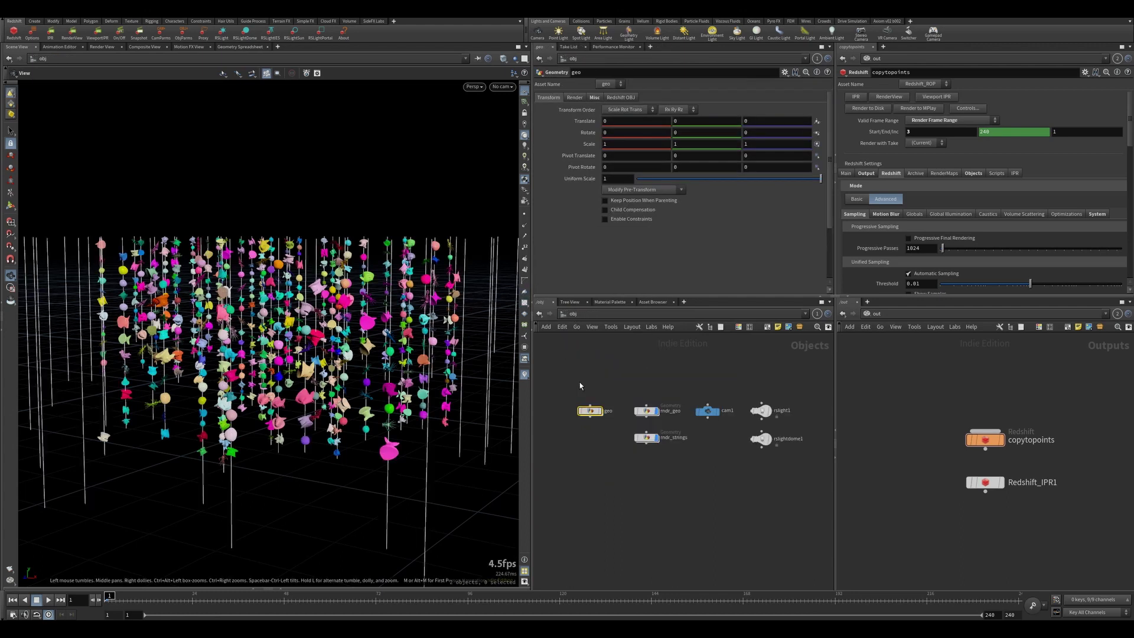
{"action": "double_click", "coordinate": [648, 410]}
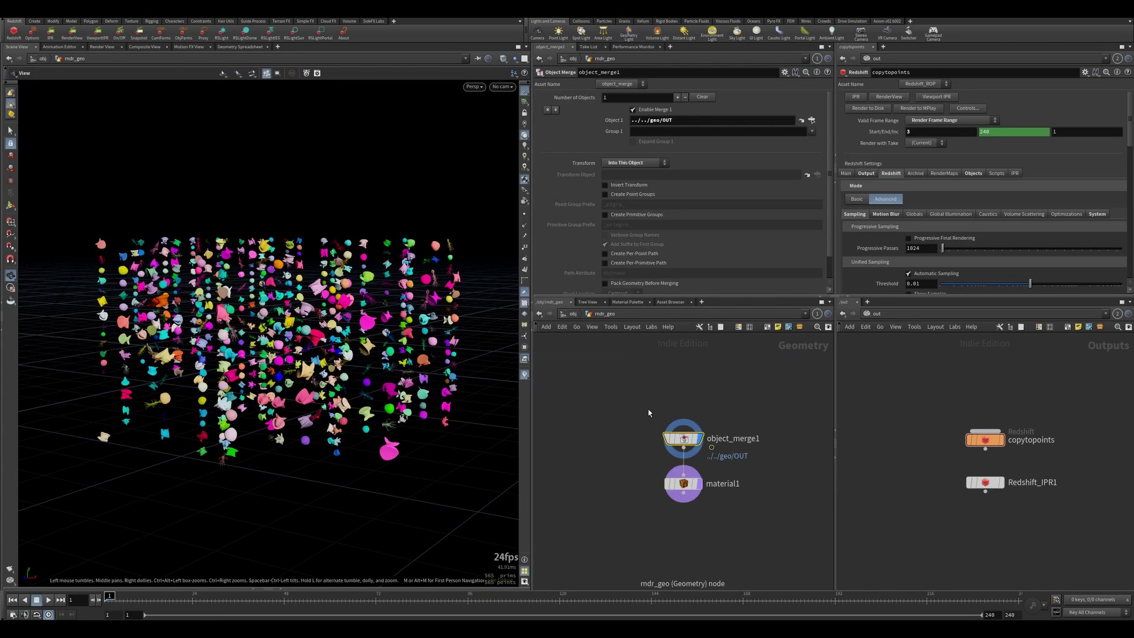
{"action": "left_click", "coordinate": [670, 416]}
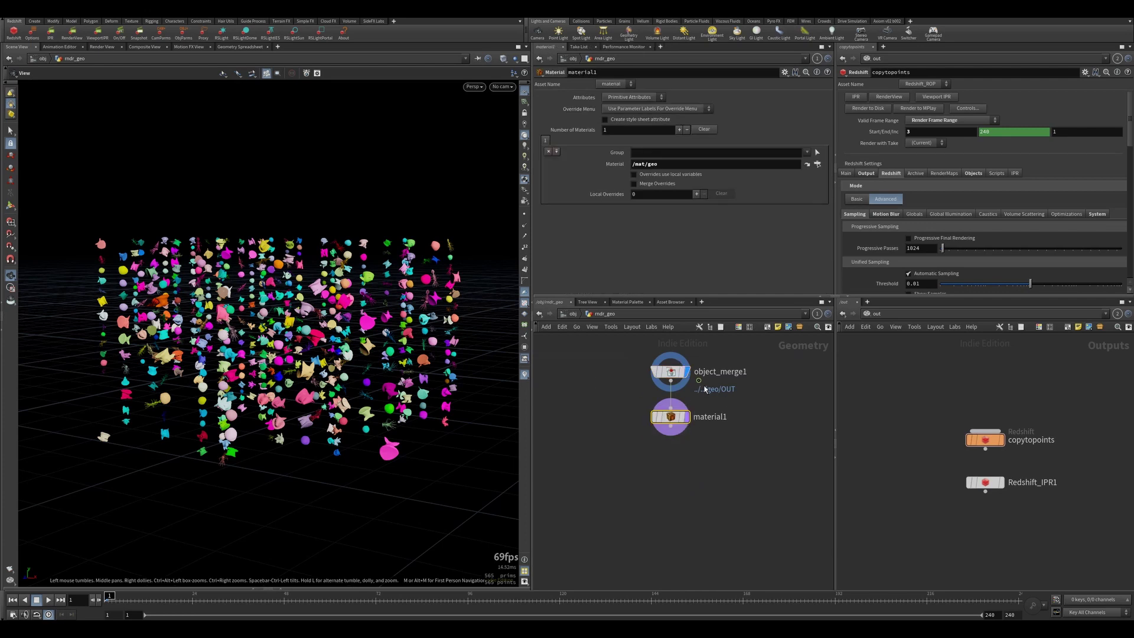
Step: Enter the rndr_strings object and inspect its object_merge1 source and the polywire1 settings
{"action": "left_click", "coordinate": [573, 314]}
{"action": "double_click", "coordinate": [649, 436]}
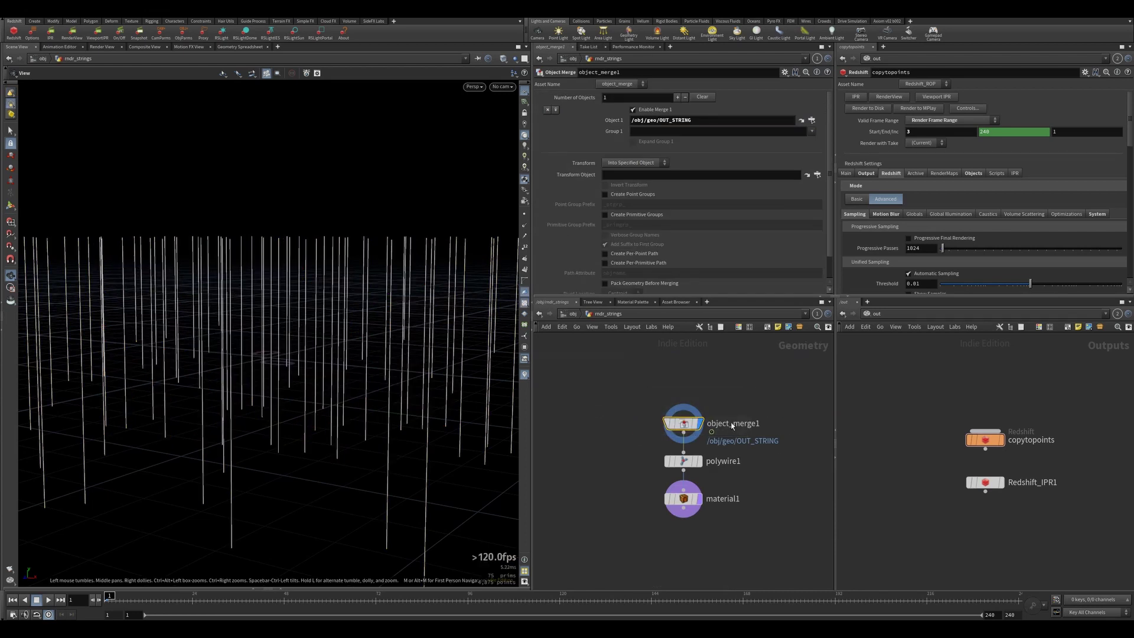
{"action": "middle_click_drag", "start_coordinate": [644, 448], "coordinate": [645, 392]}
{"action": "left_click", "coordinate": [681, 396]}
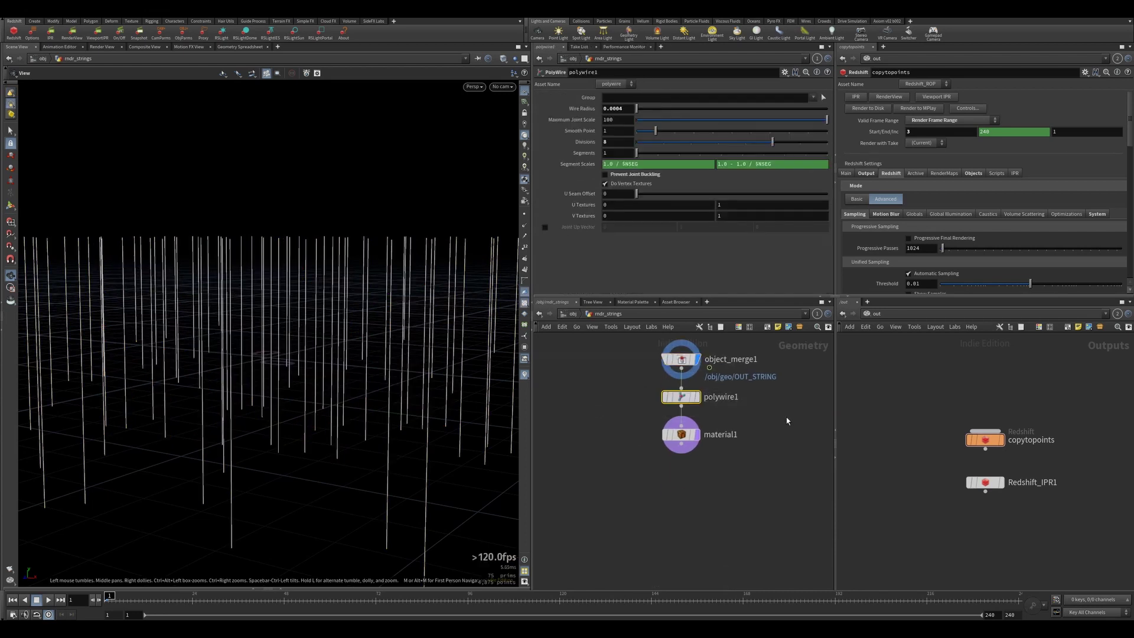
Step: Return to the object level and review the Redshift strands and render settings of rndr_strings
{"action": "key", "text": "u"}
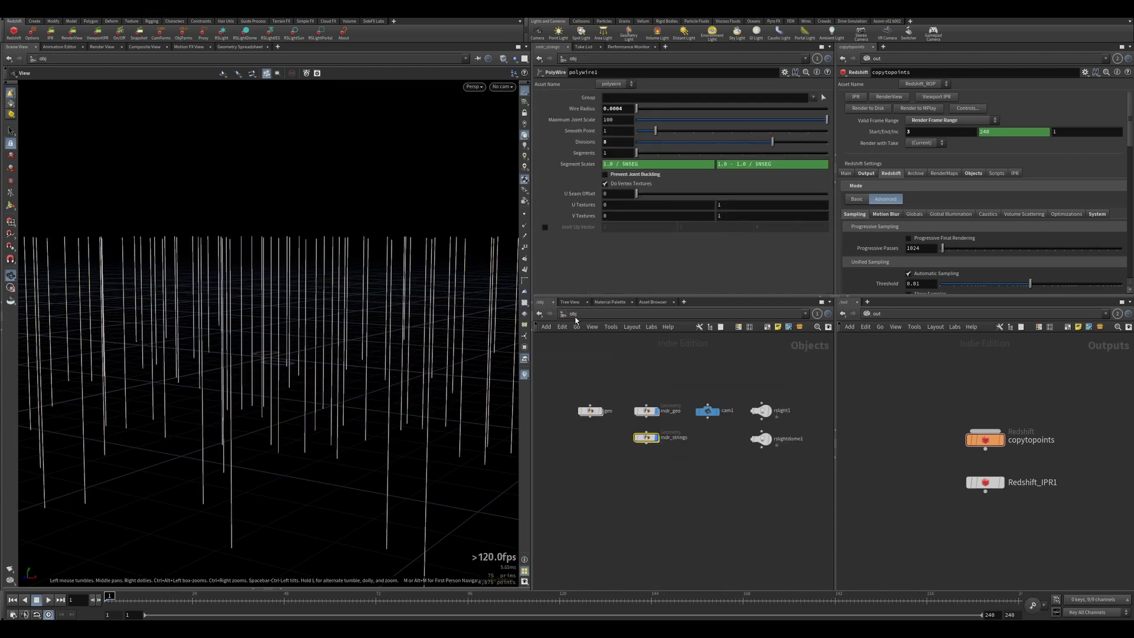
{"action": "left_click", "coordinate": [622, 98]}
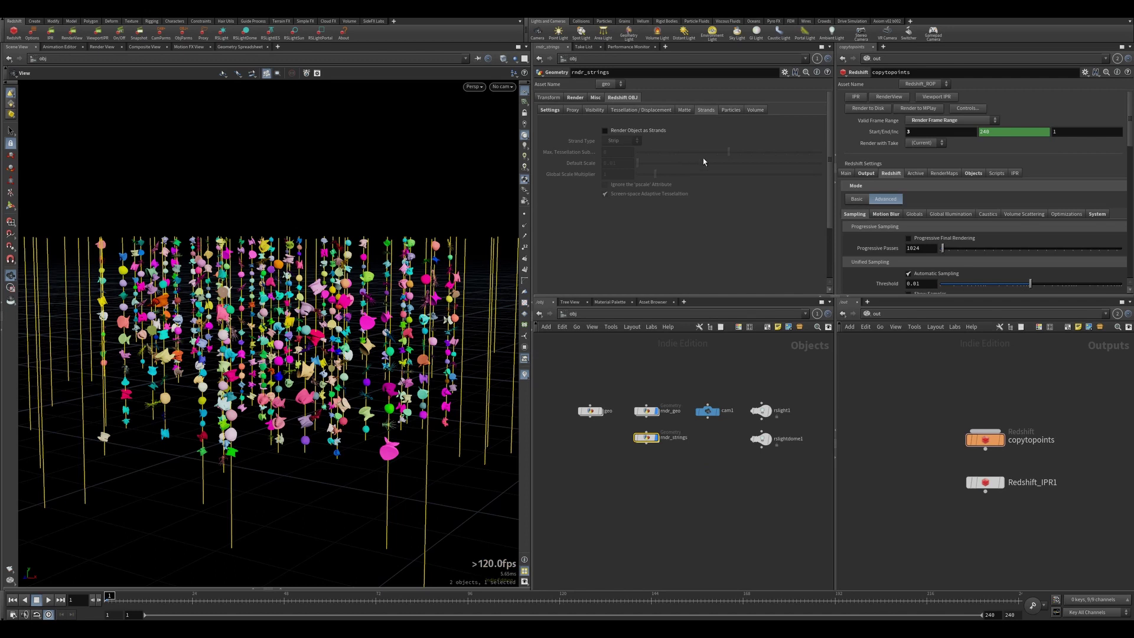
{"action": "left_click", "coordinate": [549, 110]}
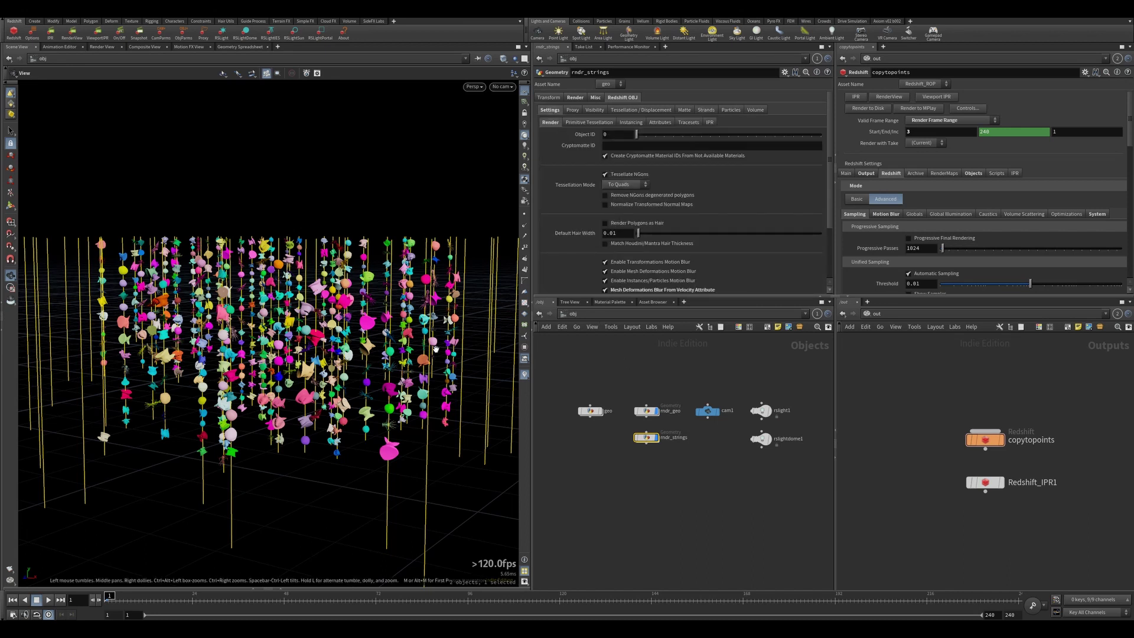
Step: Inspect the material assignment in material1 inside rndr_strings and go back to the object level
{"action": "double_click", "coordinate": [646, 437]}
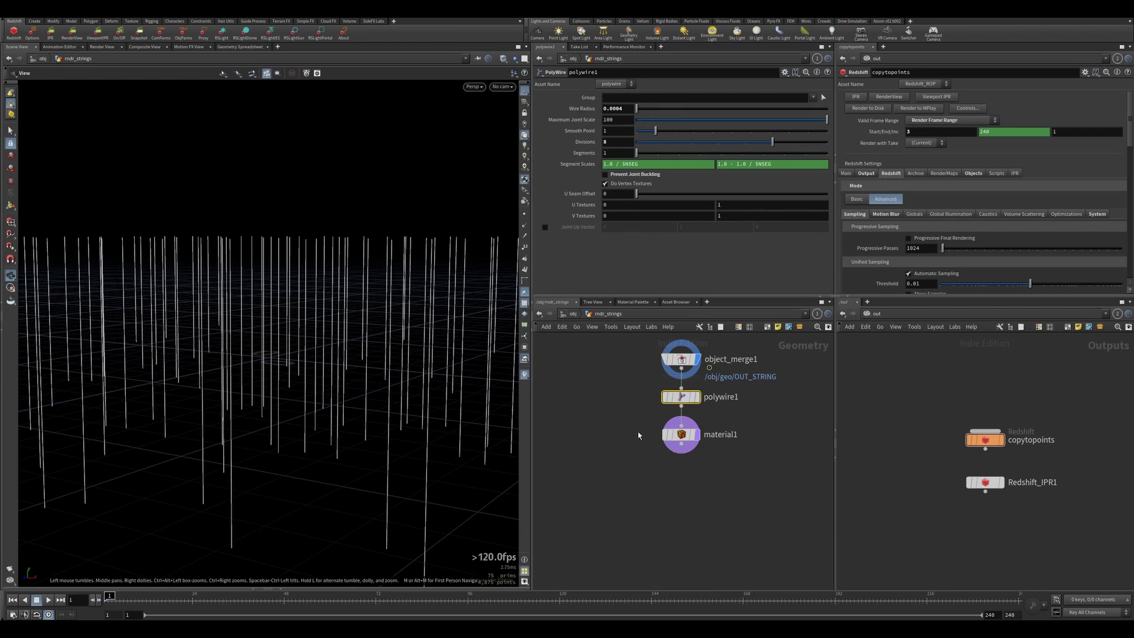
{"action": "left_click", "coordinate": [681, 434]}
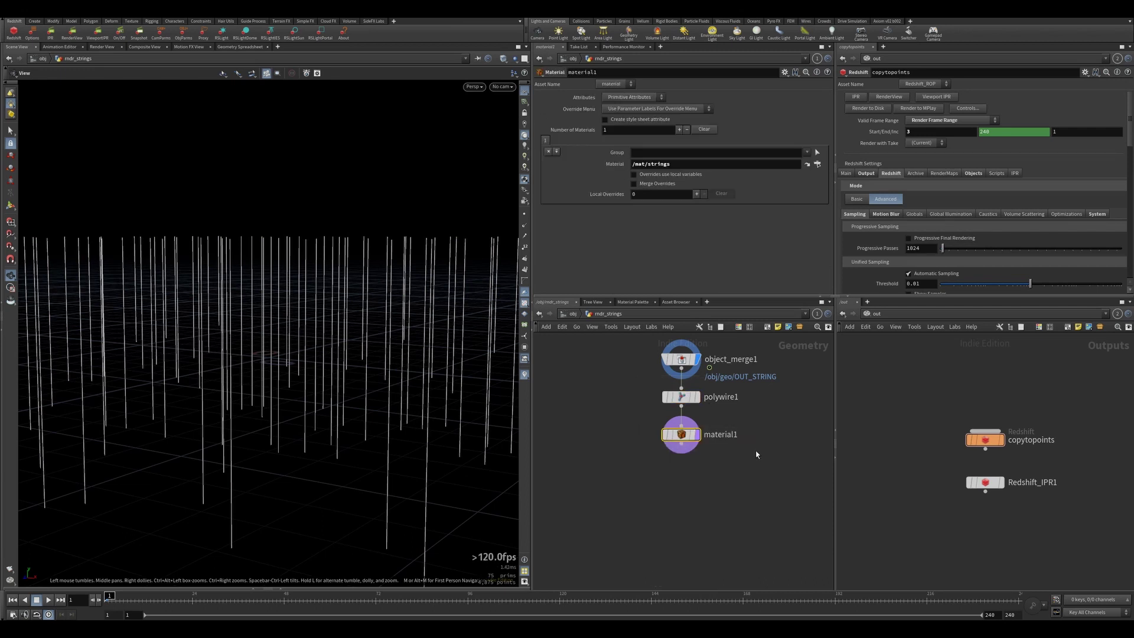
{"action": "left_click", "coordinate": [577, 315]}
Step: Switch the output network to the mat context, enter the geo material, and inspect the attribute name of ParticleAttributeLookup1
{"action": "left_click", "coordinate": [875, 313]}
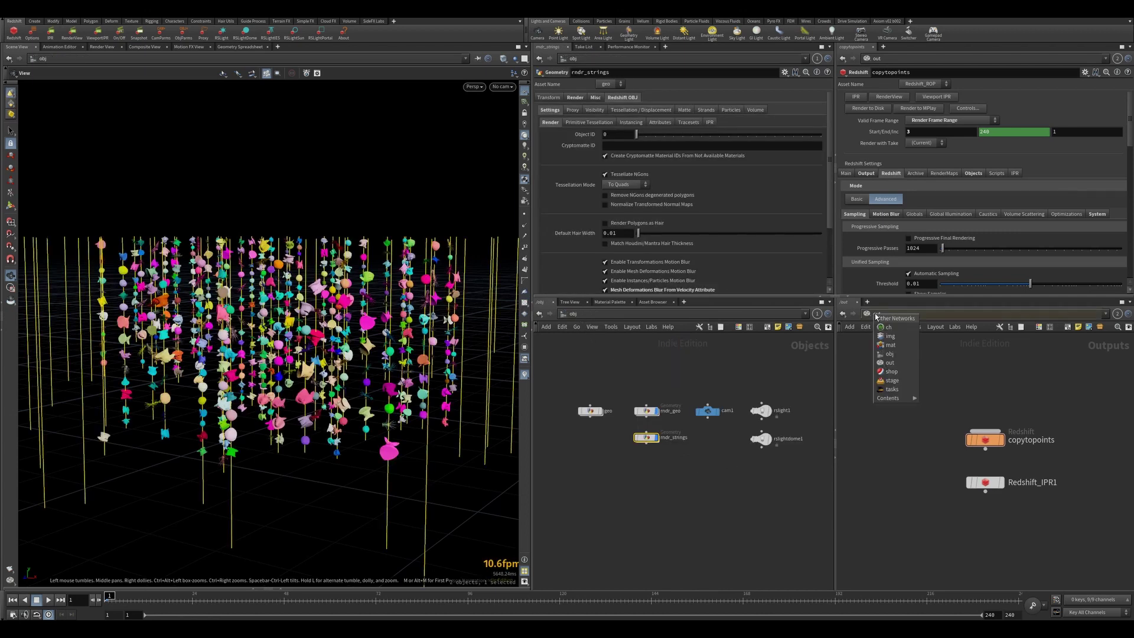
{"action": "left_click", "coordinate": [889, 341]}
{"action": "double_click", "coordinate": [985, 436]}
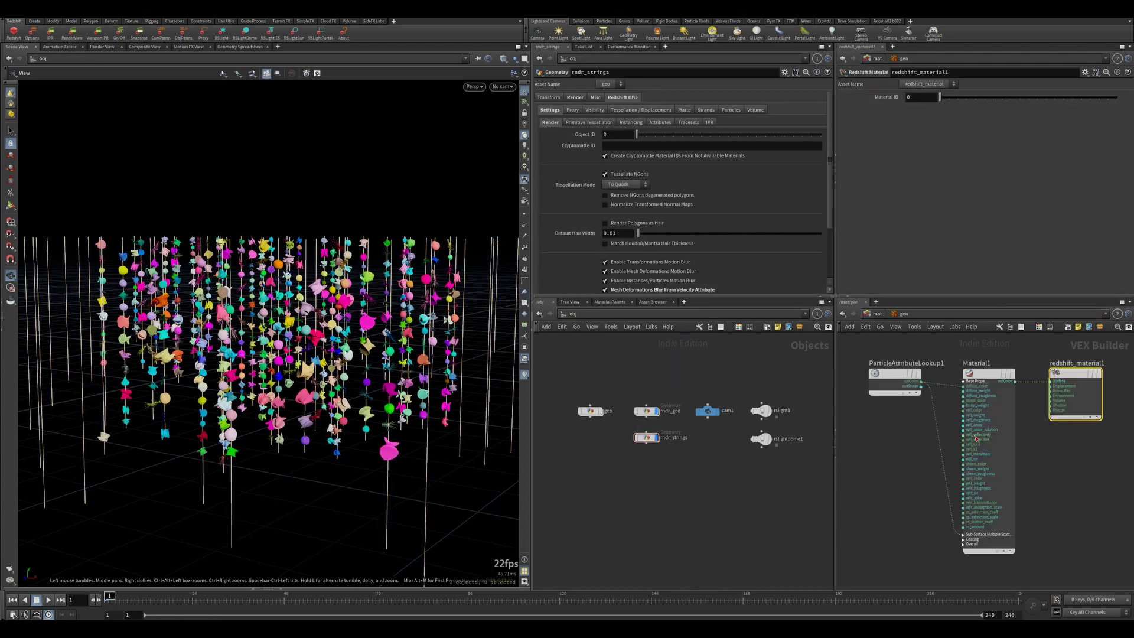
{"action": "left_click", "coordinate": [900, 394]}
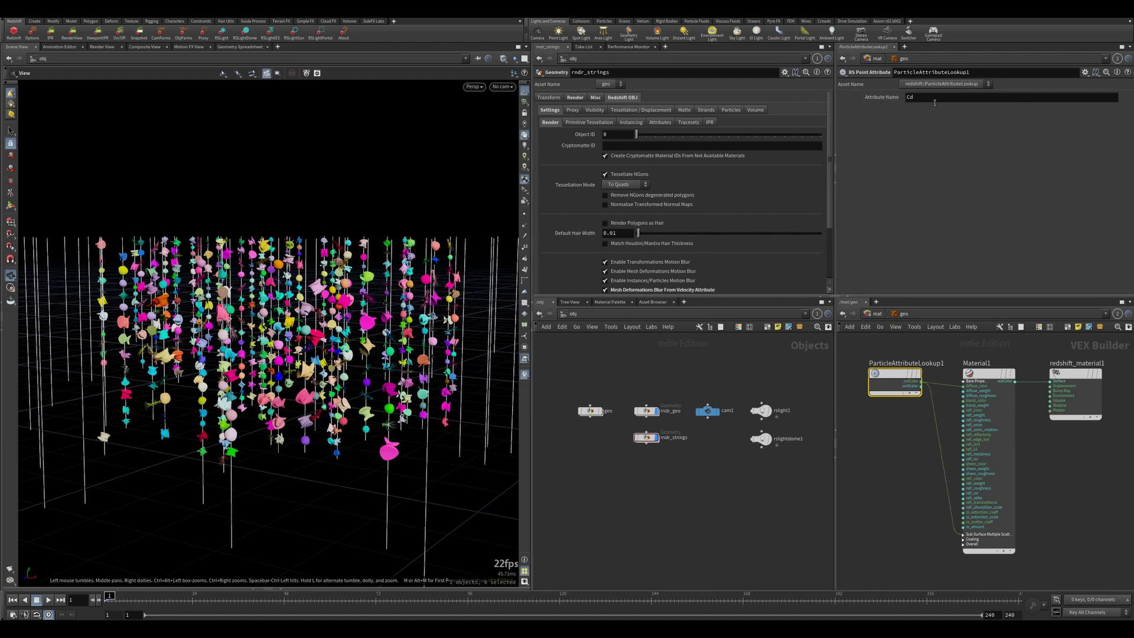
Step: Enter the geo object and show the node information of geo_cache to check its Cd point attribute
{"action": "double_click", "coordinate": [590, 410]}
{"action": "scroll", "coordinate": [697, 445], "scroll_direction": "up", "scroll_amount": 5}
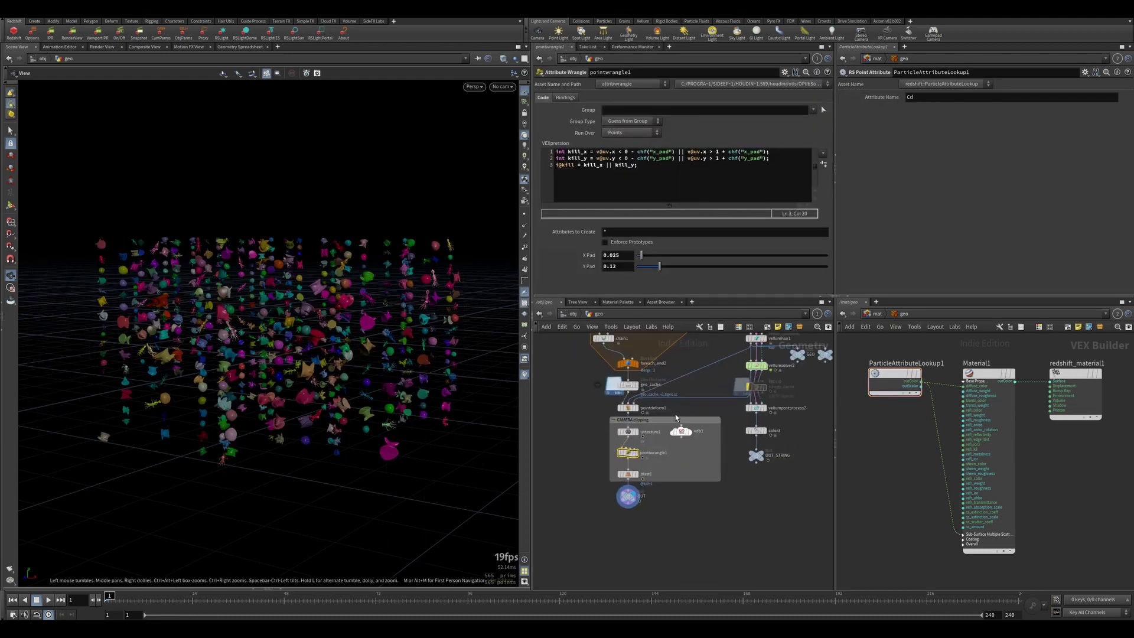
{"action": "left_click", "coordinate": [644, 394]}
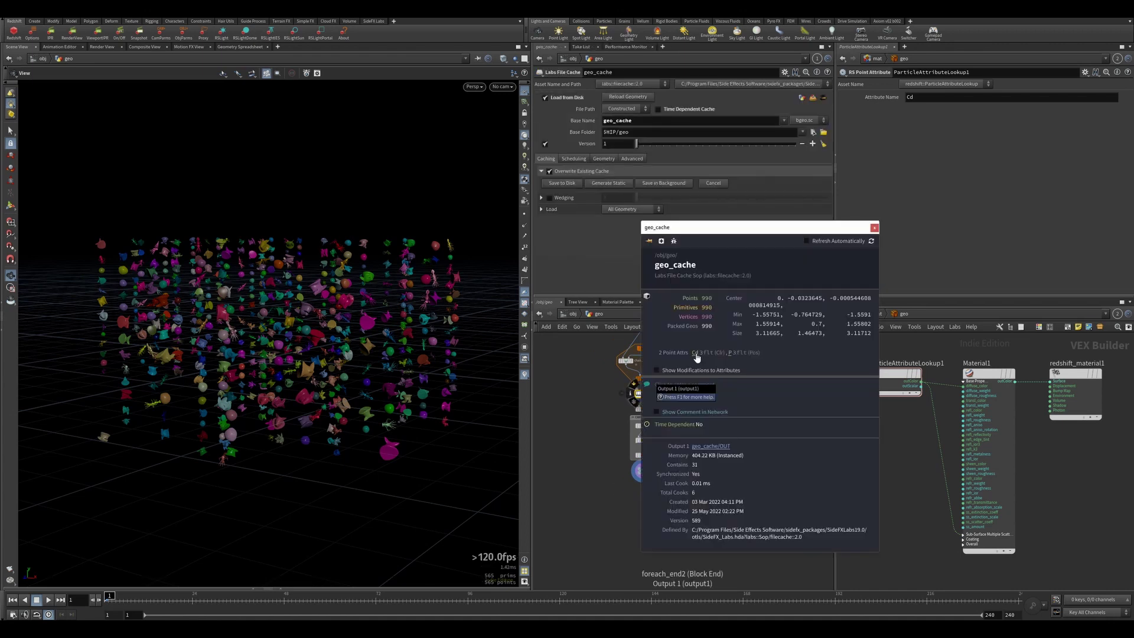
Step: Examine Material1's base and refraction settings in the geo material, and the lookup connection to its ms_color0 input
{"action": "left_click", "coordinate": [908, 376]}
{"action": "middle_click_drag", "start_coordinate": [929, 449], "coordinate": [896, 407]}
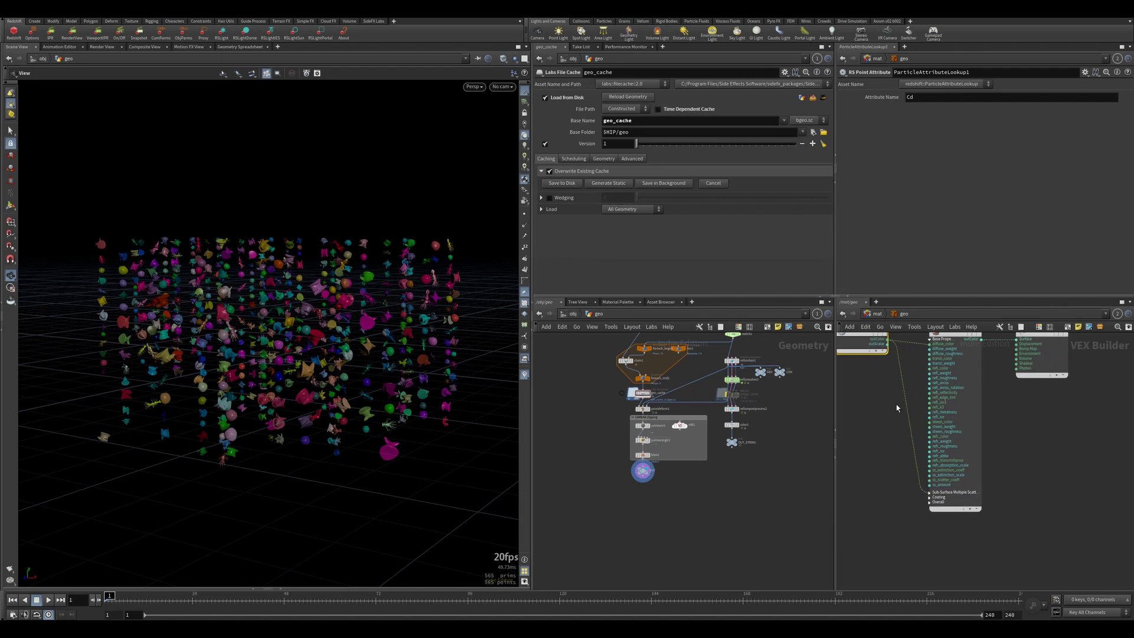
{"action": "middle_click_drag", "start_coordinate": [988, 401], "coordinate": [996, 428]}
{"action": "left_click", "coordinate": [963, 362]}
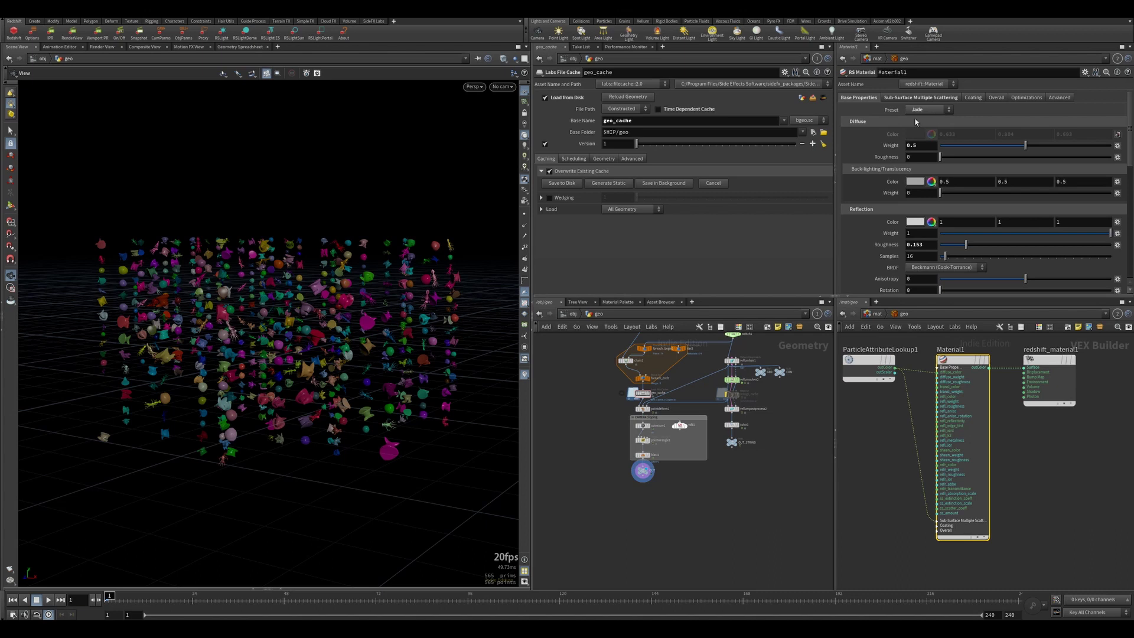
{"action": "scroll", "coordinate": [880, 181], "scroll_direction": "down", "scroll_amount": 10}
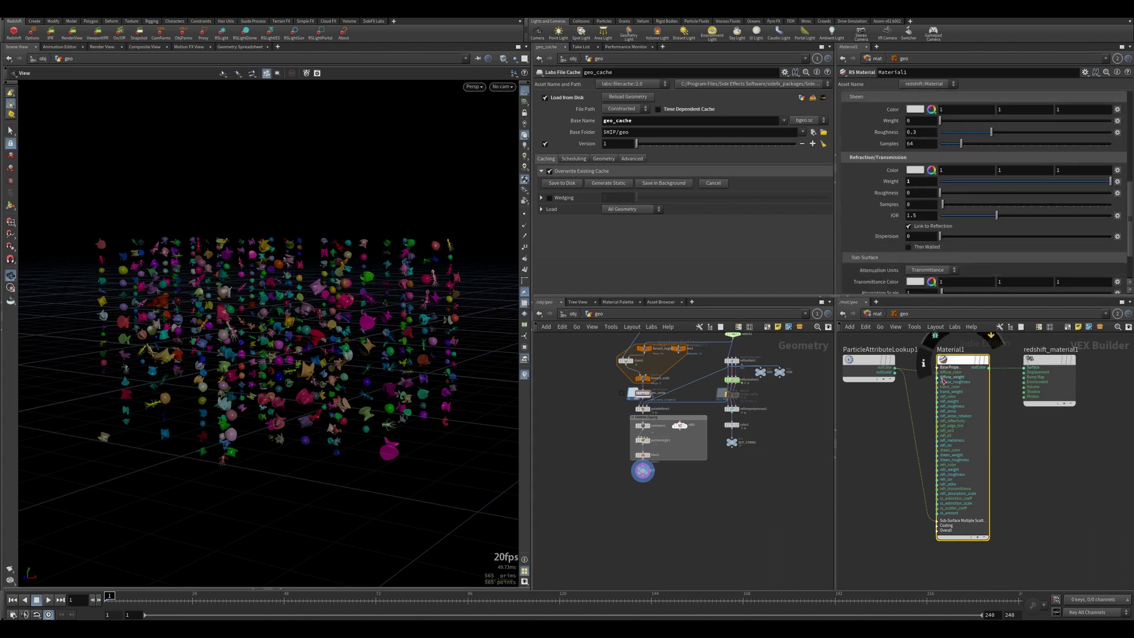
{"action": "scroll", "coordinate": [893, 453], "scroll_direction": "up", "scroll_amount": 5}
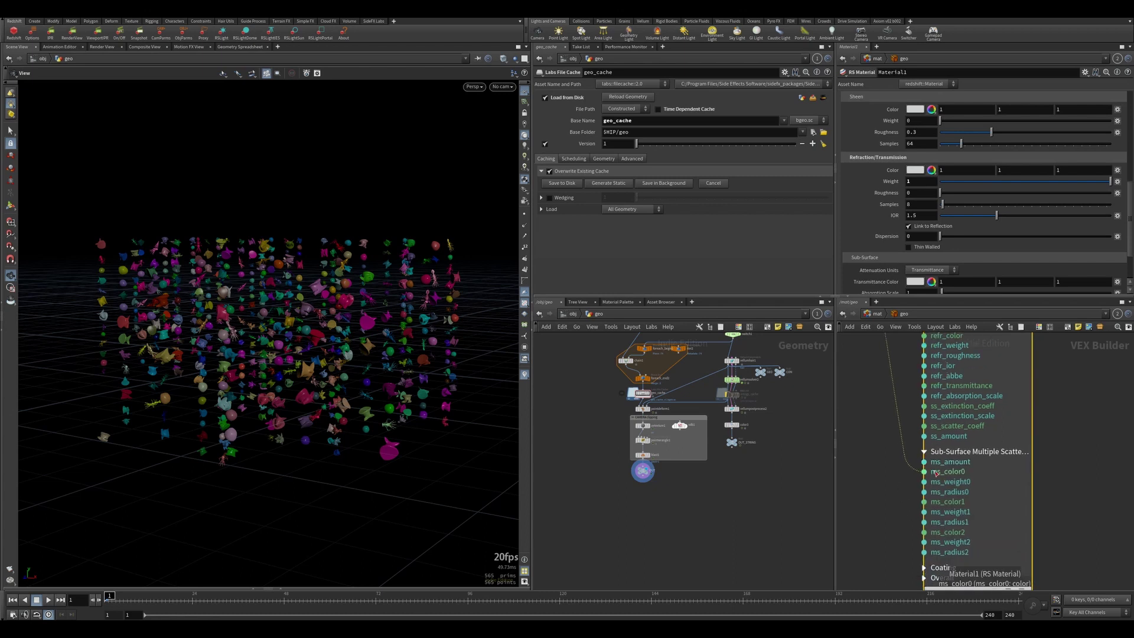
{"action": "scroll", "coordinate": [892, 211], "scroll_direction": "up", "scroll_amount": 5}
{"action": "scroll", "coordinate": [892, 211], "scroll_direction": "up", "scroll_amount": 3}
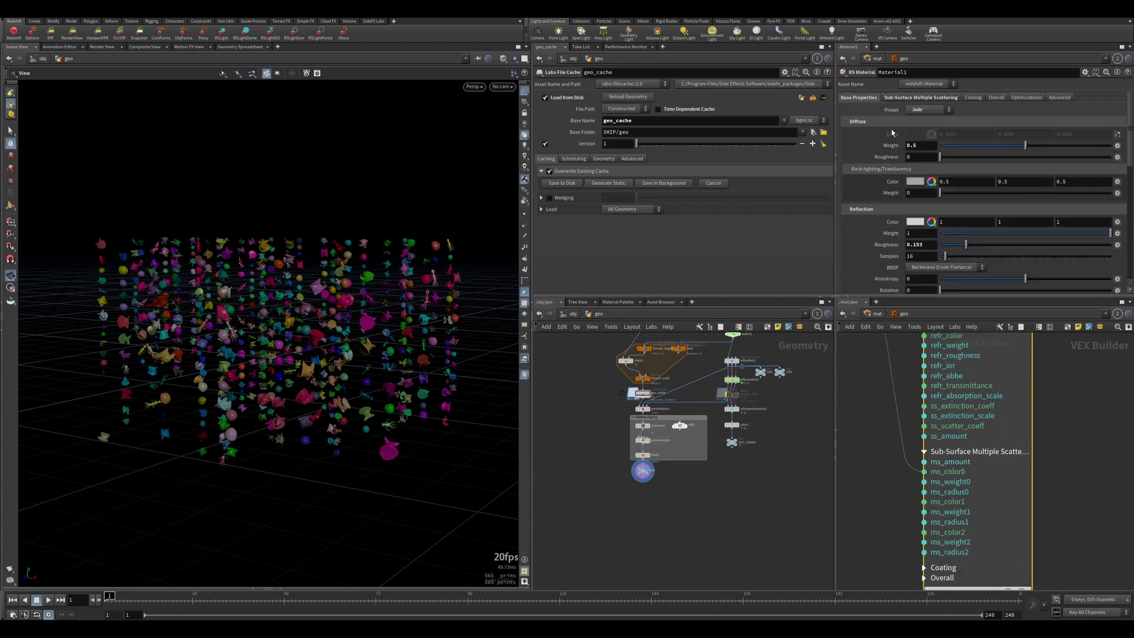
Step: Review the base properties and sub-surface multiple scattering settings of Material1 in the geo material
{"action": "left_click", "coordinate": [889, 97]}
{"action": "left_click", "coordinate": [873, 98]}
{"action": "scroll", "coordinate": [874, 235], "scroll_direction": "down", "scroll_amount": 10}
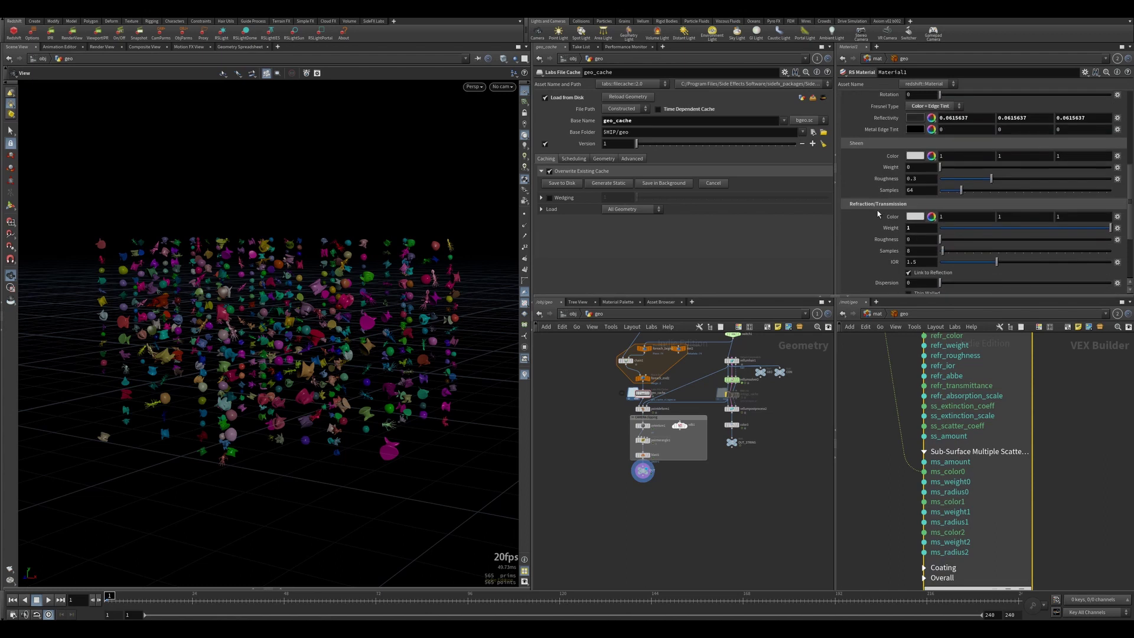
{"action": "scroll", "coordinate": [879, 236], "scroll_direction": "up", "scroll_amount": 6}
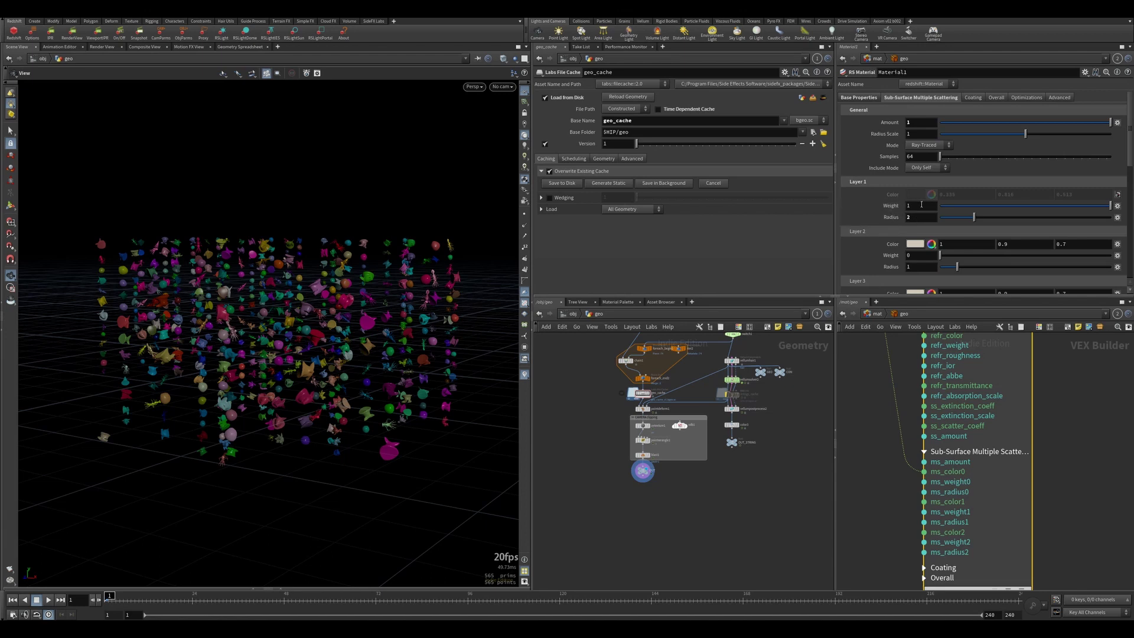
{"action": "left_click", "coordinate": [864, 99]}
{"action": "scroll", "coordinate": [904, 407], "scroll_direction": "down", "scroll_amount": 5}
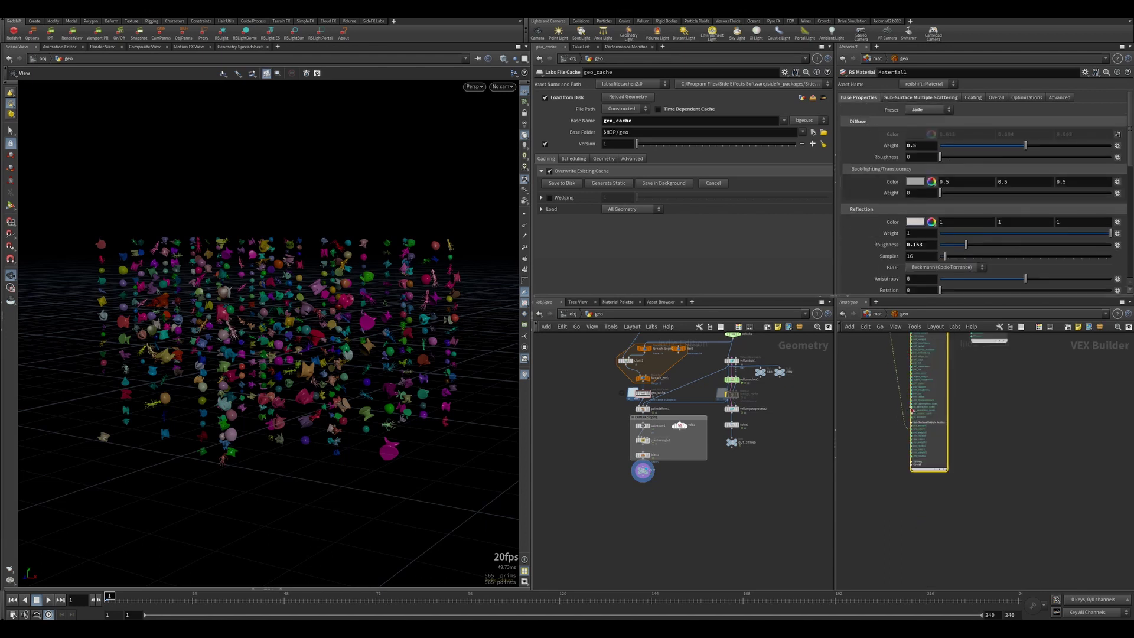
{"action": "middle_click_drag", "start_coordinate": [912, 410], "coordinate": [913, 435]}
Step: Enter the strings material, display the geo object's OUT node, and inspect Material1's reflection settings and available presets
{"action": "left_click", "coordinate": [871, 314]}
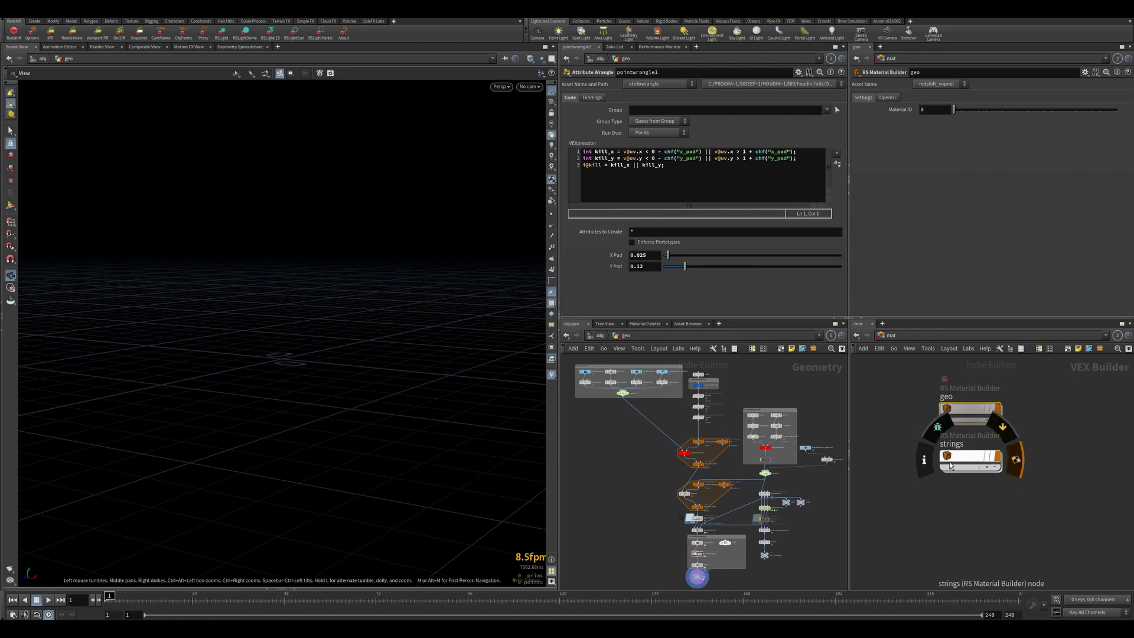
{"action": "double_click", "coordinate": [950, 466]}
{"action": "left_click_drag", "start_coordinate": [795, 319], "coordinate": [794, 286]}
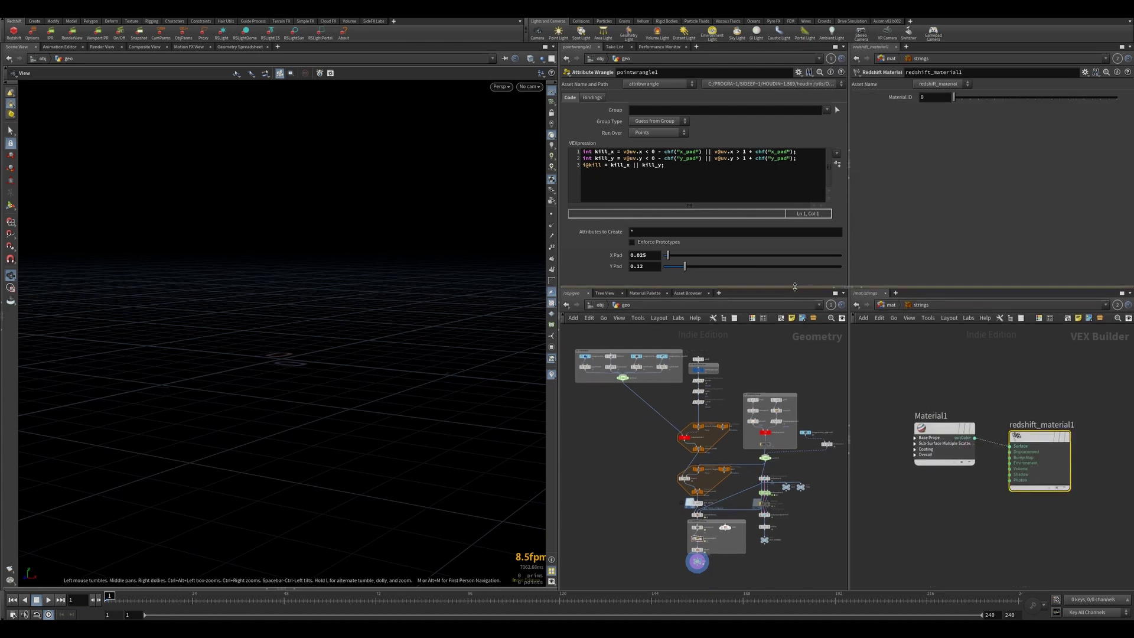
{"action": "middle_click_drag", "start_coordinate": [679, 512], "coordinate": [663, 420]}
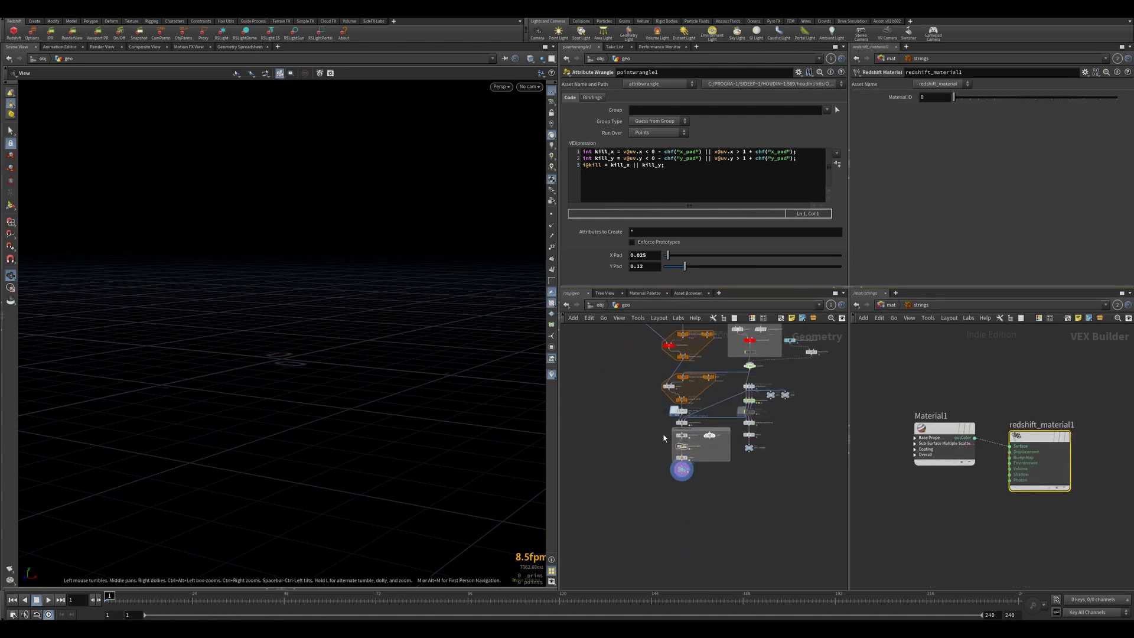
{"action": "left_click", "coordinate": [694, 471]}
{"action": "left_click", "coordinate": [930, 444]}
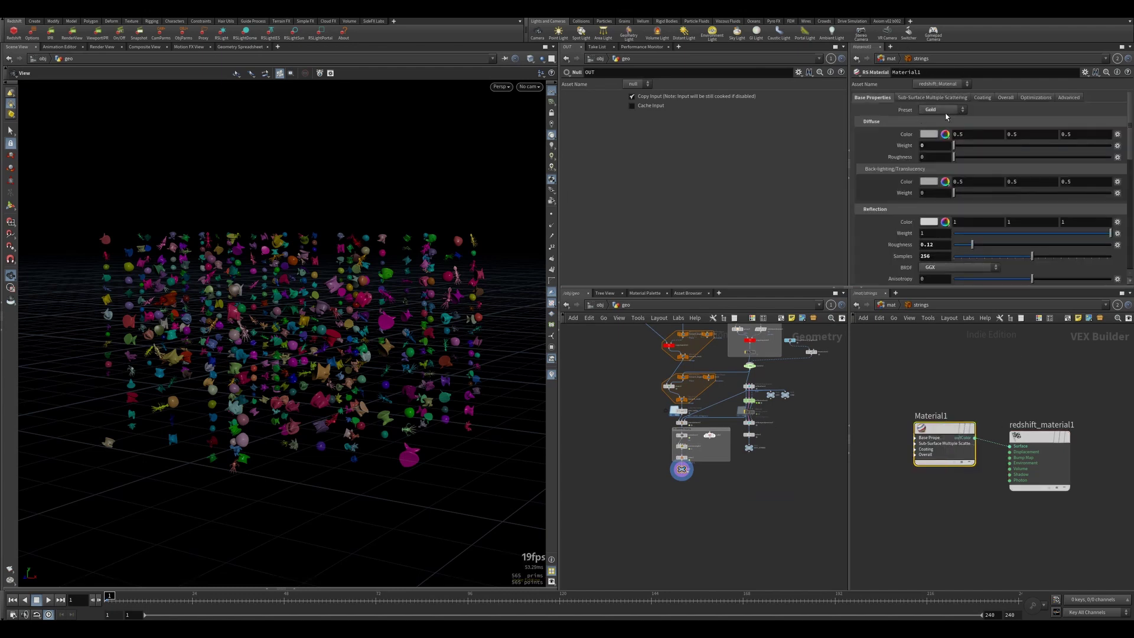
{"action": "scroll", "coordinate": [903, 197], "scroll_direction": "down", "scroll_amount": 4}
{"action": "scroll", "coordinate": [905, 206], "scroll_direction": "up", "scroll_amount": 4}
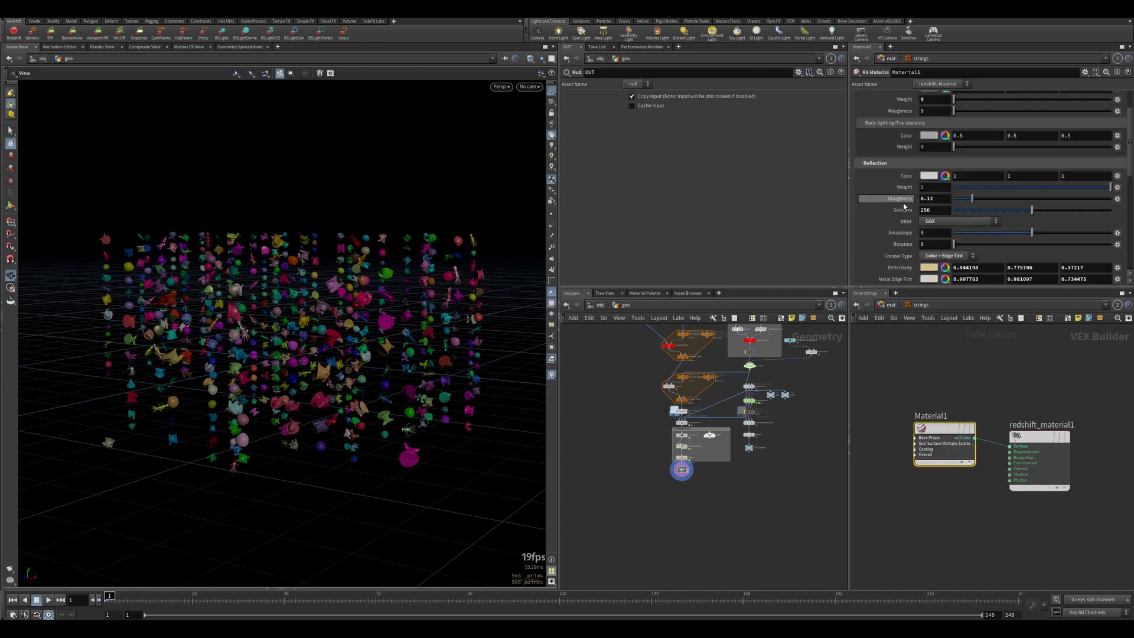
{"action": "left_click", "coordinate": [944, 110]}
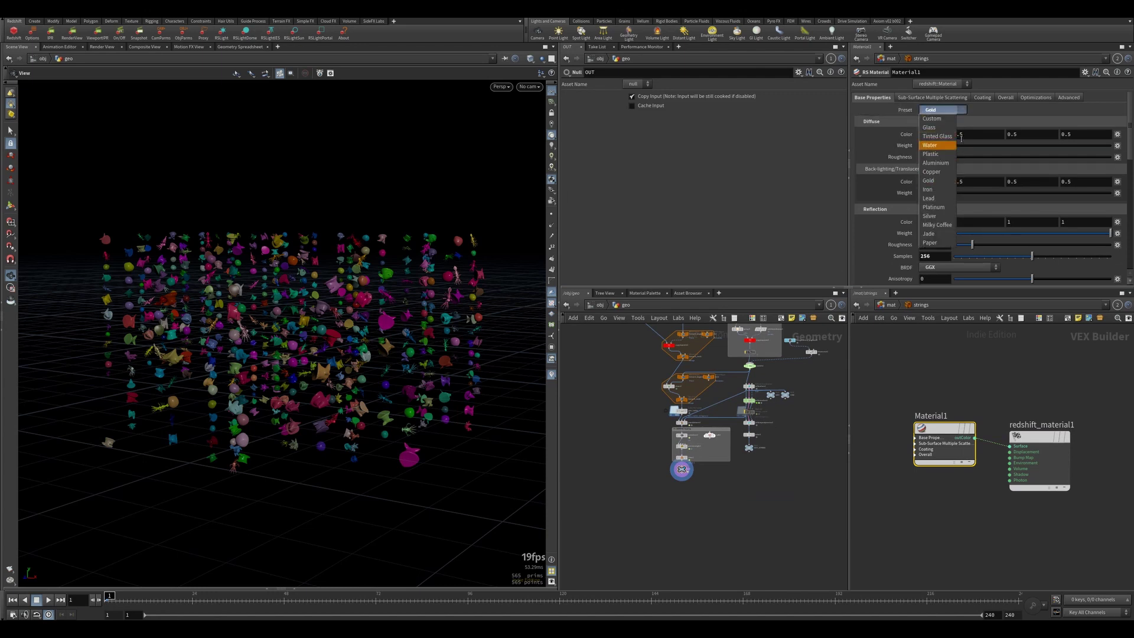
{"action": "left_click", "coordinate": [958, 113]}
Step: Switch the material network to the out context and inspect the motion blur, sampling and denoising settings of the copytopoints Redshift node
{"action": "left_click", "coordinate": [883, 310]}
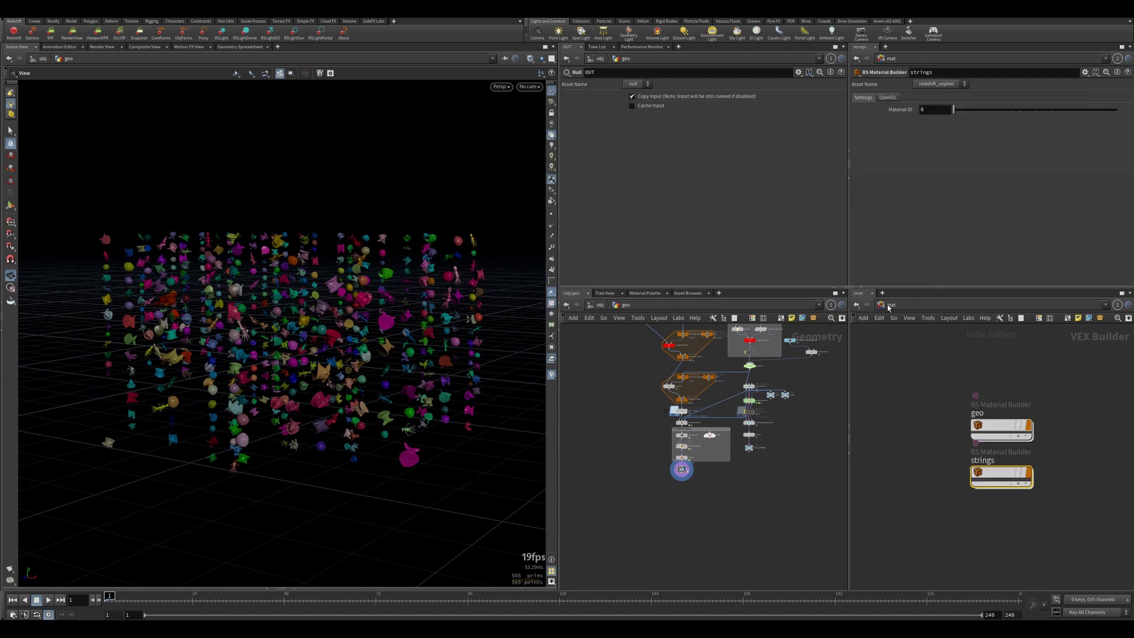
{"action": "left_click", "coordinate": [884, 310]}
{"action": "left_click", "coordinate": [900, 352]}
{"action": "left_click", "coordinate": [972, 397]}
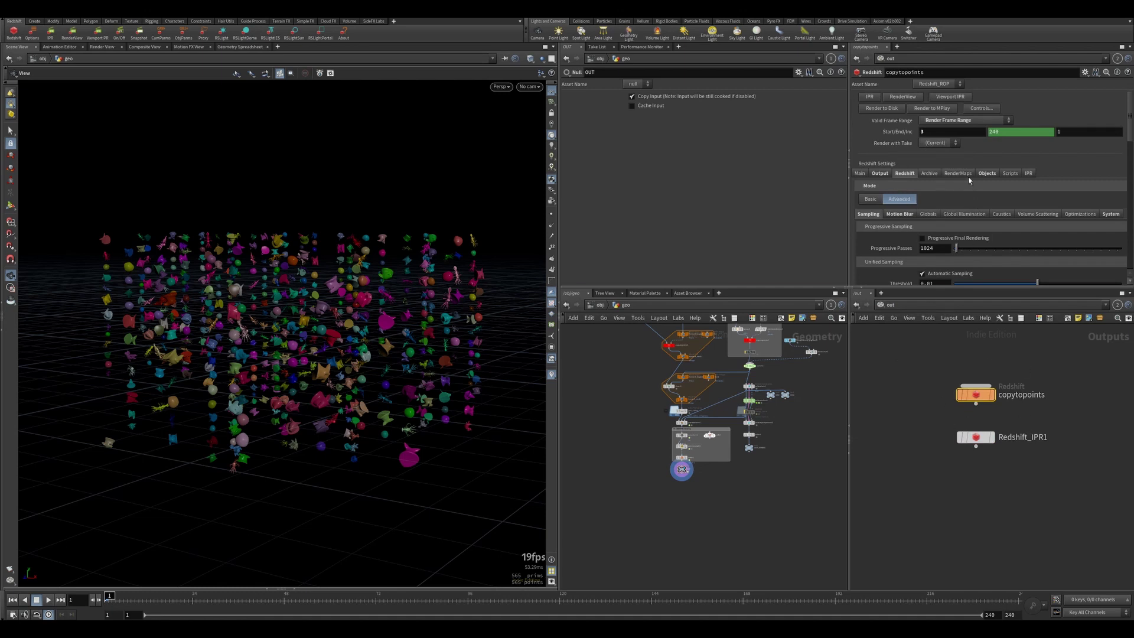
{"action": "left_click", "coordinate": [901, 215]}
{"action": "scroll", "coordinate": [902, 228], "scroll_direction": "down", "scroll_amount": 3}
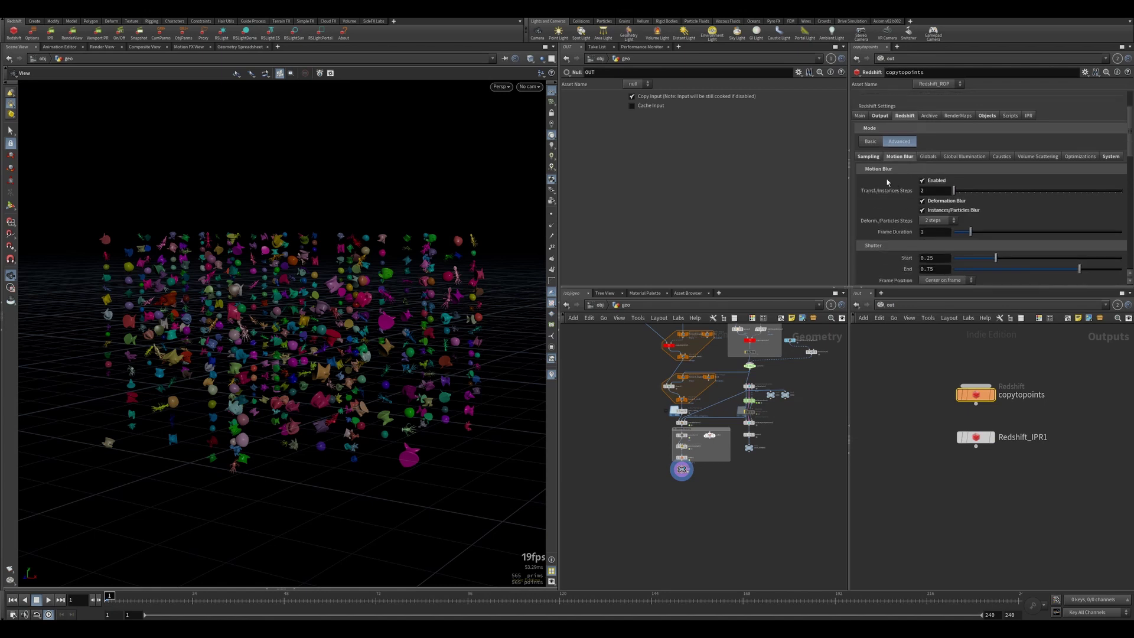
{"action": "left_click", "coordinate": [869, 156]}
{"action": "scroll", "coordinate": [889, 211], "scroll_direction": "down", "scroll_amount": 5}
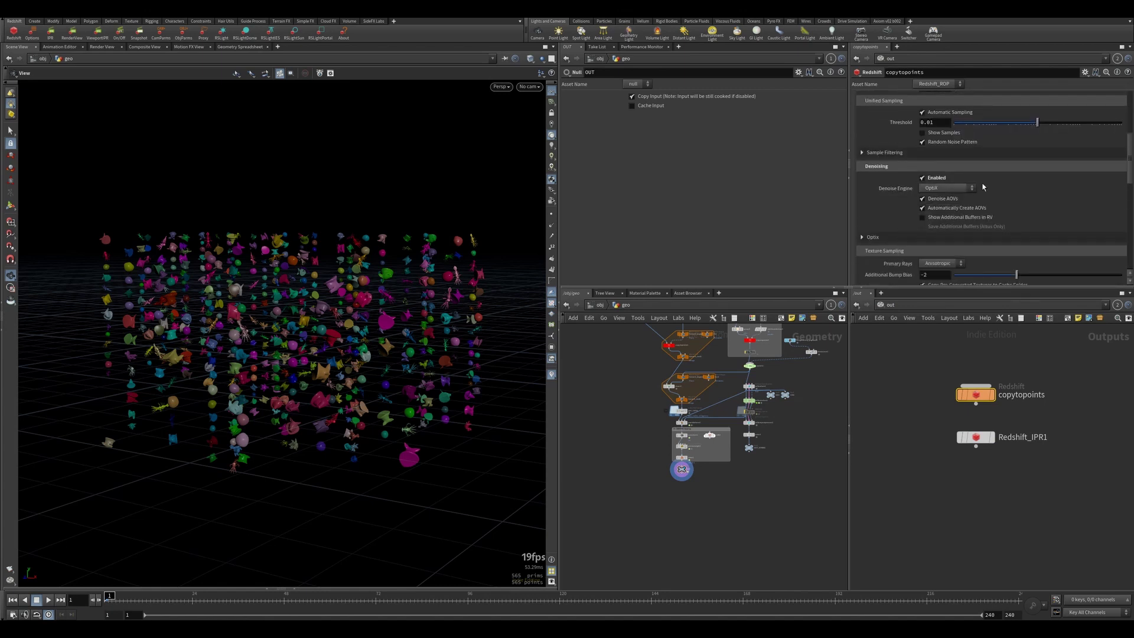
Step: Return to the object level and inspect rndr_geo's geometry velocity blur and Redshift motion blur settings
{"action": "left_click", "coordinate": [599, 305]}
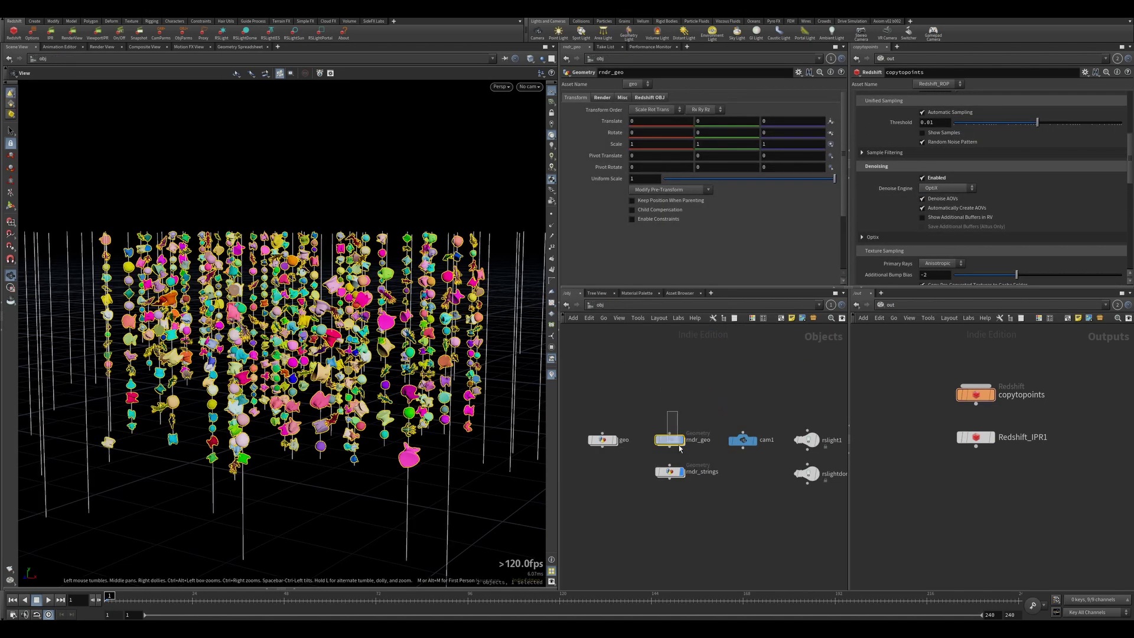
{"action": "left_click", "coordinate": [602, 98]}
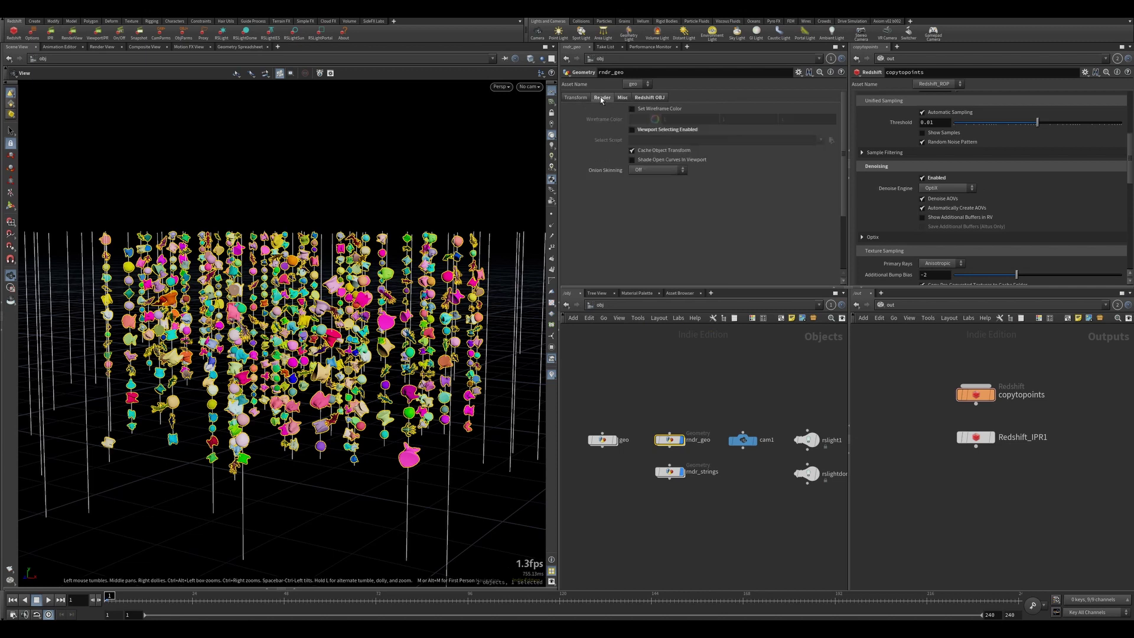
{"action": "left_click", "coordinate": [595, 165]}
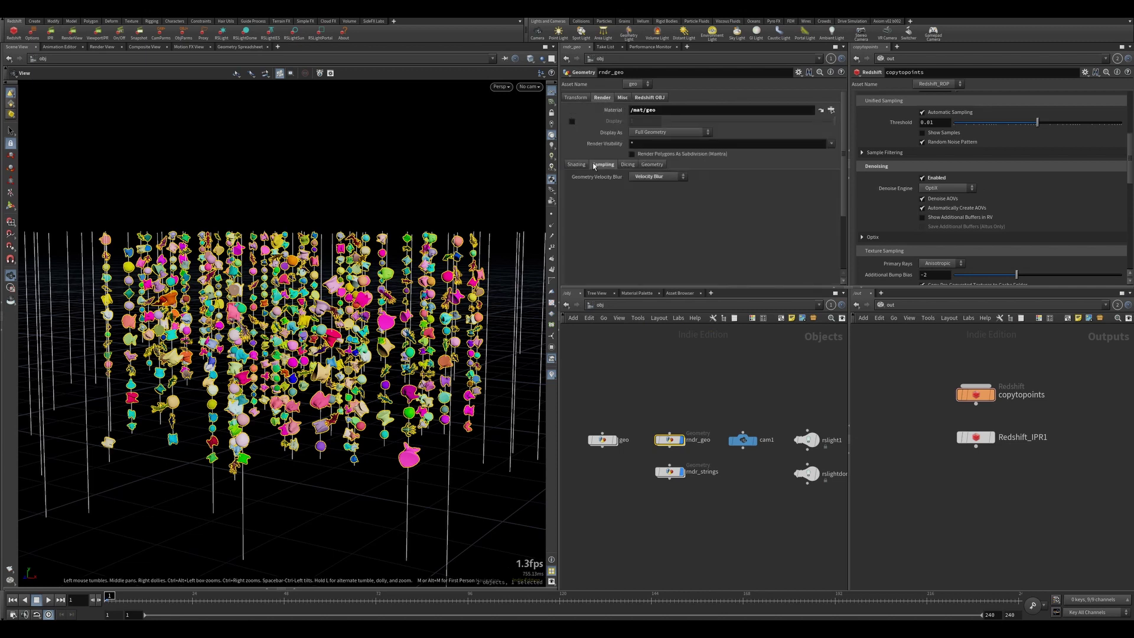
{"action": "left_click", "coordinate": [649, 98]}
{"action": "scroll", "coordinate": [644, 195], "scroll_direction": "down", "scroll_amount": 5}
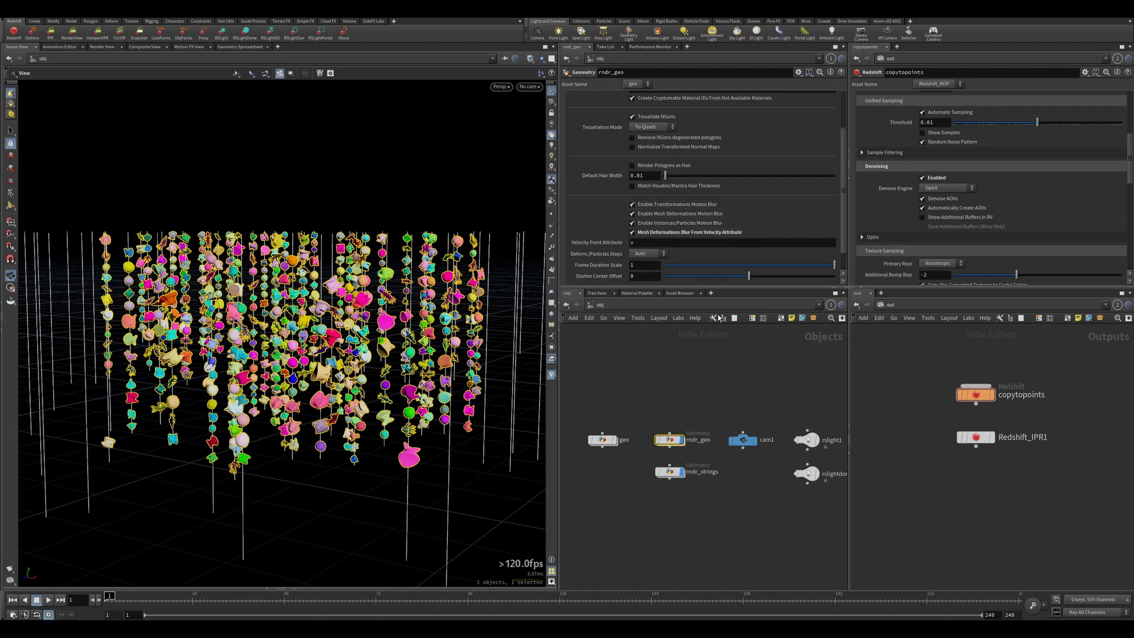
Step: Inspect rndr_strings' Redshift motion blur options and its geometry velocity blur setting
{"action": "left_click", "coordinate": [669, 471]}
{"action": "scroll", "coordinate": [643, 166], "scroll_direction": "up", "scroll_amount": 3}
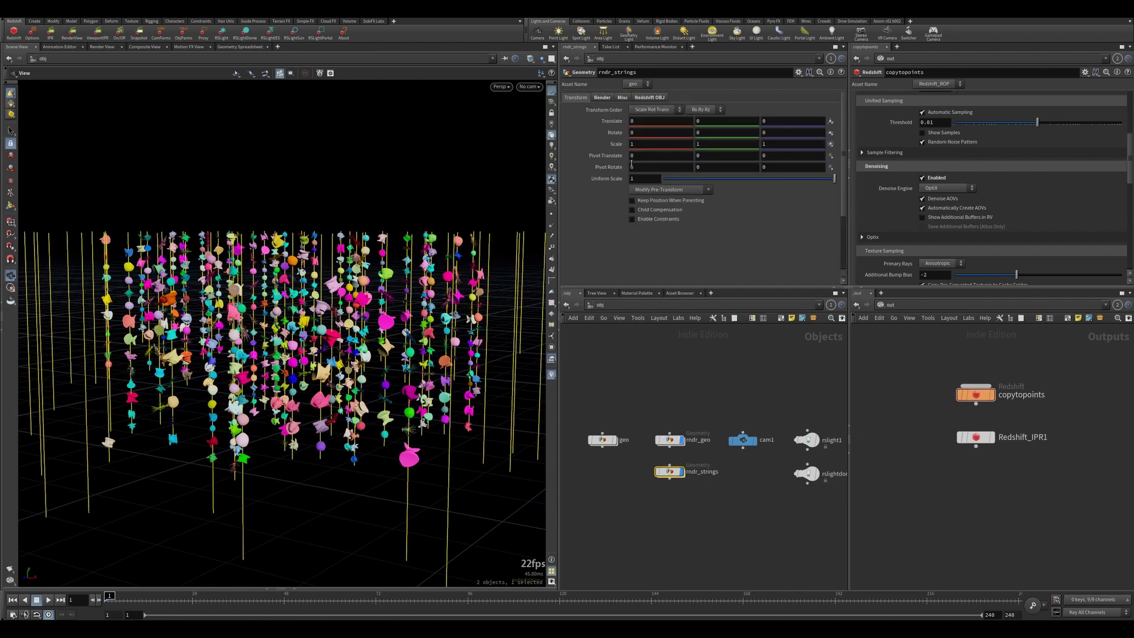
{"action": "left_click", "coordinate": [649, 98]}
{"action": "scroll", "coordinate": [640, 254], "scroll_direction": "down", "scroll_amount": 2}
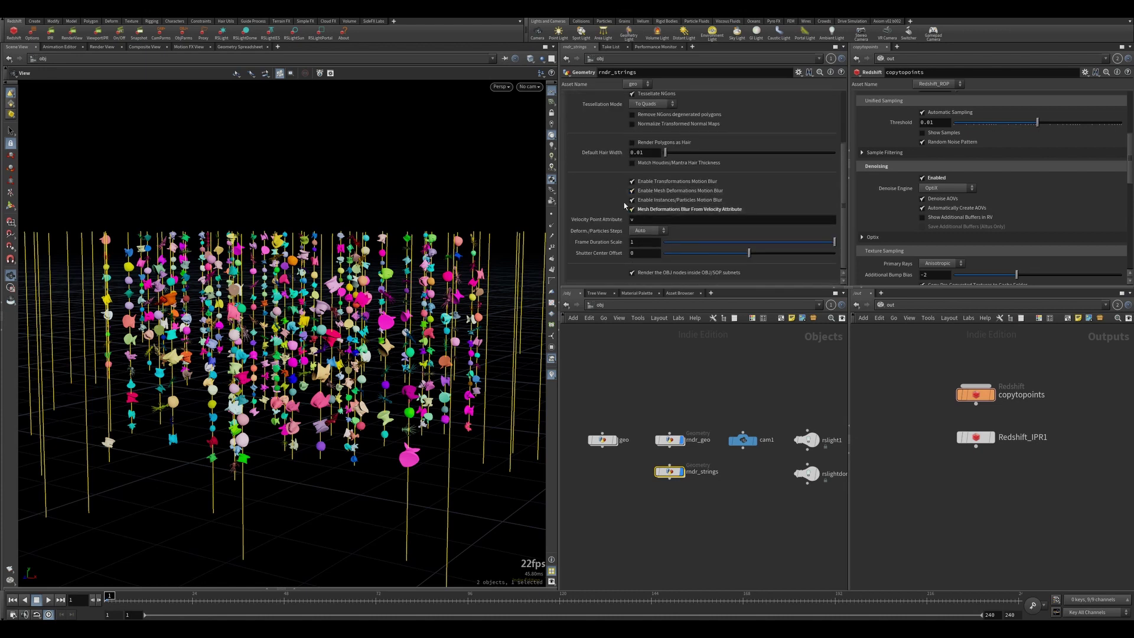
{"action": "scroll", "coordinate": [617, 185], "scroll_direction": "up", "scroll_amount": 2}
{"action": "left_click", "coordinate": [606, 98]}
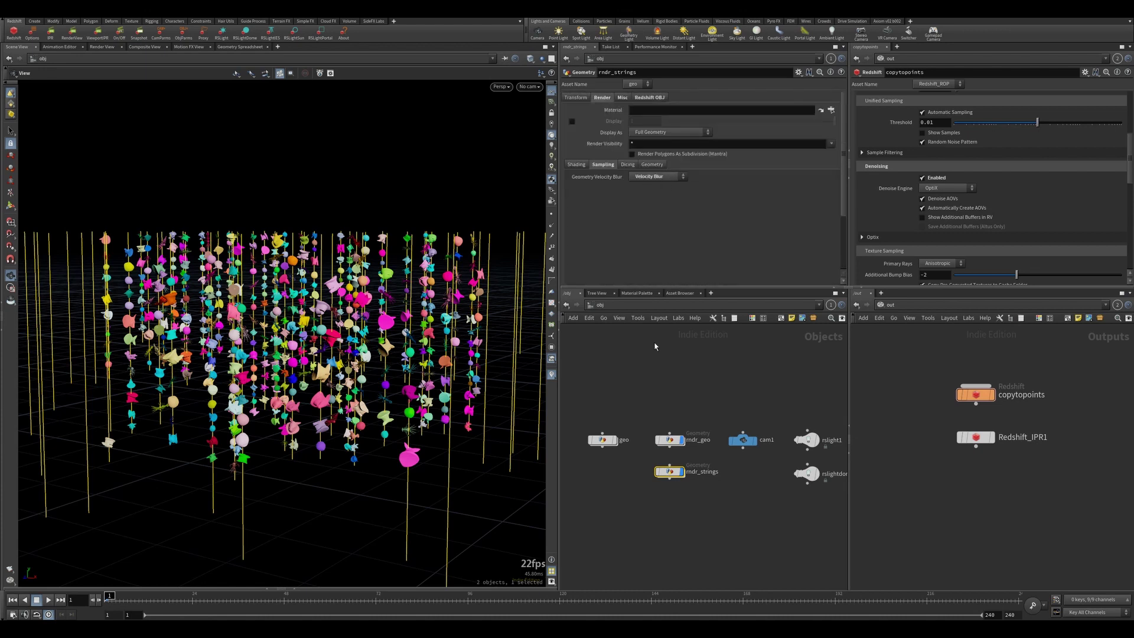
Step: Inspect cam1's view, Redshift depth of field, sampling and transform settings
{"action": "left_click", "coordinate": [687, 420]}
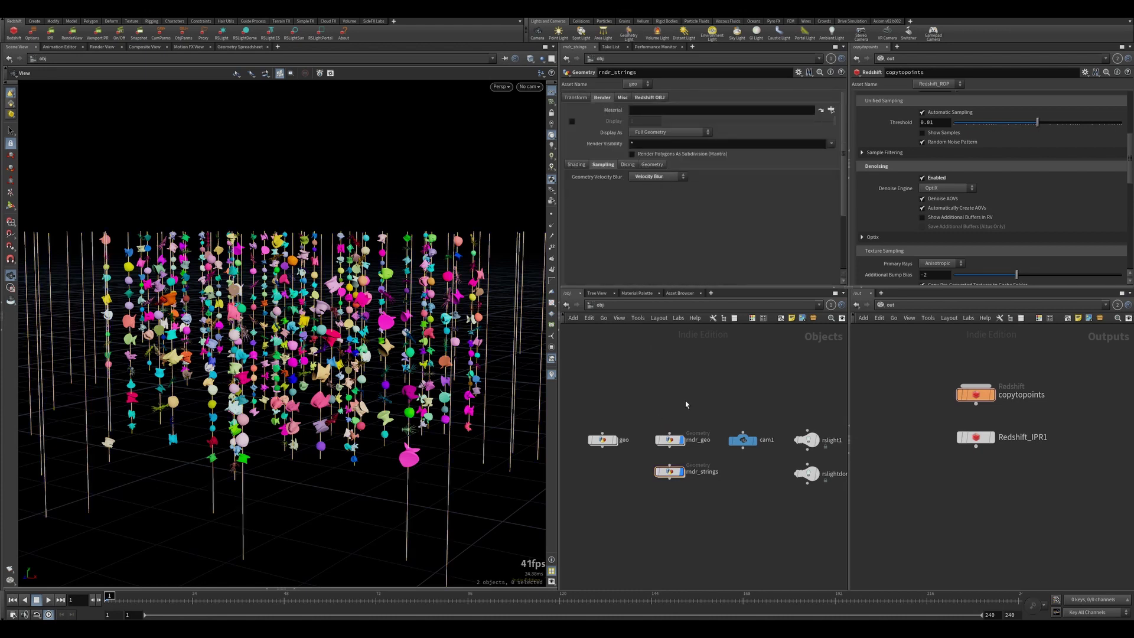
{"action": "left_click_drag", "start_coordinate": [769, 409], "coordinate": [730, 459]}
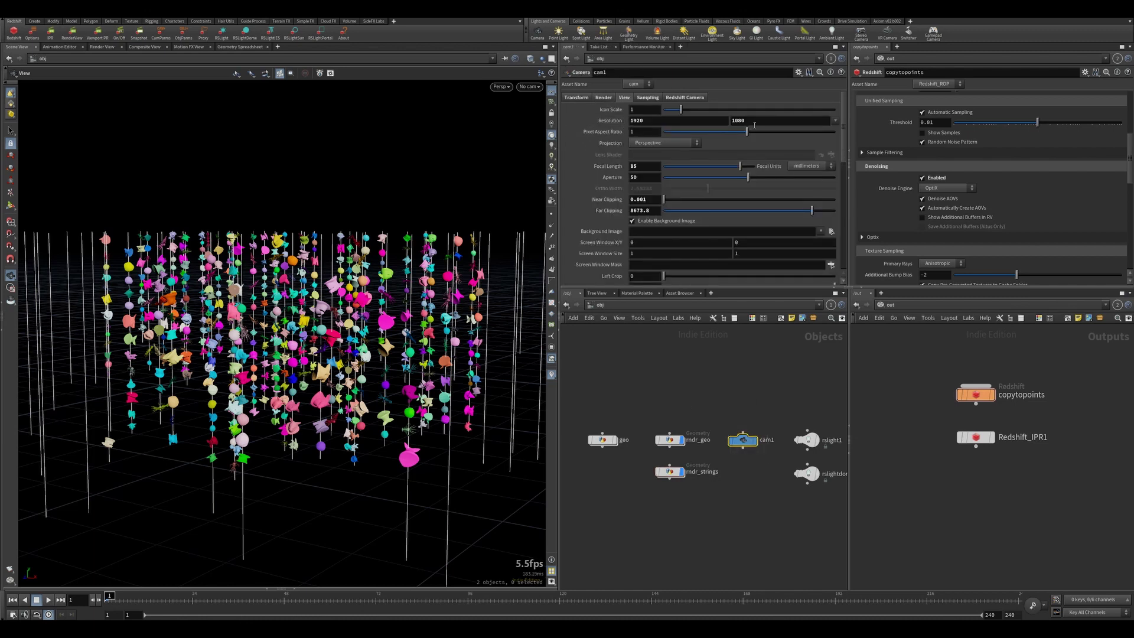
{"action": "left_click", "coordinate": [681, 97]}
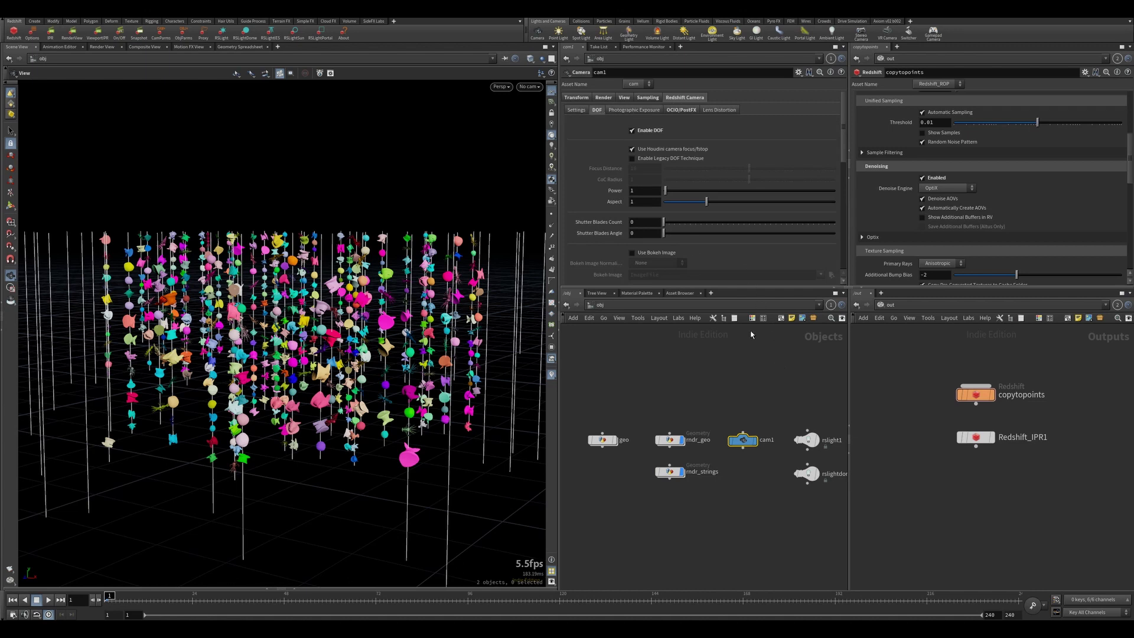
{"action": "left_click", "coordinate": [647, 98]}
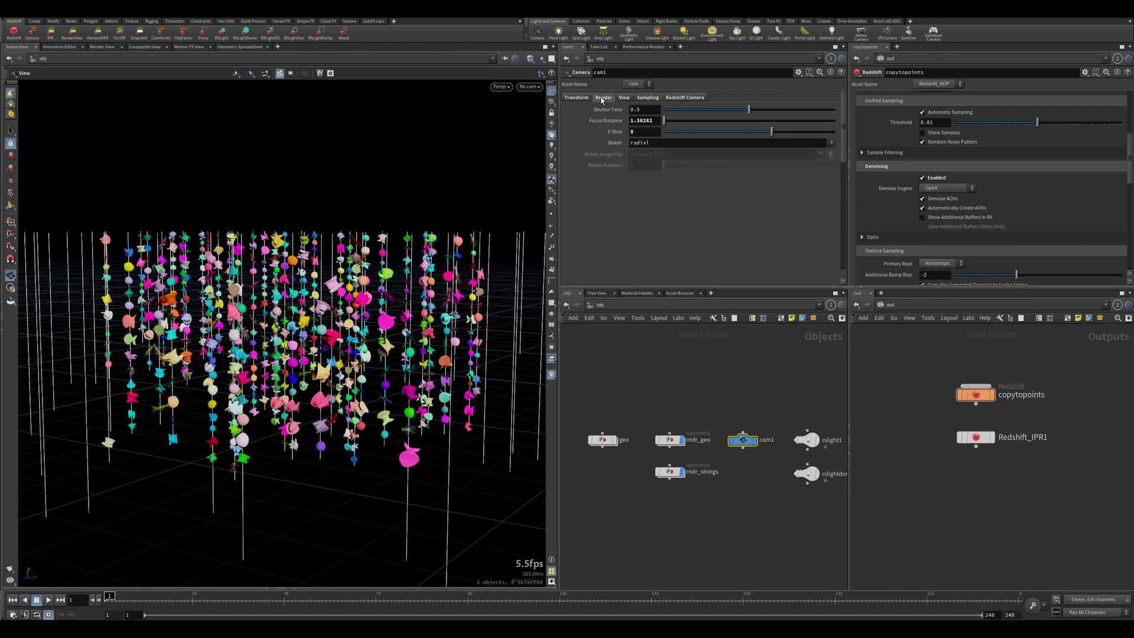
{"action": "left_click", "coordinate": [577, 97]}
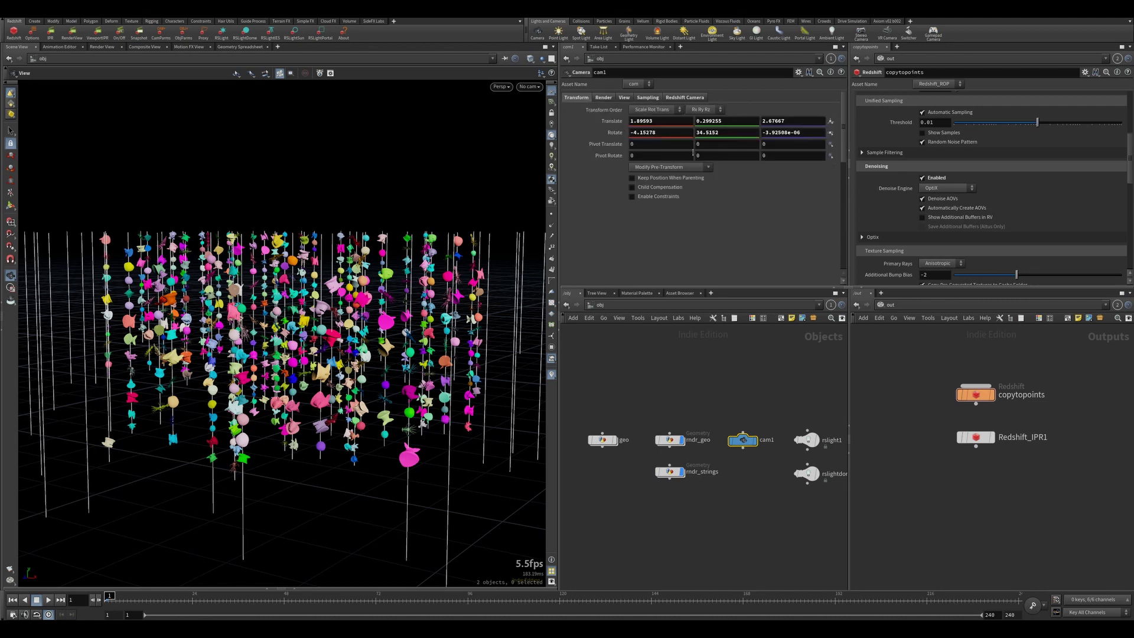
Step: Inspect the transform, light type and intensity settings of rslight1
{"action": "left_click", "coordinate": [807, 440]}
{"action": "middle_click_drag", "start_coordinate": [782, 397], "coordinate": [719, 349]}
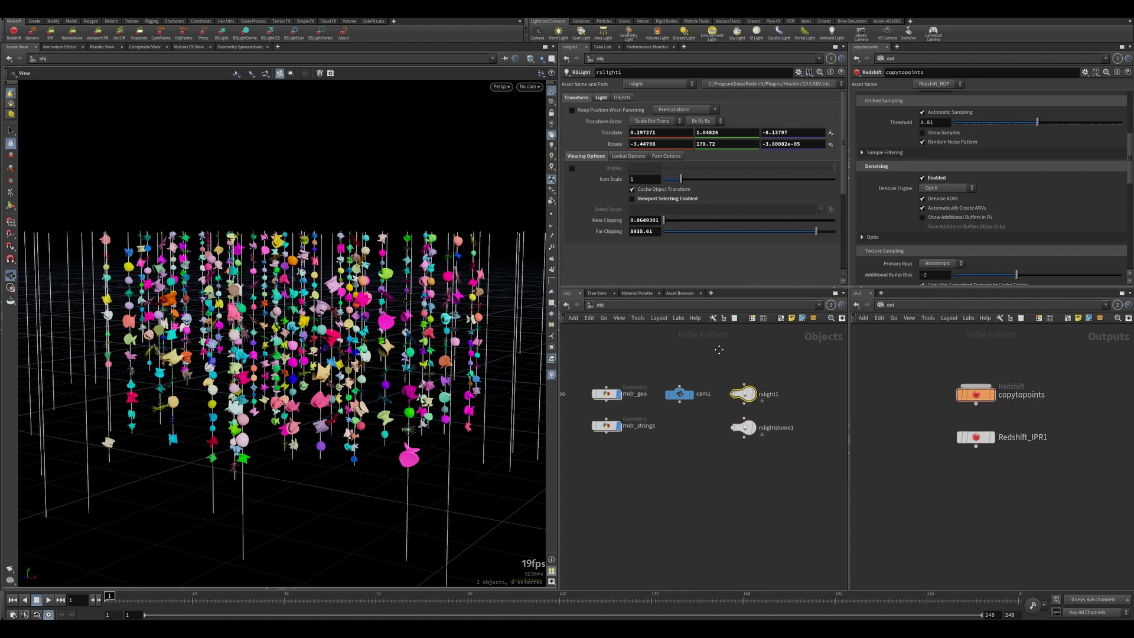
{"action": "left_click", "coordinate": [600, 97]}
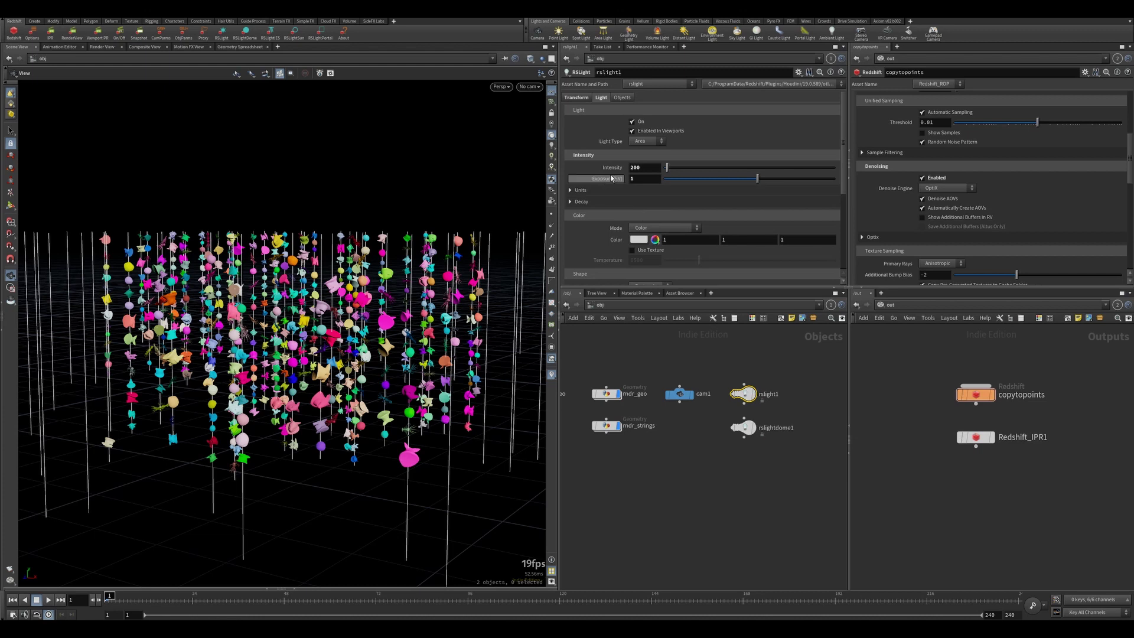
Step: Set the viewport to look through cam1 and inspect the environment texture path of rslightdome1
{"action": "left_click", "coordinate": [529, 87]}
{"action": "left_click", "coordinate": [535, 128]}
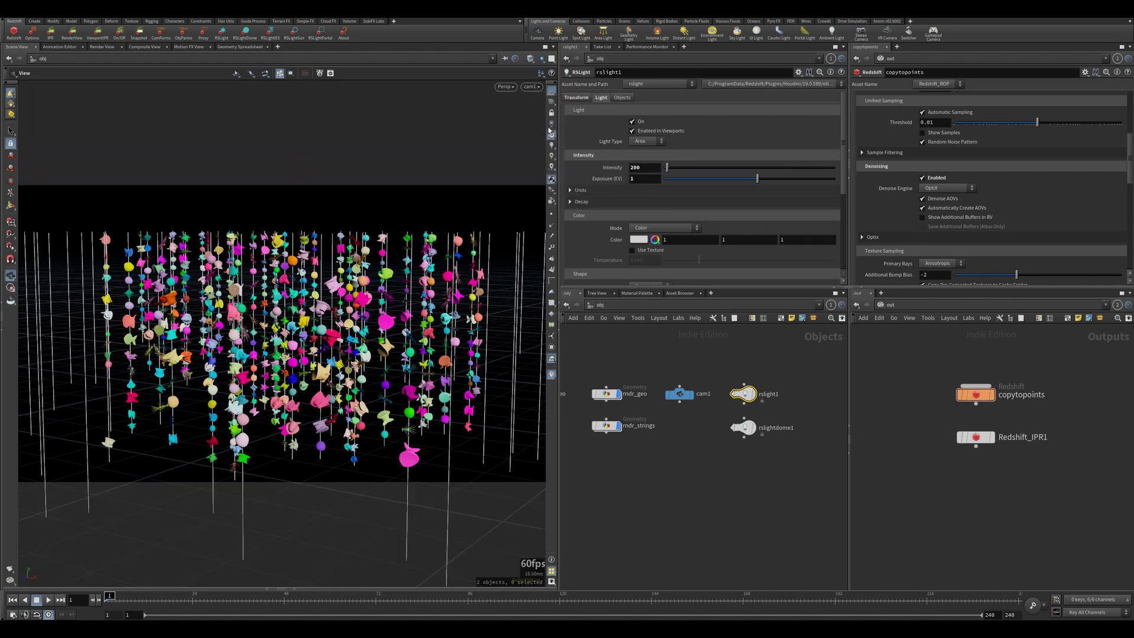
{"action": "left_click", "coordinate": [743, 427]}
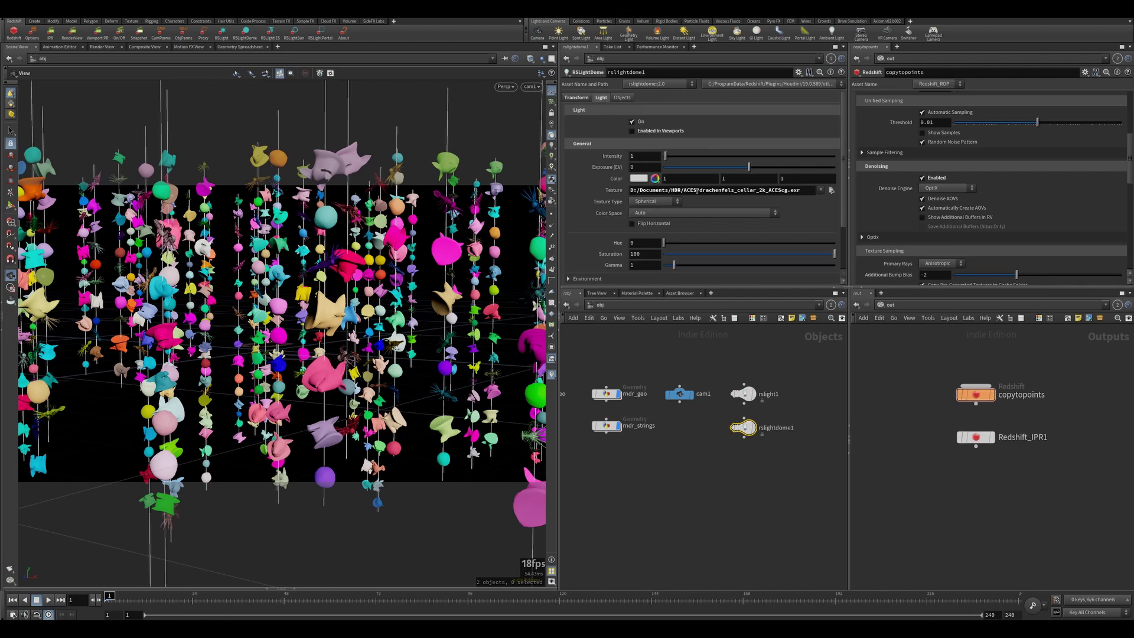
{"action": "left_click_drag", "start_coordinate": [757, 191], "coordinate": [737, 190]}
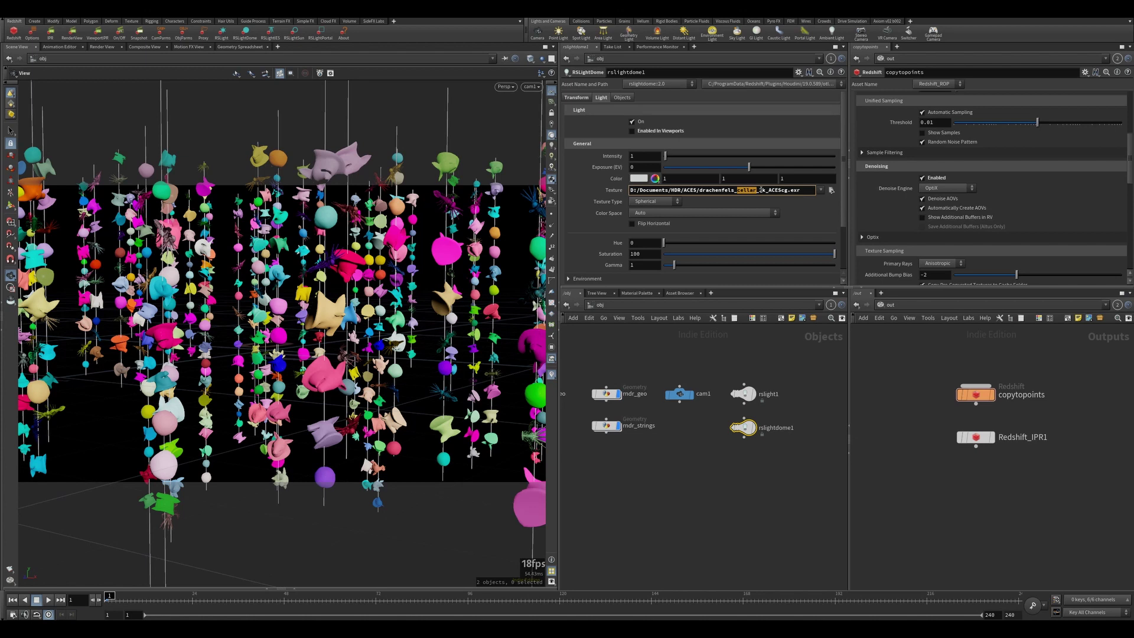
{"action": "left_click", "coordinate": [808, 409]}
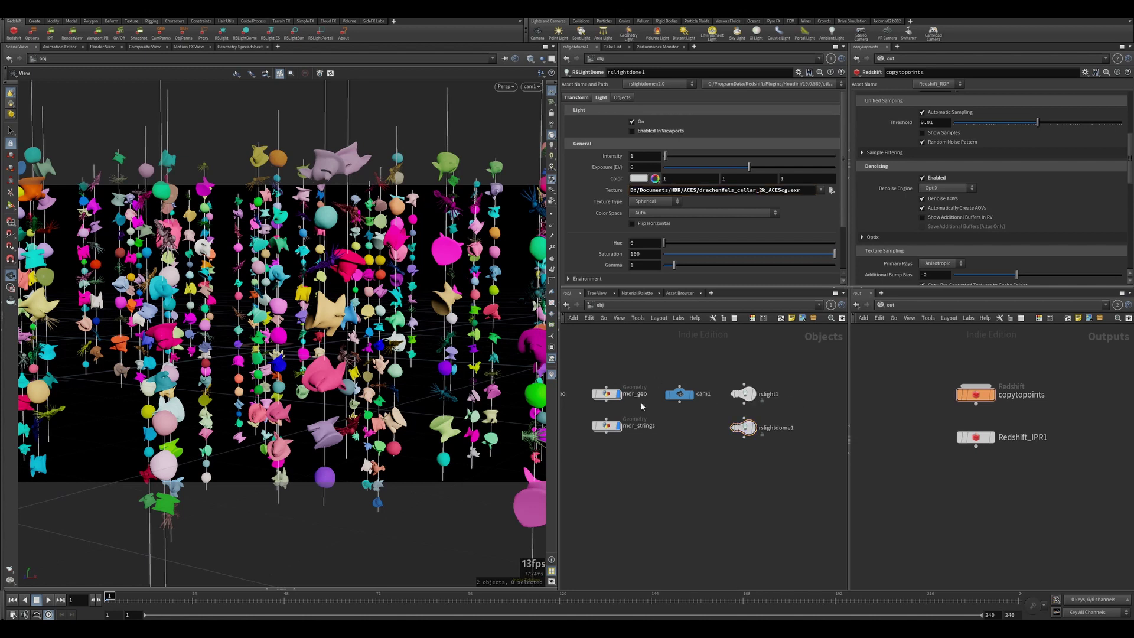
Step: Play the animation in the viewport and the flipbook, and move the Redshift render window so the whole rendered image is in view
{"action": "left_click", "coordinate": [48, 601]}
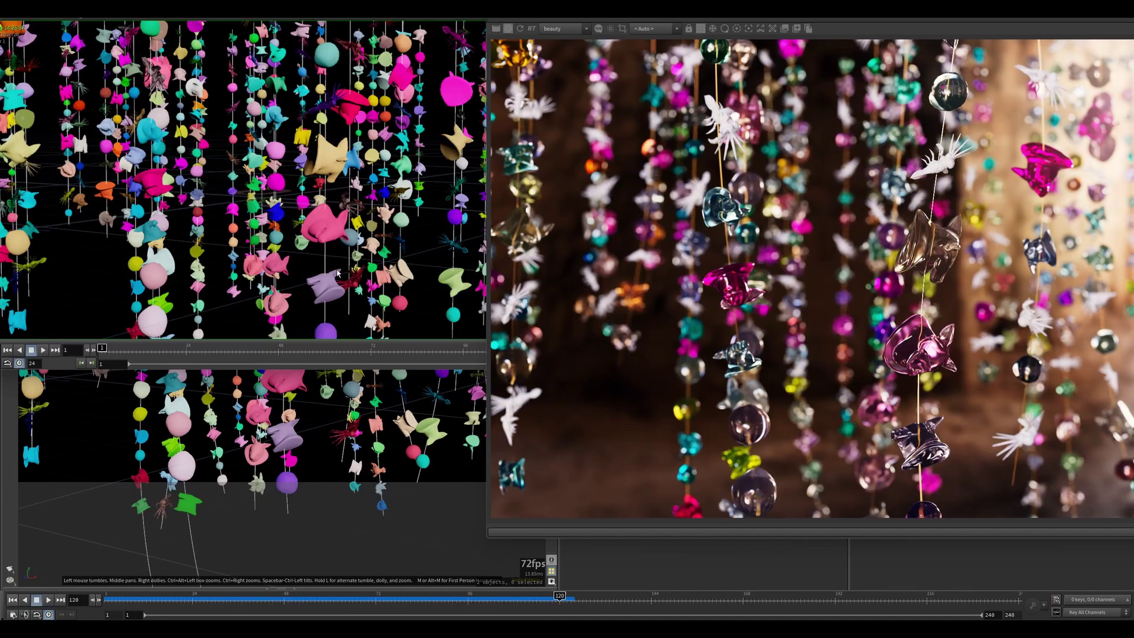
{"action": "left_click", "coordinate": [43, 350]}
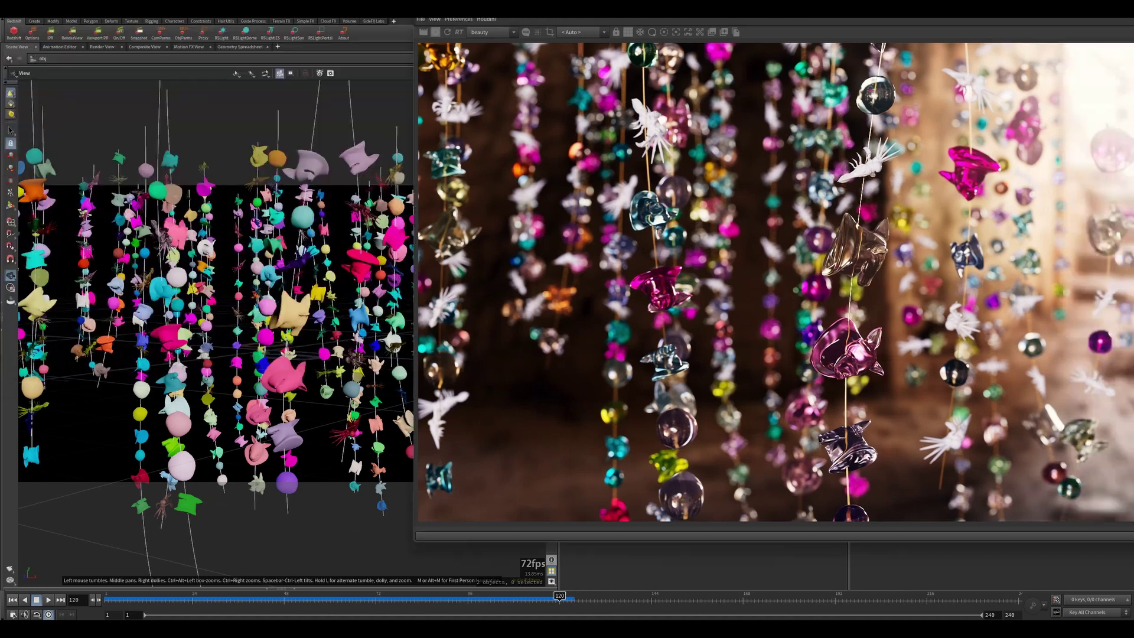
{"action": "left_click_drag", "start_coordinate": [799, 70], "coordinate": [715, 67], "text": "super"}
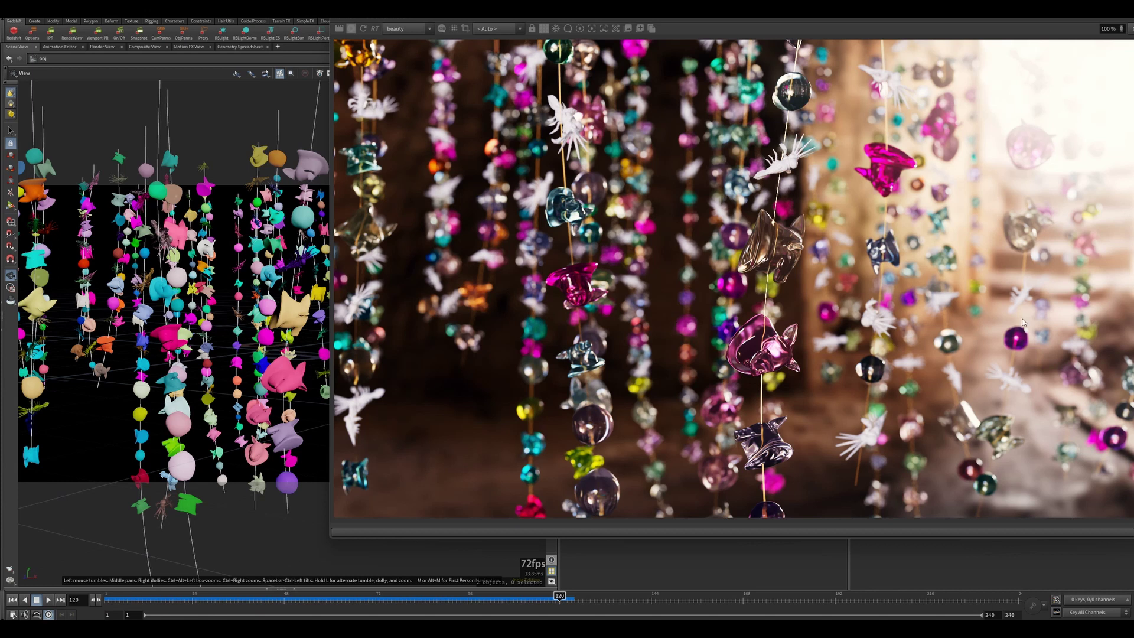
{"action": "left_click_drag", "start_coordinate": [1092, 19], "coordinate": [1025, 19]}
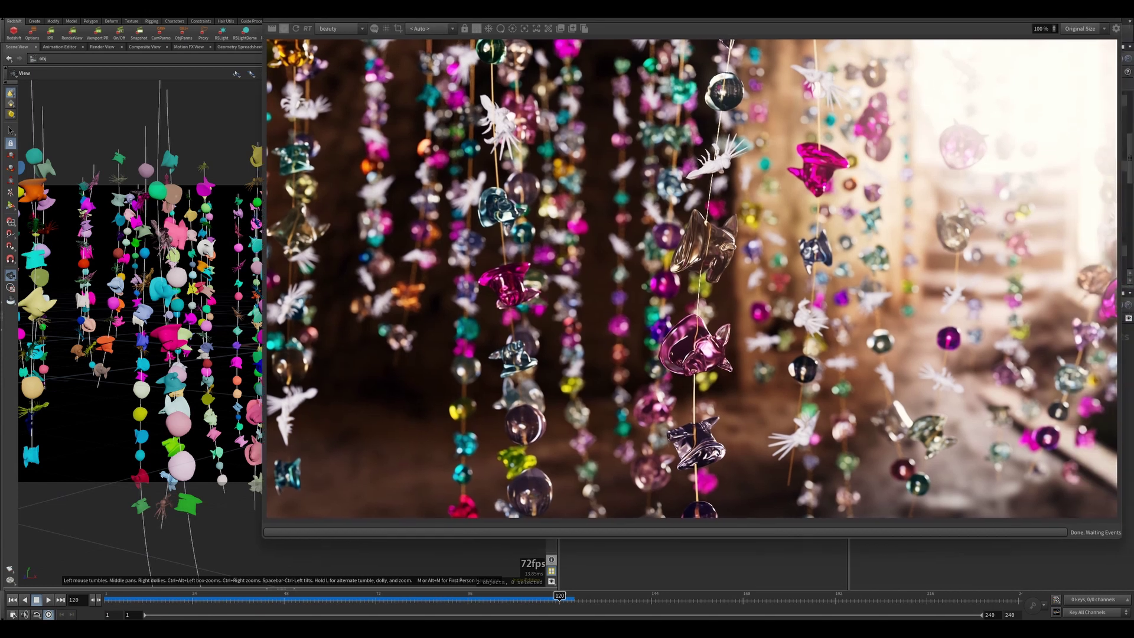